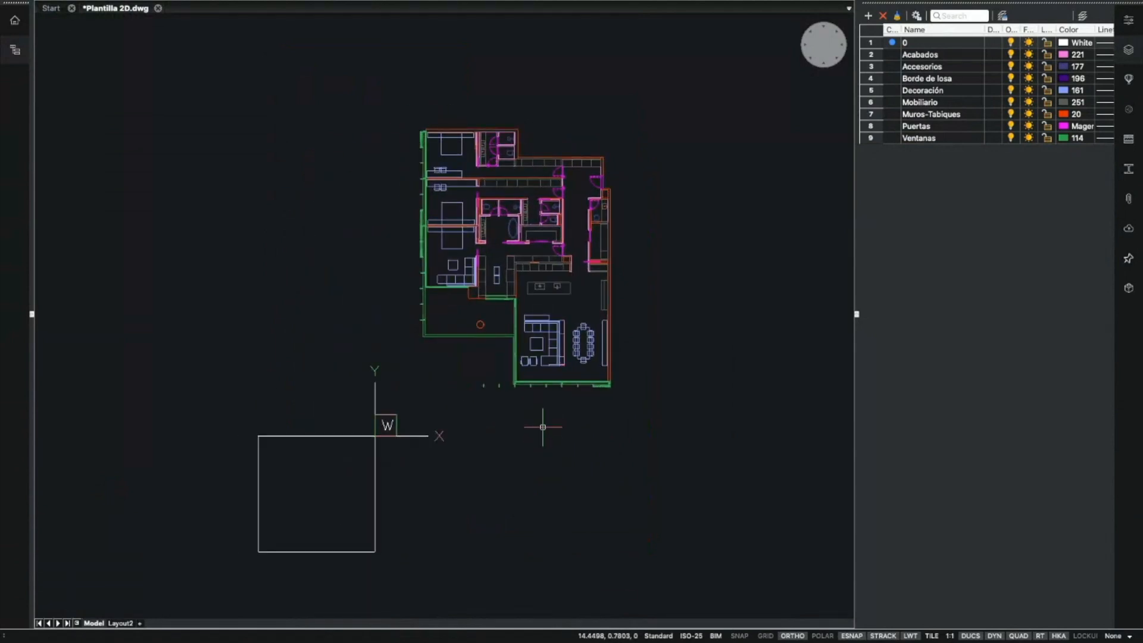
Isolate the Ventanas layer with LAYISO by picking a green window line beside the living room
mouse_move(547, 328)
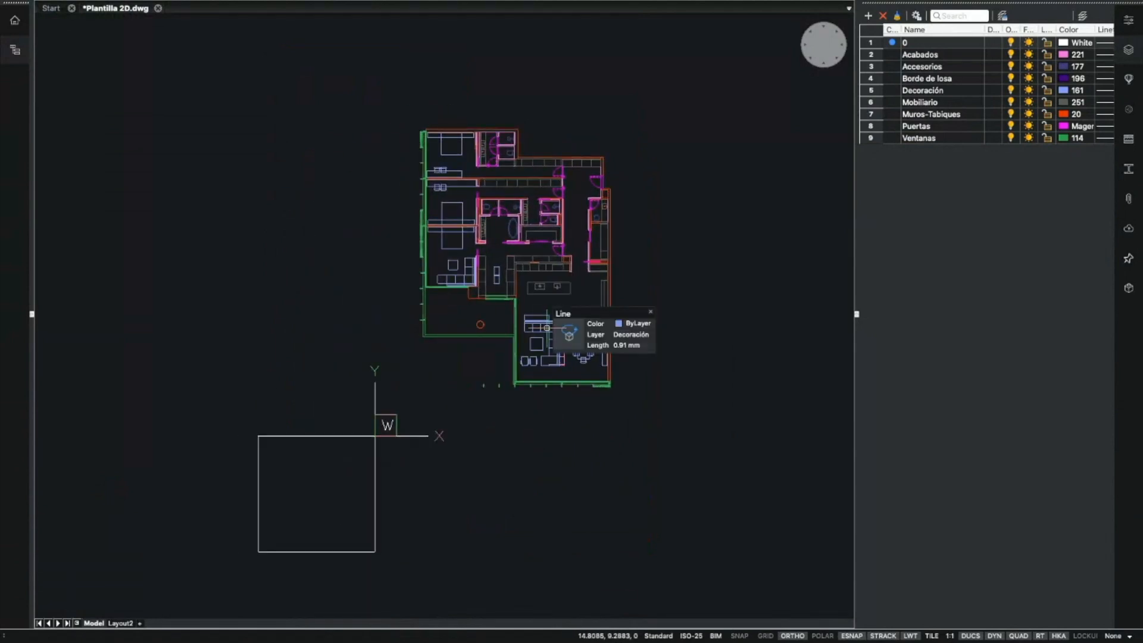
scroll(530, 382, "up", 3)
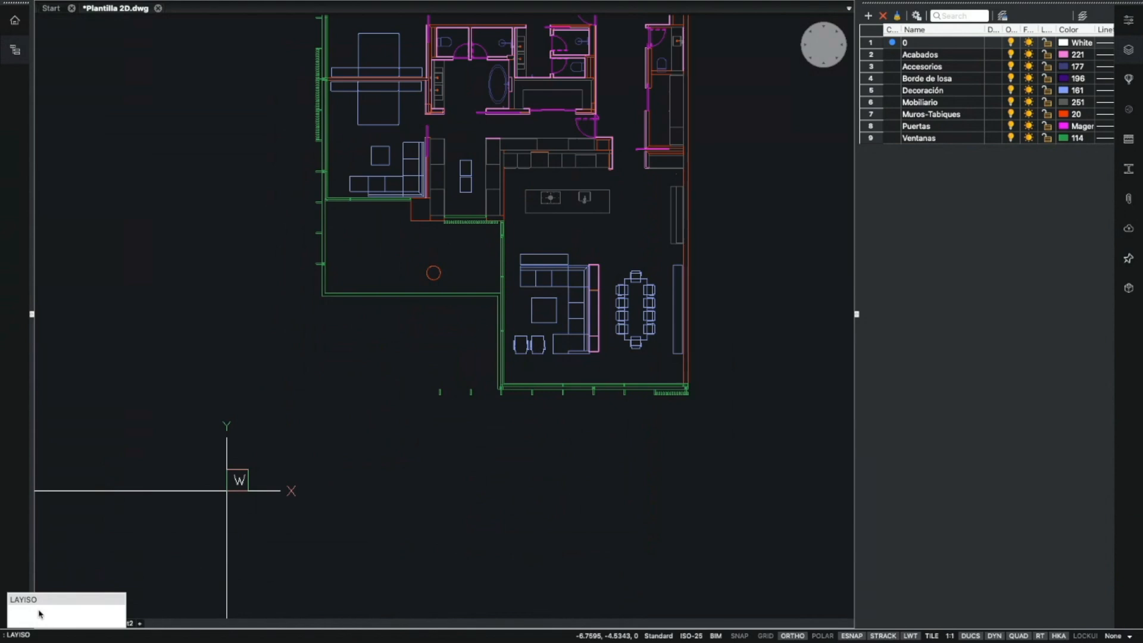
key("Return")
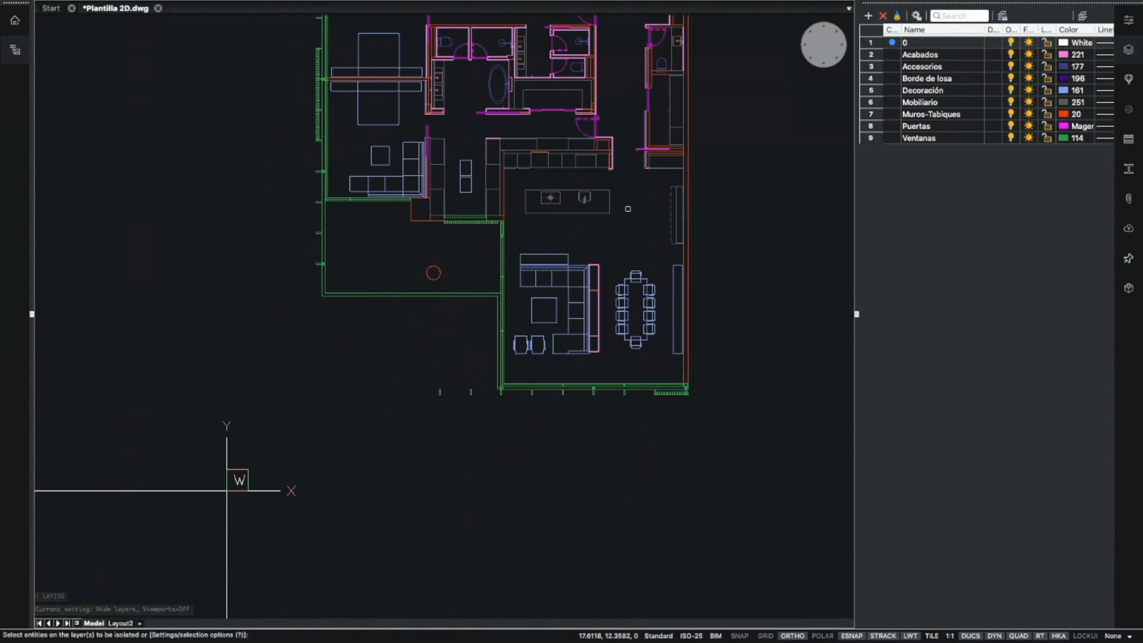
left_click(499, 277)
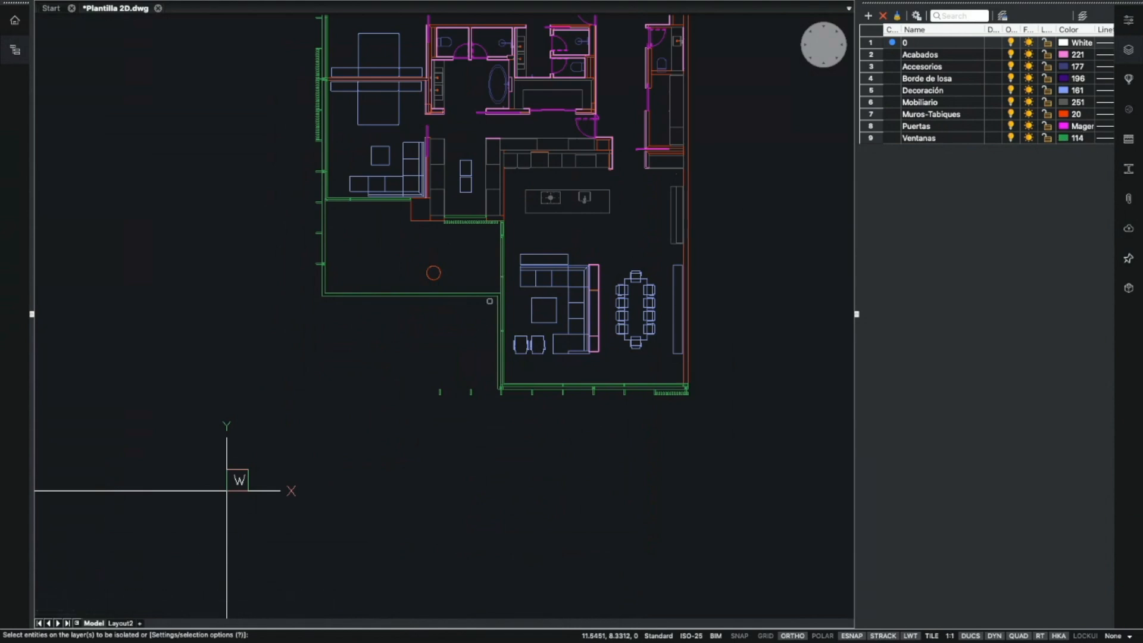
key("Return")
scroll(431, 327, "down", 3)
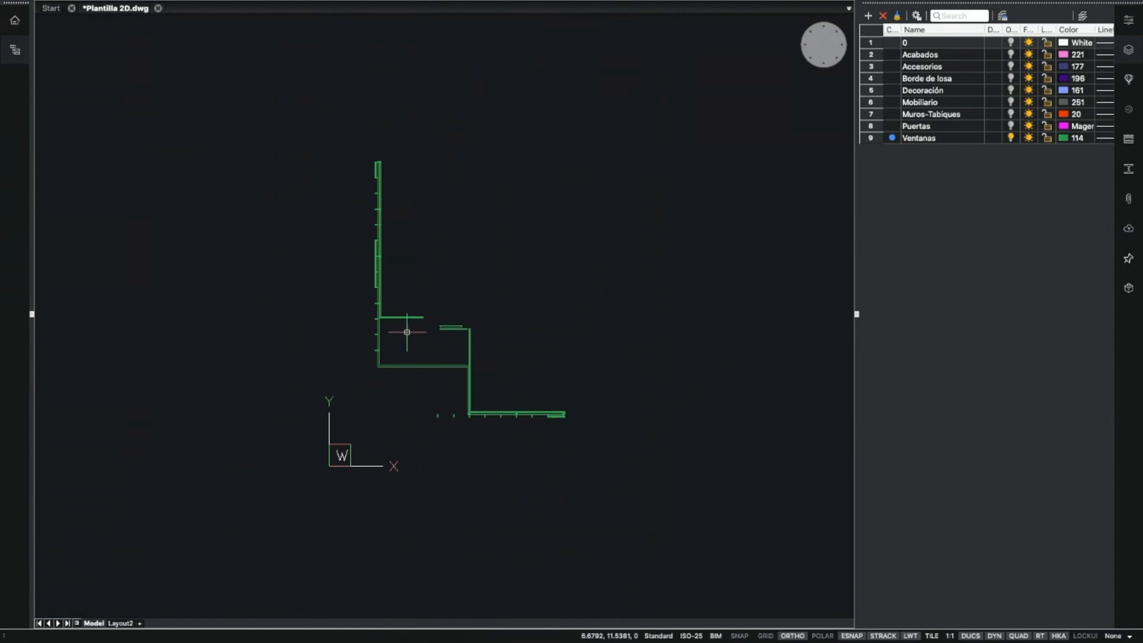
Examine the window frame lines around the terrace corner, selecting individual segments to check how they are drawn
scroll(404, 328, "up", 8)
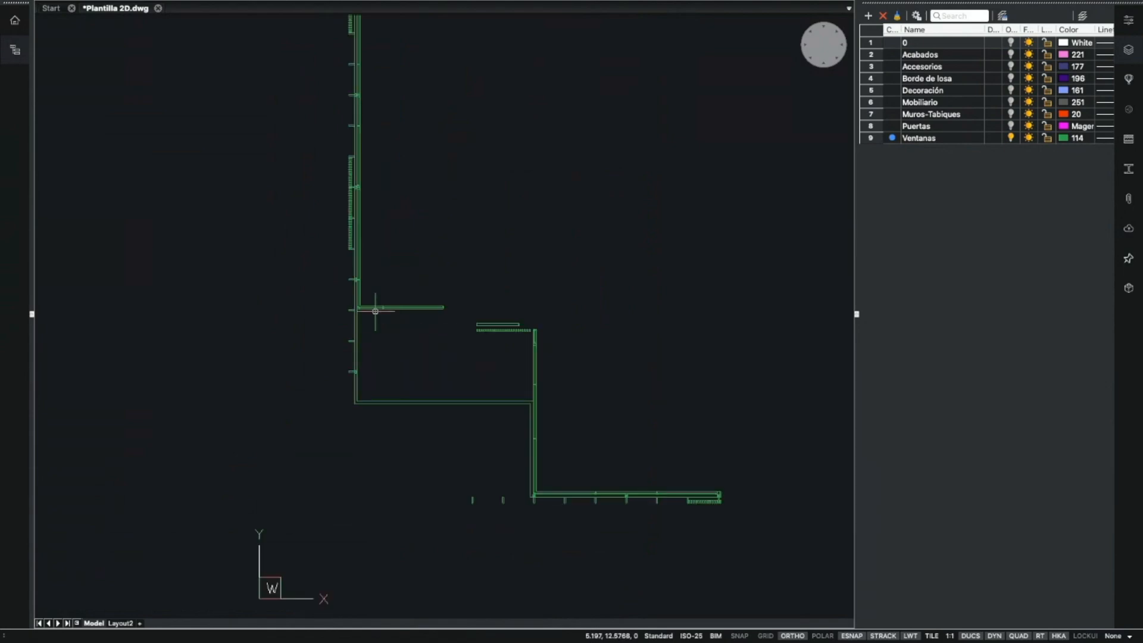
left_click(344, 301)
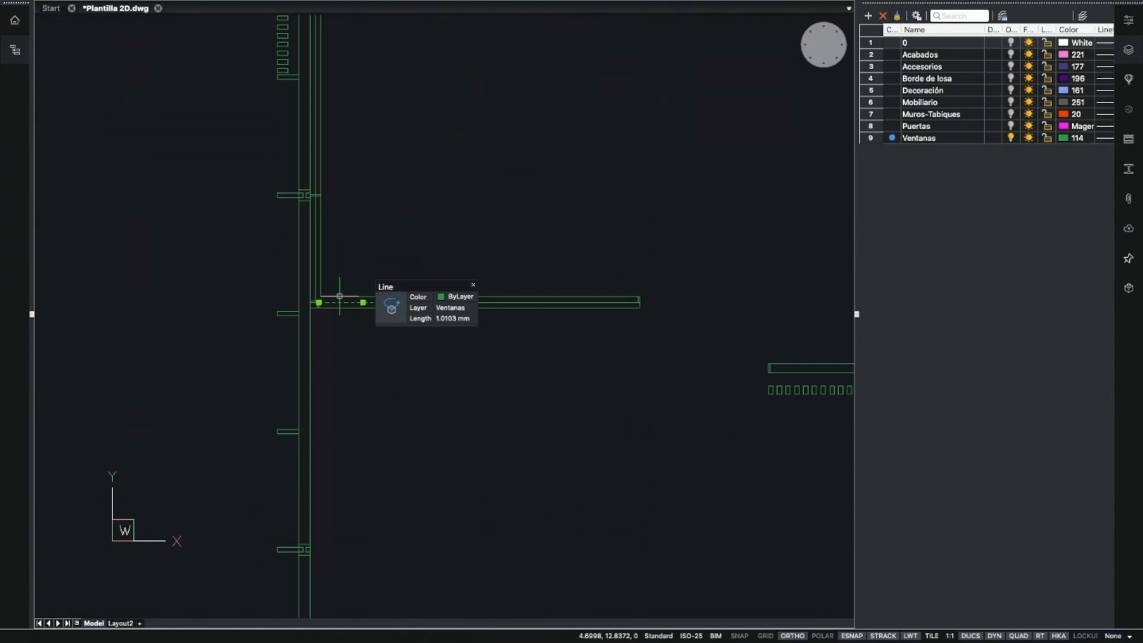
key("Escape")
key("Escape")
scroll(328, 294, "up", 3)
key("Escape")
key("Escape")
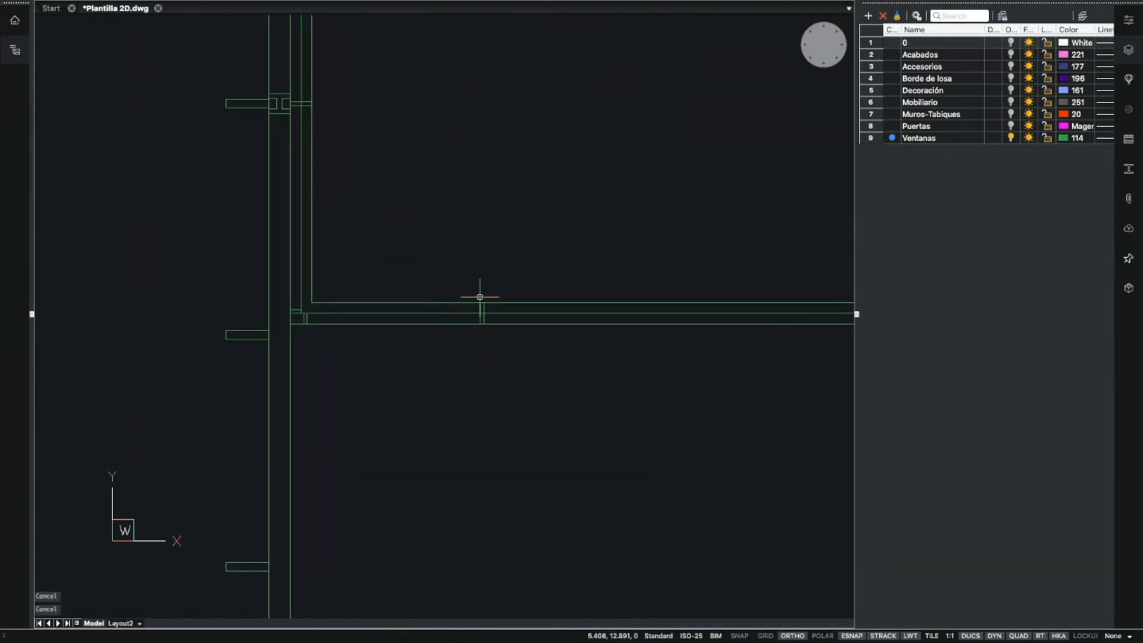
left_click(488, 302)
key("Escape")
left_click(492, 315)
key("Escape")
left_click(322, 324)
key("Escape")
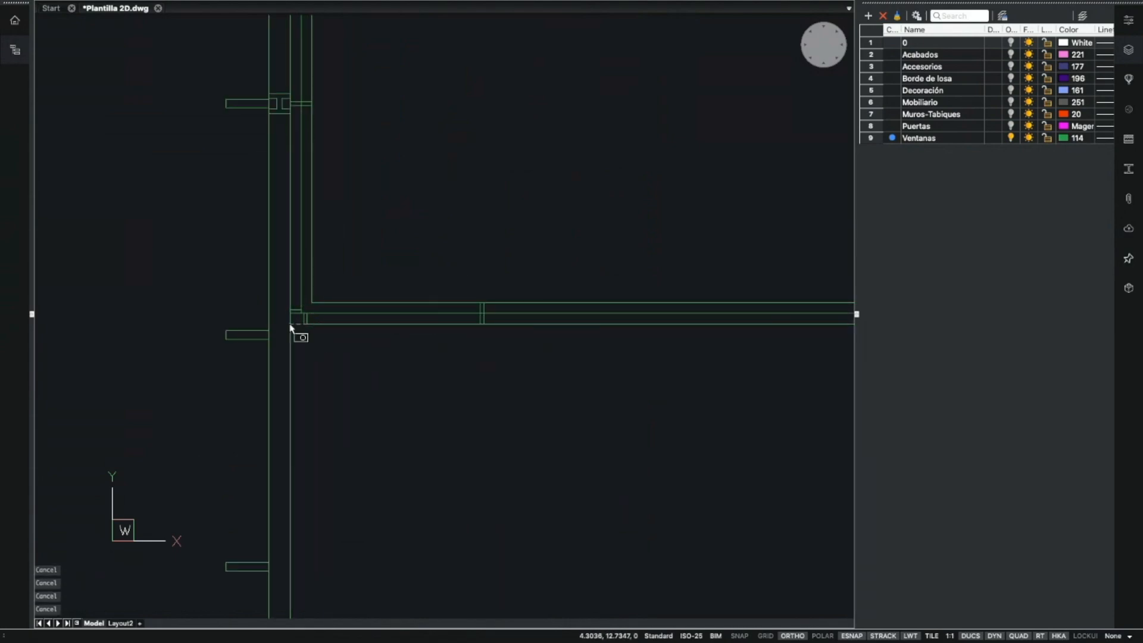
scroll(302, 221, "down", 3)
scroll(302, 222, "down", 2)
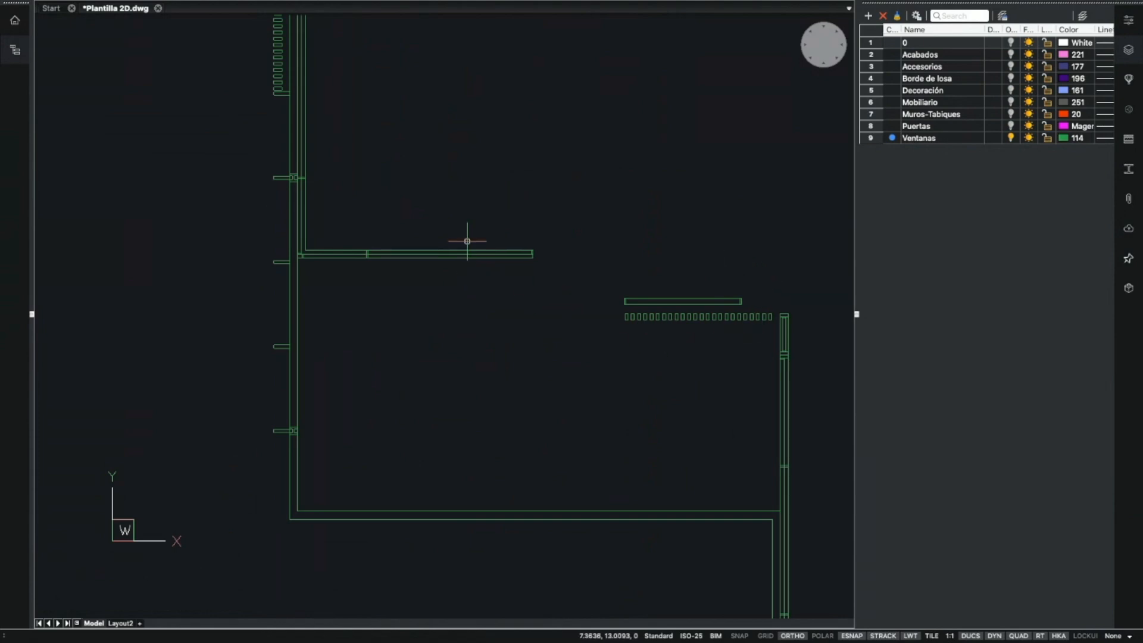
scroll(396, 321, "down", 5)
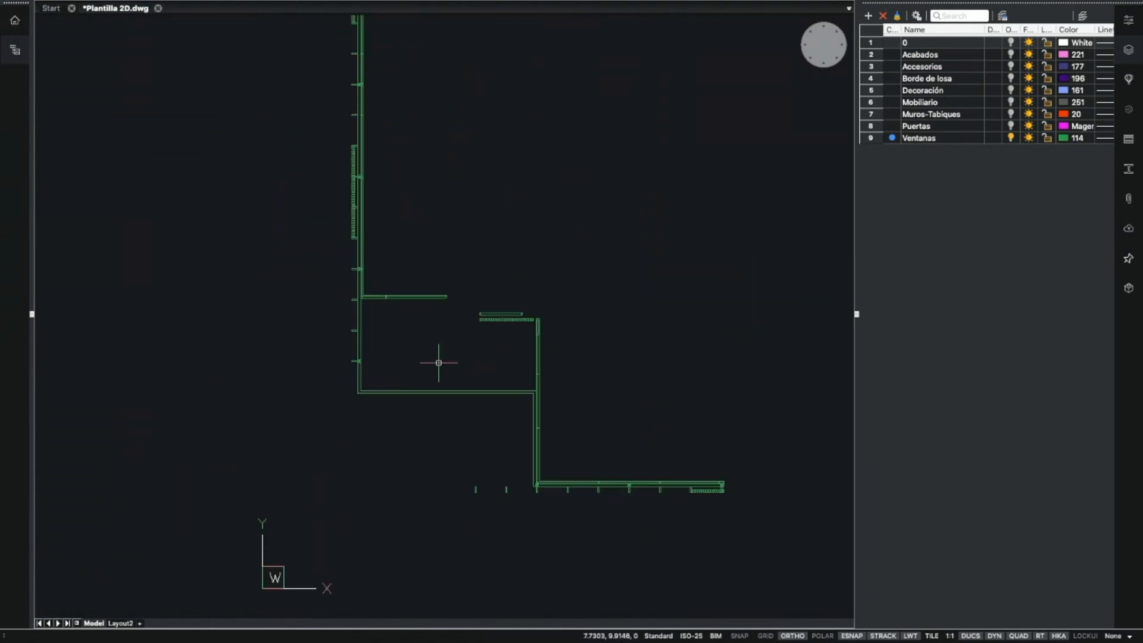
middle_click_drag(444, 316, 449, 339)
scroll(440, 327, "down", 2)
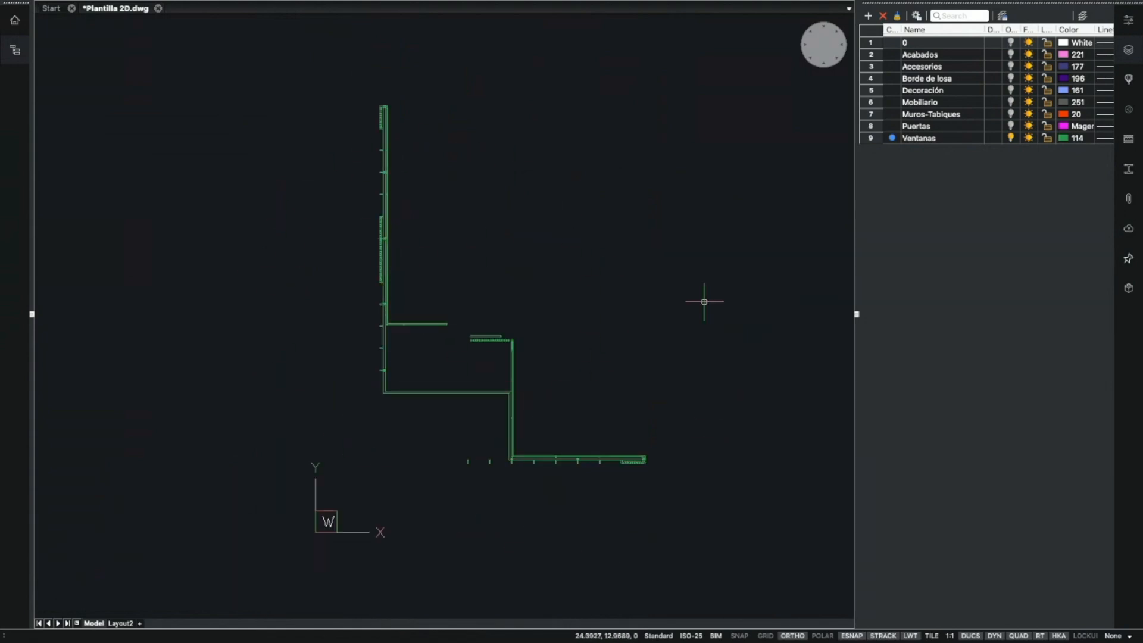
middle_click_drag(422, 390, 471, 323)
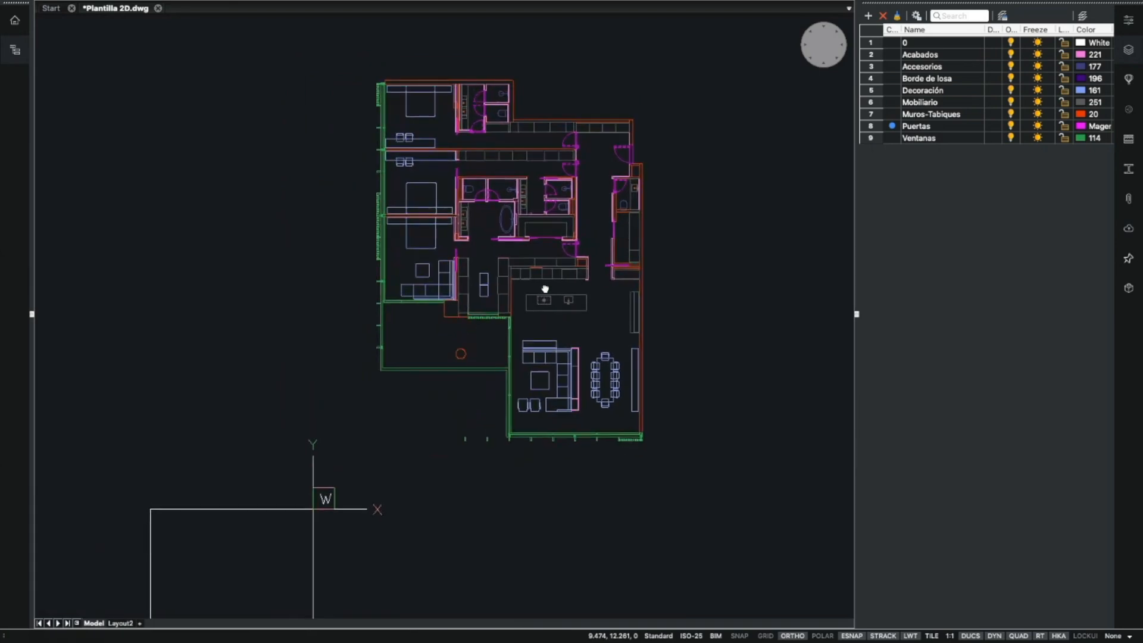
Isolate the Muros-Tabiques layer with LAYISO by picking the long outer wall line beside the dining area
scroll(565, 325, "down", 3)
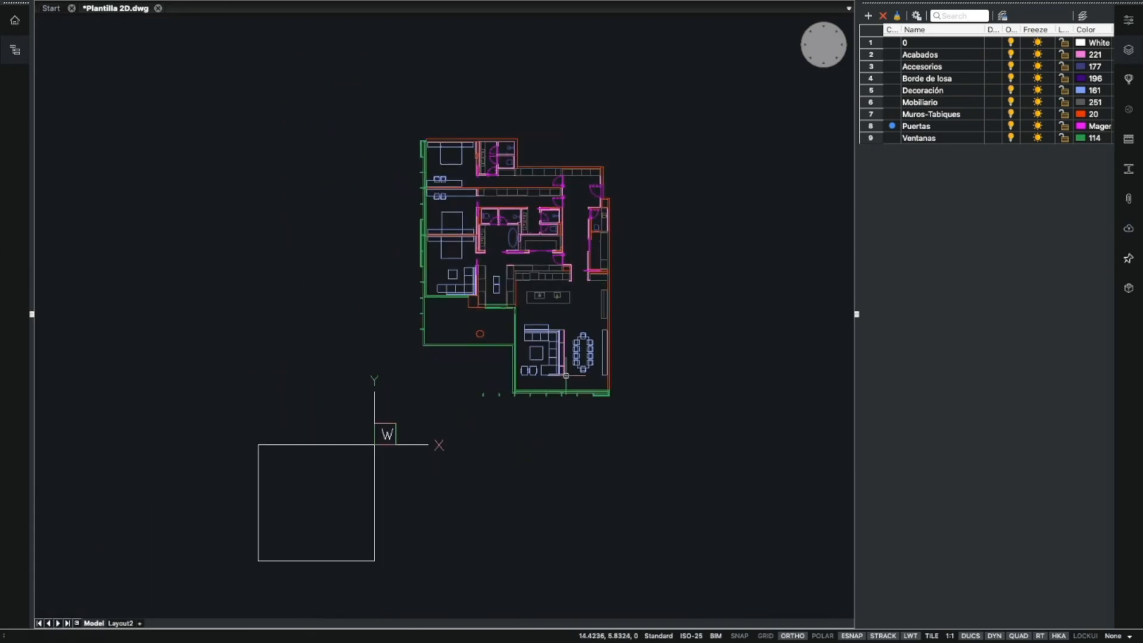
scroll(526, 455, "up", 2)
scroll(541, 446, "down", 2)
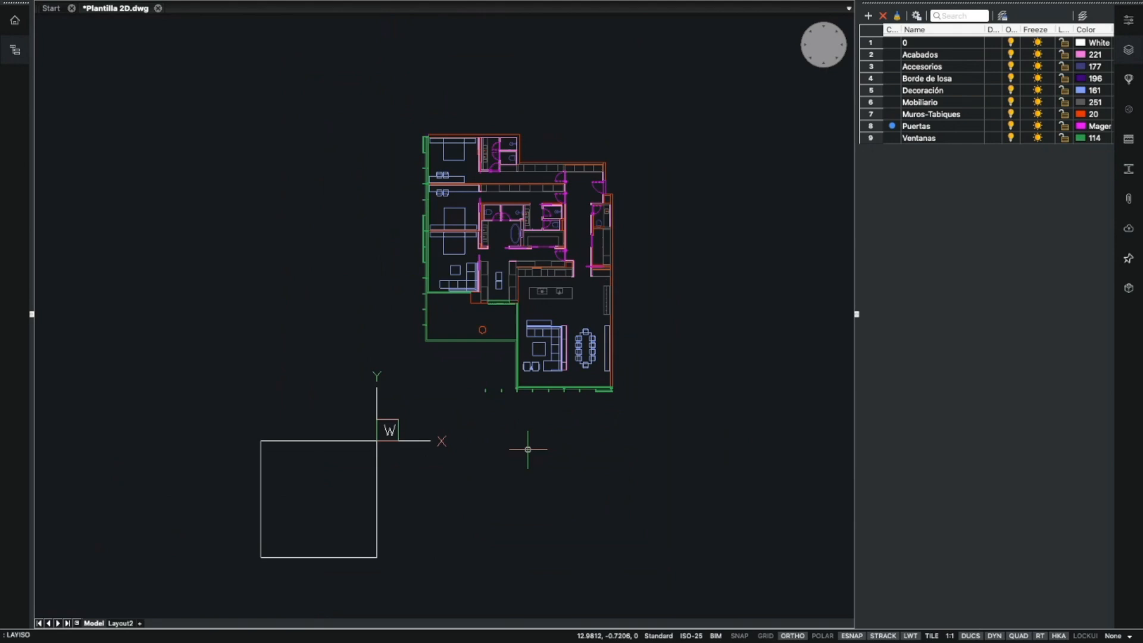
key("Return")
scroll(616, 382, "up", 3)
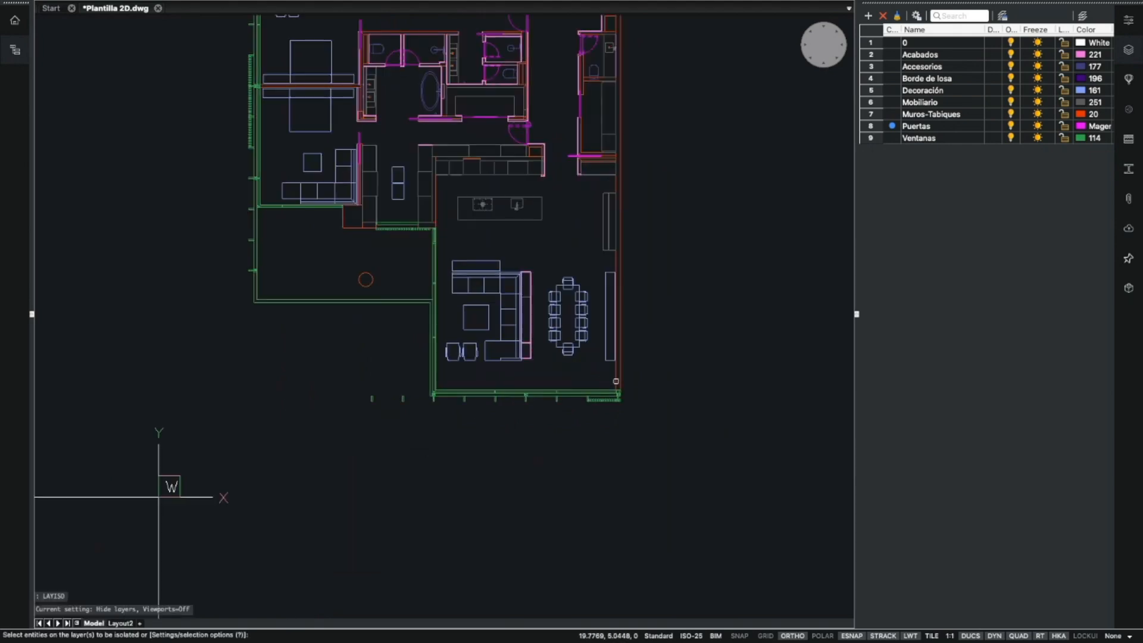
left_click(621, 331)
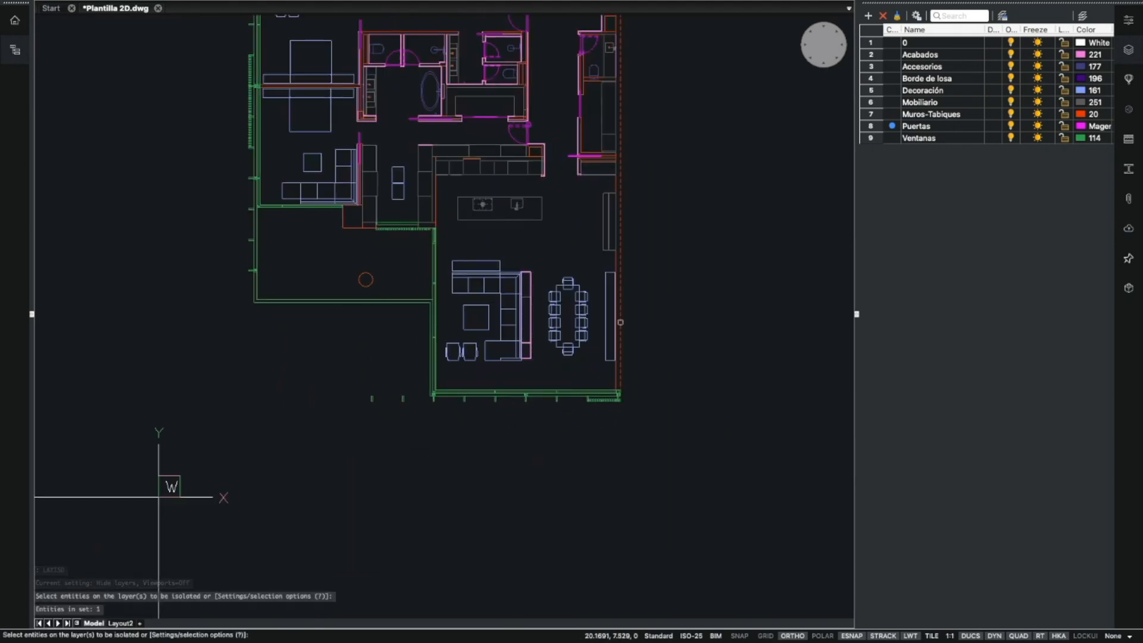
key("Return")
scroll(577, 262, "down", 2)
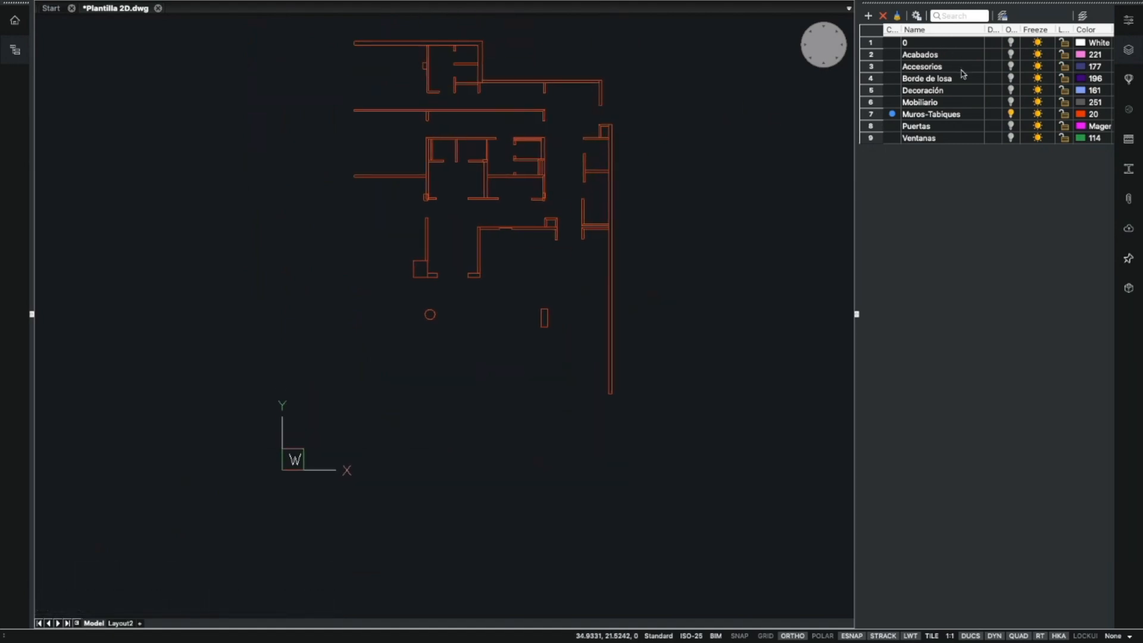
Turn off all layers from Acabados through Ventanas, keeping layer 0 on and current
double_click(920, 54)
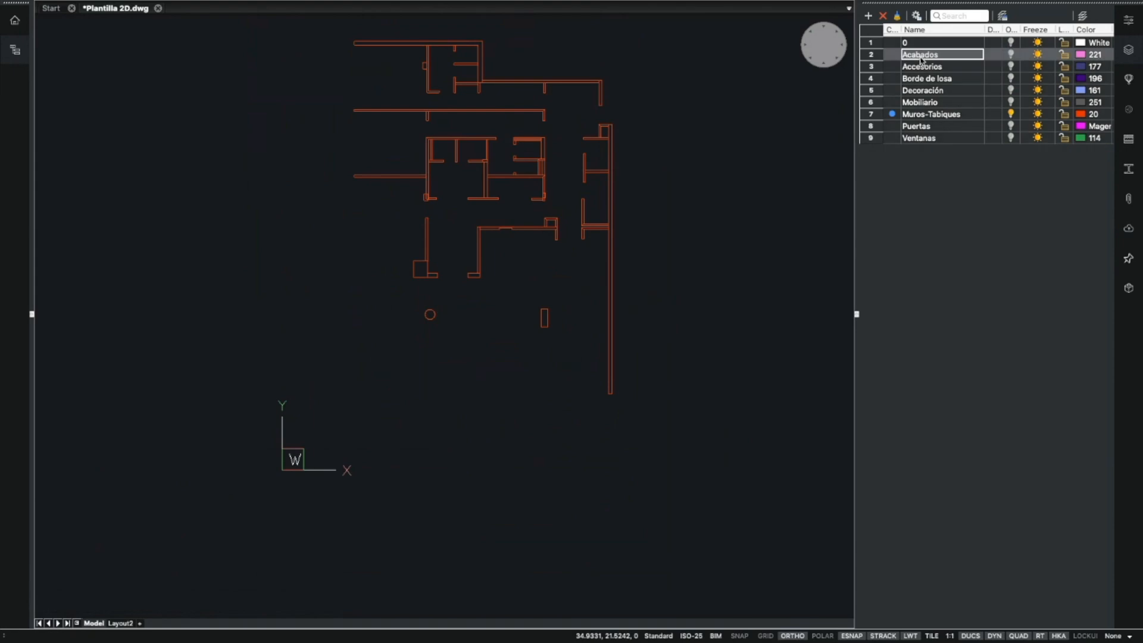
left_click(920, 139, "shift")
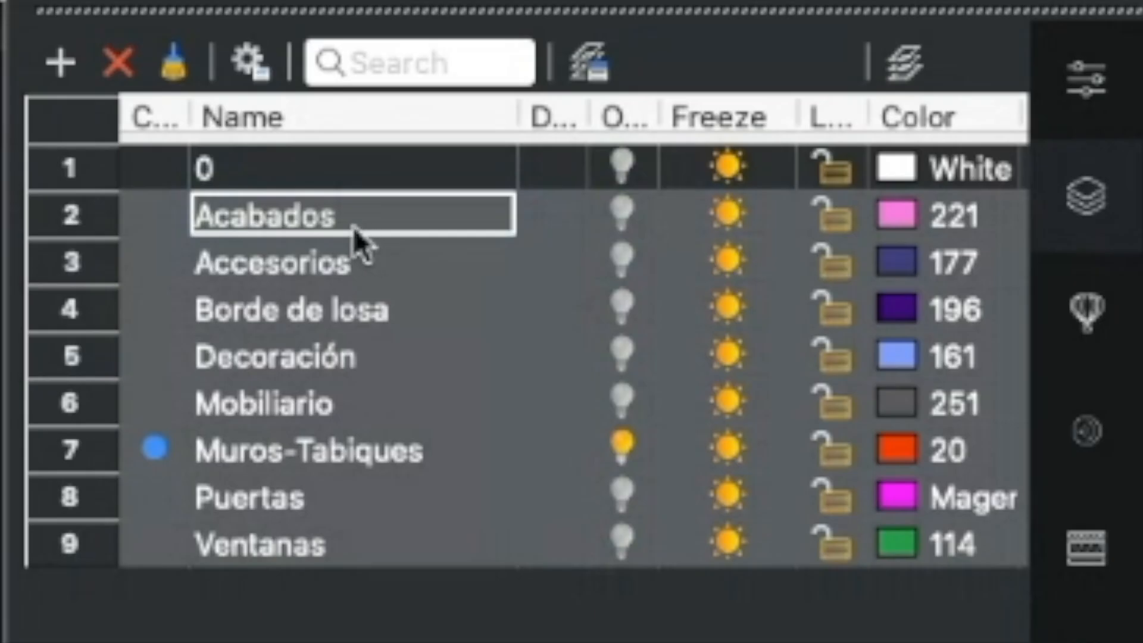
left_click(629, 216)
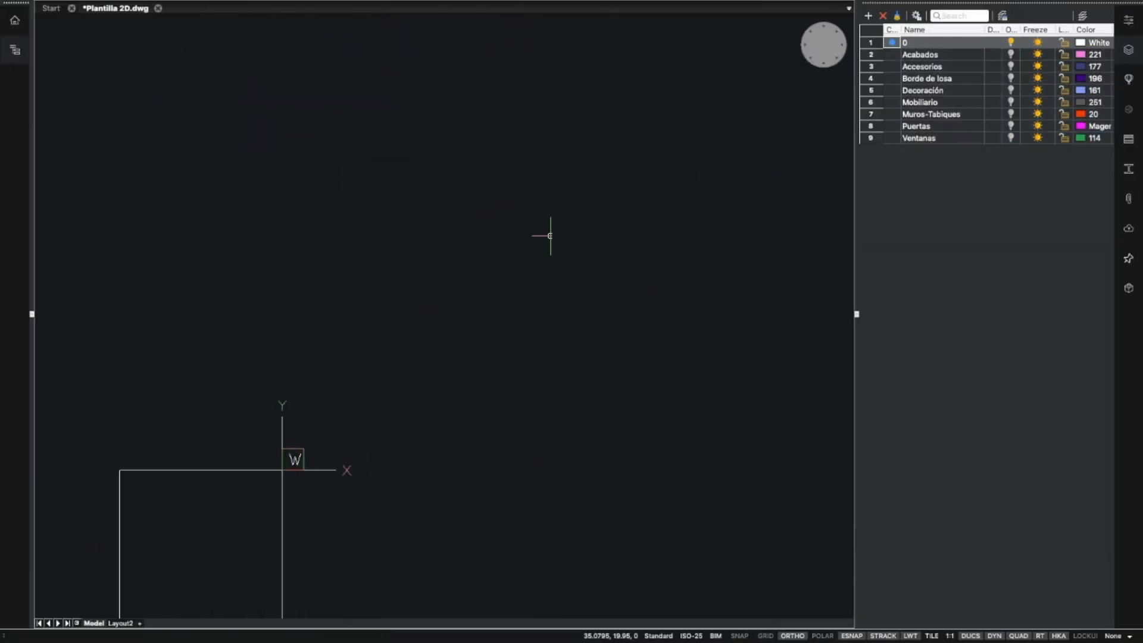
Turn on the Acabados layer and examine its finish outlines around the interior rooms
scroll(520, 260, "down", 2)
middle_click_drag(549, 260, 472, 258)
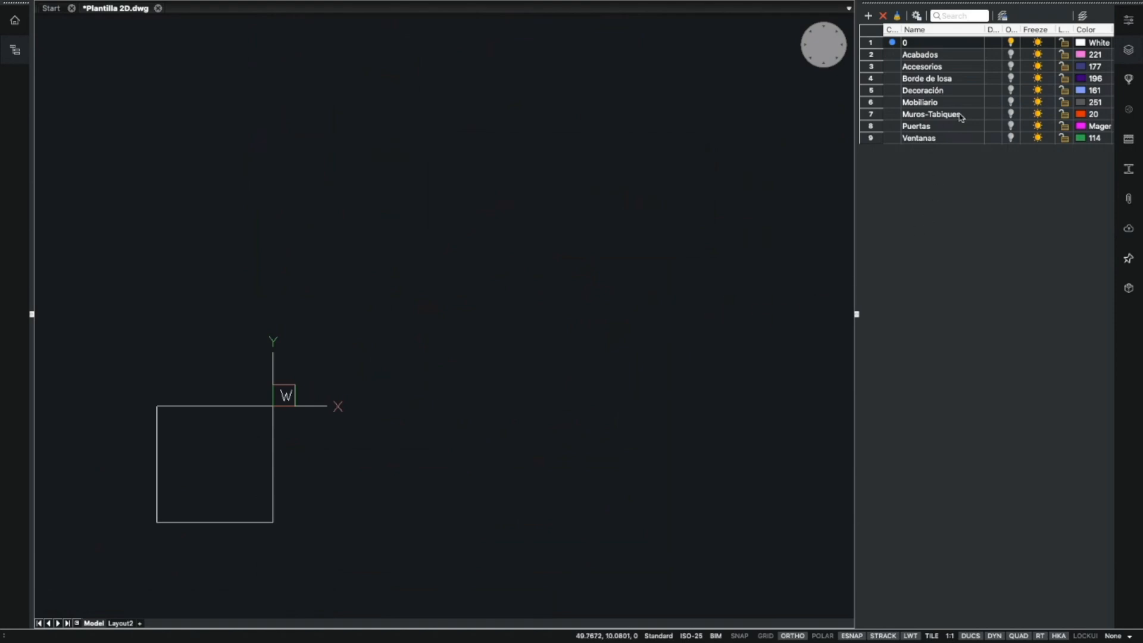
left_click(1012, 54)
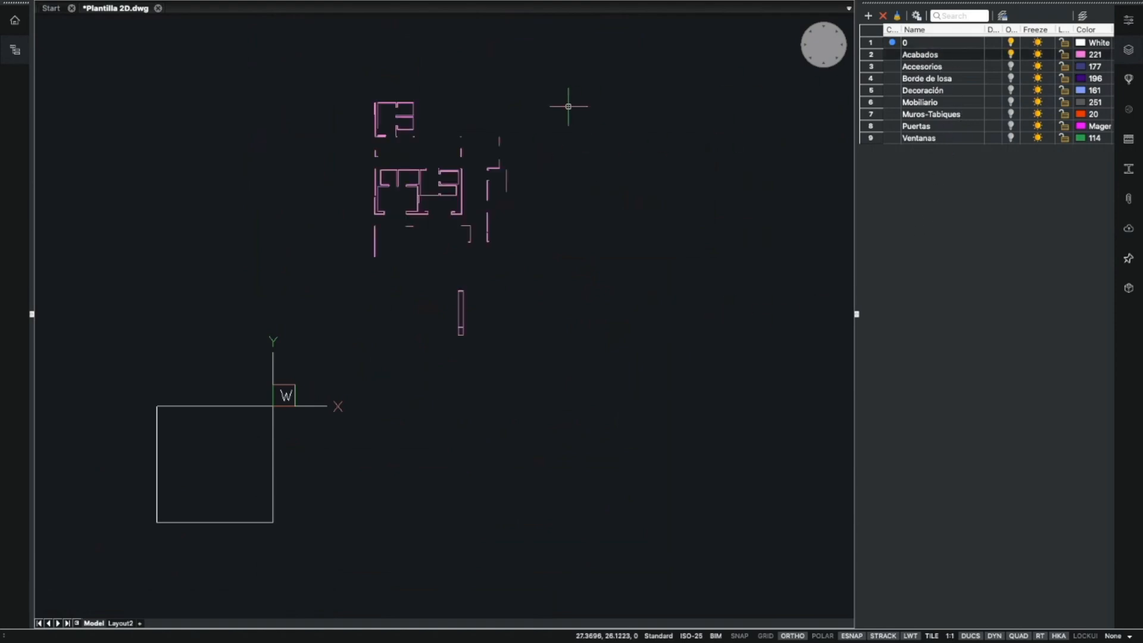
scroll(434, 187, "up", 7)
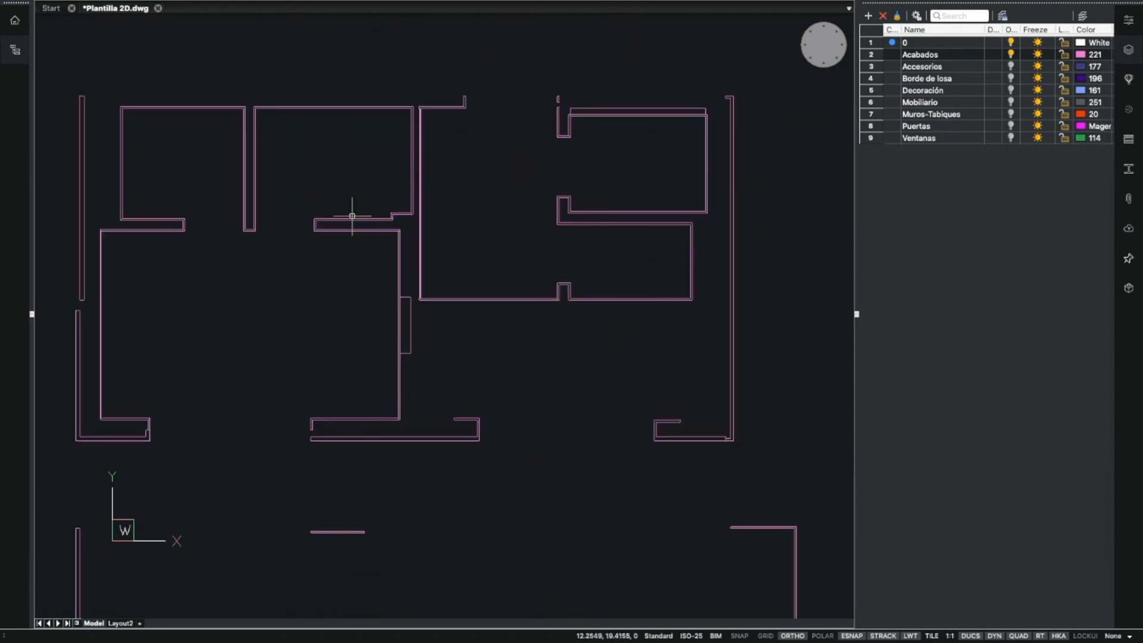
scroll(605, 251, "down", 4)
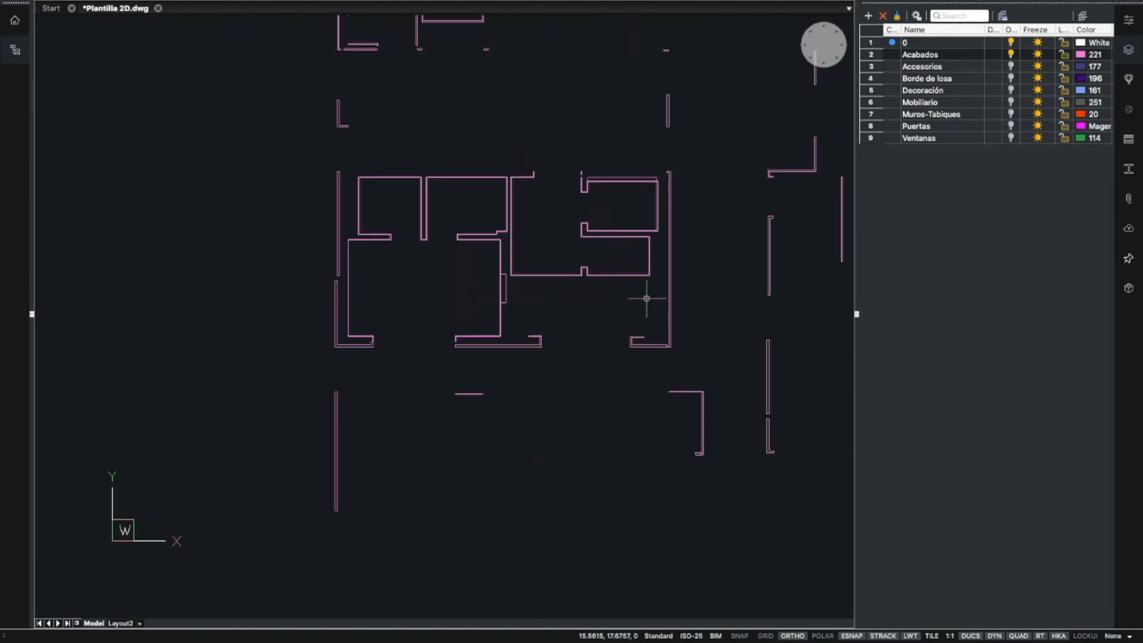
scroll(596, 188, "down", 5)
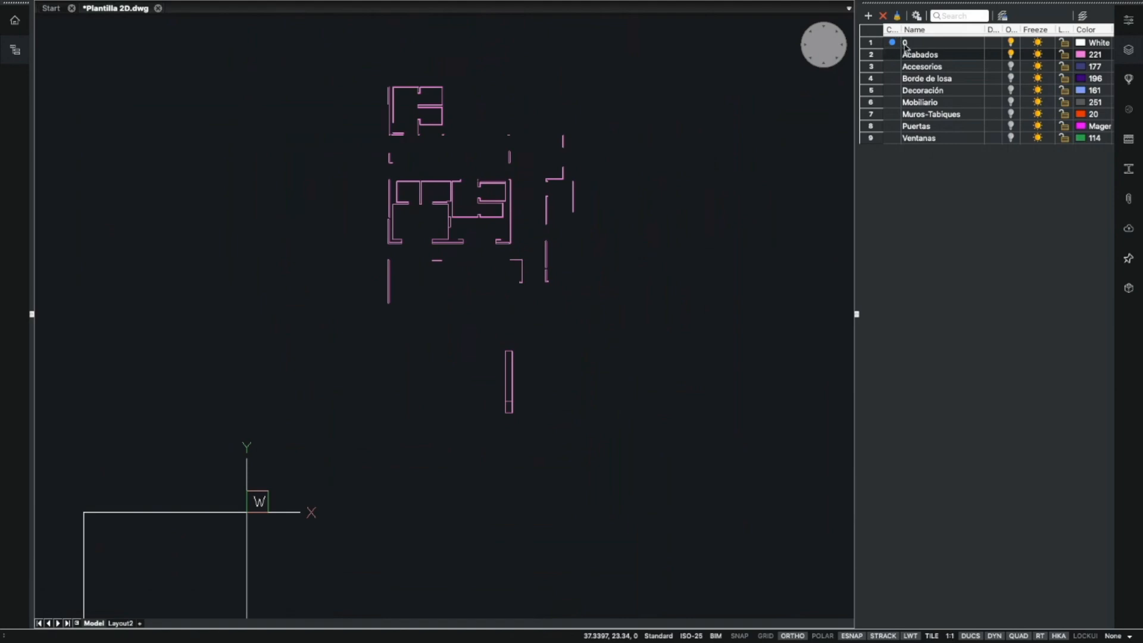
Examine the white reference square whose corner sits at the origin, selecting it with a crossing window
mouse_move(370, 446)
middle_mouse_down()
mouse_move(422, 269)
mouse_move(424, 287)
middle_mouse_up()
scroll(422, 270, "down", 2)
left_click(377, 320)
left_click(296, 367)
key("Escape")
scroll(330, 351, "up", 5)
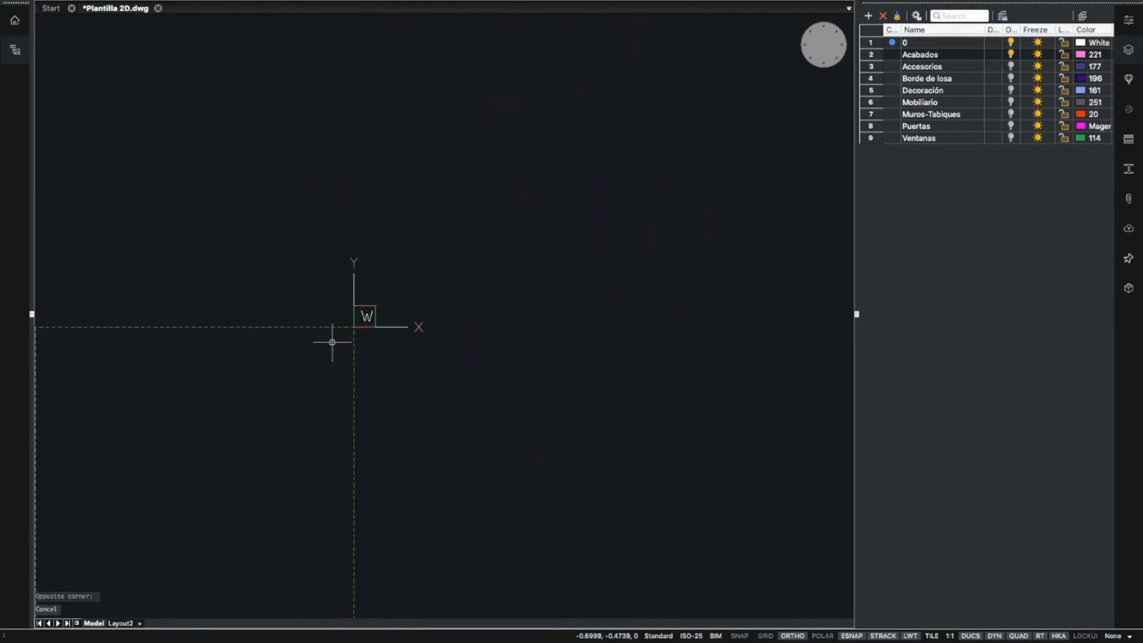
middle_click_drag(332, 339, 502, 218)
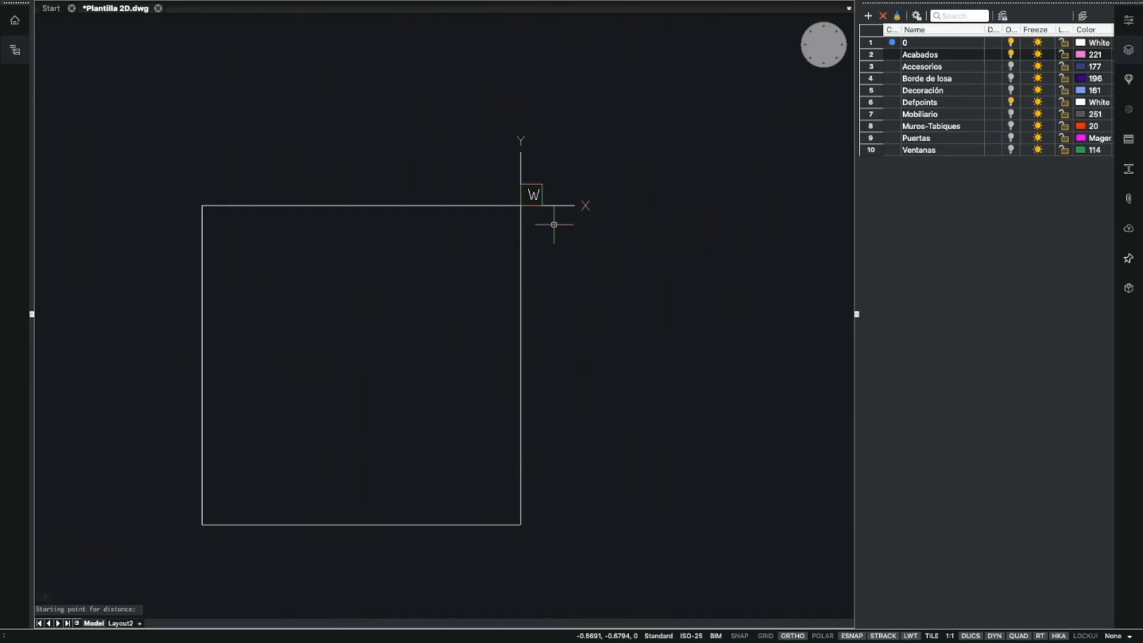
Delete the white reference square next to the origin
key("Escape")
key("Escape")
left_click(484, 265)
key("Delete")
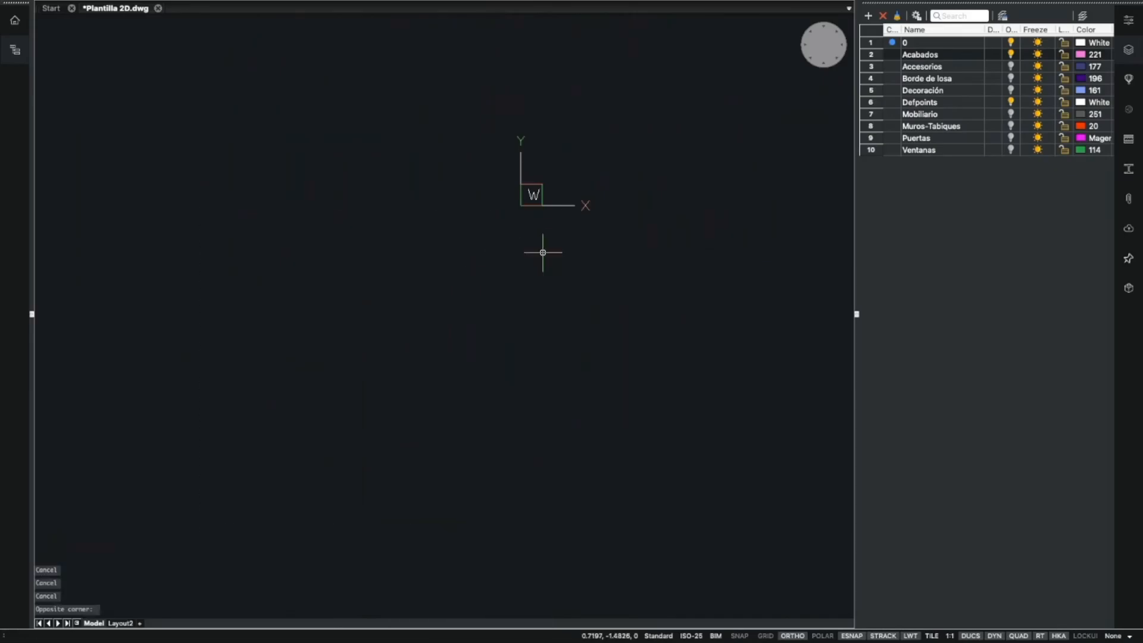
Draw a closed 10 by 10 square polyline from 0,0, extending toward negative X and negative Y
key("Escape")
type("pl")
key("Return")
type("0,0")
key("Return")
type("10")
key("Return")
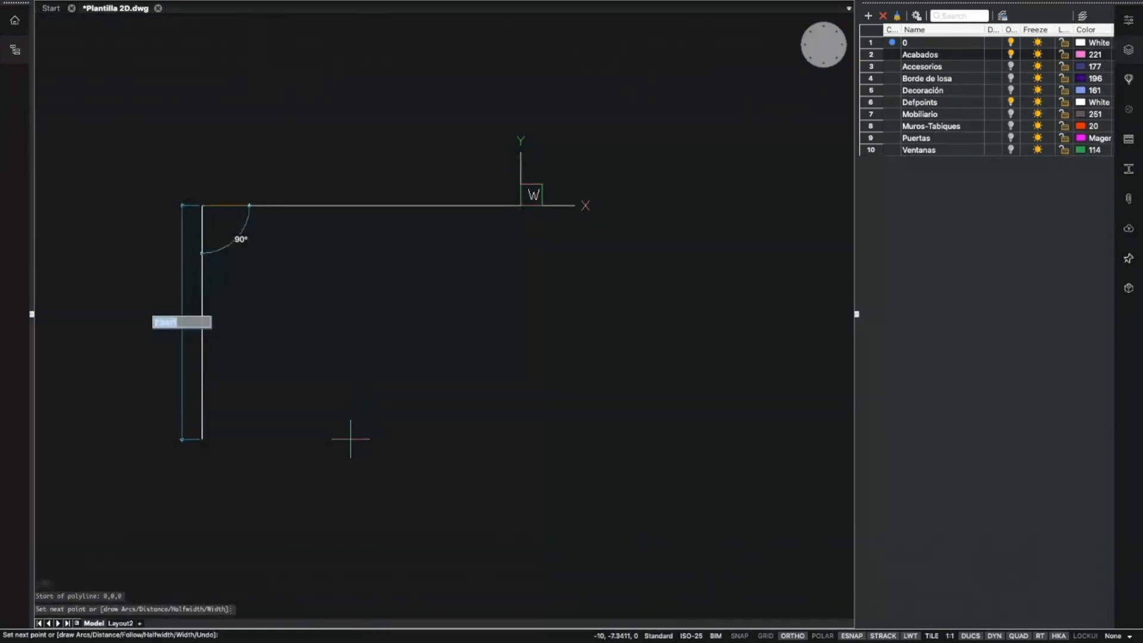
key("Return")
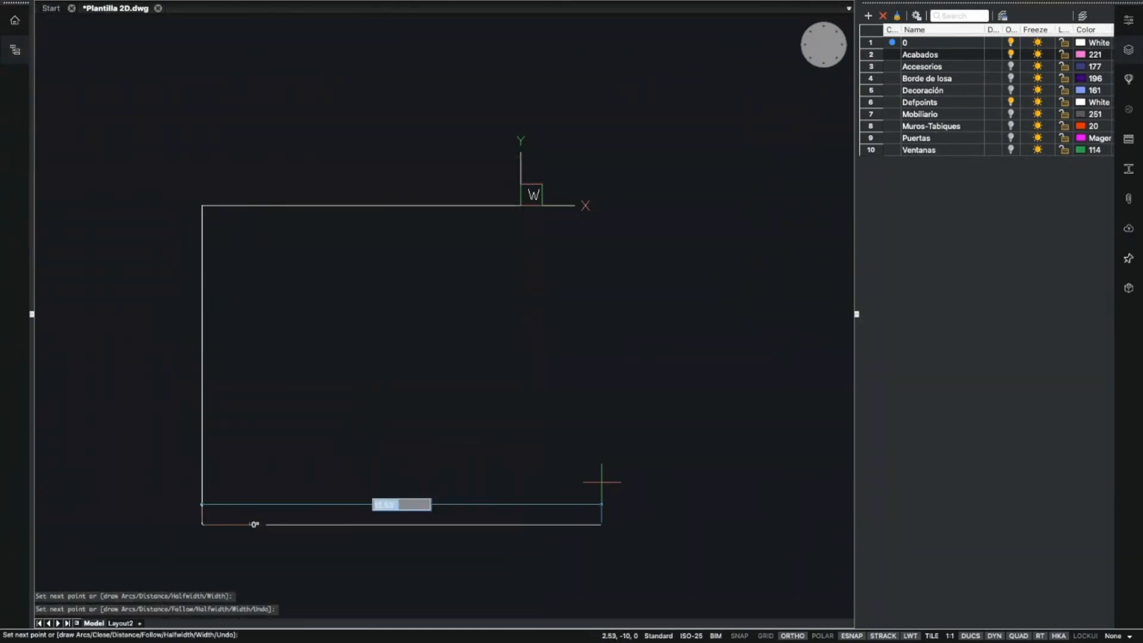
key("Return")
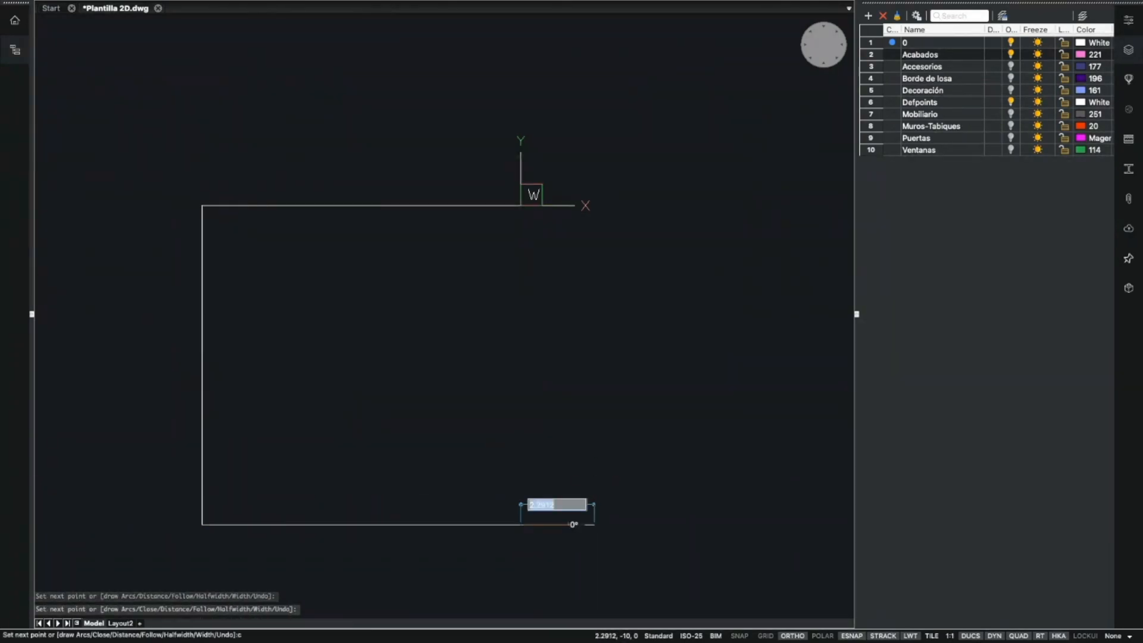
type("c")
key("Return")
key("Escape")
key("Escape")
Examine the redrawn square and its corner at the origin in relation to the floor plan
scroll(539, 348, "down", 5)
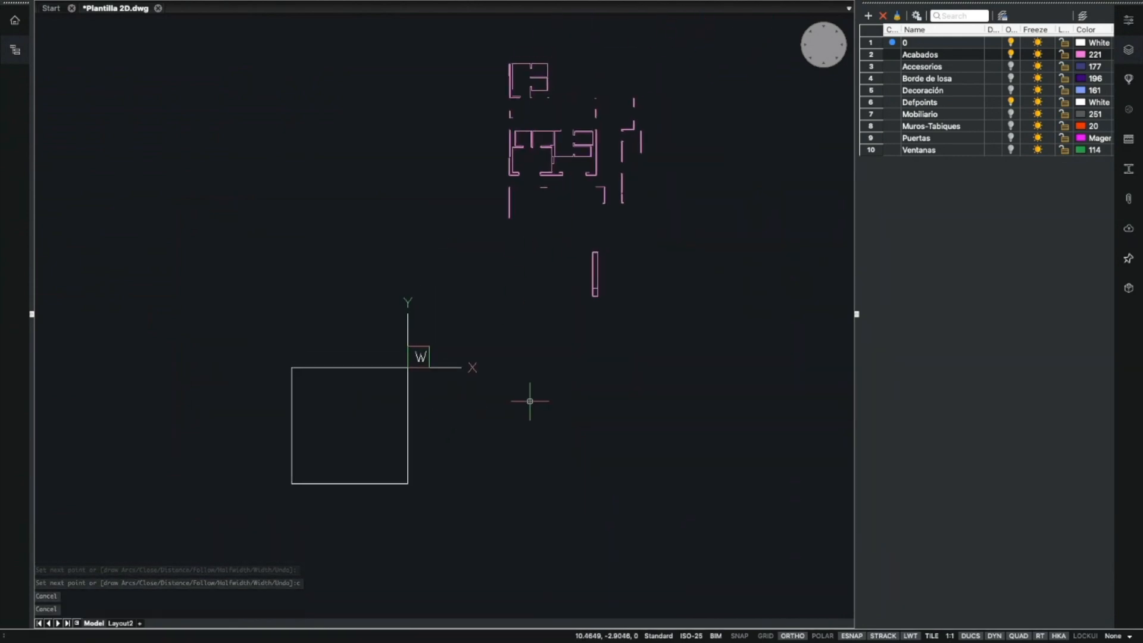
scroll(414, 392, "up", 3)
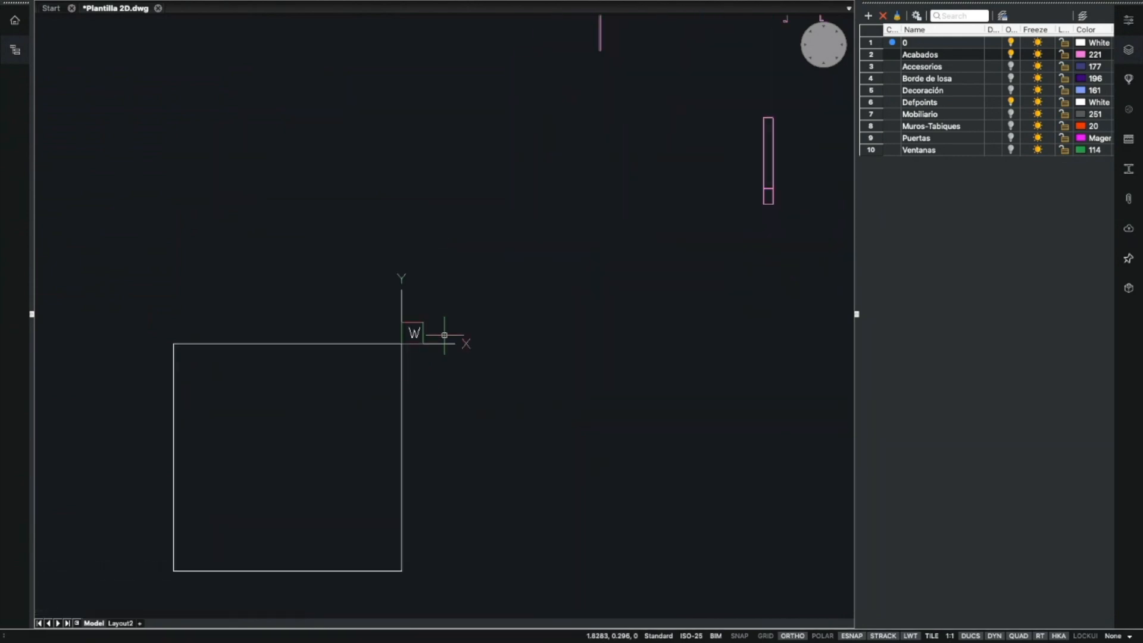
left_click(448, 310)
left_click(338, 399)
key("Escape")
key("Escape")
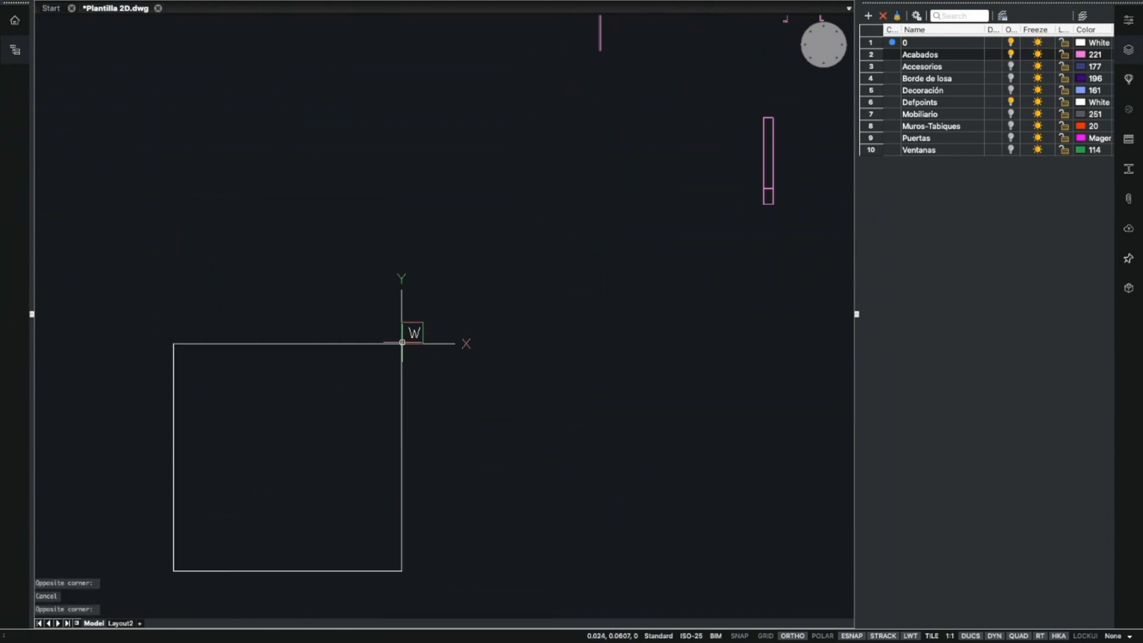
Copy all Acabados wall finishes of the floor plan to the clipboard with a base point at the origin
scroll(405, 333, "up", 3)
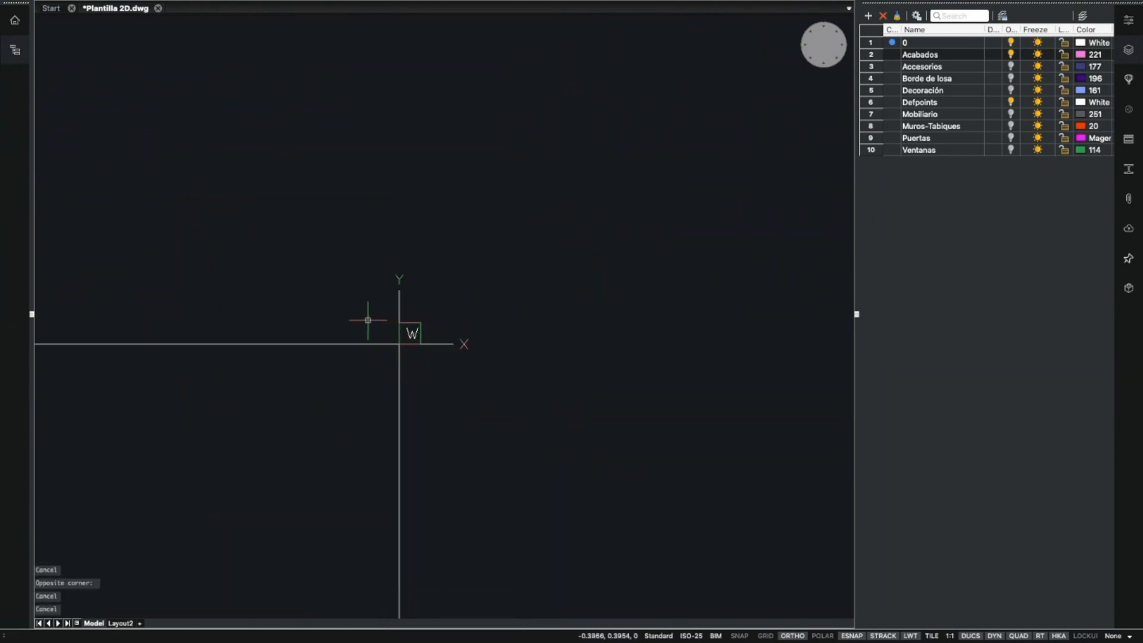
scroll(440, 367, "down", 5)
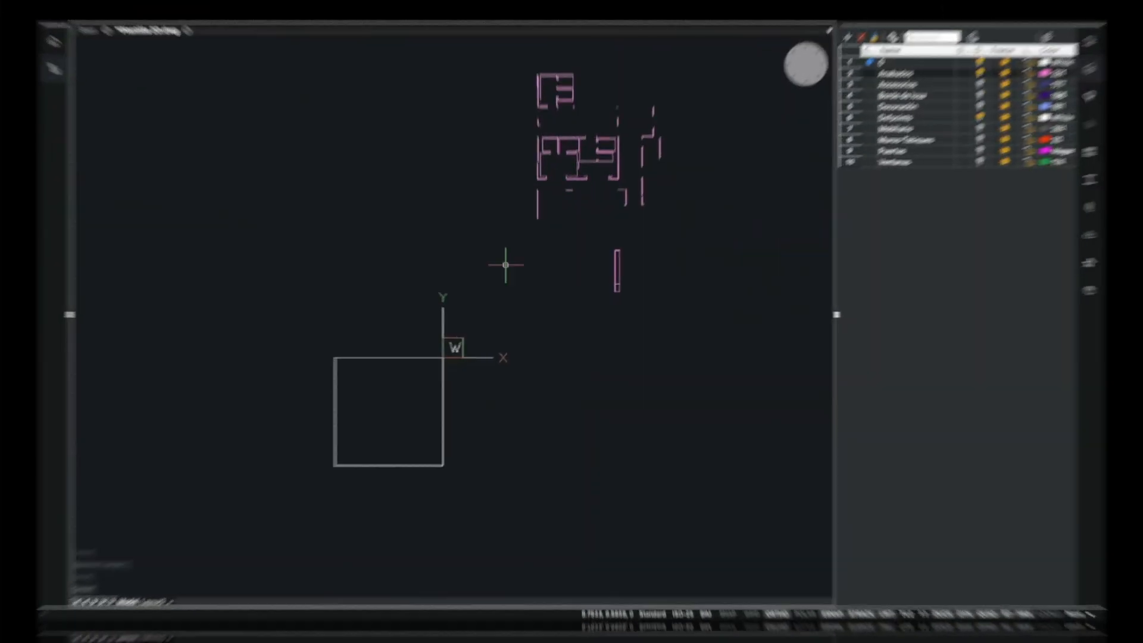
middle_click_drag(590, 214, 489, 324)
scroll(514, 291, "up", 2)
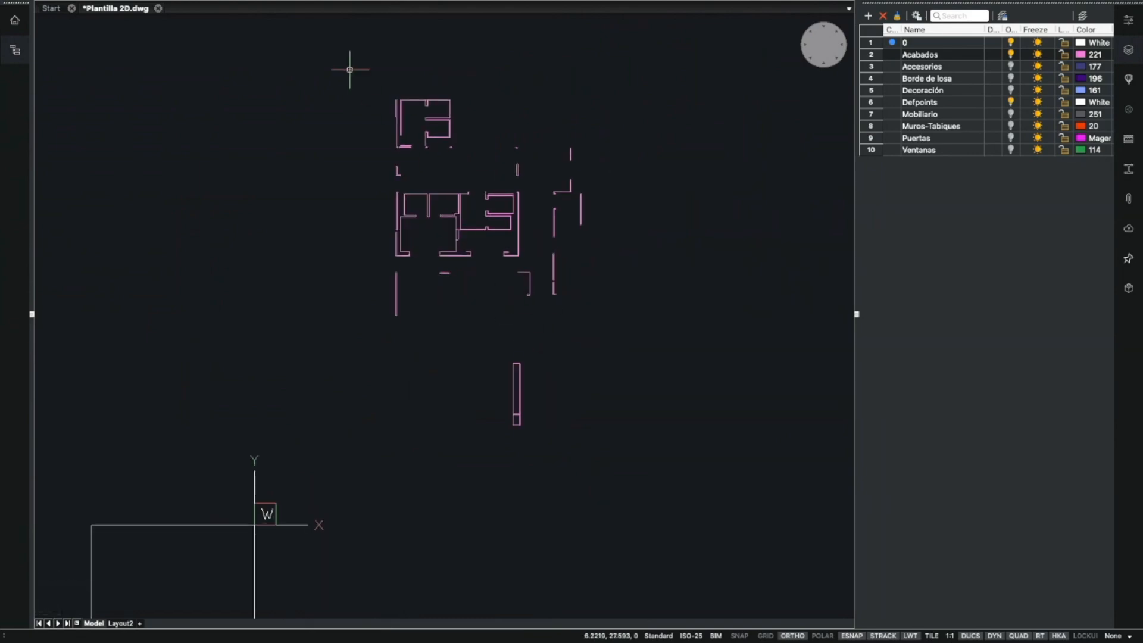
mouse_move(261, 2)
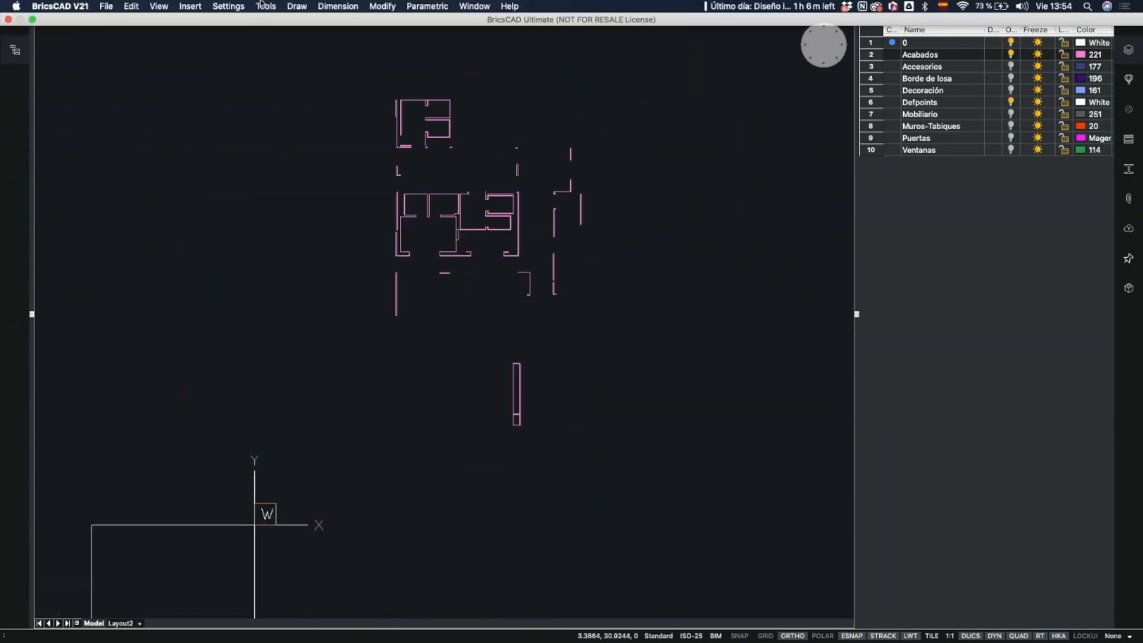
left_click(131, 6)
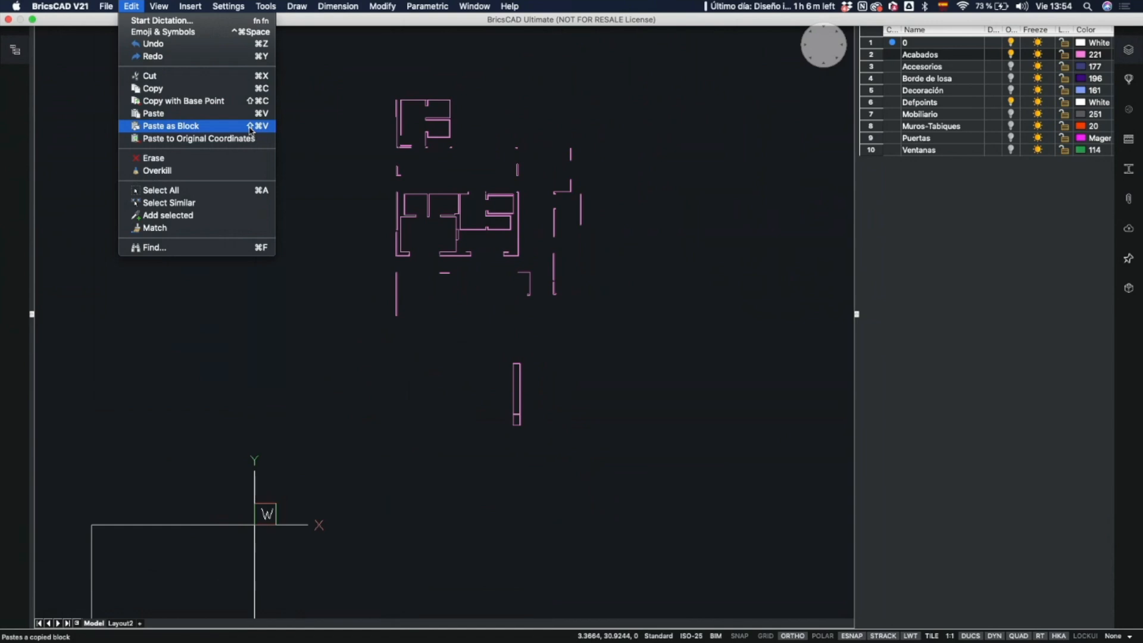
left_click(244, 107)
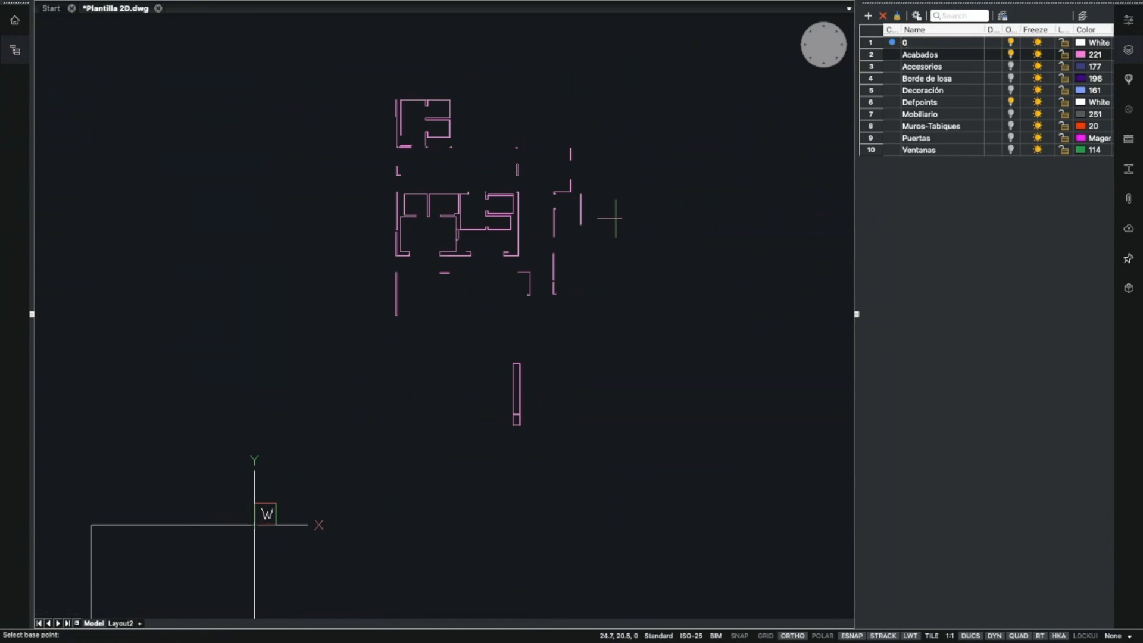
left_click(235, 529)
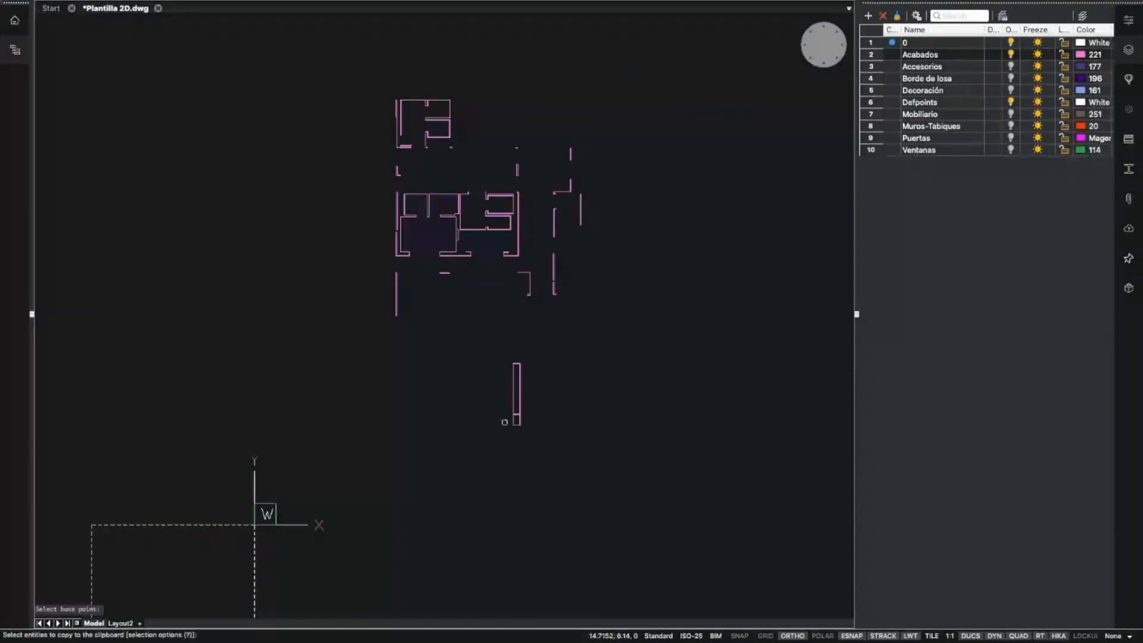
left_click(662, 449)
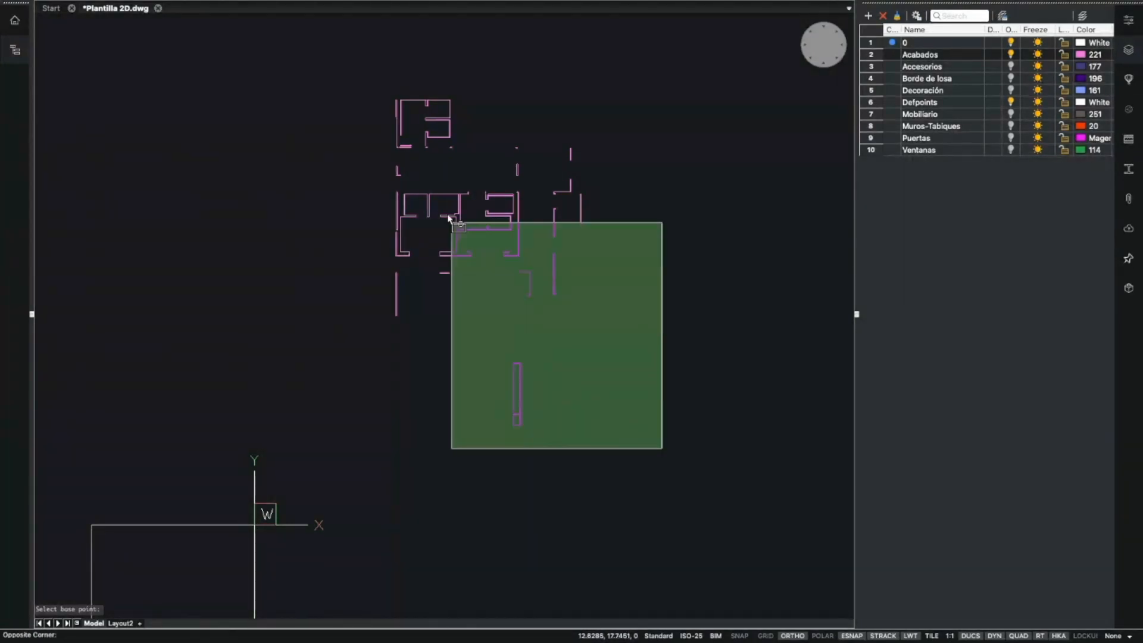
left_click(330, 82)
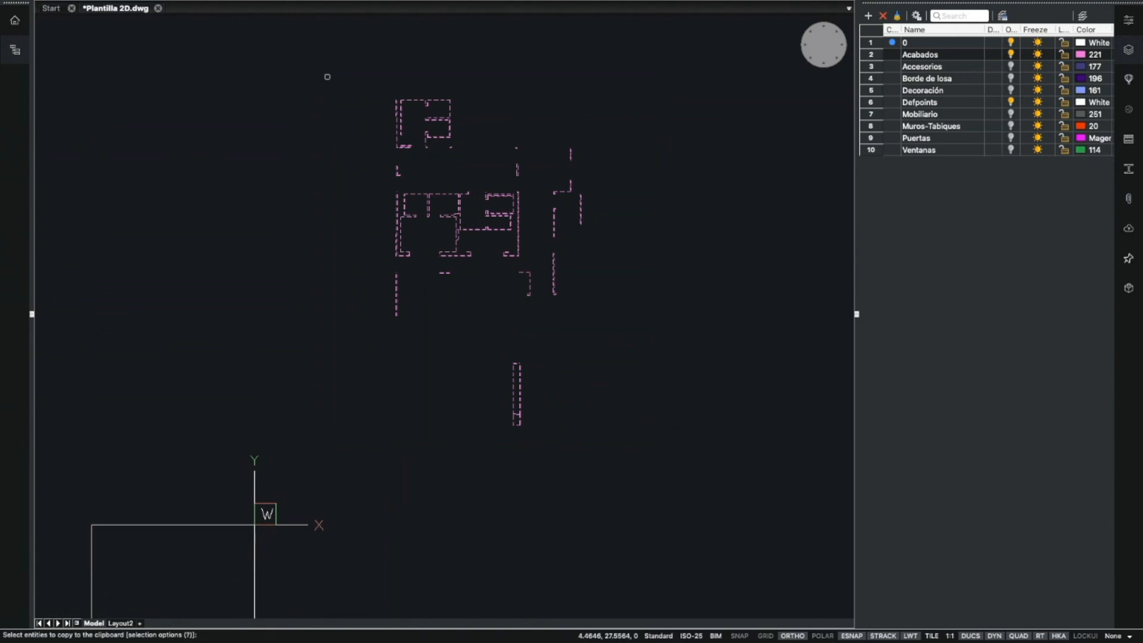
key("Return")
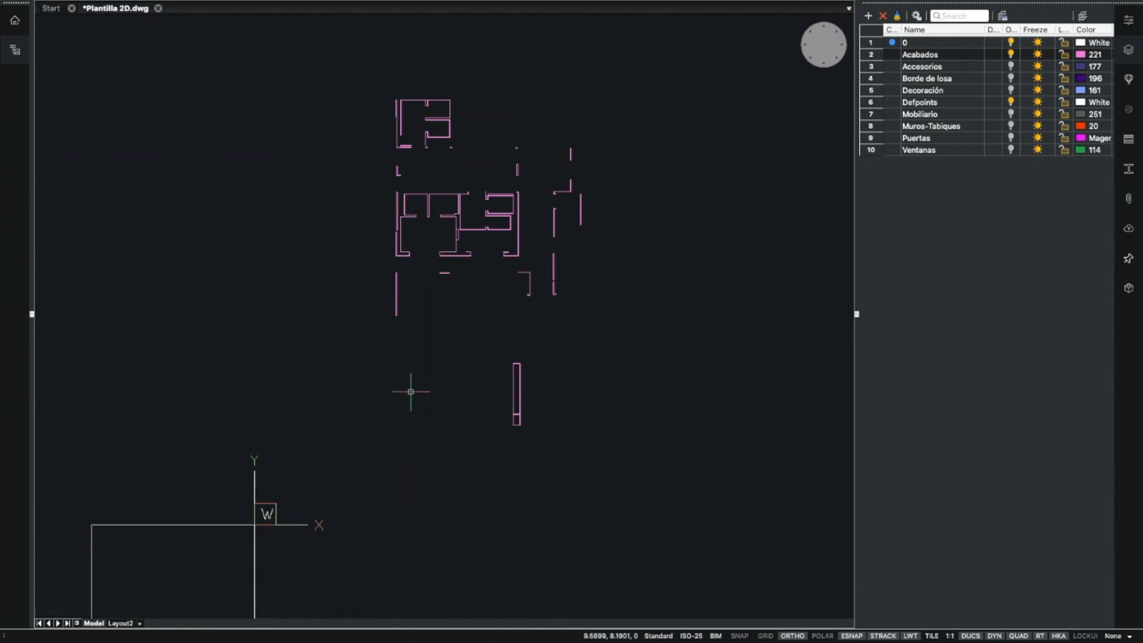
Repeat the copy with base point, using the square's corner at the origin and selecting the entire Acabados geometry
key("ctrl+shift+c")
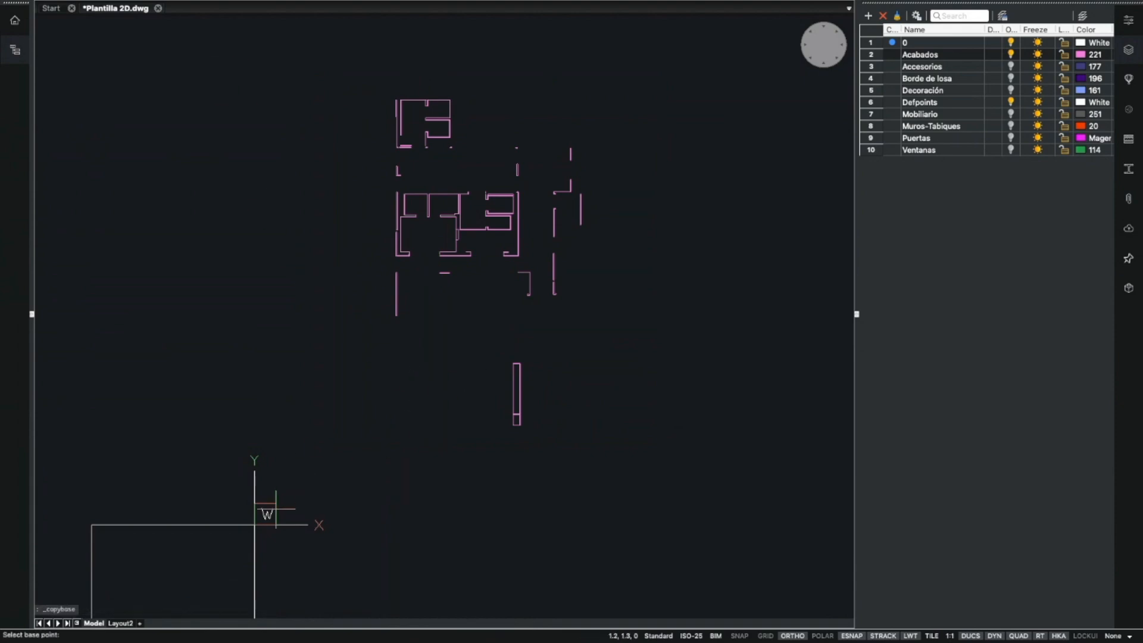
left_click(255, 525)
left_click(707, 504)
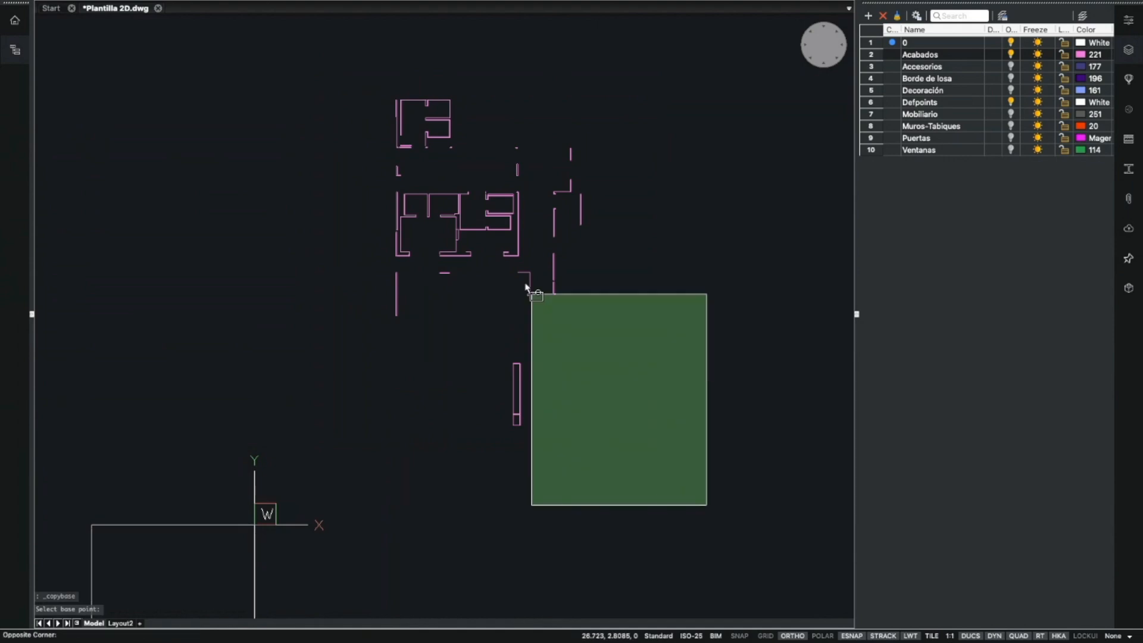
left_click(338, 62)
key("Return")
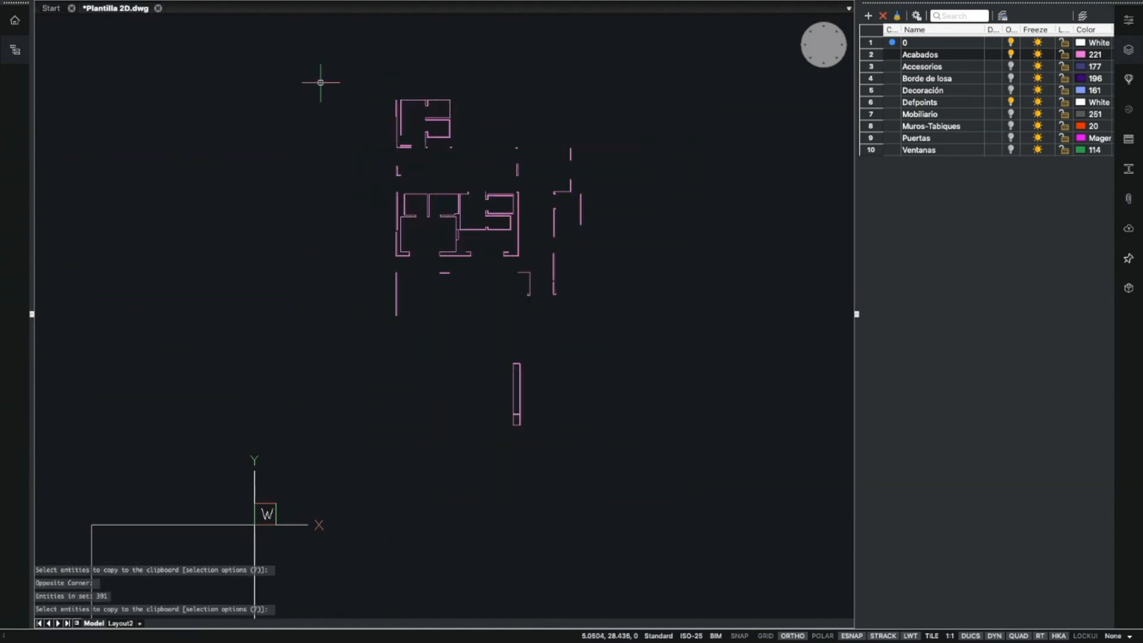
left_click(712, 459)
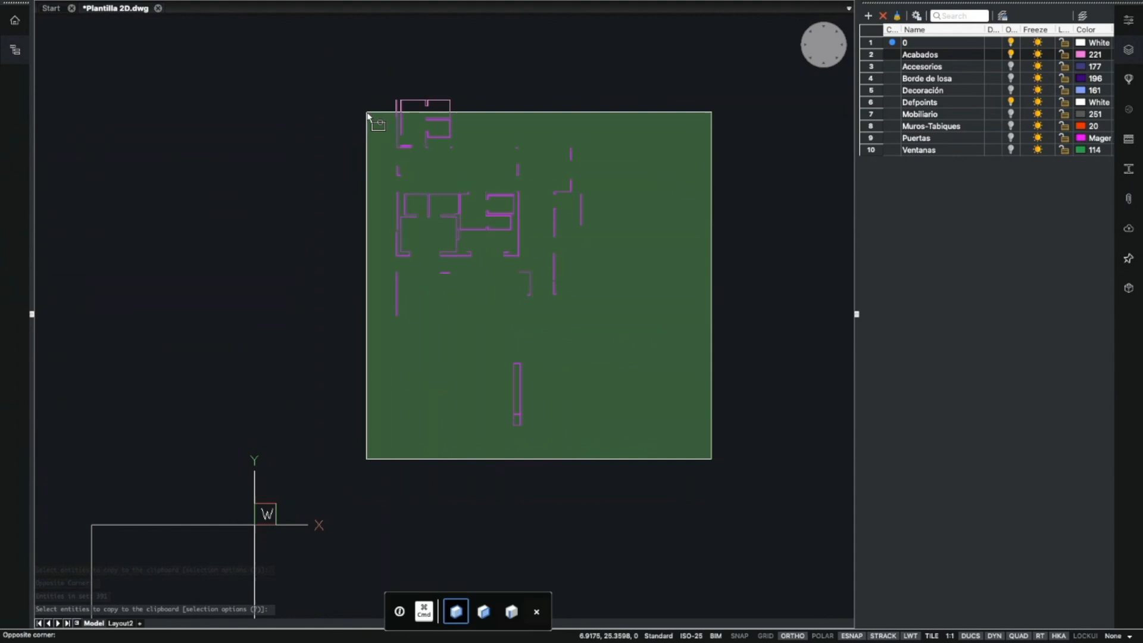
left_click(365, 111)
key("Escape")
key("Escape")
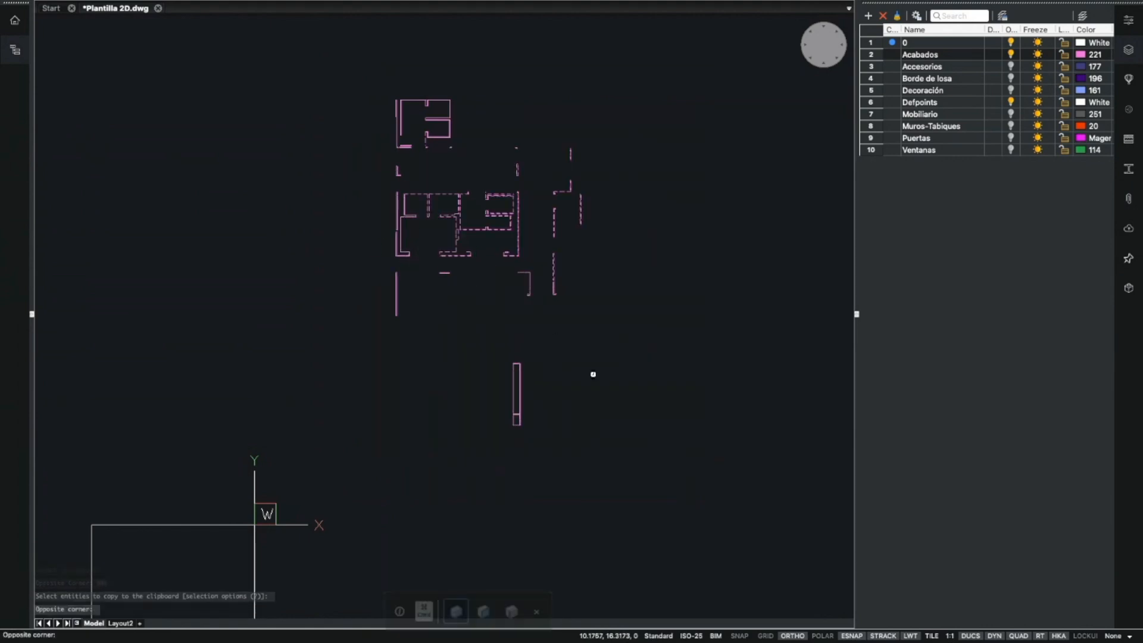
Delete all the loose Acabados geometry from the drawing, leaving the white reference square
left_click(659, 479)
left_click(340, 88)
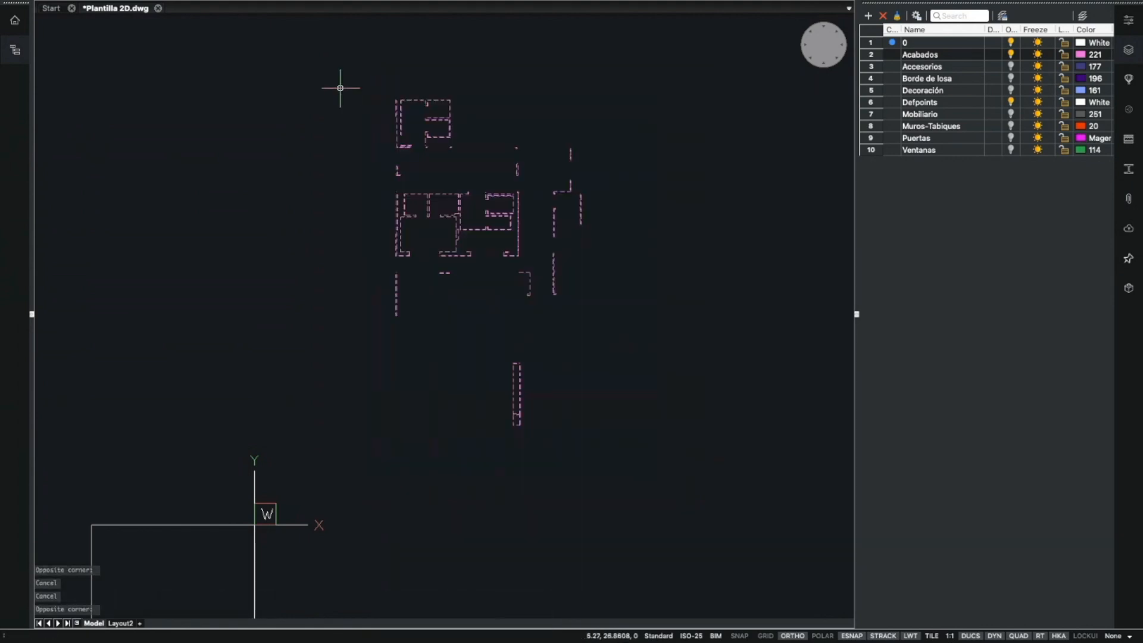
key("Delete")
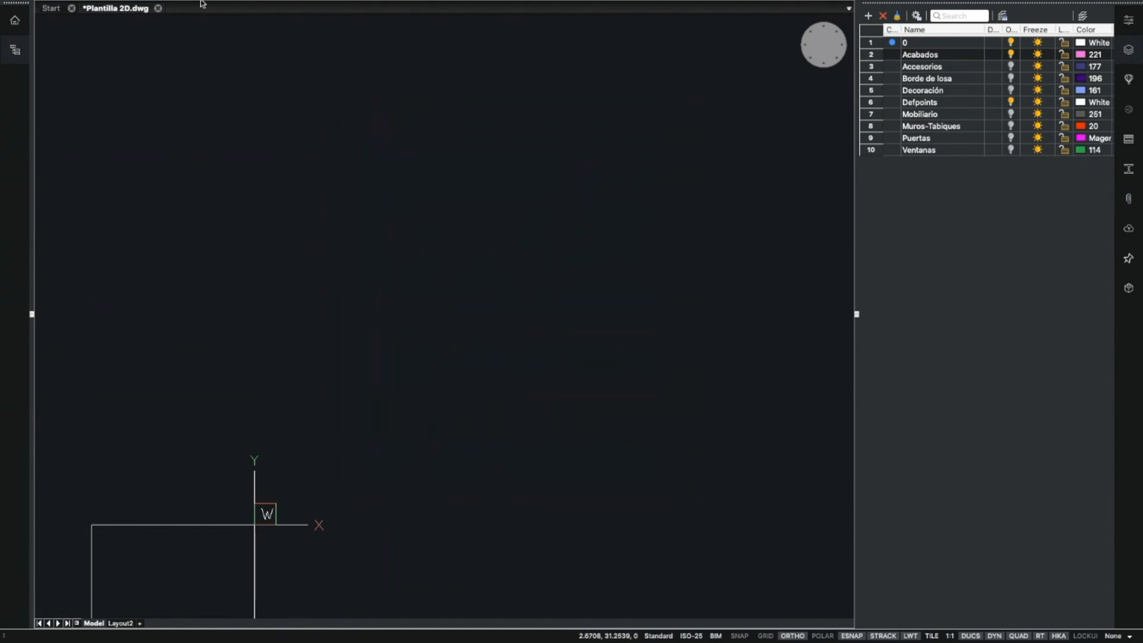
Paste the copied Acabados geometry as a block with its insertion point at the origin
mouse_move(160, 3)
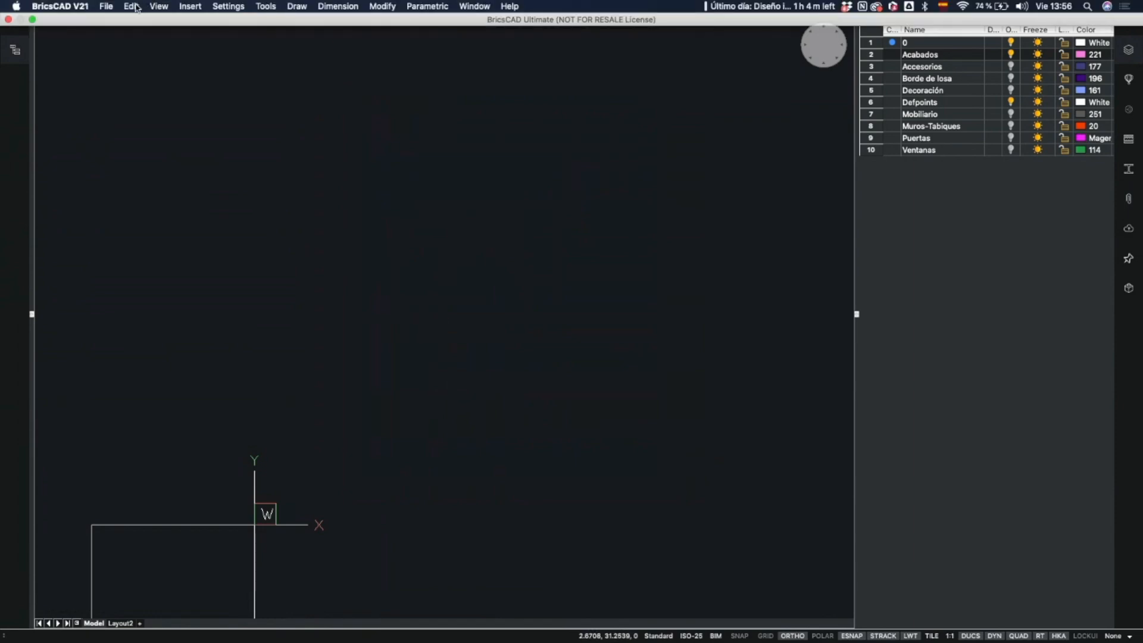
left_click(132, 6)
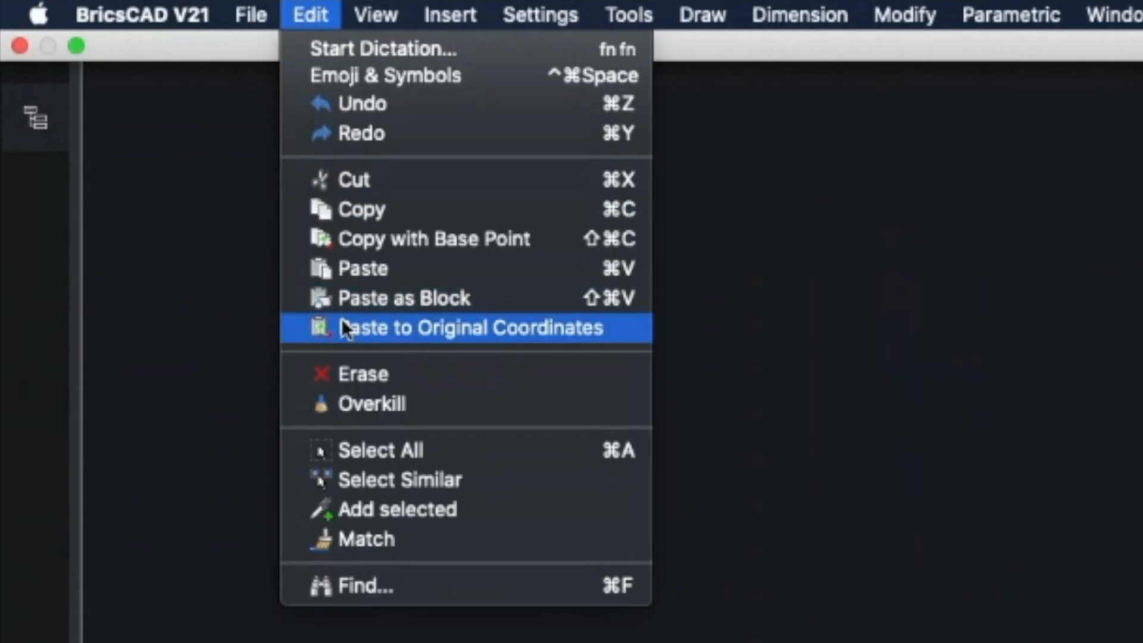
left_click(357, 296)
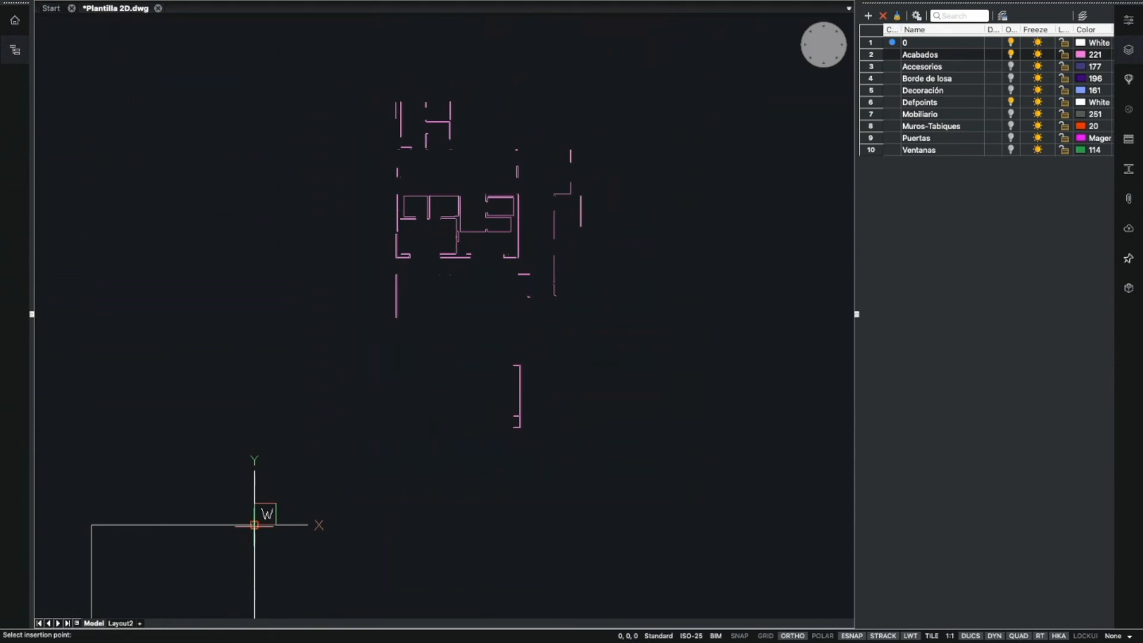
left_click(255, 527)
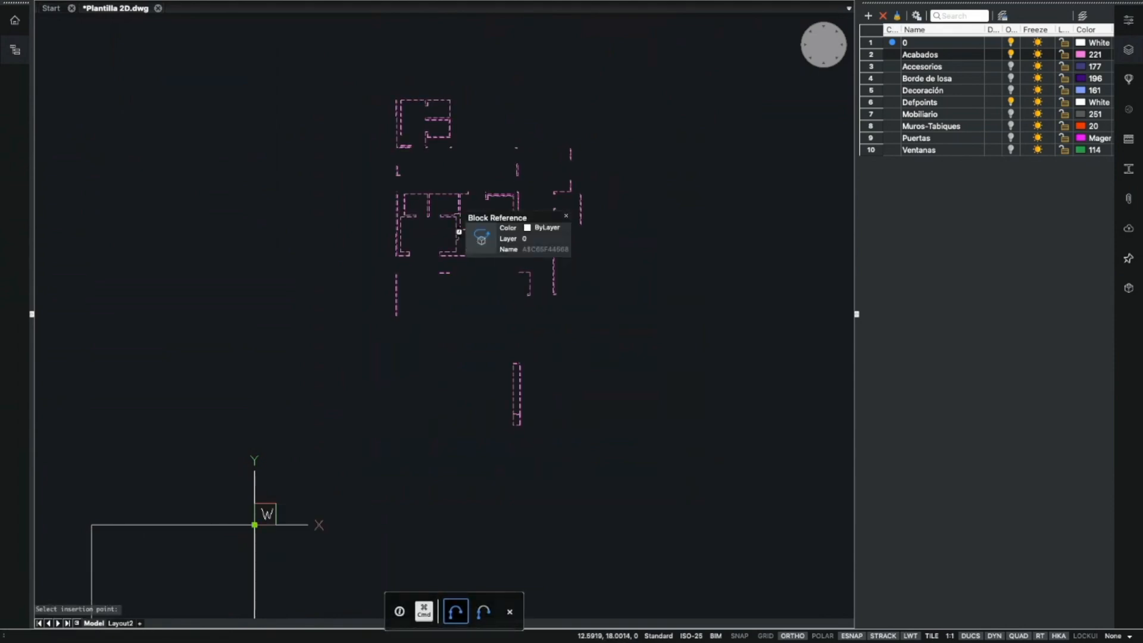
key("Escape")
key("Escape")
key("Escape")
Examine the pasted Acabados block up close by selecting it at the interior walls
scroll(462, 221, "up", 8)
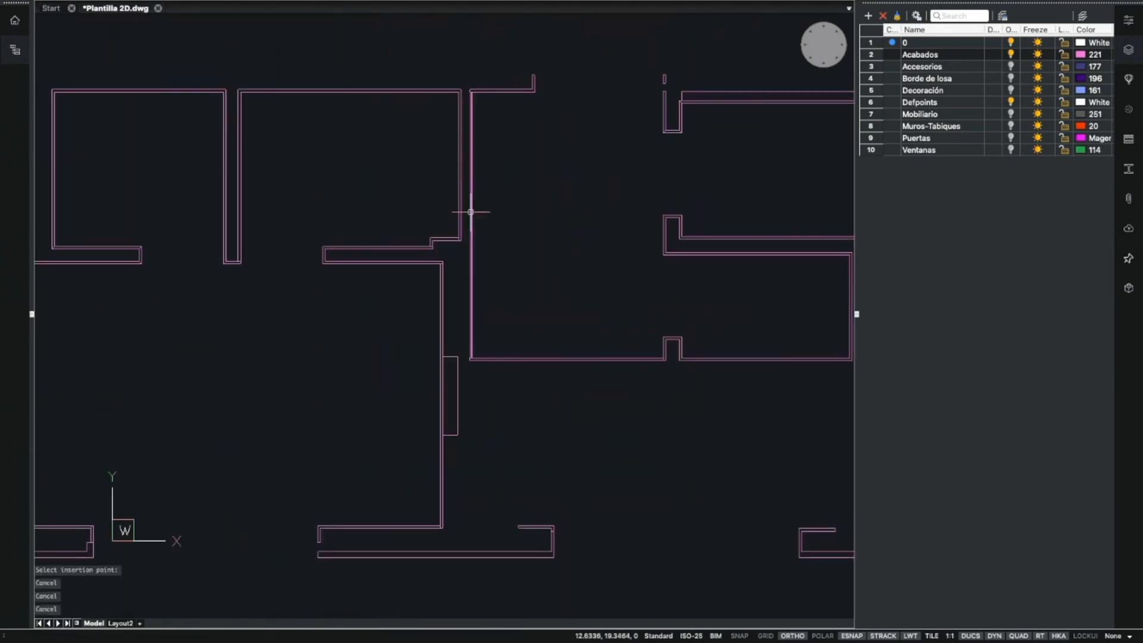
key("Escape")
left_click(453, 225)
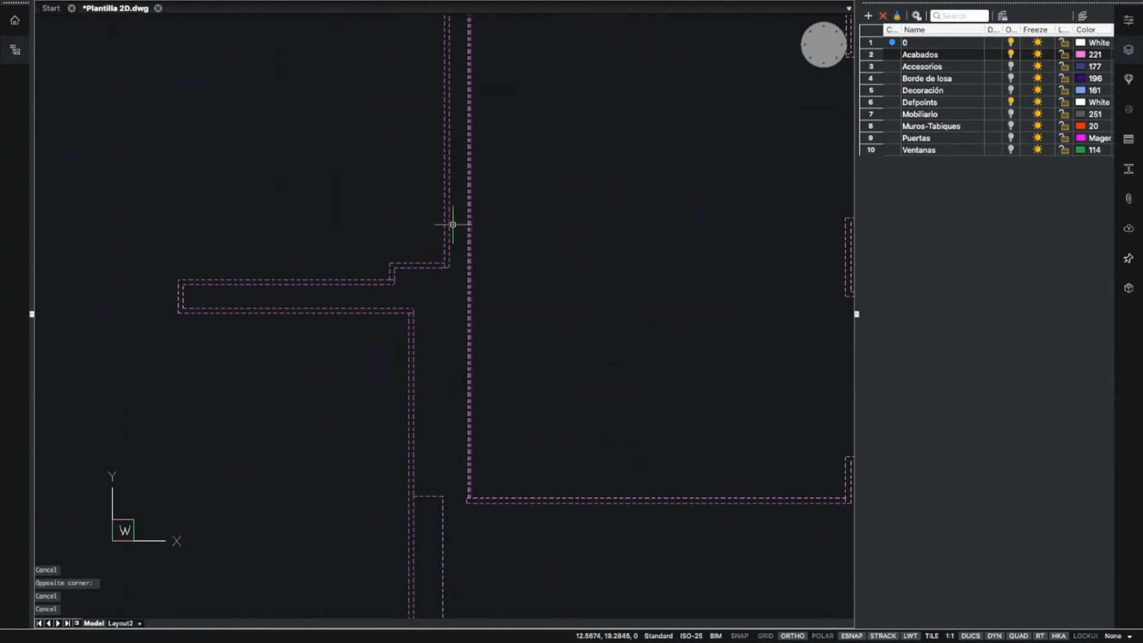
left_click(424, 222)
key("Escape")
key("Escape")
scroll(437, 280, "down", 8)
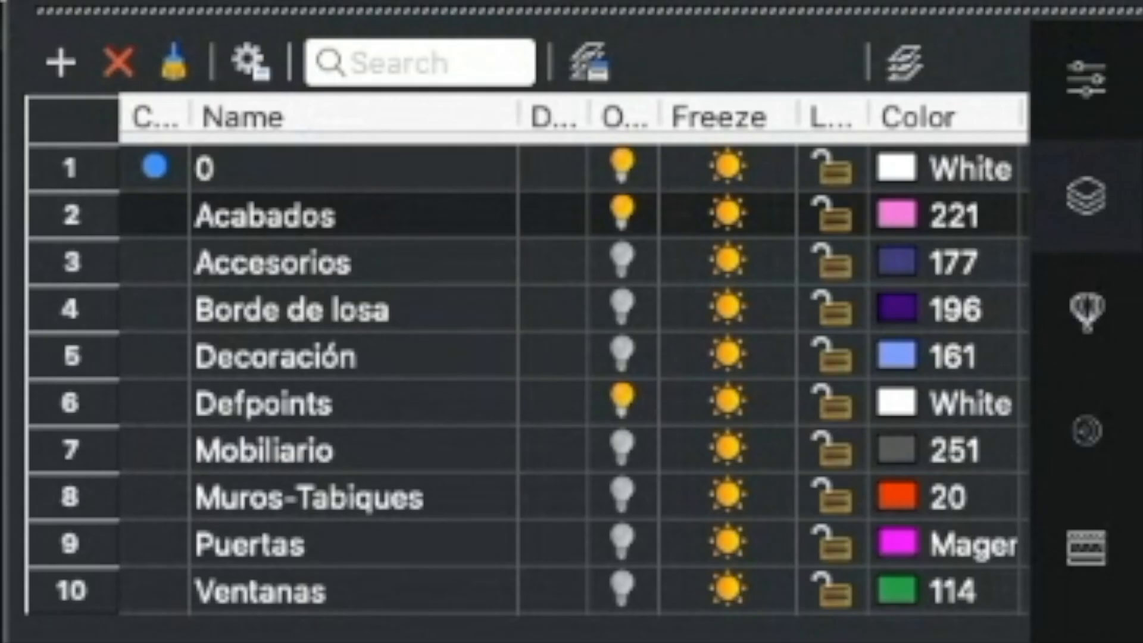
Turn off the Acabados layer and turn on the Accesorios layer
left_click(629, 216)
left_click(624, 253)
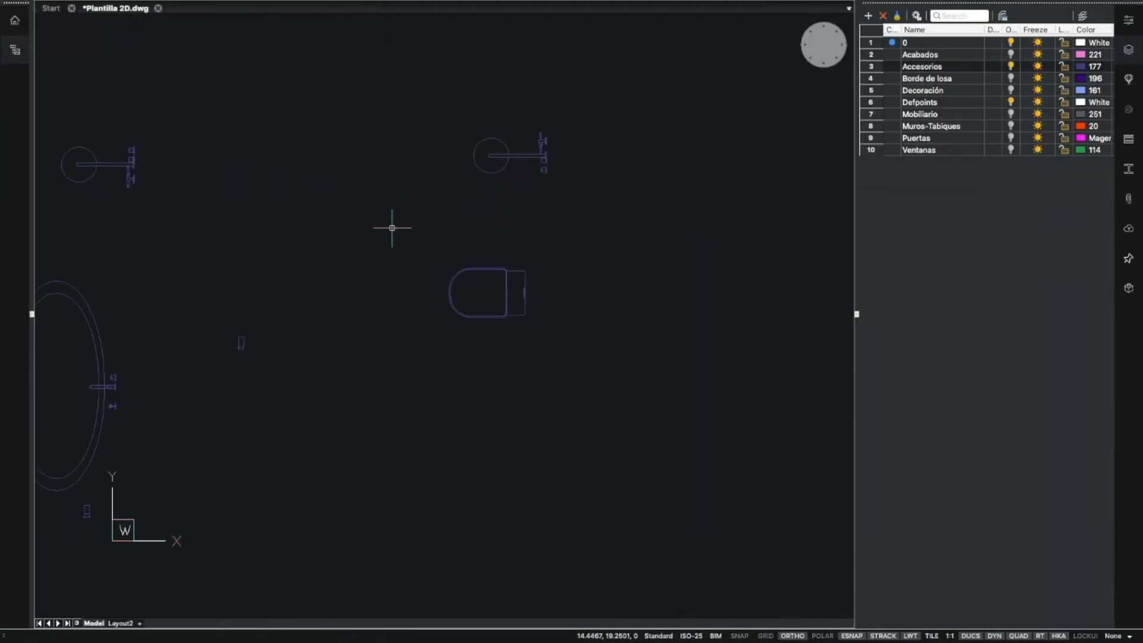
Examine the bathroom fixtures on the Accesorios layer, checking the toilet's entities with crossing windows
middle_click_drag(424, 292, 668, 293)
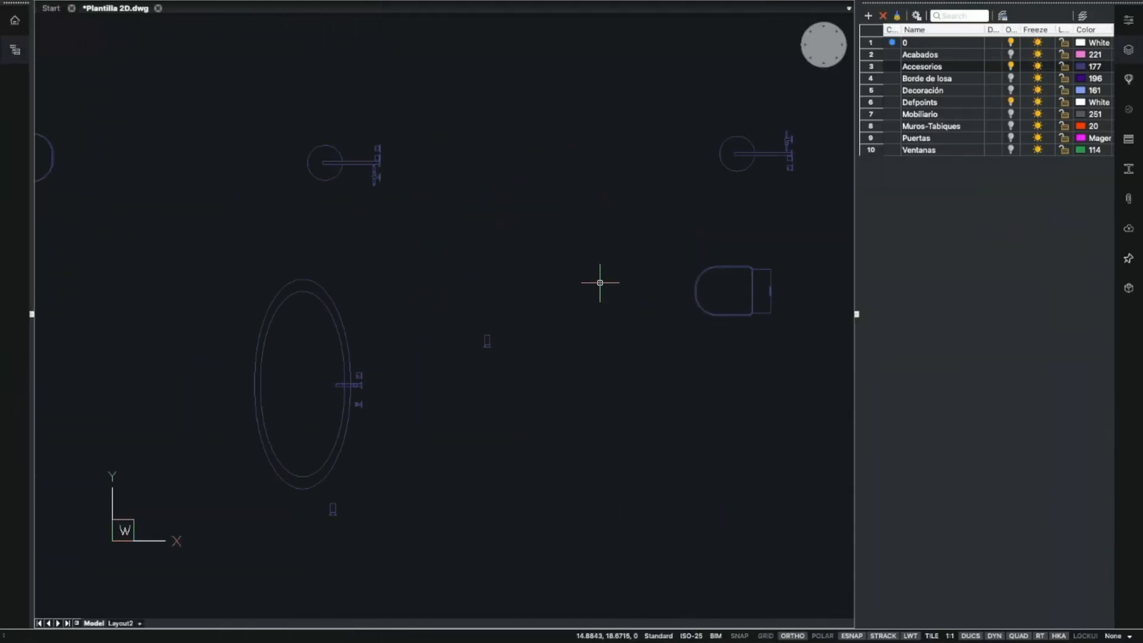
scroll(376, 248, "down", 2)
middle_click_drag(376, 248, 526, 283)
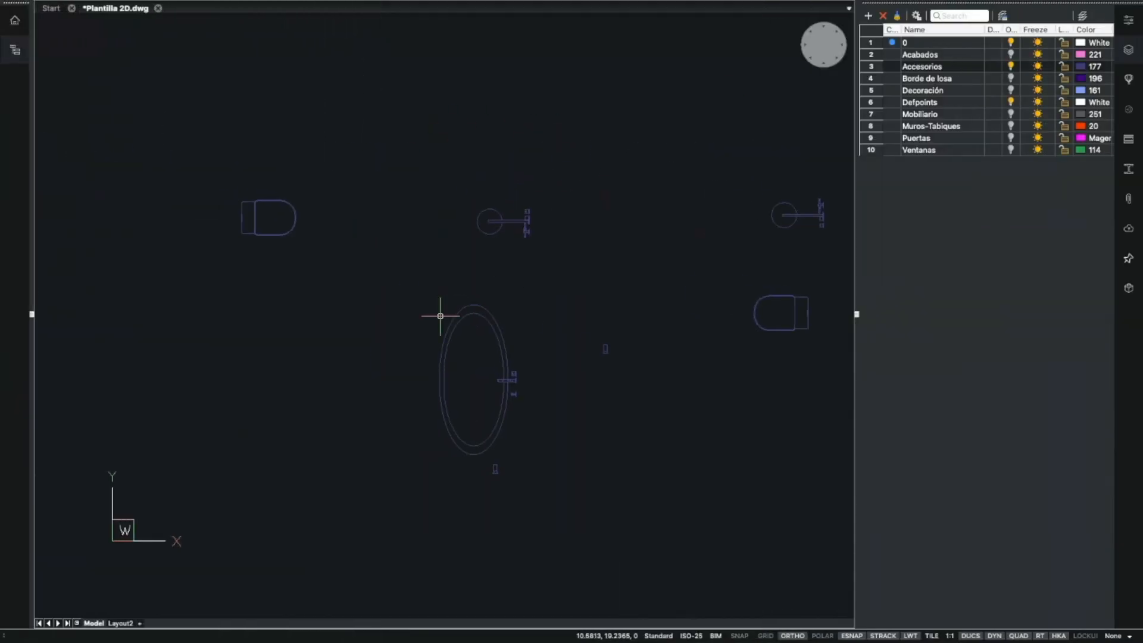
scroll(472, 306, "down", 3)
scroll(416, 288, "up", 2)
scroll(416, 262, "up", 2)
left_click(400, 243)
key("Escape")
left_click(332, 363)
key("Escape")
left_click(488, 194)
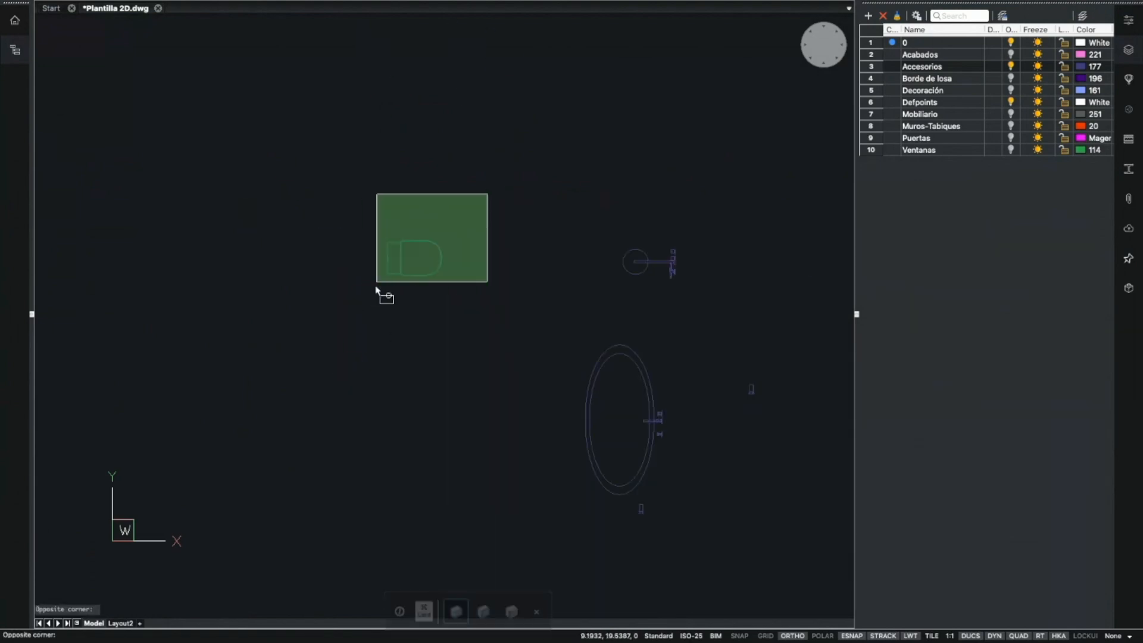
left_click(383, 277)
key("Escape")
Copy all the bathroom fixtures on the Accesorios layer to the clipboard with their base point at the origin
scroll(518, 277, "down", 8)
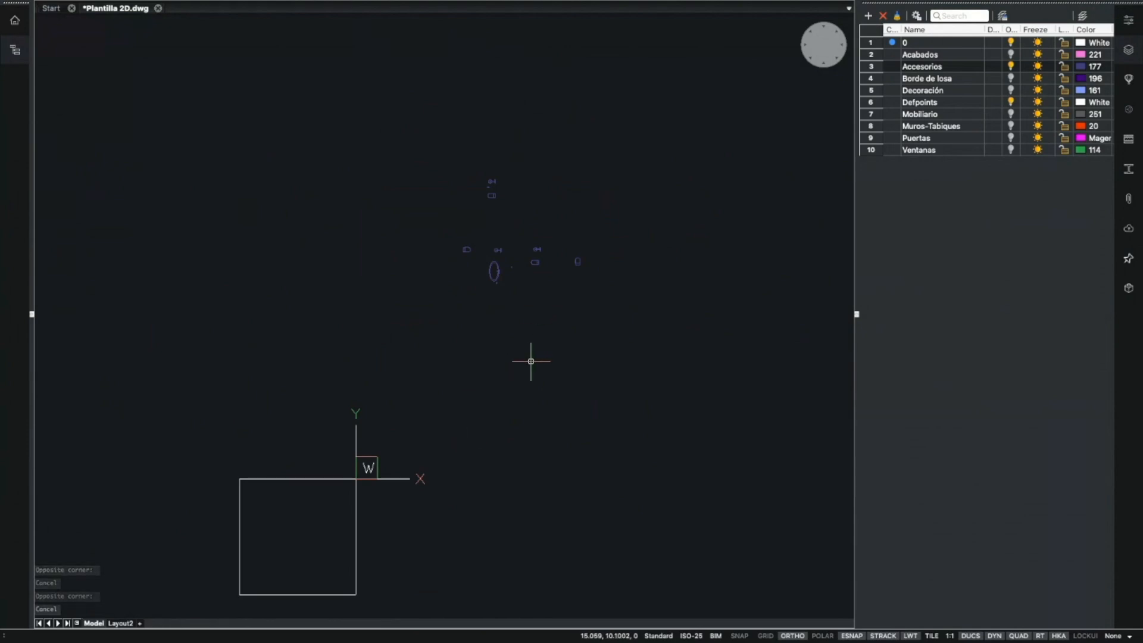
scroll(596, 275, "up", 2)
middle_click_drag(594, 284, 593, 250)
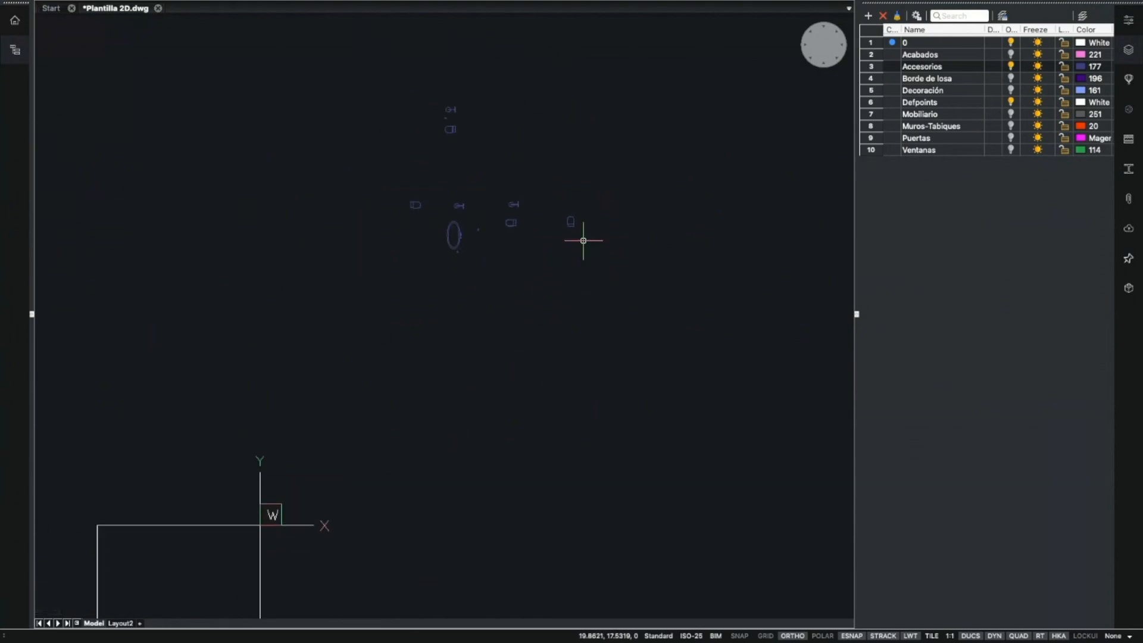
mouse_move(177, 4)
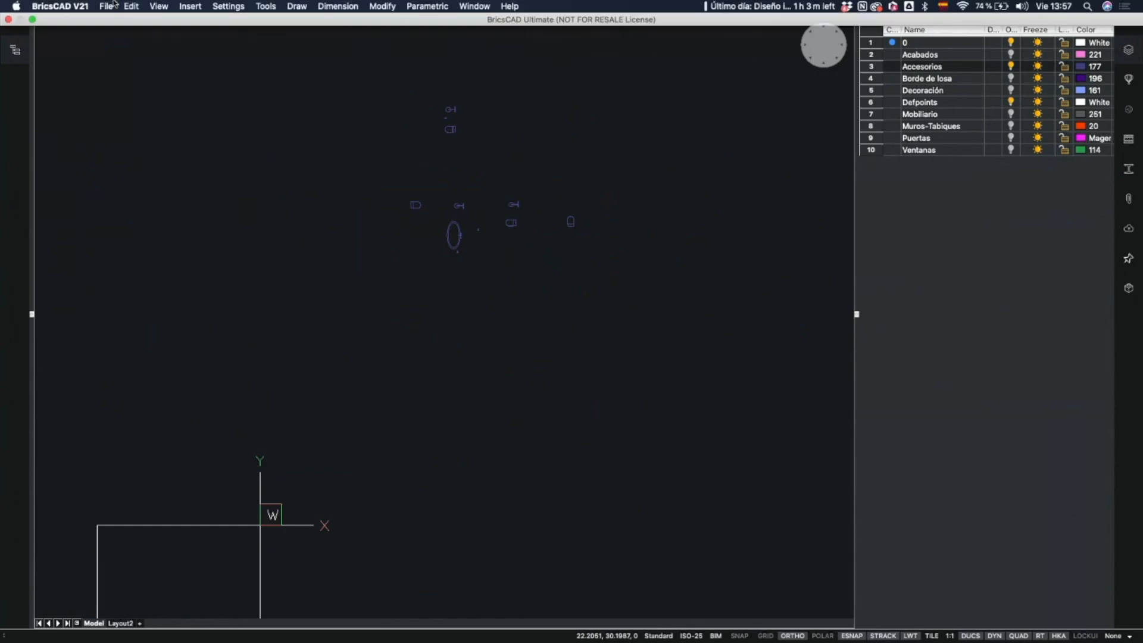
left_click(131, 6)
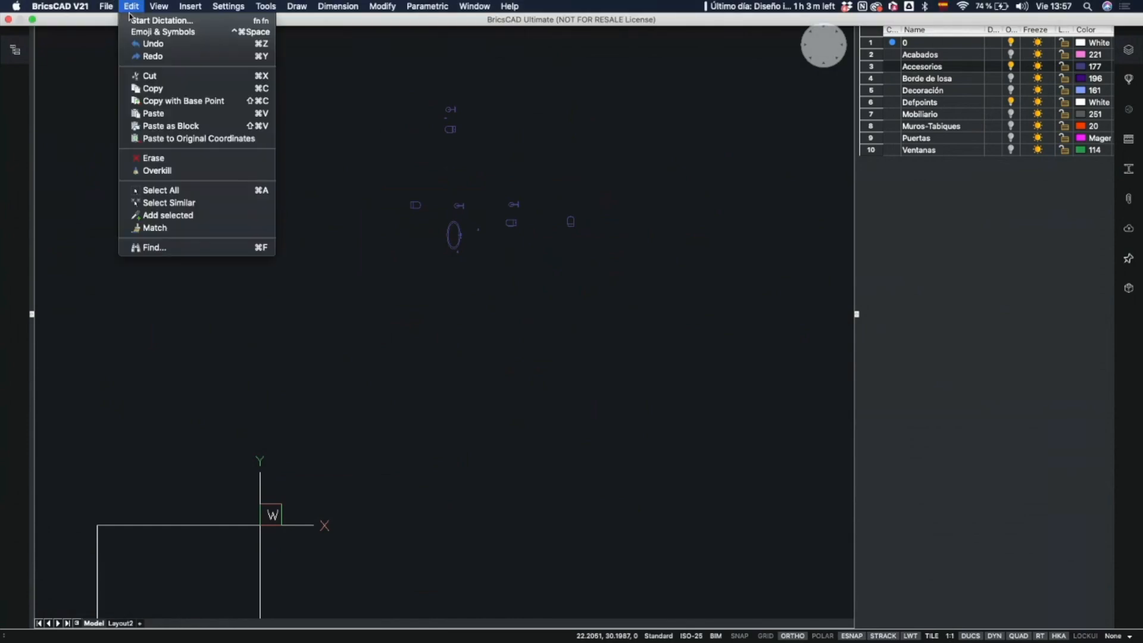
left_click(172, 102)
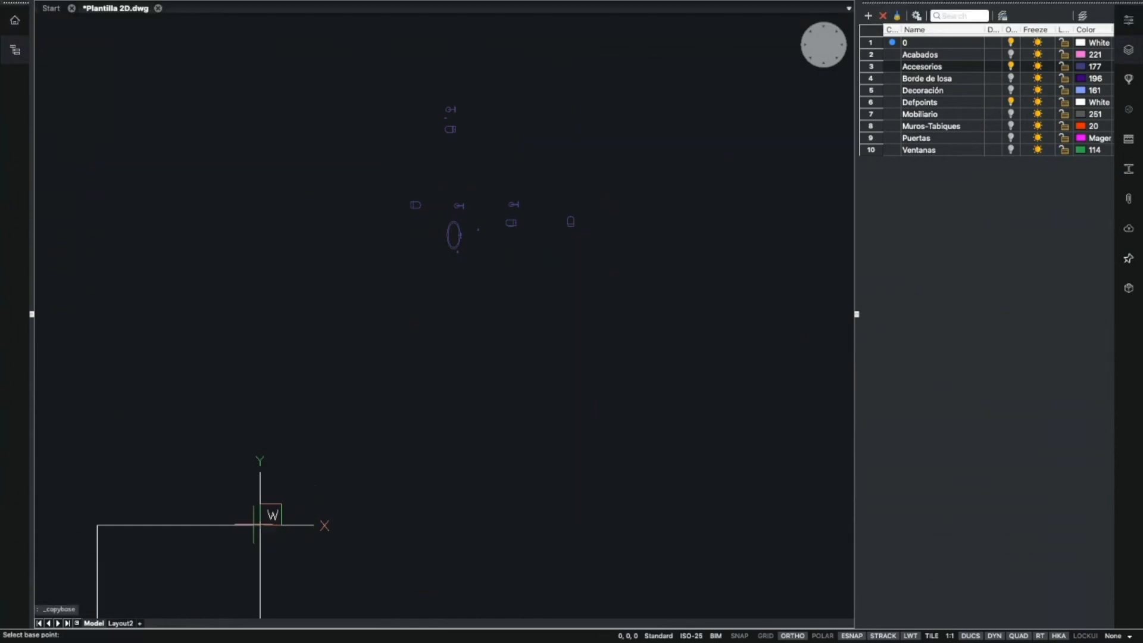
left_click(260, 525)
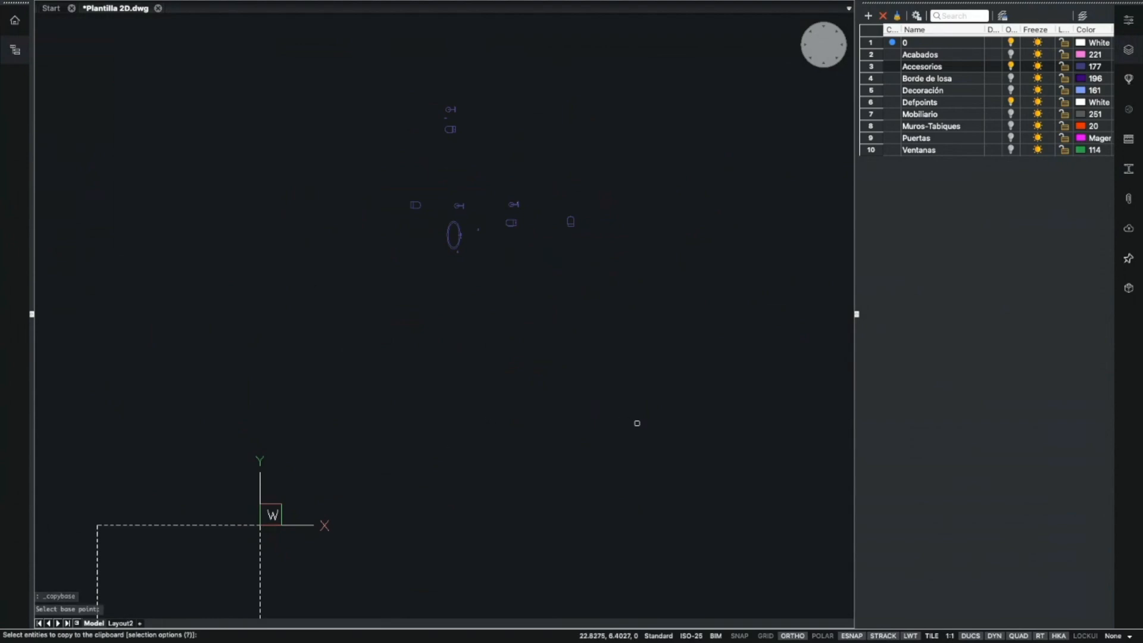
left_click(659, 424)
left_click(326, 68)
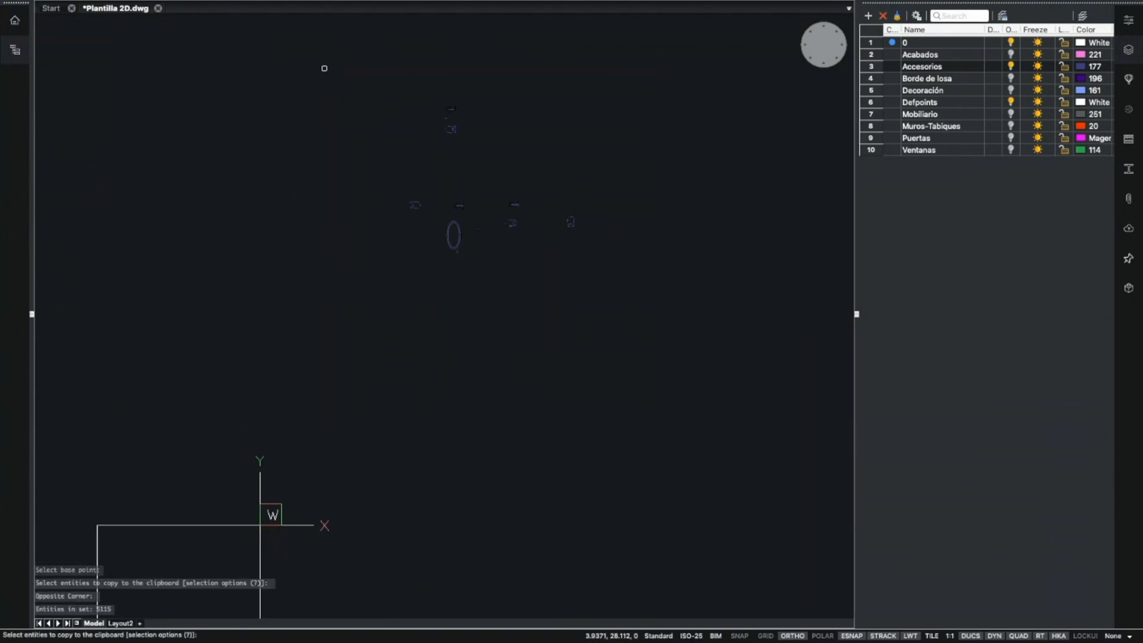
key("Return")
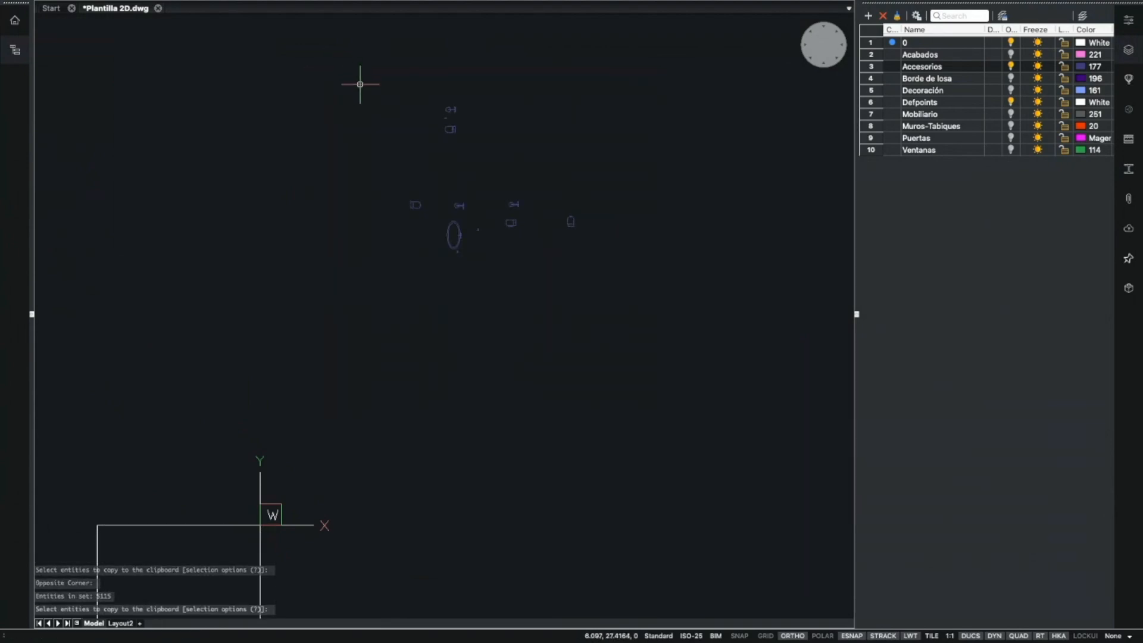
Erase the original Accesorios bathroom fixtures with a crossing window around all of them
type("e")
key("Return")
left_click(643, 75)
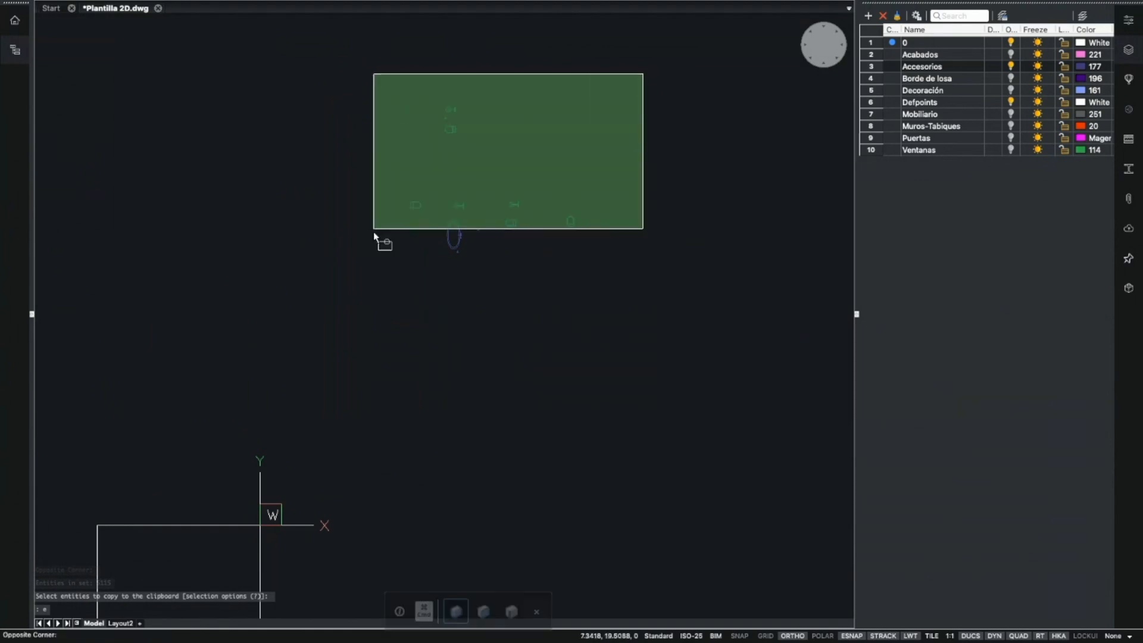
left_click(354, 296)
key("Return")
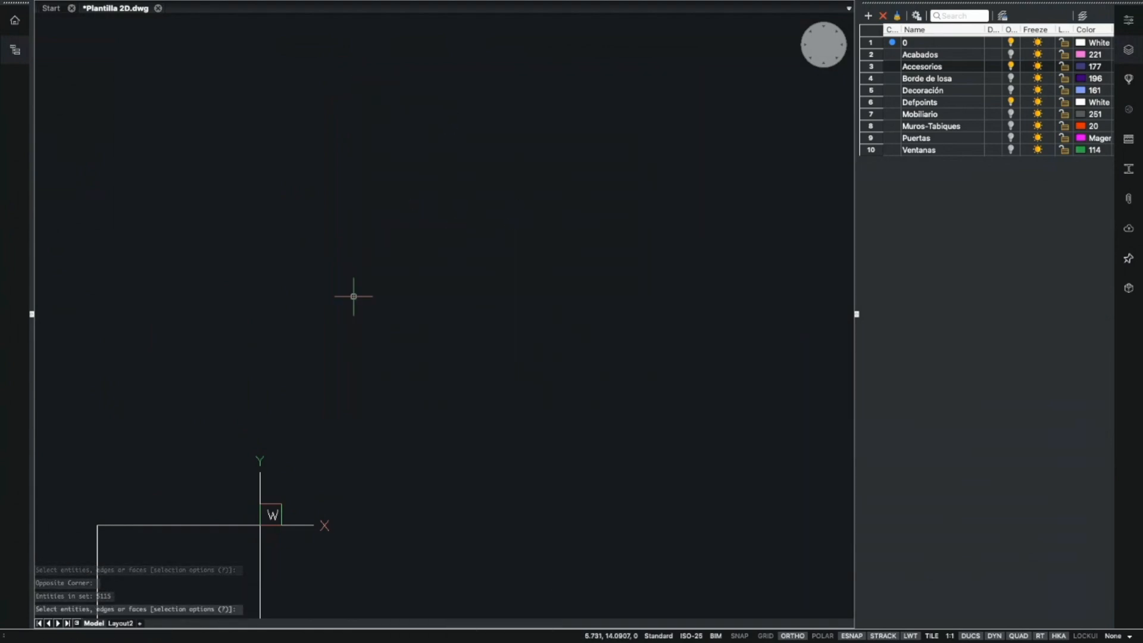
Paste the copied Accesorios fixtures as a block with its insertion point at the origin
key("ctrl+shift+v")
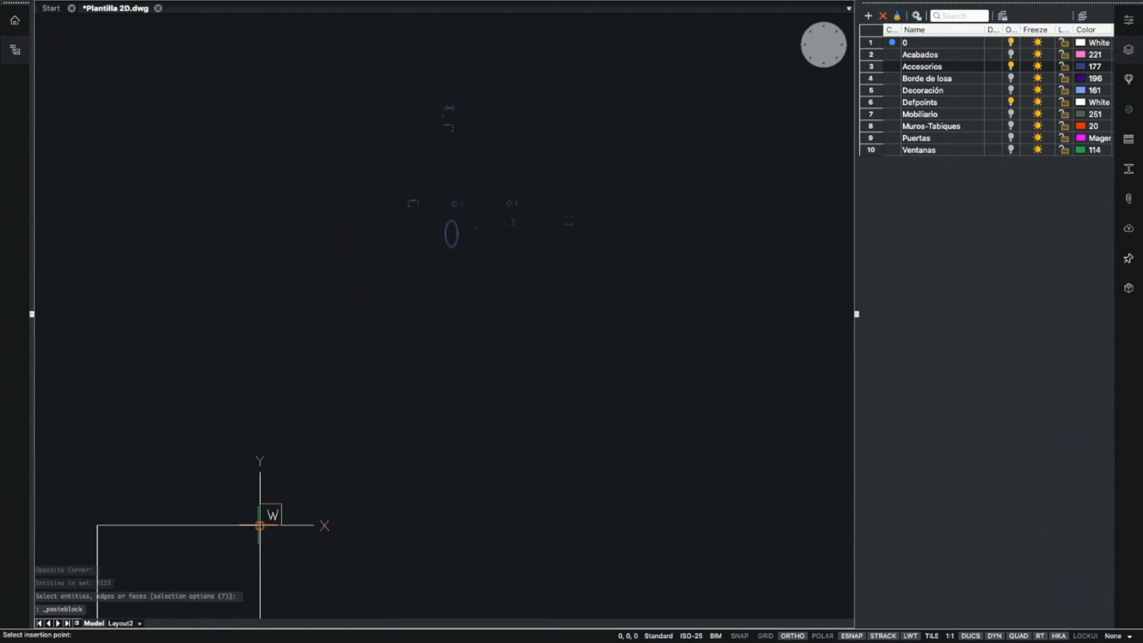
key("Escape")
key("Escape")
Check how the pasted Accesorios block selects, picking and windowing around the bathtub and washbasins
left_click(440, 235)
scroll(479, 225, "up", 3)
key("Escape")
left_click(548, 299)
left_click(580, 307)
left_click(390, 171)
key("Escape")
left_click(399, 164)
left_click(396, 159)
left_click(546, 181)
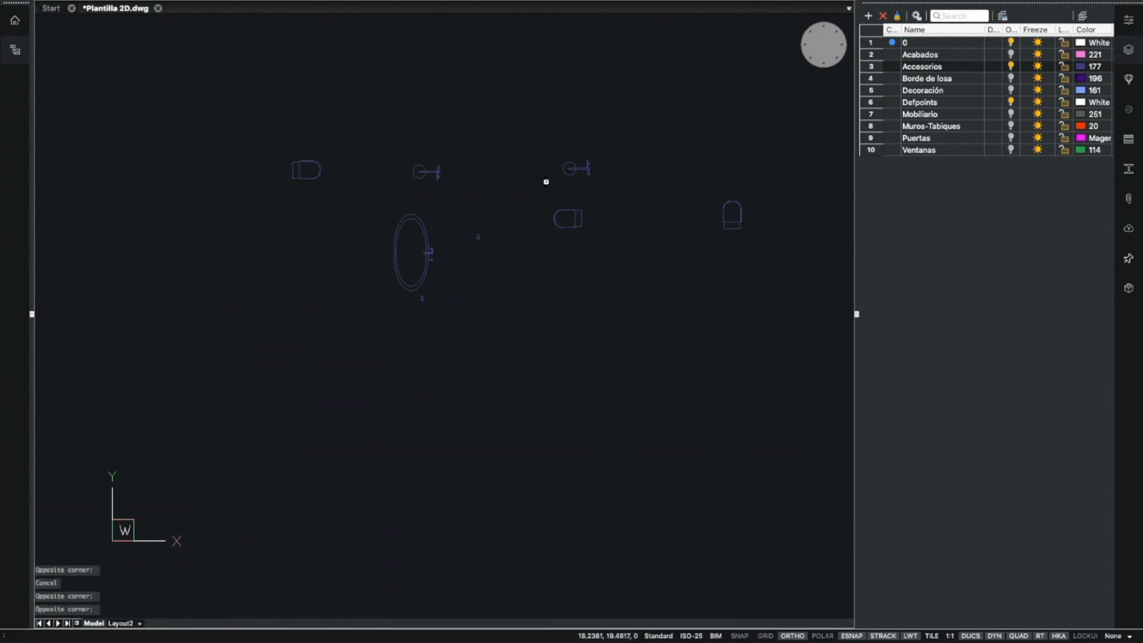
Turn off the Accesorios layer and turn on the Borde de losa layer
scroll(435, 256, "down", 3)
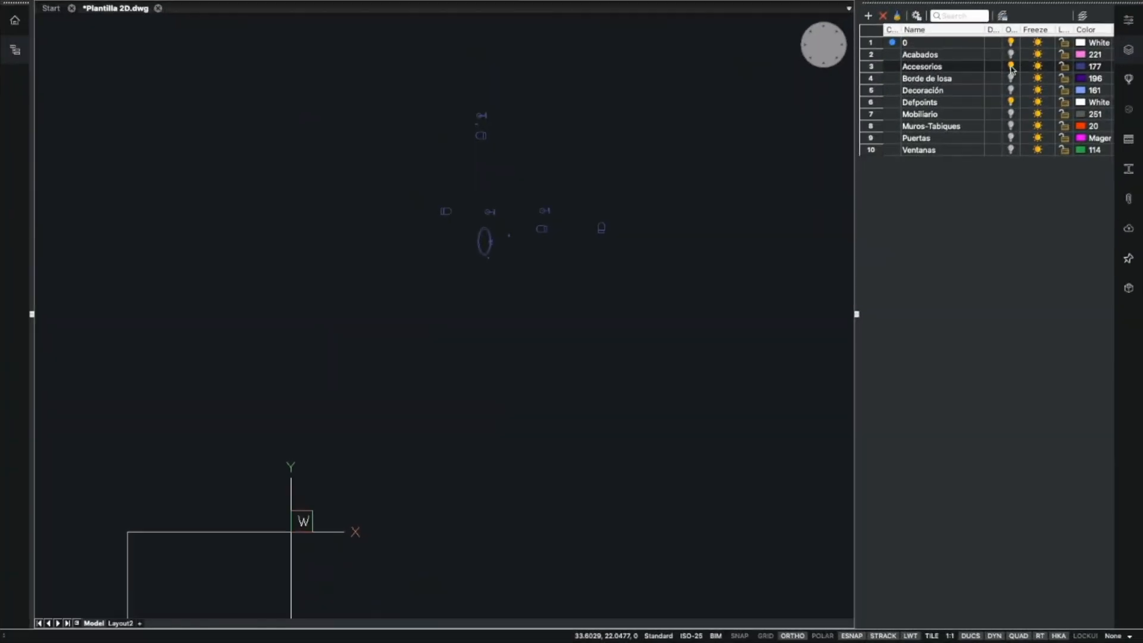
left_click(1011, 67)
left_click(1012, 79)
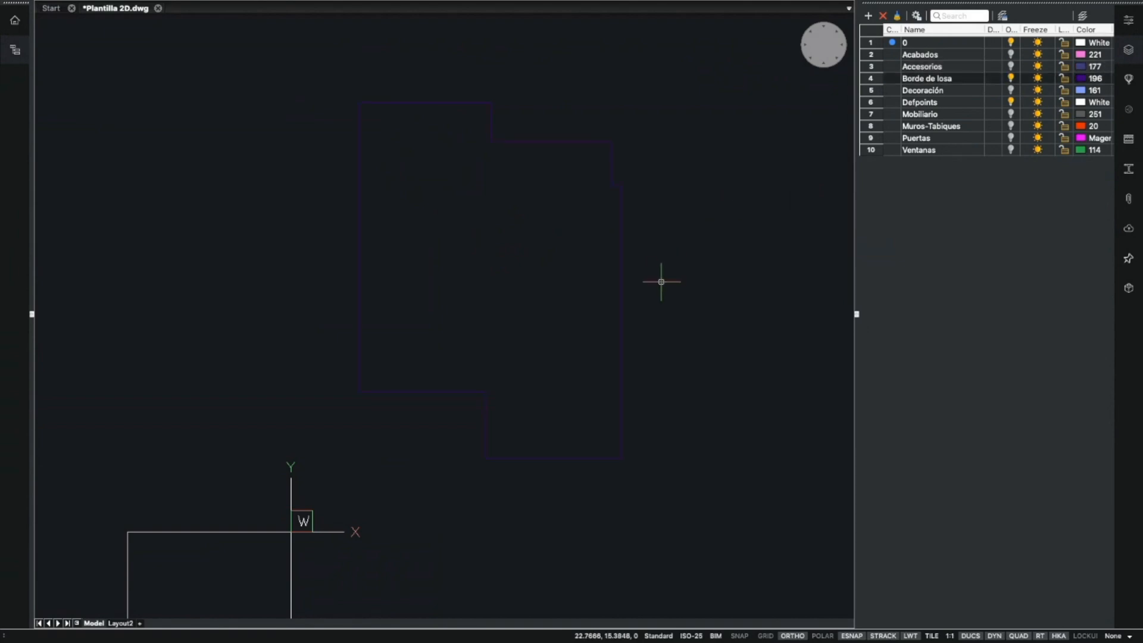
Copy the Borde de losa slab outline to the clipboard with its base point at the origin
key("ctrl+shift+c")
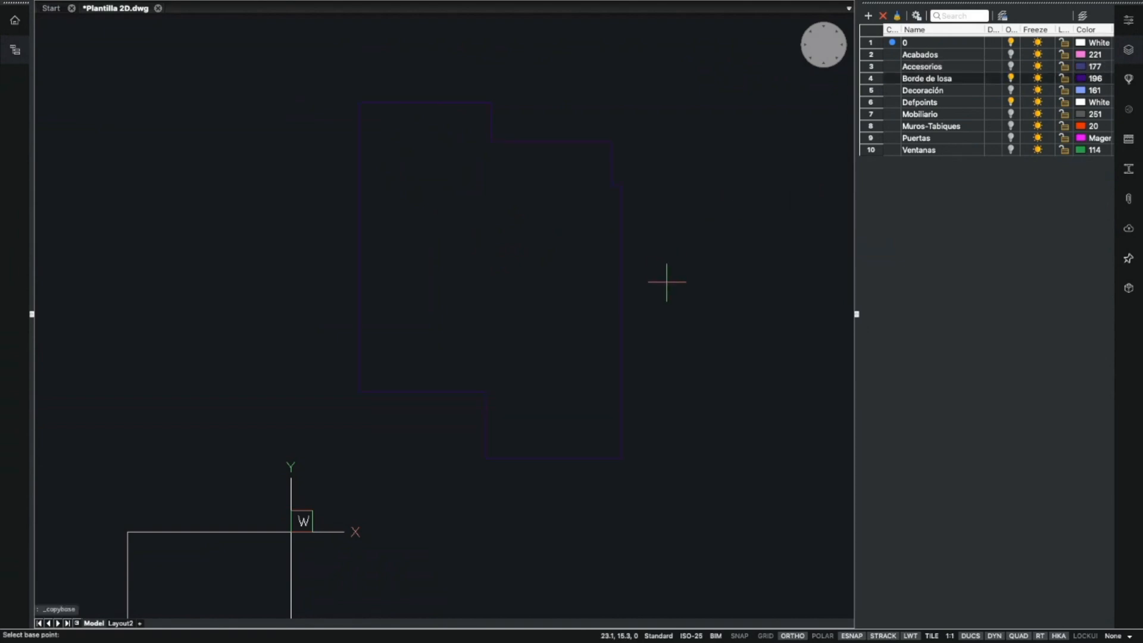
left_click(291, 531)
left_click(736, 505)
left_click(336, 80)
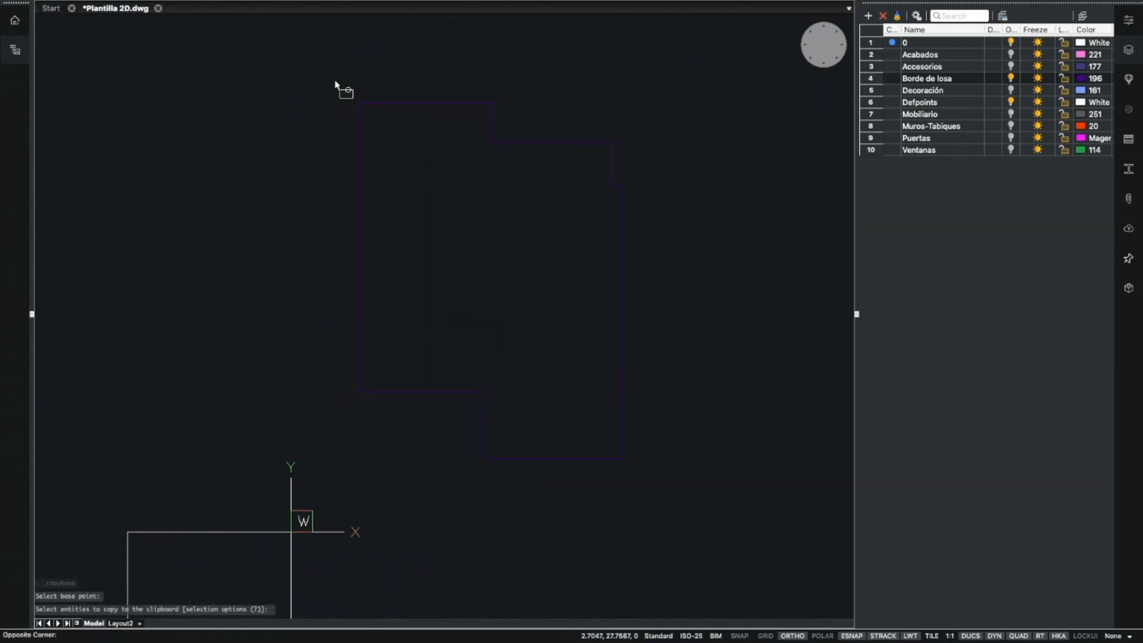
key("Return")
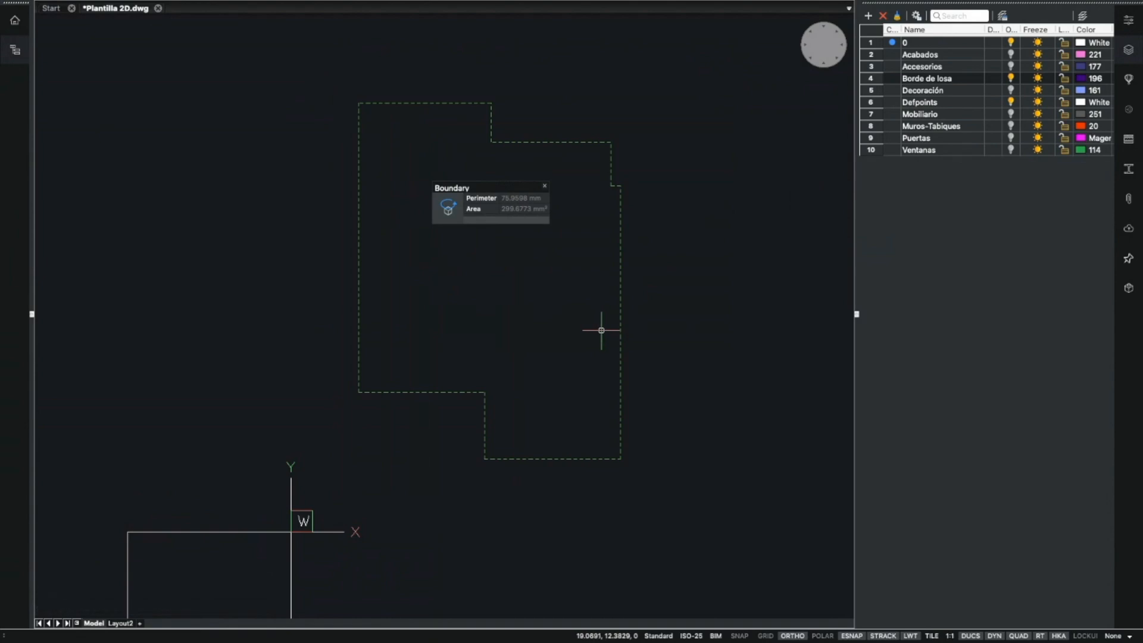
Erase the original slab outline by reusing the previous selection set
key("ctrl+c")
type("p")
key("Return")
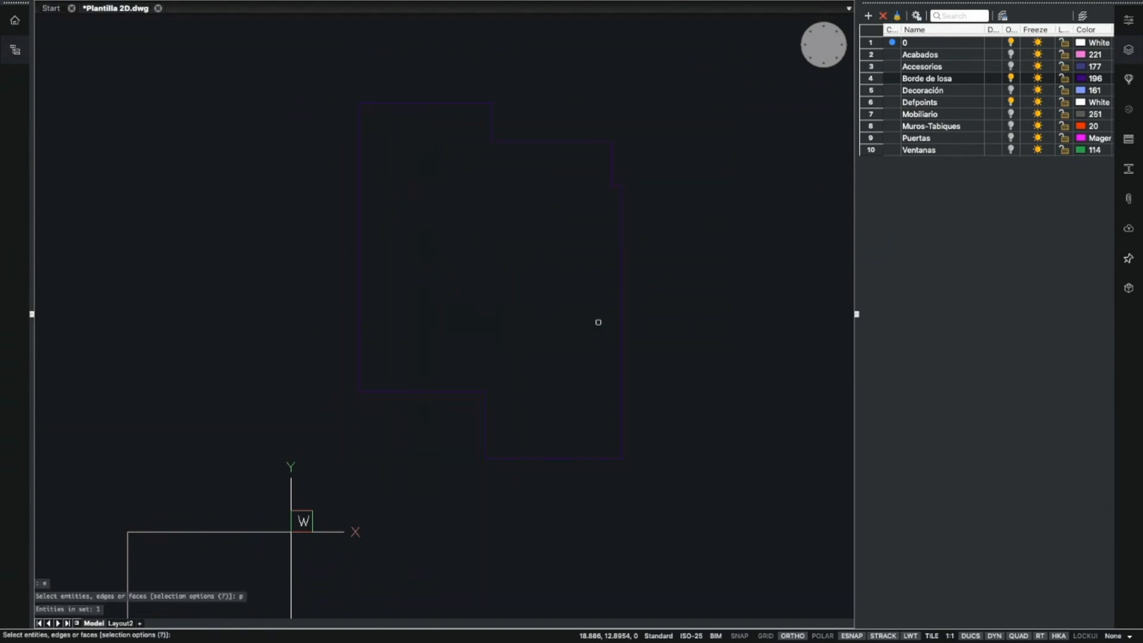
key("Return")
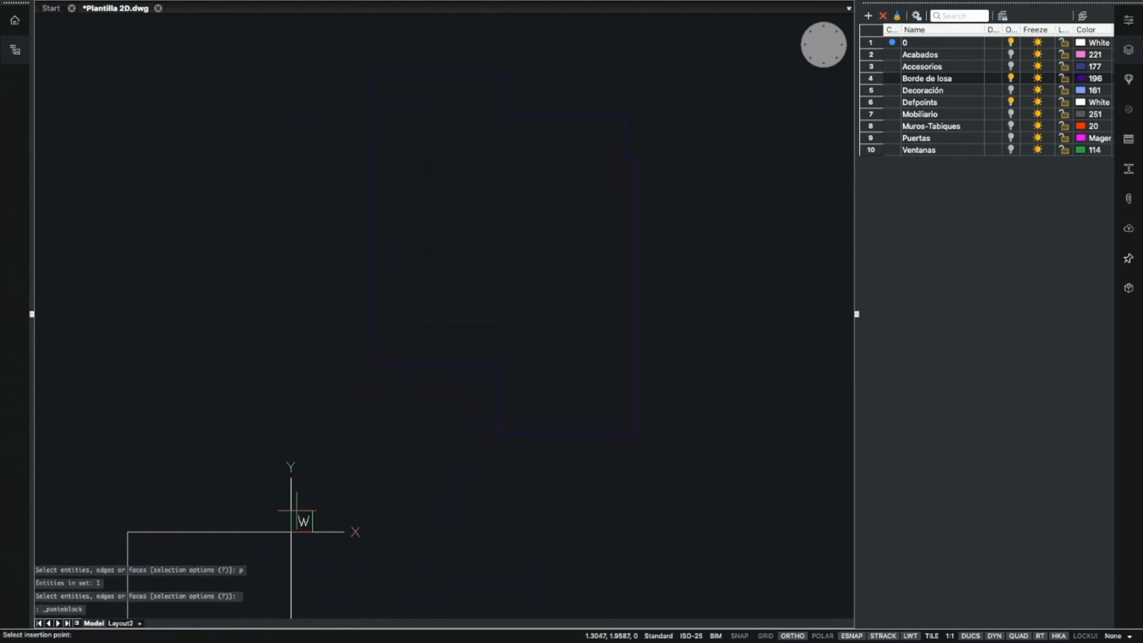
Paste the slab outline as a block inserted at the origin
key("ctrl+shift+v")
left_click(470, 433)
left_click(495, 399)
key("Escape")
key("Escape")
key("Escape")
key("Escape")
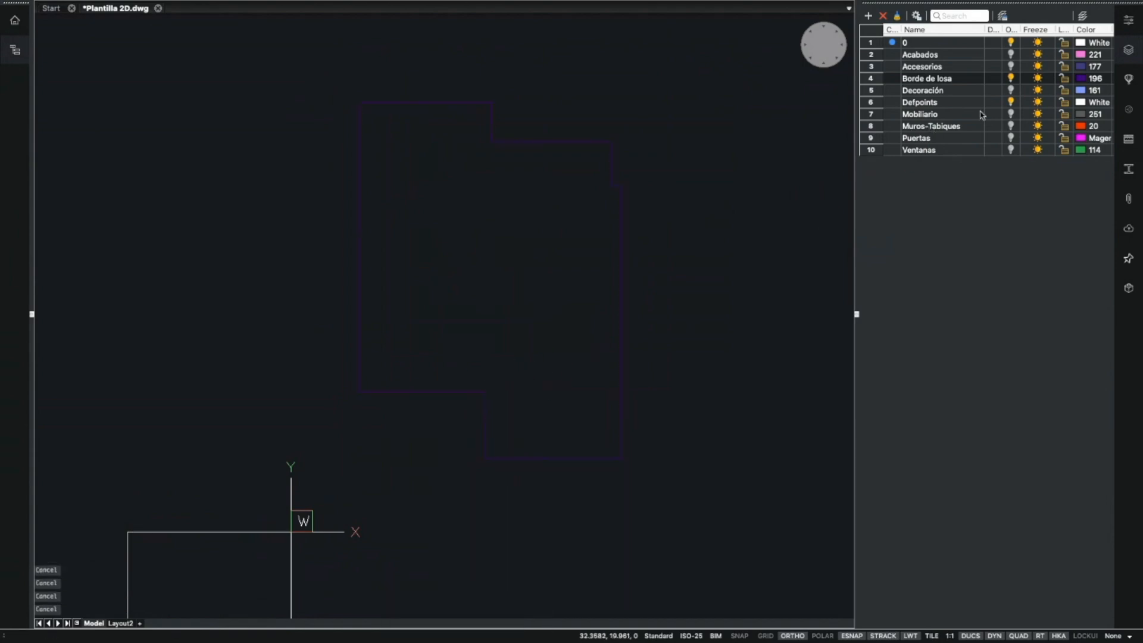
Show the Decoración layer instead of Borde de losa and copy all its furniture with base point 0,0,0
left_click(1011, 78)
left_click(1011, 90)
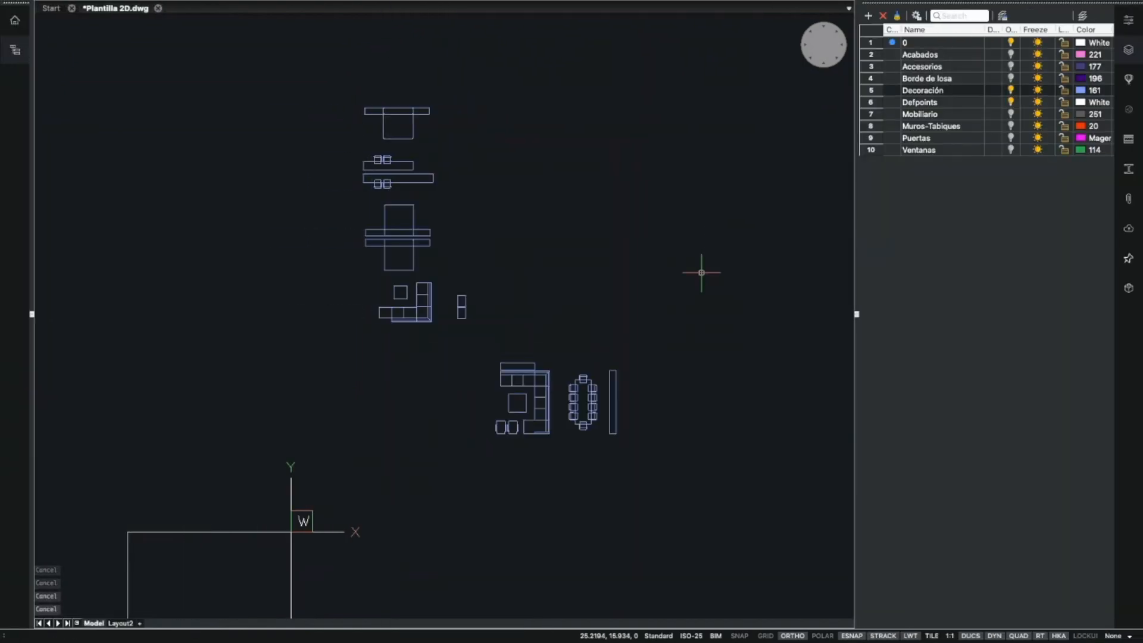
key("ctrl+shift+c")
type("0,0,0")
key("Return")
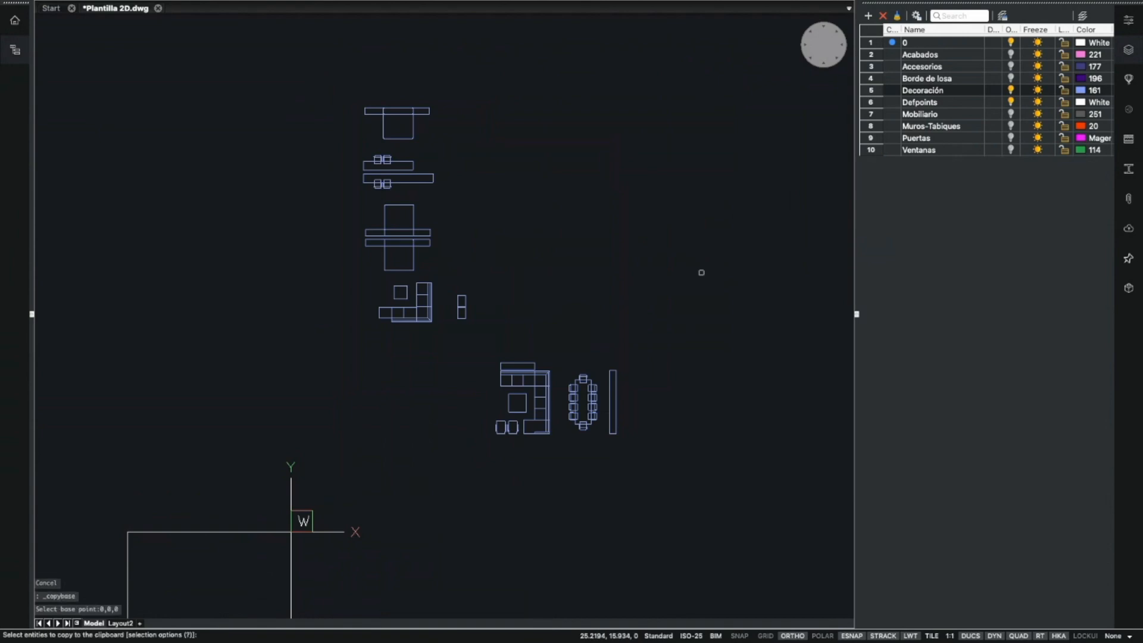
left_click(693, 527)
left_click(326, 75)
key("Return")
Erase the original Decoración furniture by reusing the previous selection set
type("e")
key("Return")
type("p")
key("Return")
key("Return")
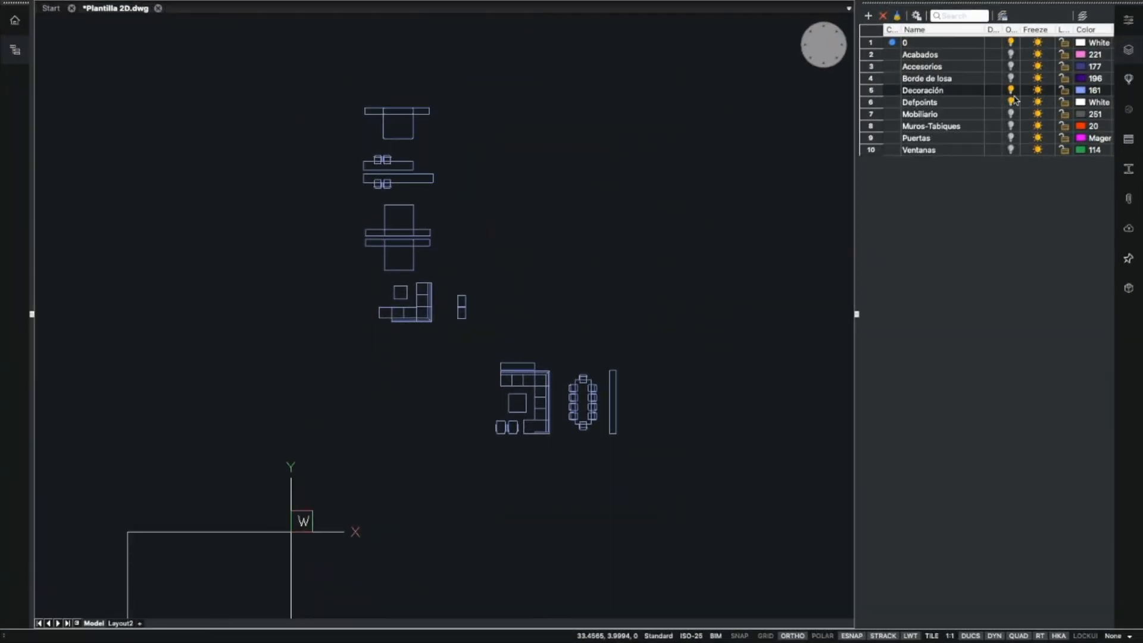
Turn off the Decoración layer and turn on the Mobiliario layer
left_click(1011, 90)
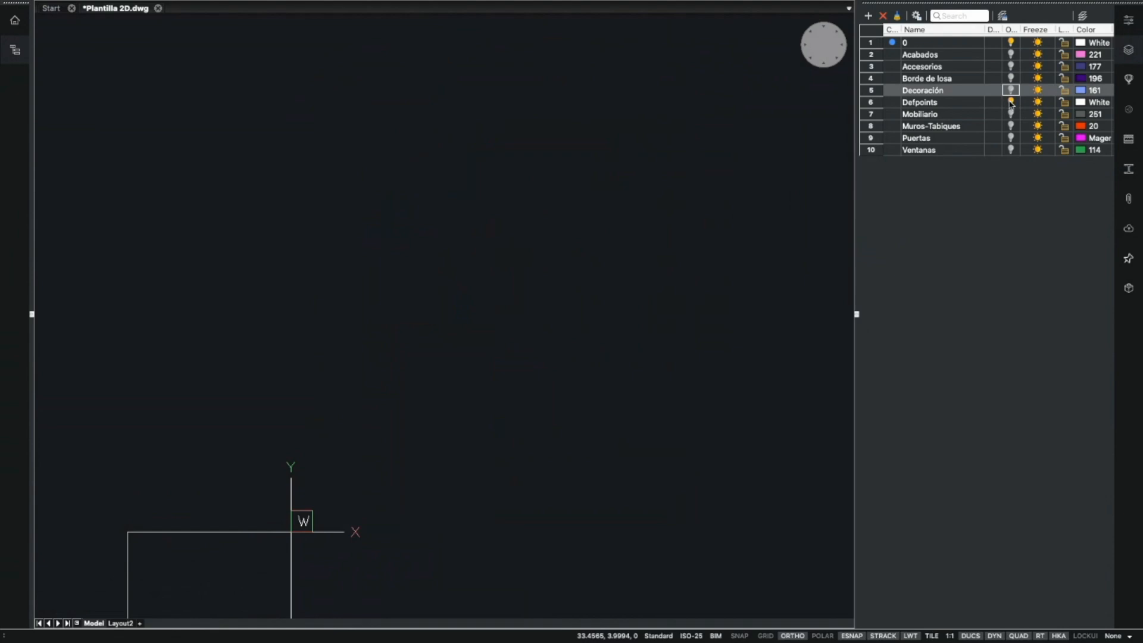
left_click(1011, 114)
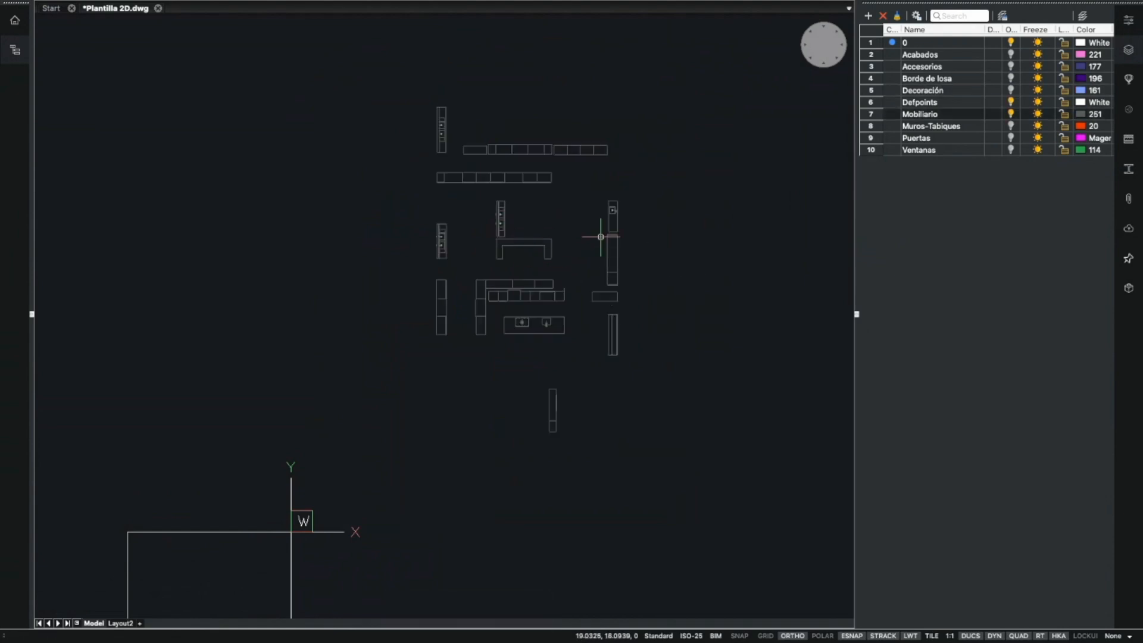
Examine the single-sink counter on the Mobiliario layer, checking its entities with selection windows around the basin and tap
scroll(601, 236, "up", 10)
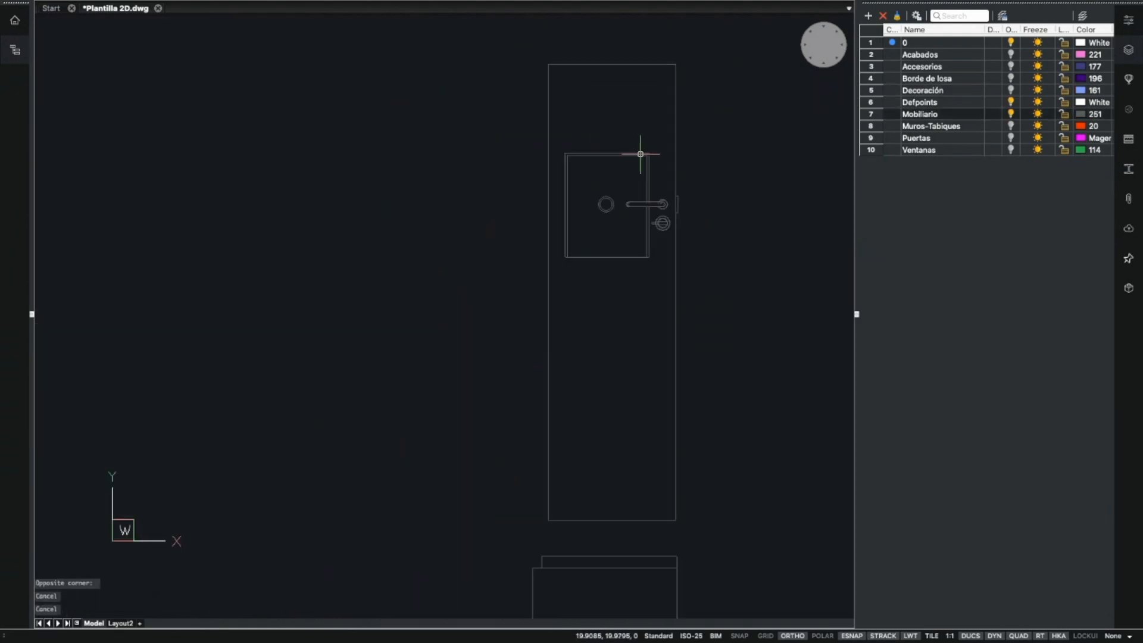
left_click(722, 158)
left_click(606, 235)
left_click(731, 83)
left_click(554, 199)
key("Escape")
left_click(518, 119)
key("Escape")
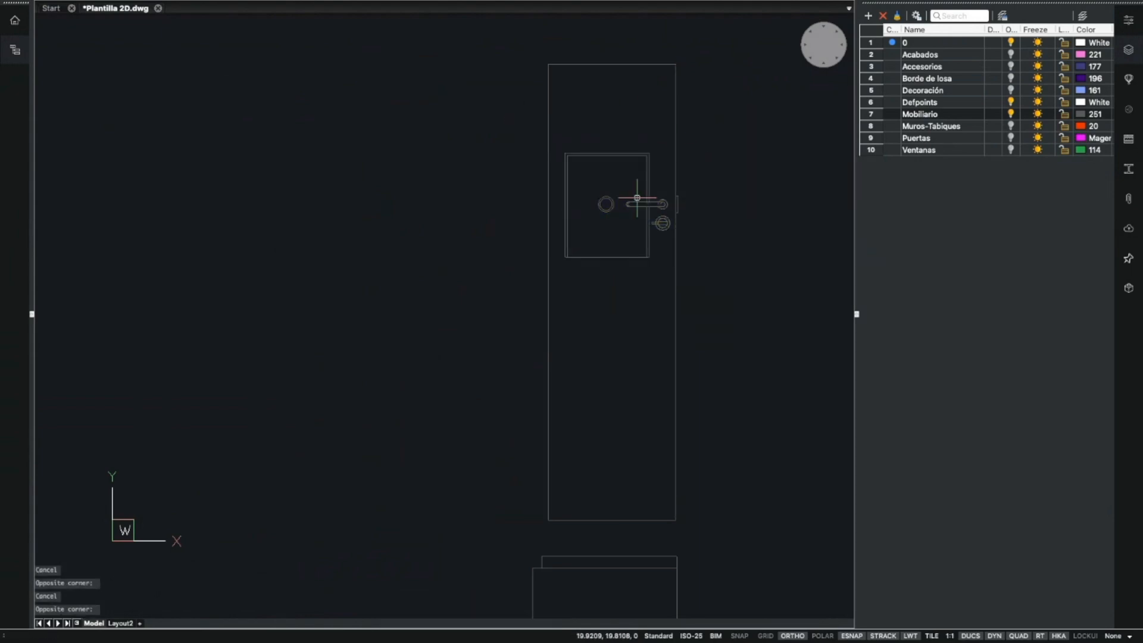
left_click(496, 105)
left_click(712, 275)
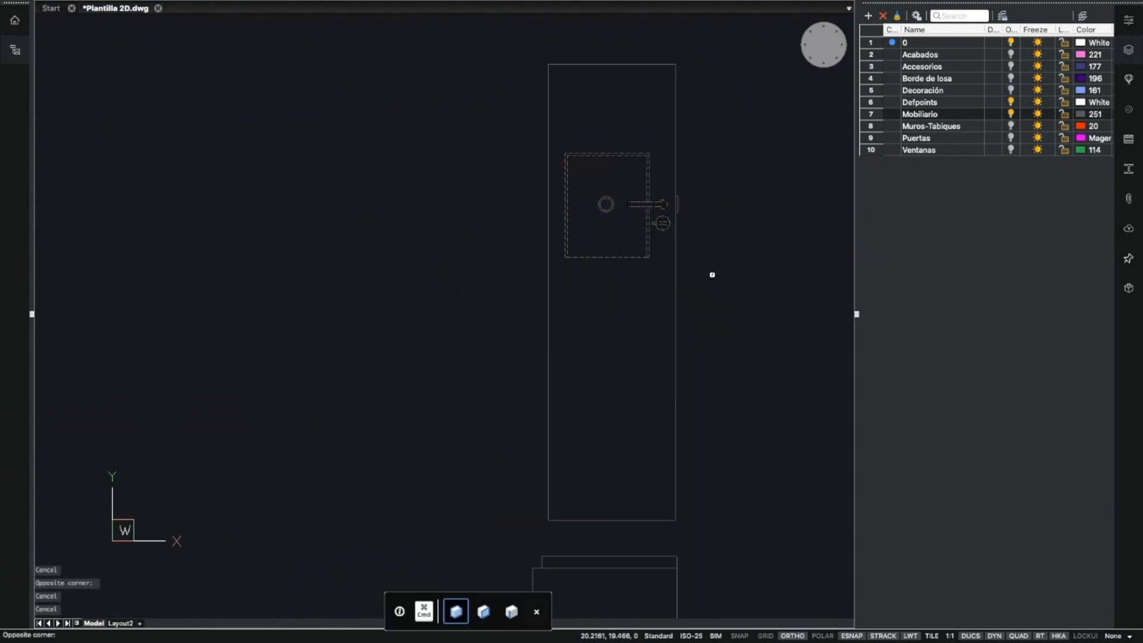
key("Escape")
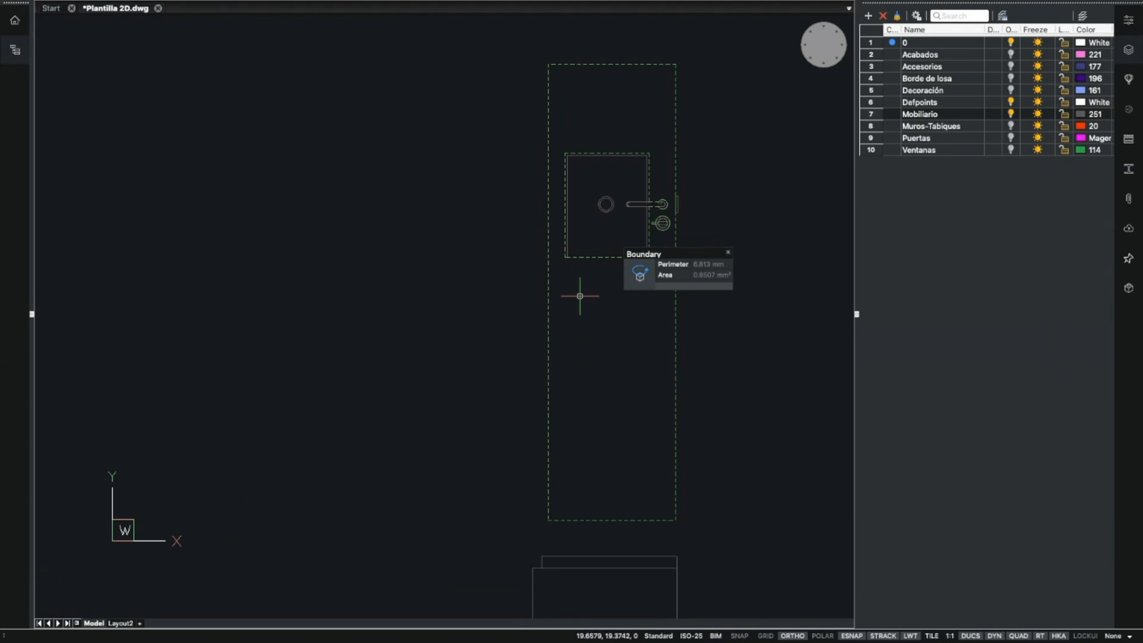
Examine the remaining counters, cabinets and sinks across the Mobiliario layer
scroll(593, 158, "down", 6)
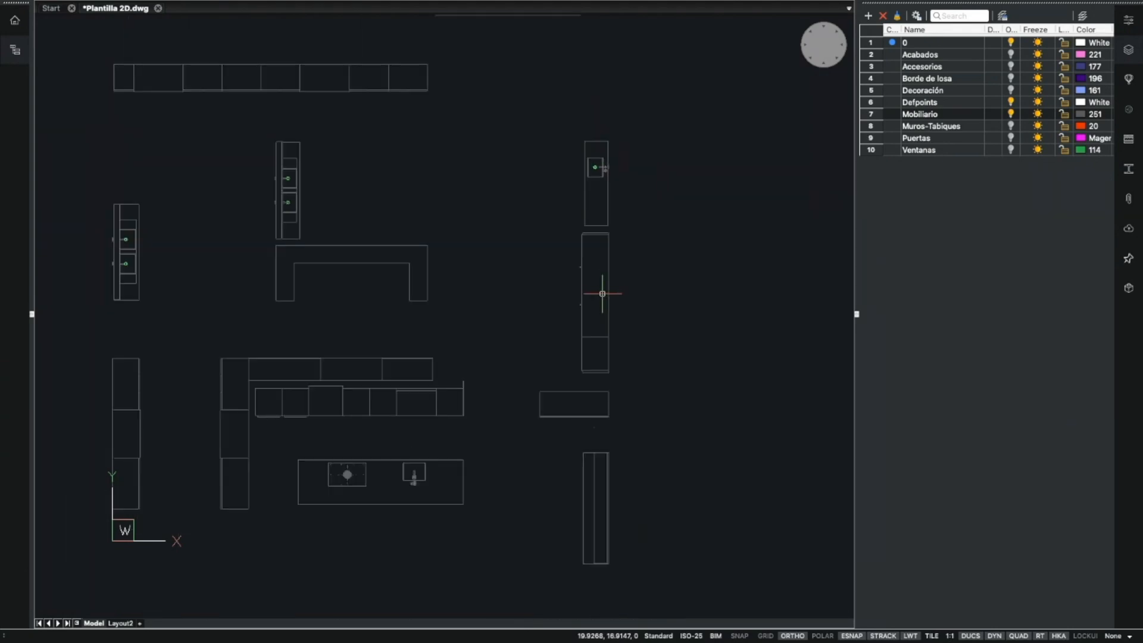
scroll(603, 293, "down", 3)
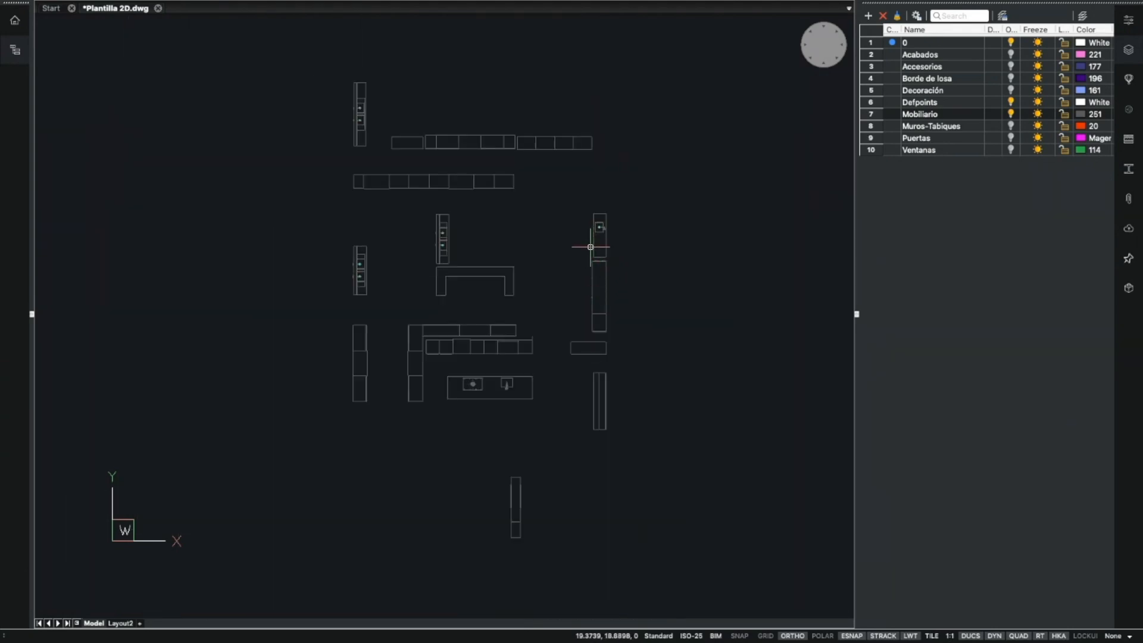
scroll(407, 125, "up", 3)
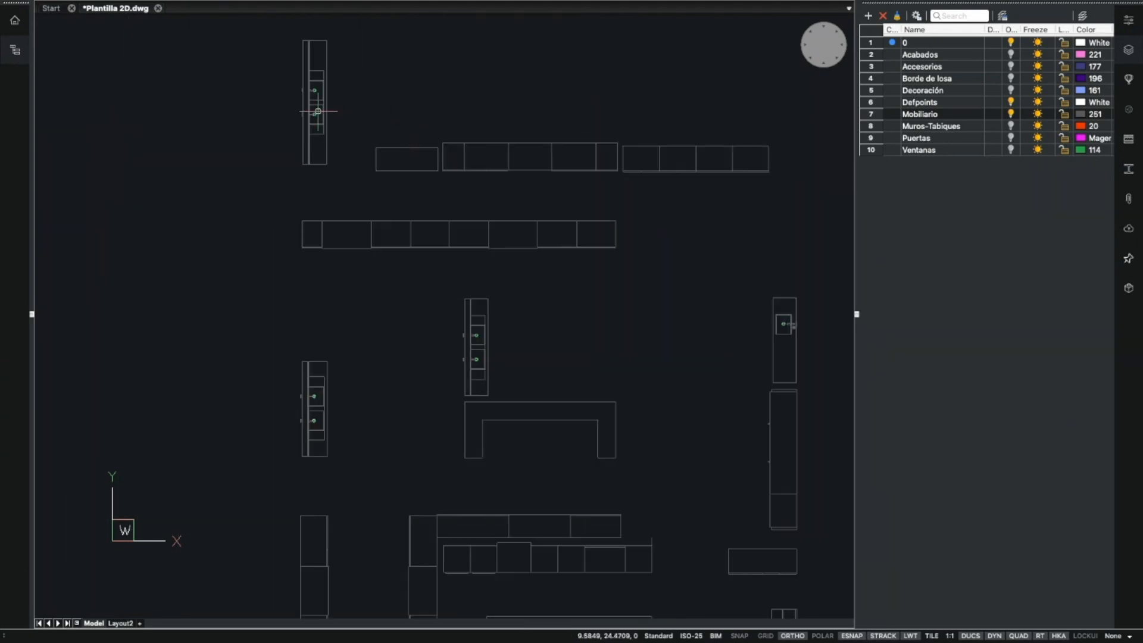
mouse_move(676, 301)
middle_mouse_down()
mouse_move(579, 207)
mouse_move(431, 220)
mouse_move(535, 179)
middle_mouse_up()
scroll(359, 262, "up", 3)
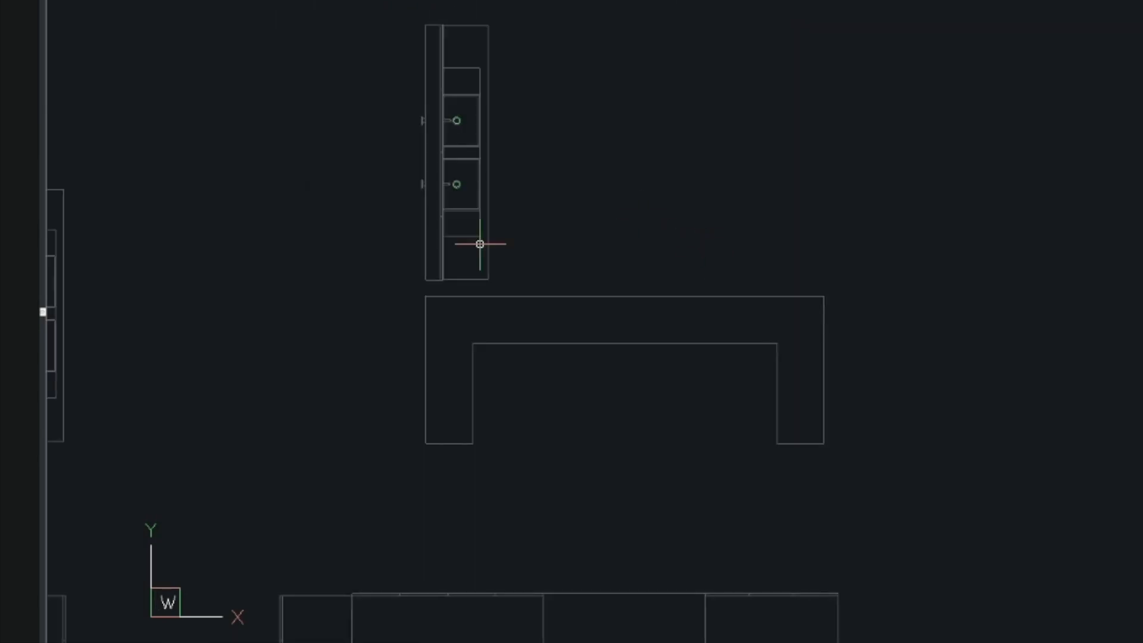
middle_click_drag(720, 502, 697, 110)
scroll(797, 314, "down", 2)
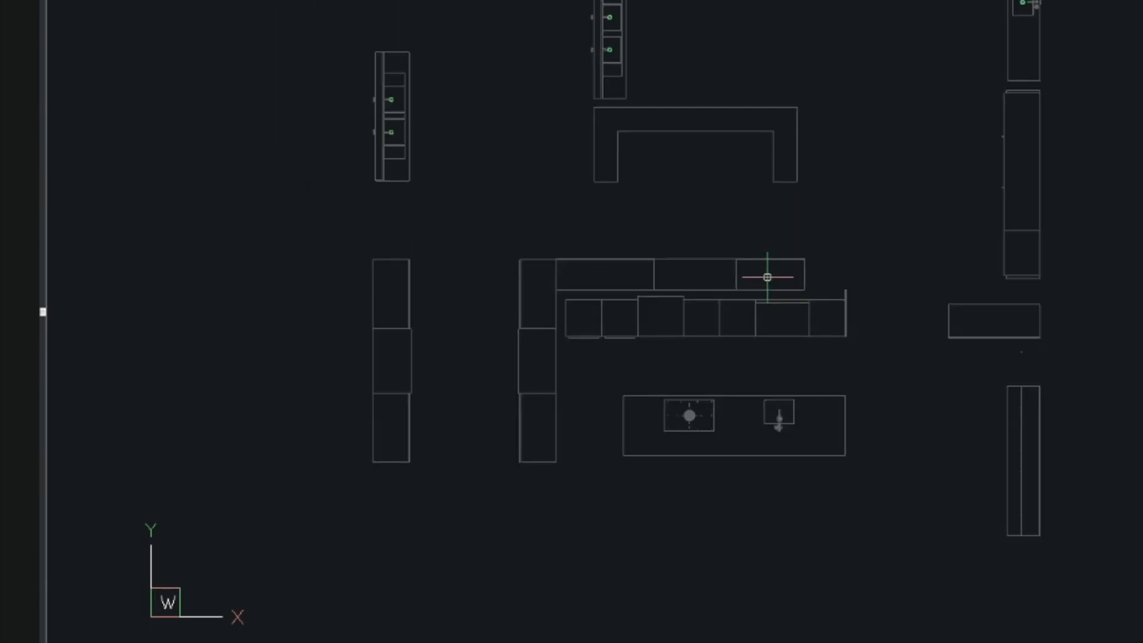
scroll(689, 327, "down", 3)
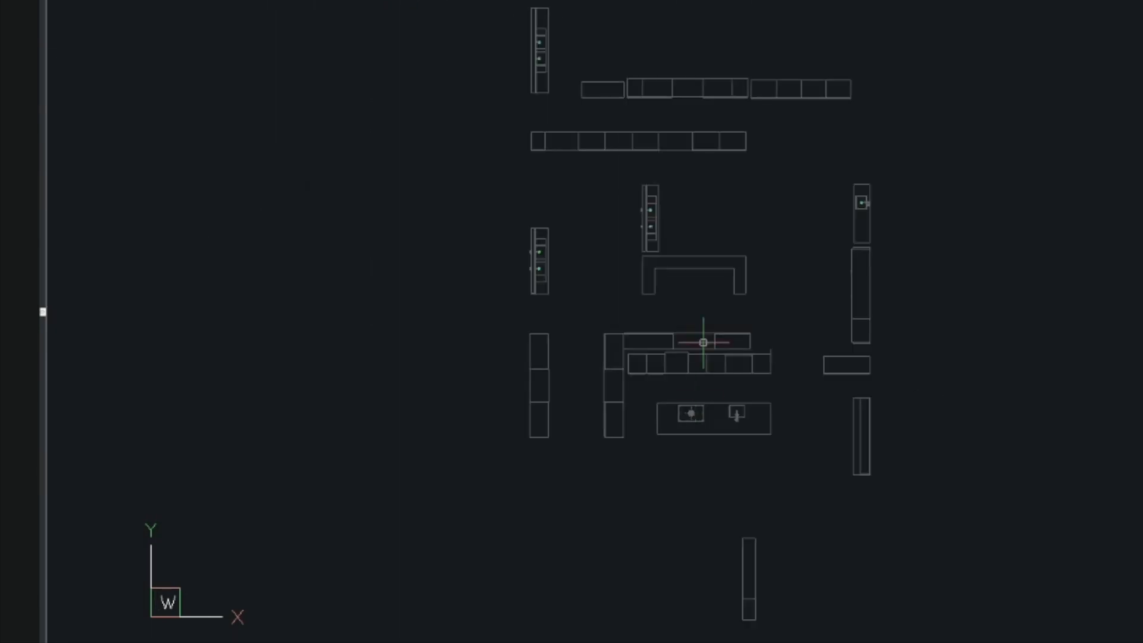
Copy the whole Mobiliario geometry with base point 0,0,0 and erase the originals using the previous selection set
key("shift+super+c")
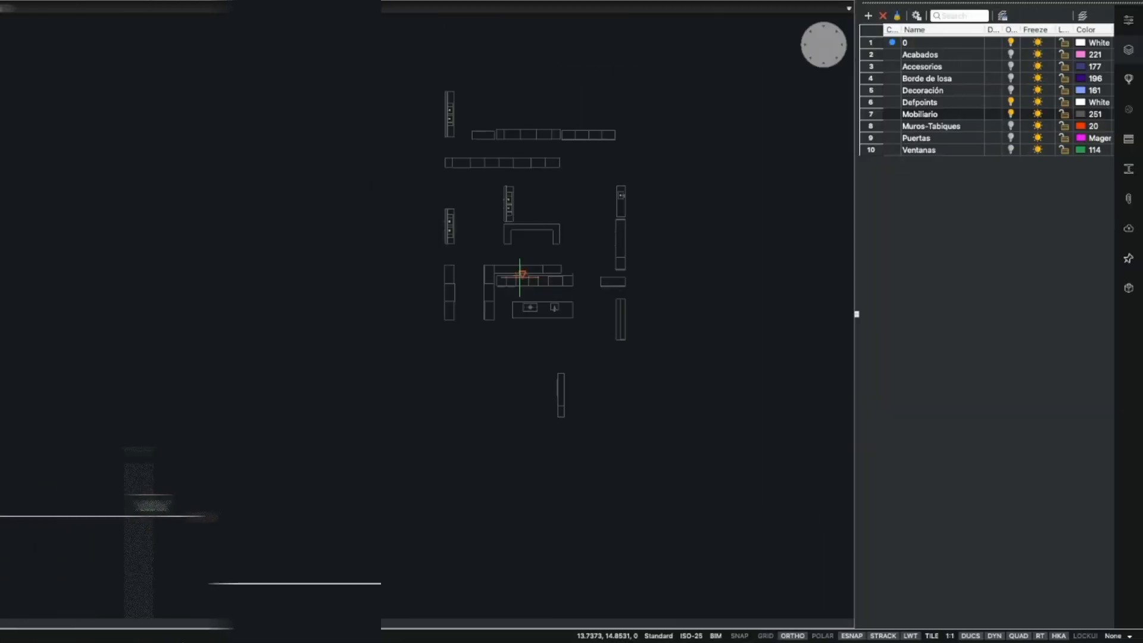
type("0,0,0")
key("Return")
left_click_drag(695, 481, 416, 84)
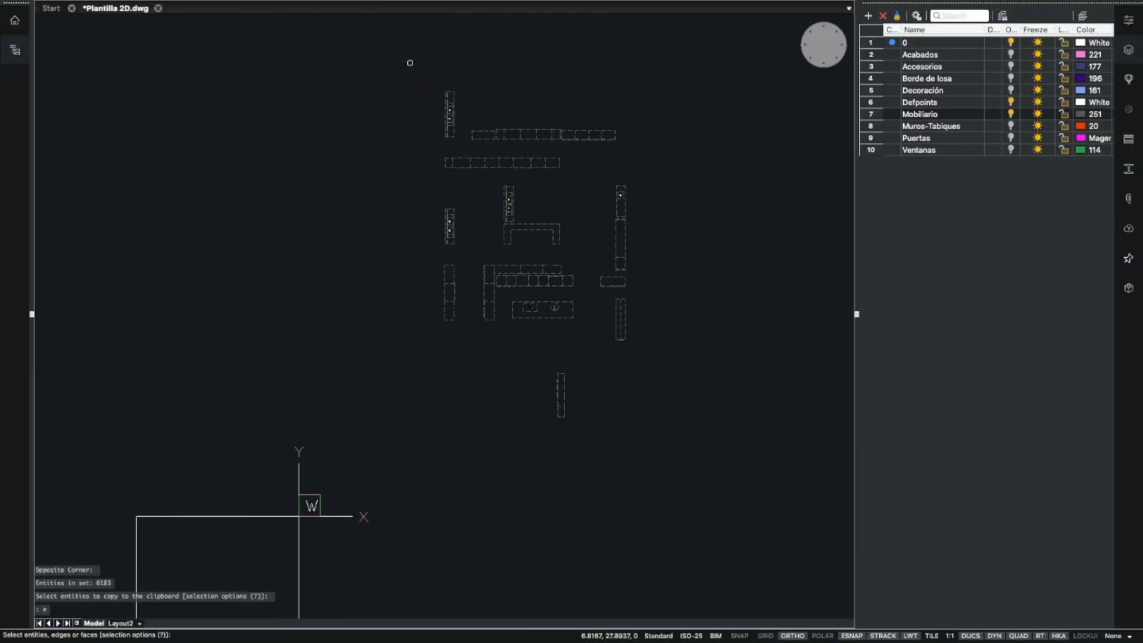
type("p")
key("Return")
key("Return")
Paste the copied Mobiliario geometry as a block at the origin and check it with a selection window
key("shift+super+v")
left_click(299, 517)
left_click_drag(747, 329, 559, 277)
key("Escape")
key("Escape")
key("Escape")
Turn off the Mobiliario layer and turn on the Muros-Tabiques layer
left_click(1010, 114)
left_click(1010, 126)
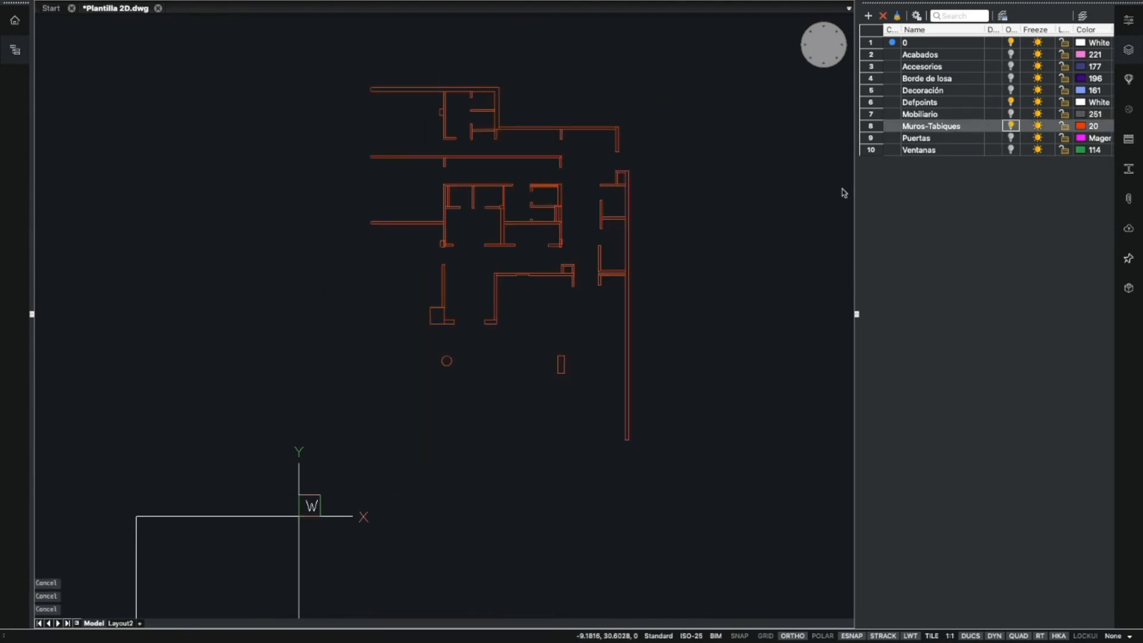
left_click(672, 234)
key("Escape")
Examine the walls and partitions on the Muros-Tabiques layer, checking the entities along the long east wall and its corner
scroll(634, 225, "up", 4)
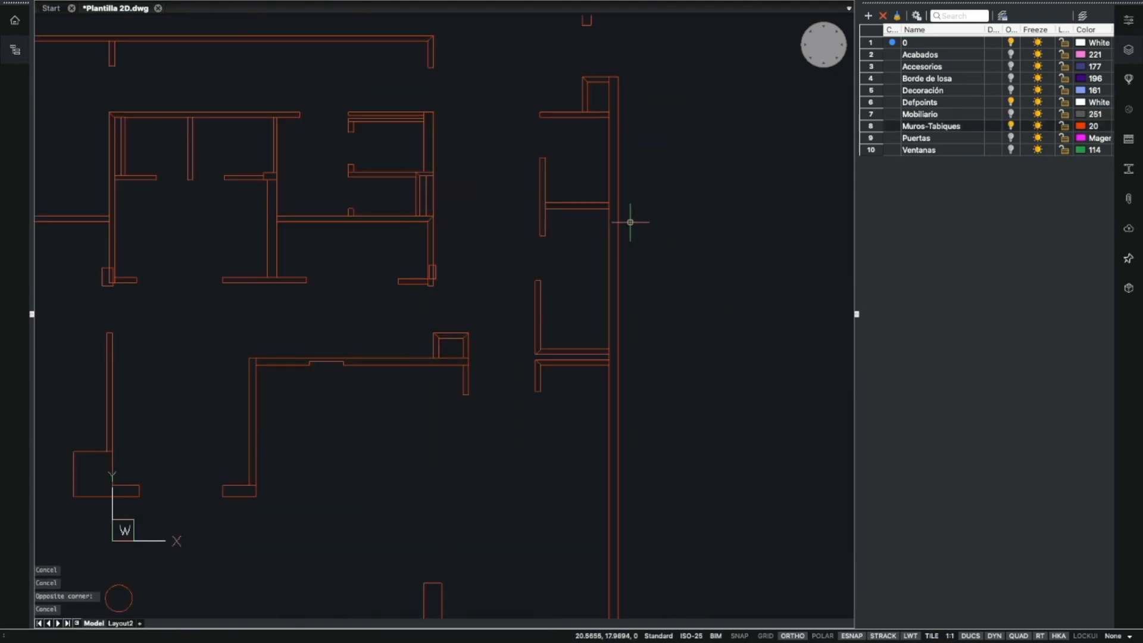
scroll(630, 222, "up", 2)
key("Escape")
left_click(615, 209)
key("Escape")
middle_click_drag(608, 17, 591, 125)
scroll(592, 124, "up", 5)
left_click(473, 205)
scroll(579, 248, "down", 8)
key("Escape")
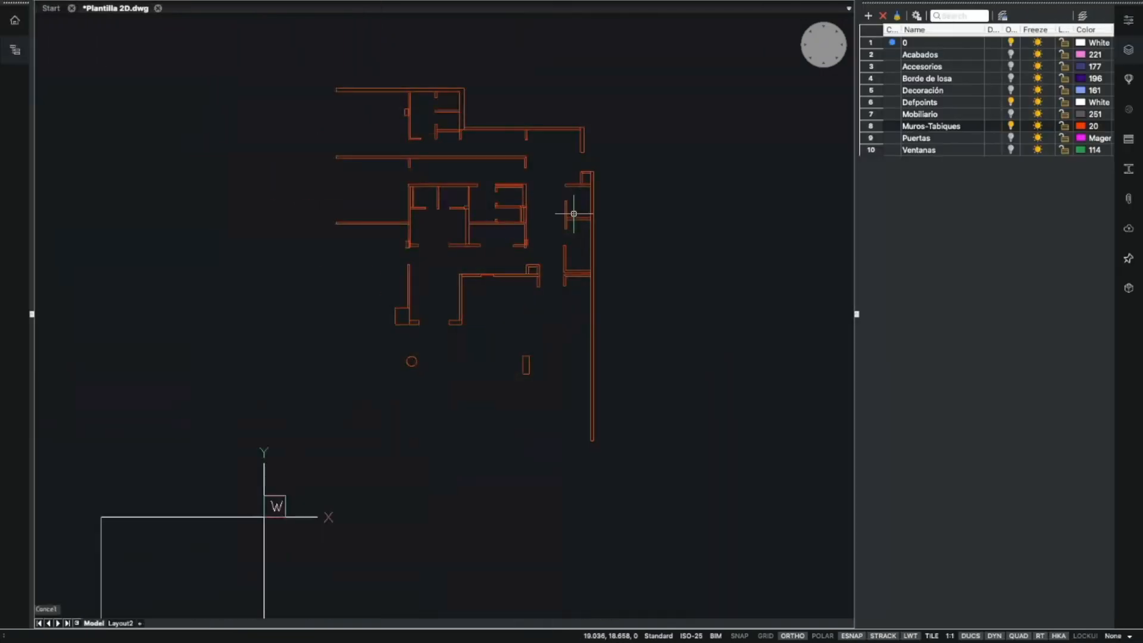
Copy all the Muros-Tabiques walls with base point 0,0,0
key("ctrl+shift+c")
type("0,0,0")
key("Return")
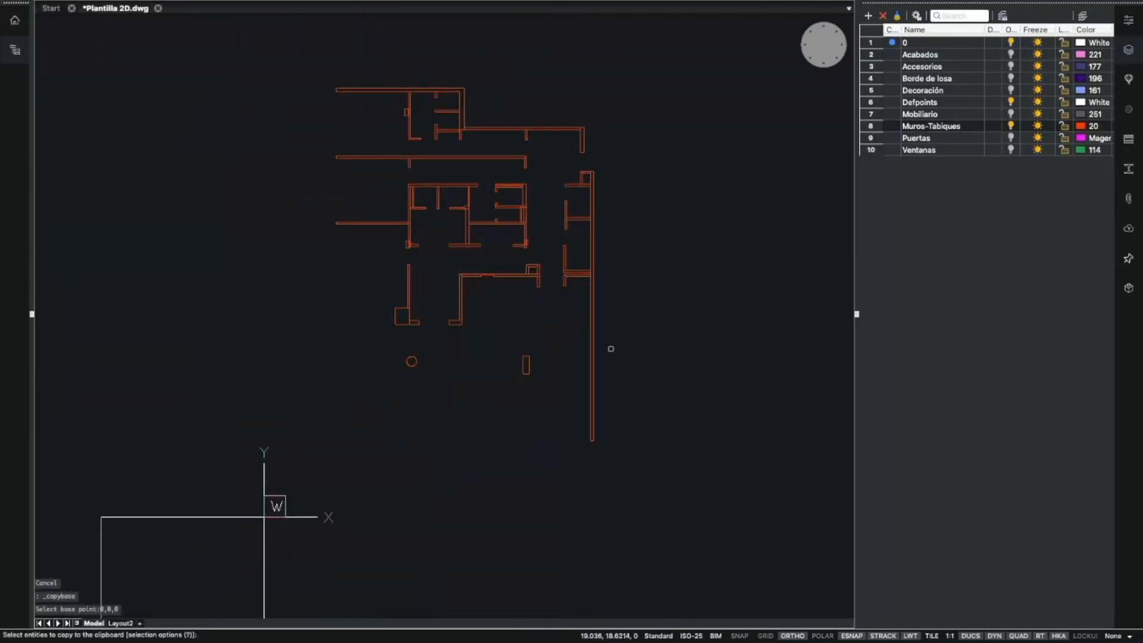
left_click(668, 459)
left_click(316, 67)
key("Return")
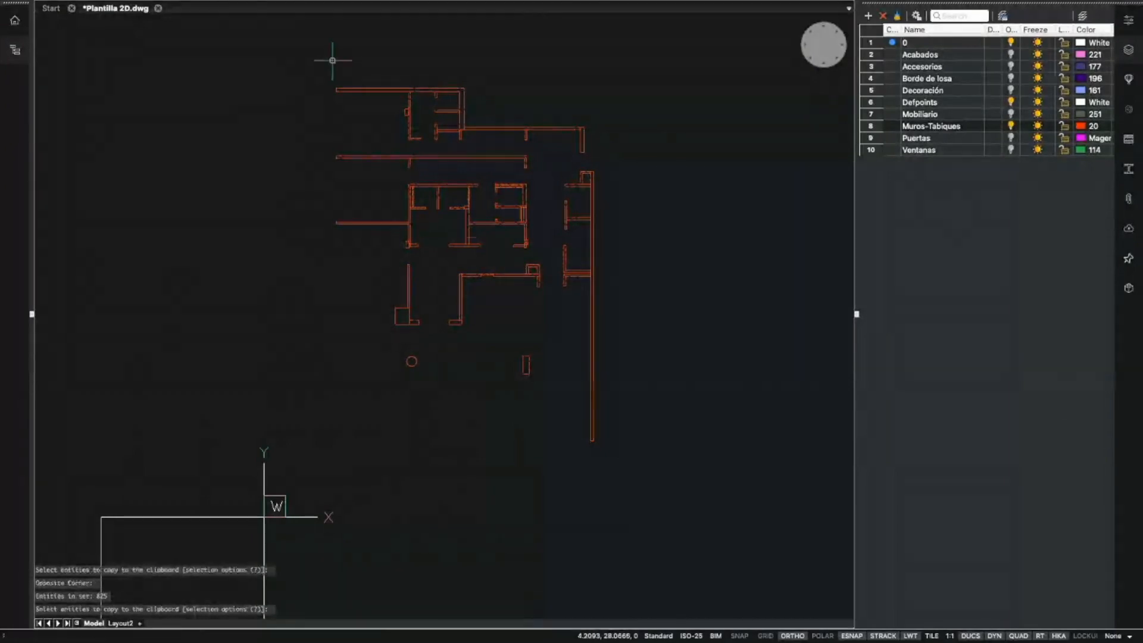
Erase the original Muros-Tabiques walls by reusing the previous selection set
type("e")
key("Return")
type("p")
key("Return")
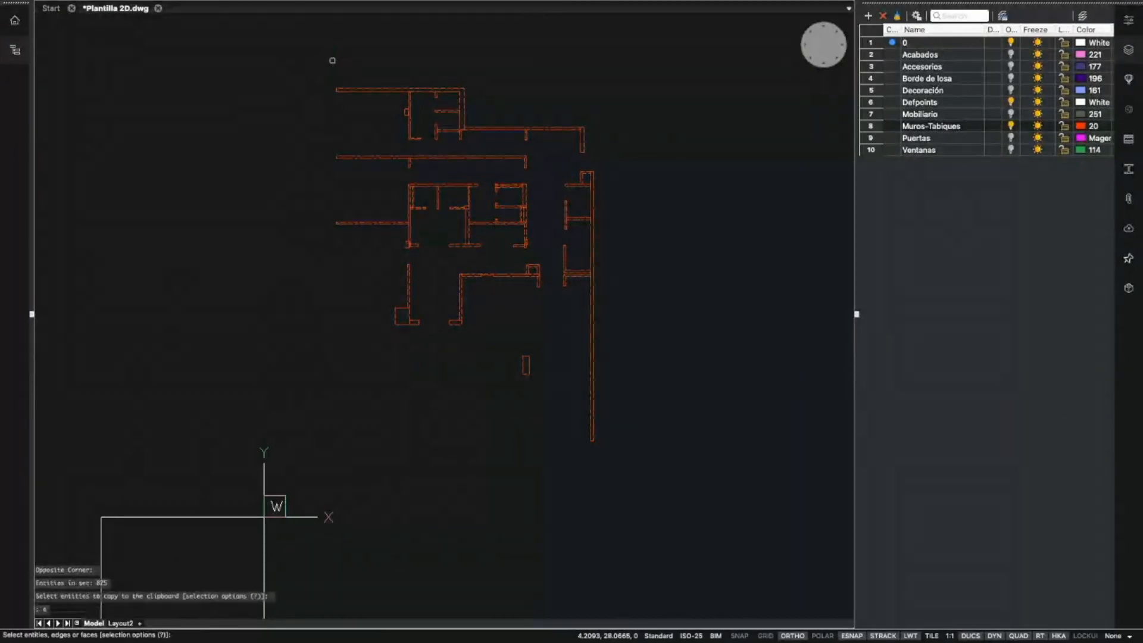
key("Return")
Paste the copied Muros-Tabiques walls as a block at the origin and check them with a selection window
key("super+v")
left_click(263, 517)
left_click(505, 299)
key("Escape")
key("Escape")
key("Escape")
Examine the inserted wall block's position relative to the origin and the reference square
scroll(260, 523, "up", 2)
middle_click_drag(271, 547, 391, 365)
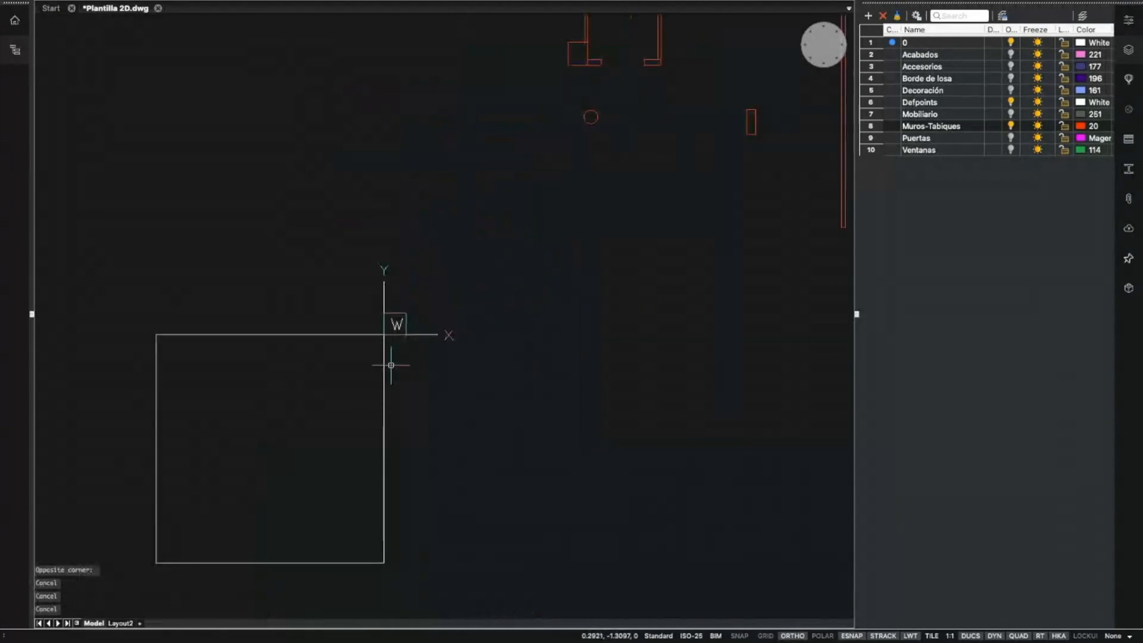
scroll(391, 365, "down", 2)
left_click(459, 302)
left_click(284, 437)
key("Escape")
middle_click_drag(537, 297, 426, 383)
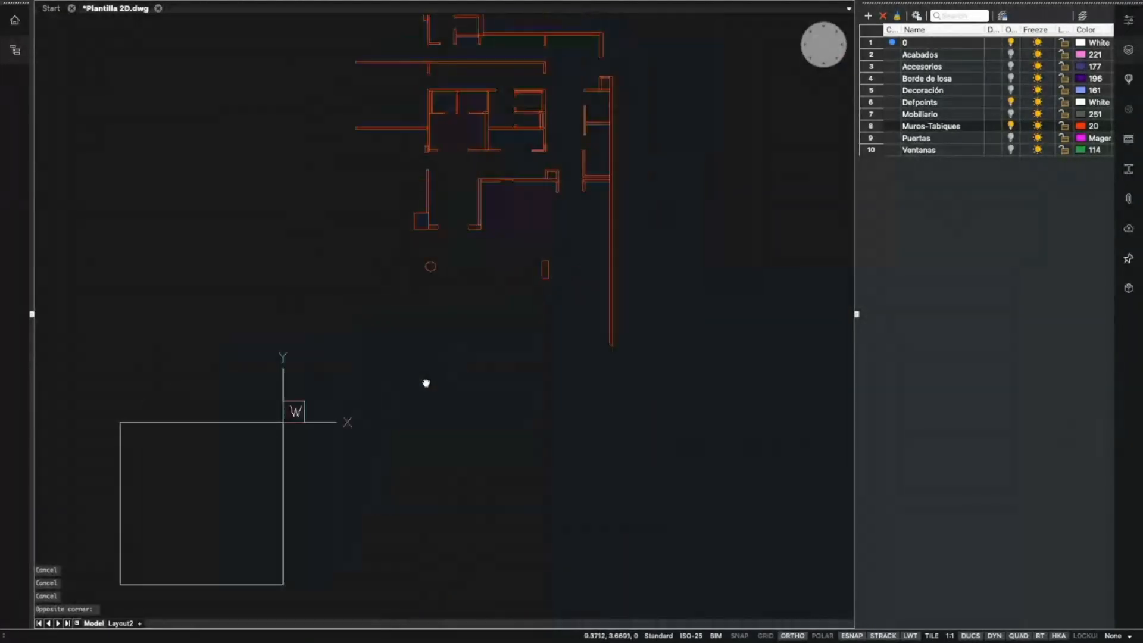
Turn off the Muros-Tabiques layer, turn on the Puertas layer, and start a base-point copy of the doors
left_click(1011, 125)
left_click(1011, 137)
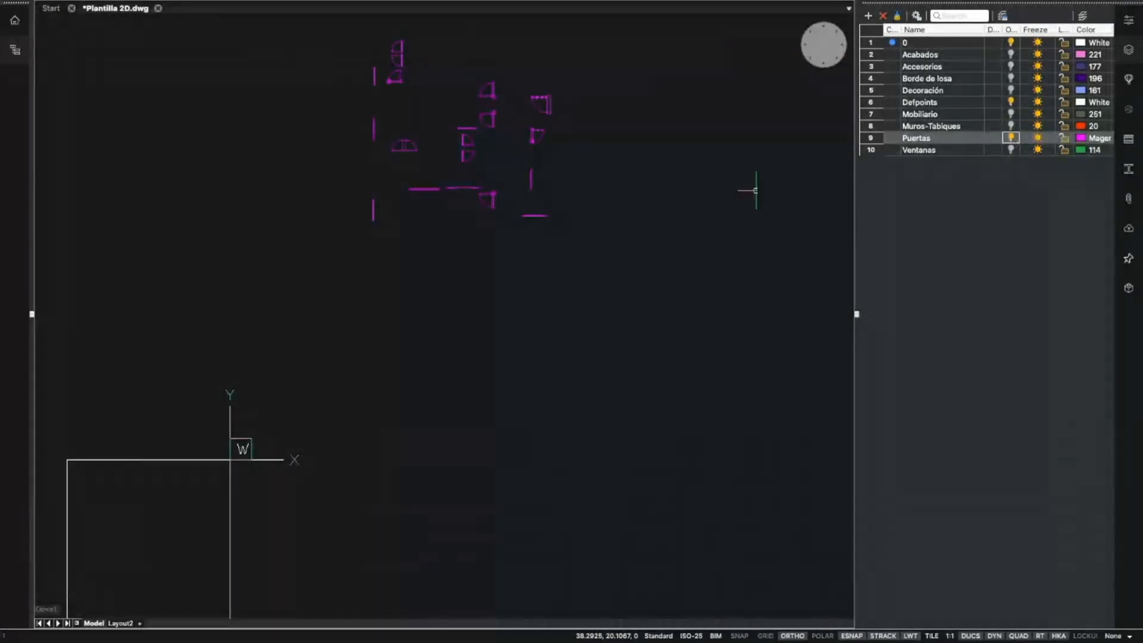
scroll(755, 191, "down", 2)
middle_click_drag(648, 201, 601, 328)
scroll(509, 345, "up", 2)
middle_click_drag(508, 345, 539, 285)
key("ctrl+shift+c")
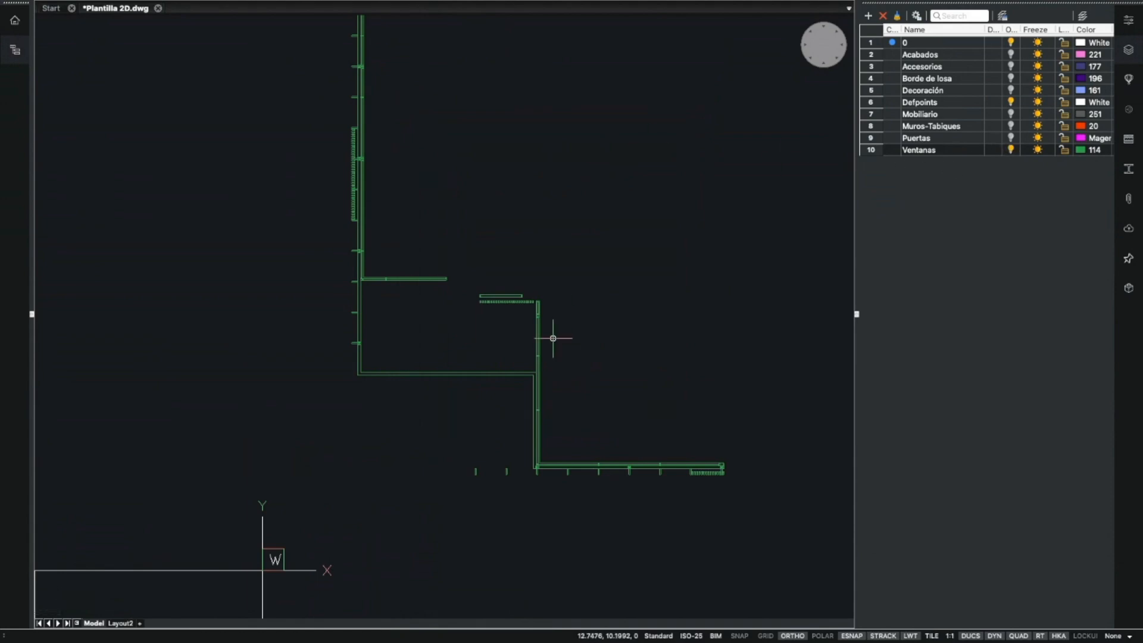
Turn on all the drawing's layers with the LAYON command
scroll(547, 334, "down", 3)
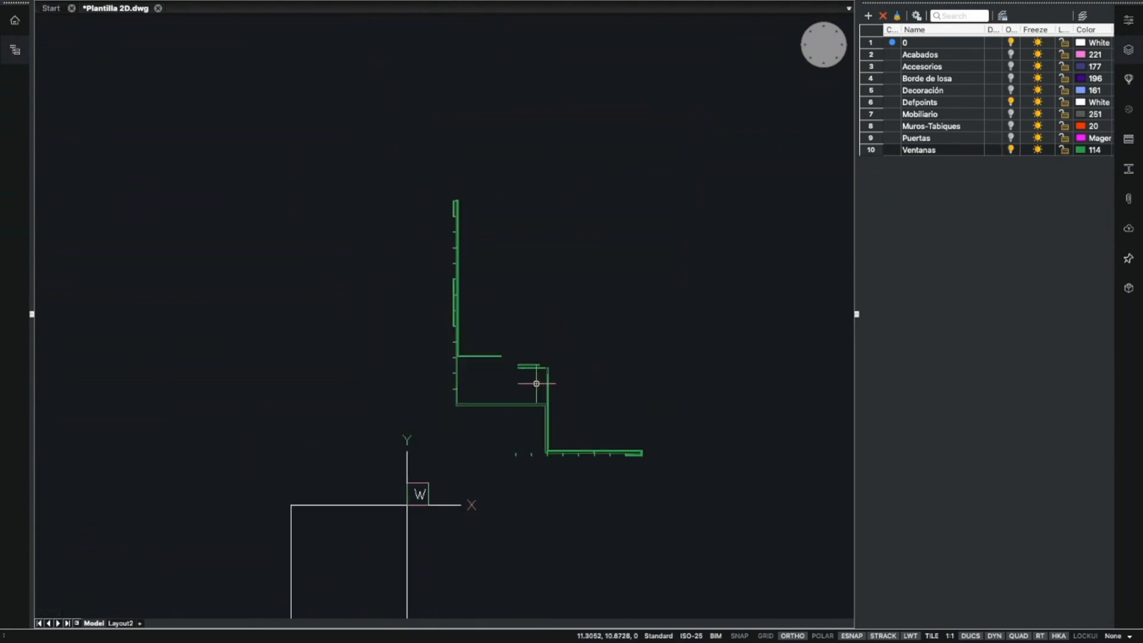
scroll(534, 393, "up", 2)
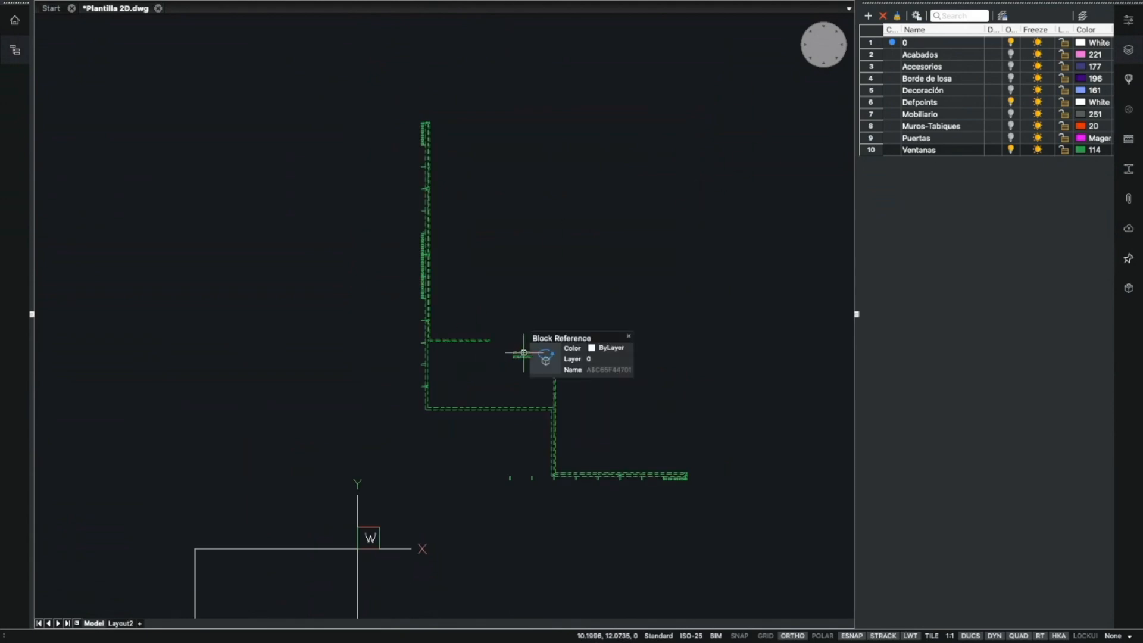
double_click(944, 58)
left_click(728, 226)
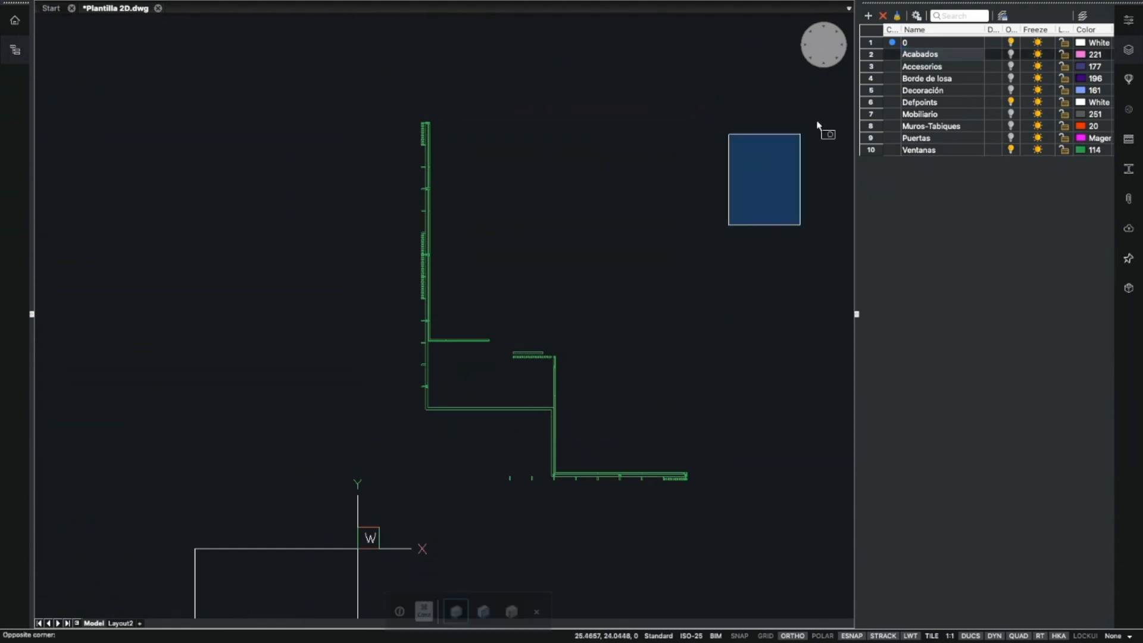
key("Escape")
key("Escape")
type("LAYON")
key("Return")
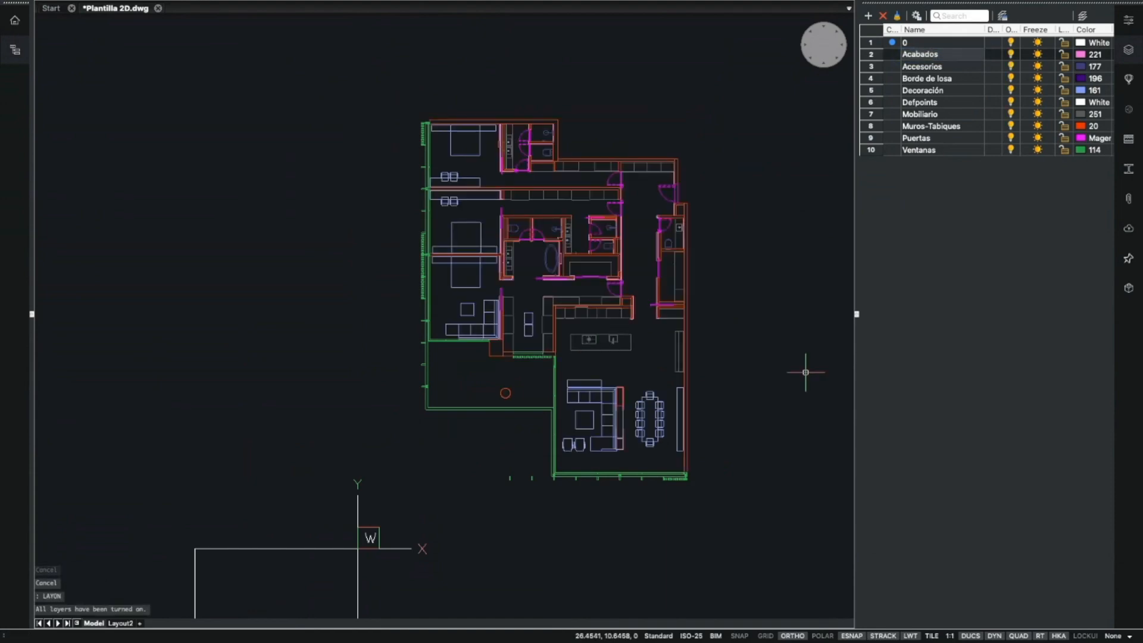
Open the Muros-Tabiques wall block in the block editor to inspect its geometry, and save to end the editing session
scroll(655, 243, "up", 3)
left_click(663, 245)
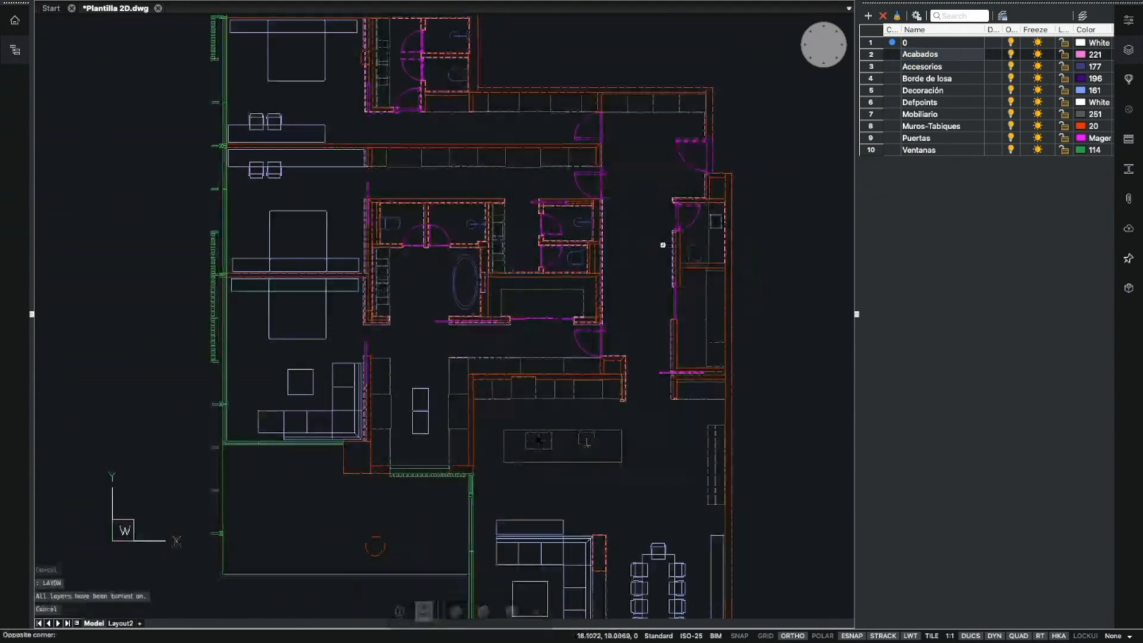
key("Escape")
key("Escape")
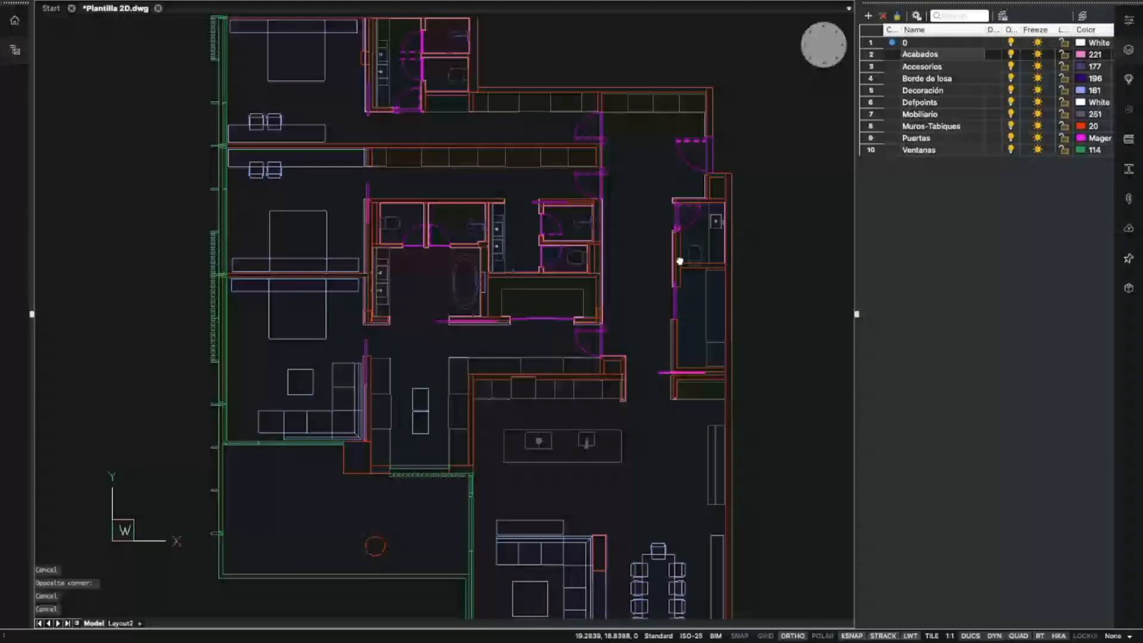
scroll(679, 260, "up", 4)
double_click(662, 222)
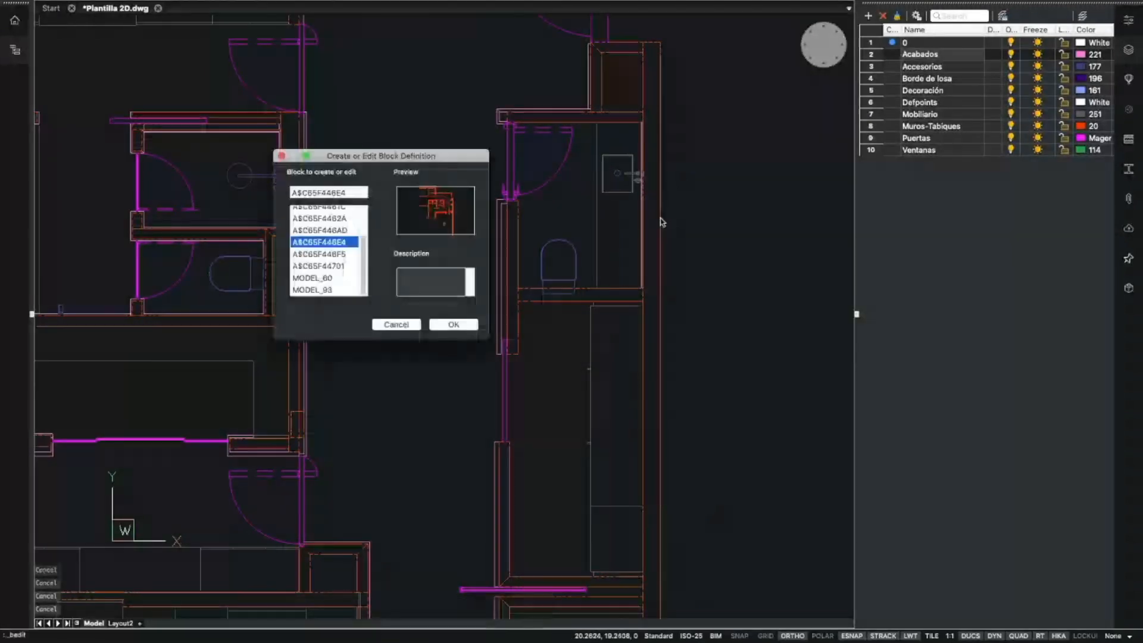
left_click(453, 324)
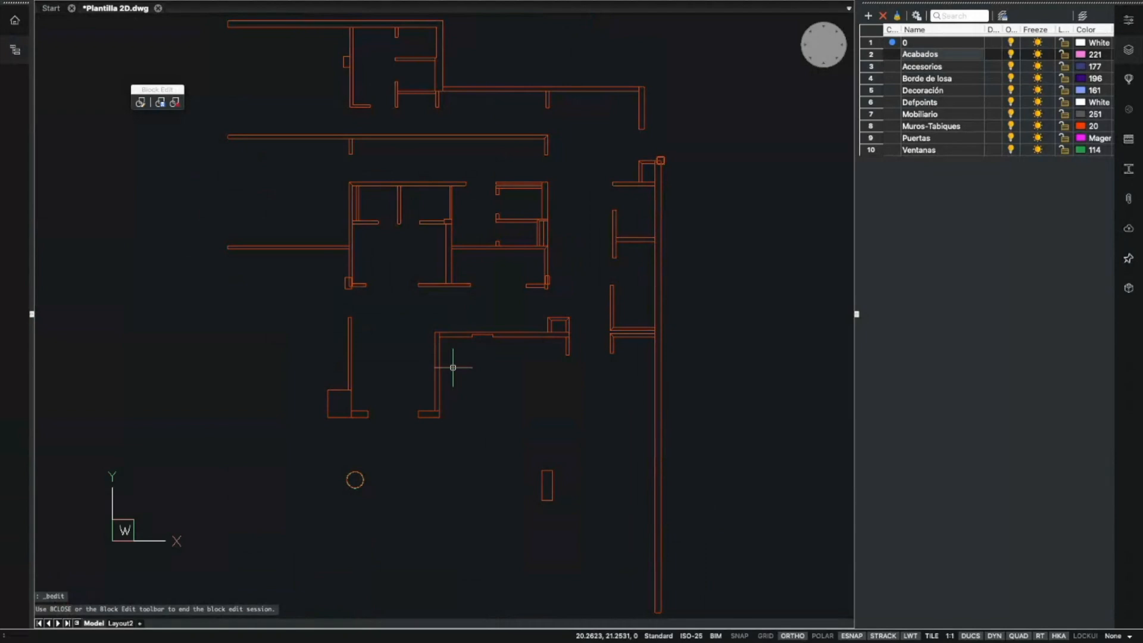
key("super+s")
scroll(519, 262, "down", 2)
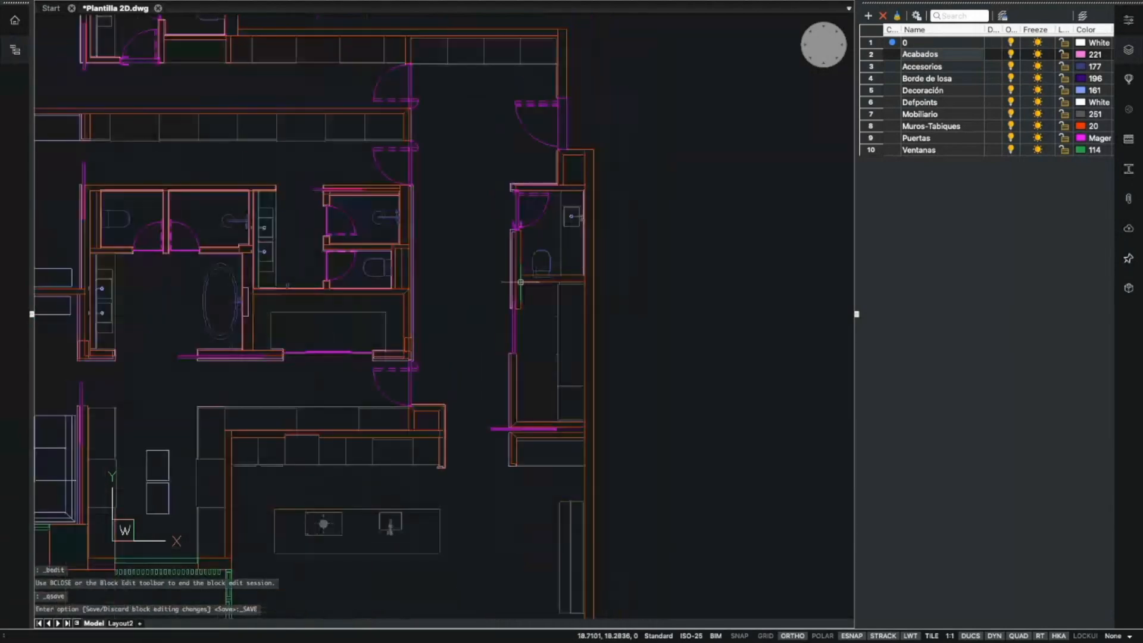
Open the Decoración furniture block in the block editor to inspect its contents
scroll(521, 282, "down", 3)
scroll(566, 253, "up", 5)
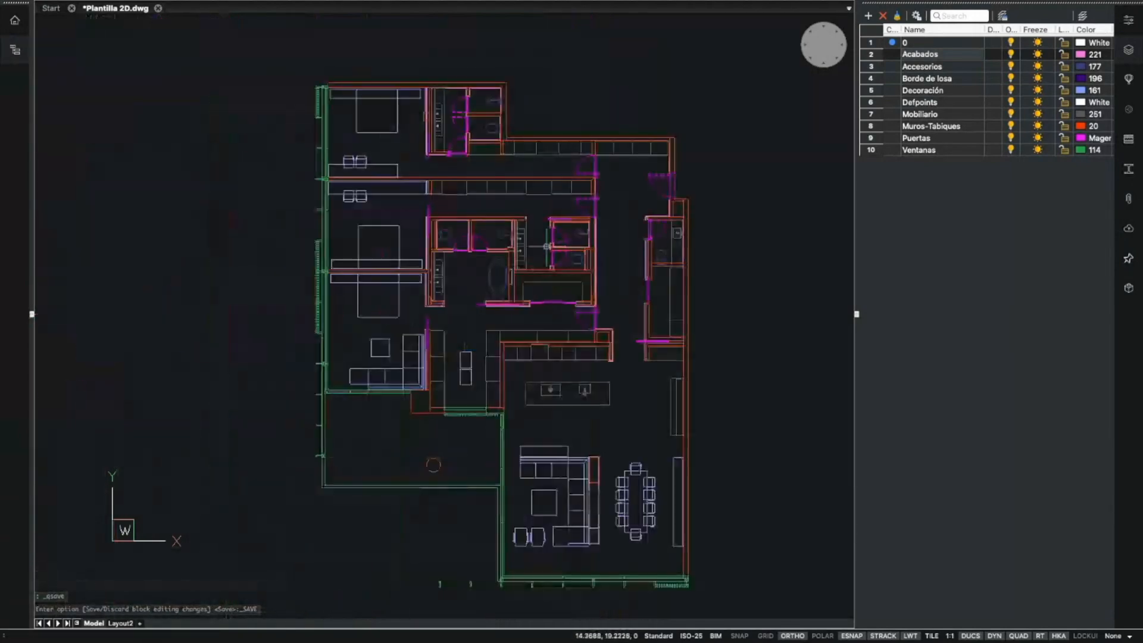
double_click(408, 258)
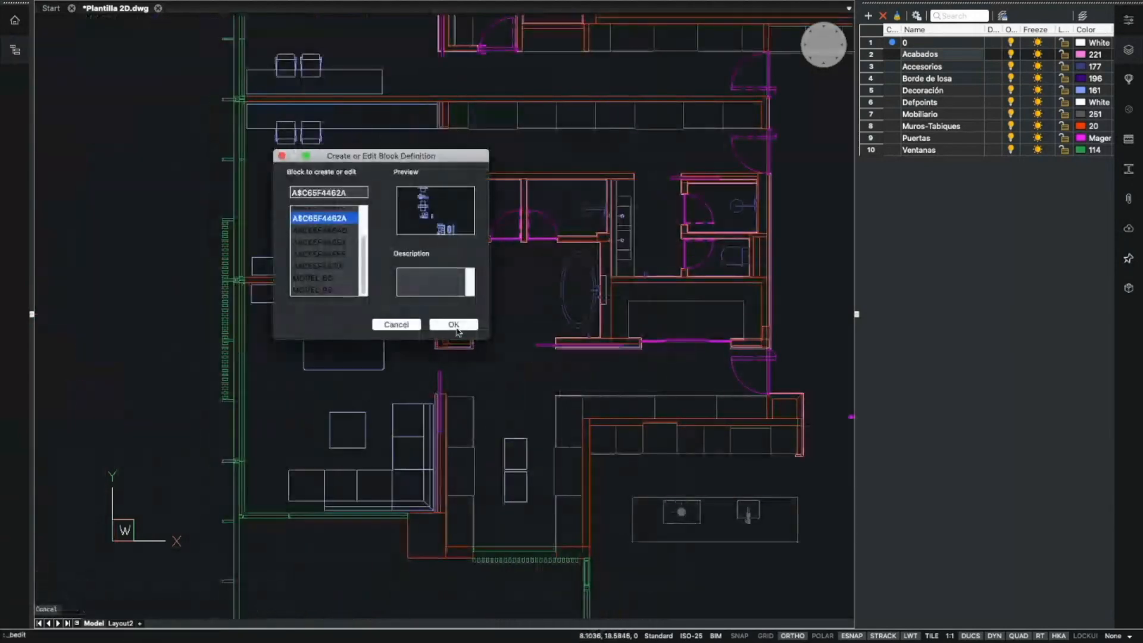
left_click(450, 325)
scroll(533, 246, "down", 2)
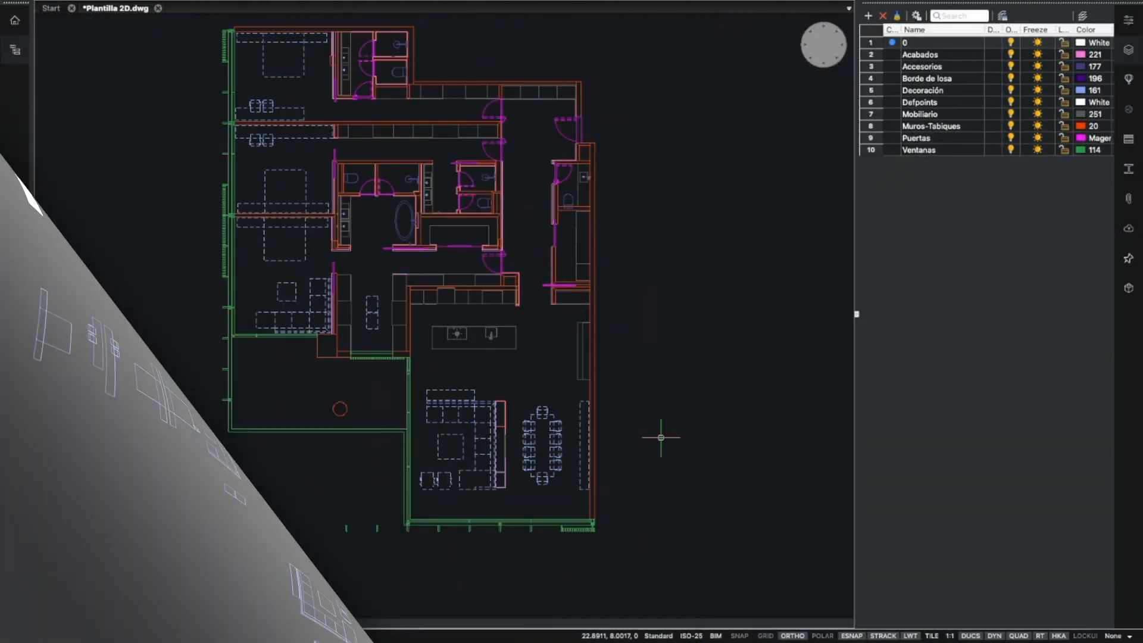
Save the Plantilla 2D.dwg drawing with all its layer blocks in place
left_click(602, 390)
key("Escape")
key("Escape")
type("z")
key("Return")
type("e")
key("Return")
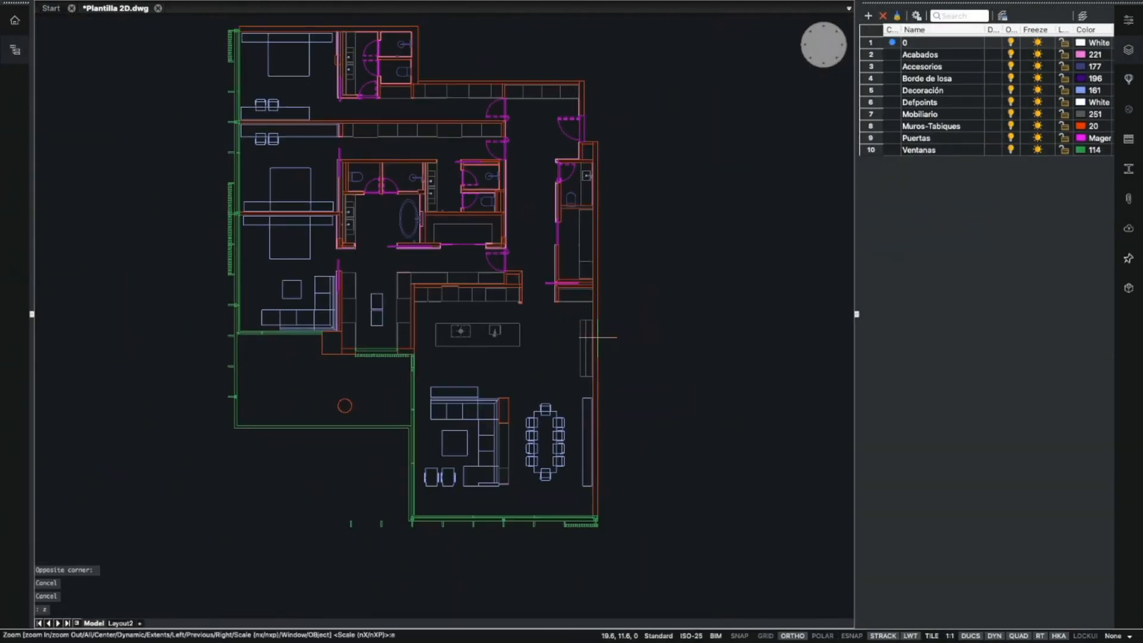
key("Escape")
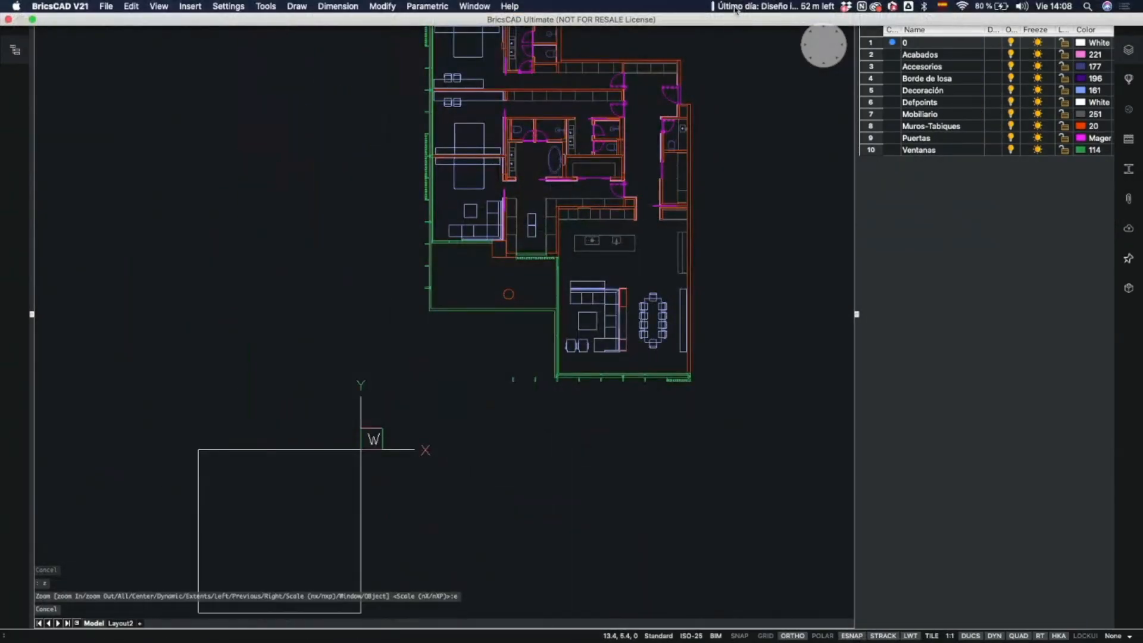
key("super+s")
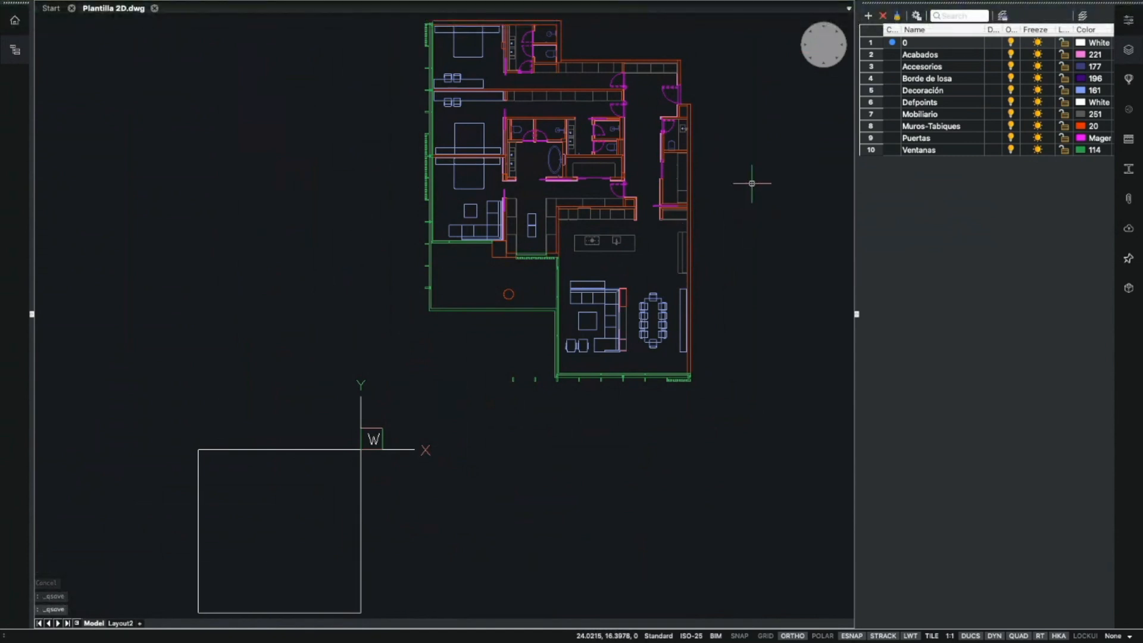
key("Escape")
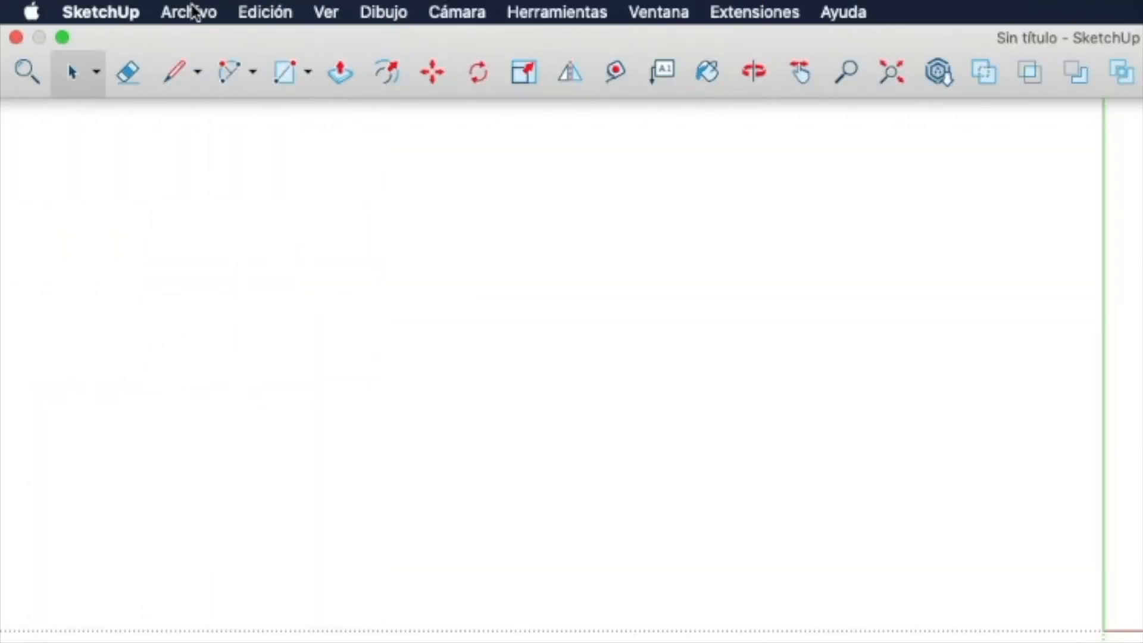
Switch to SketchUp and import Plantilla 2D.dwg from the 03_Talleres, Día-04, 00_Estandarización CAD folder
left_click(192, 11)
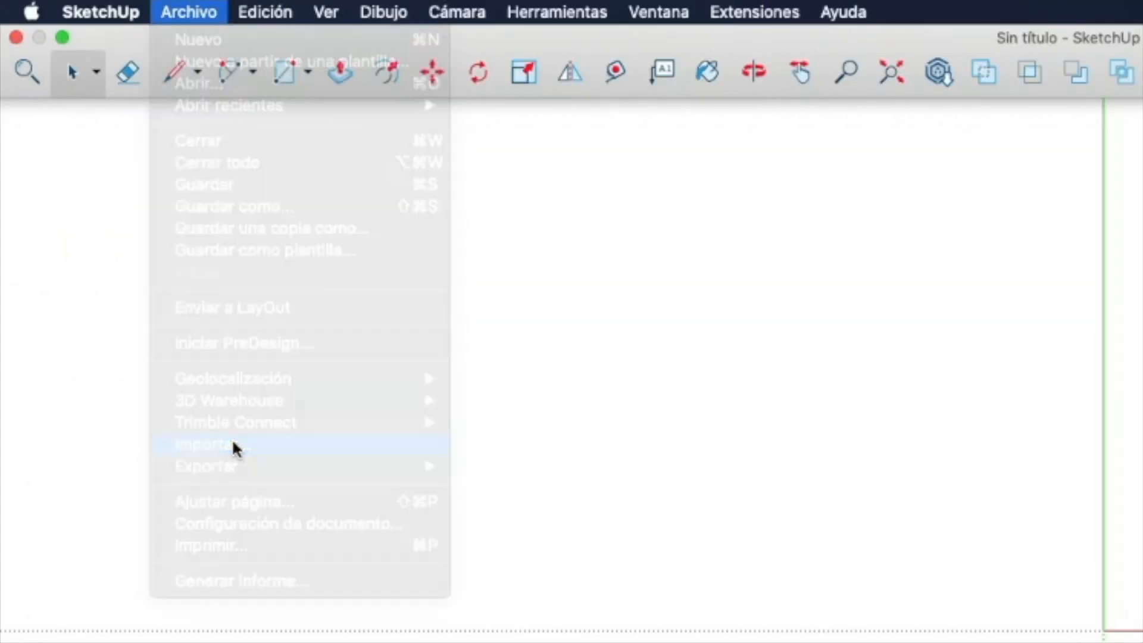
left_click(236, 450)
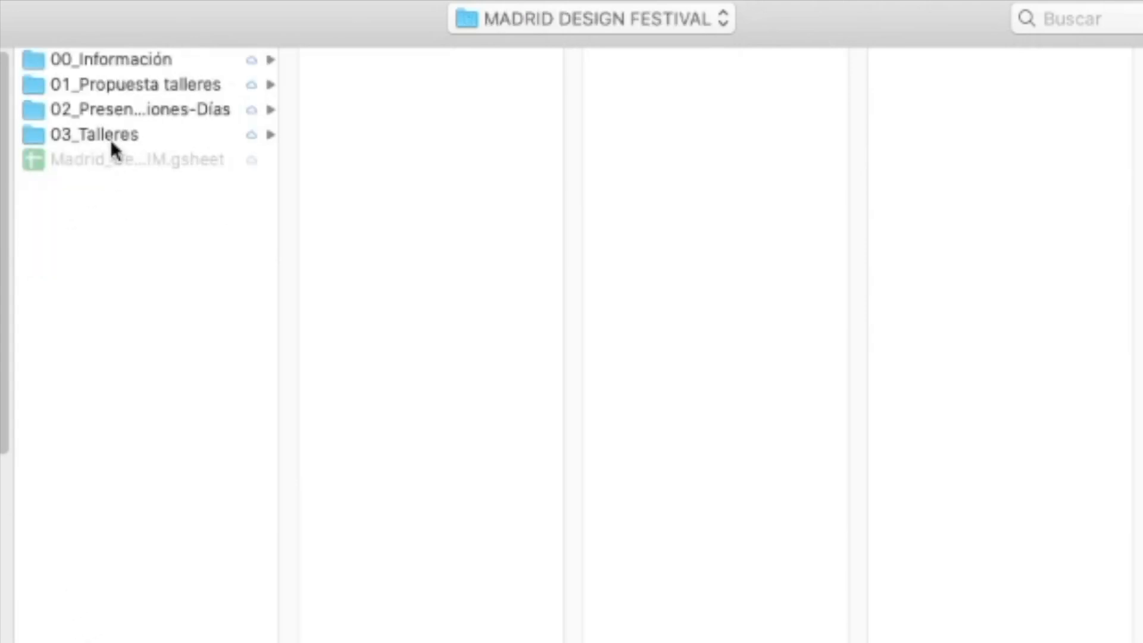
left_click(110, 139)
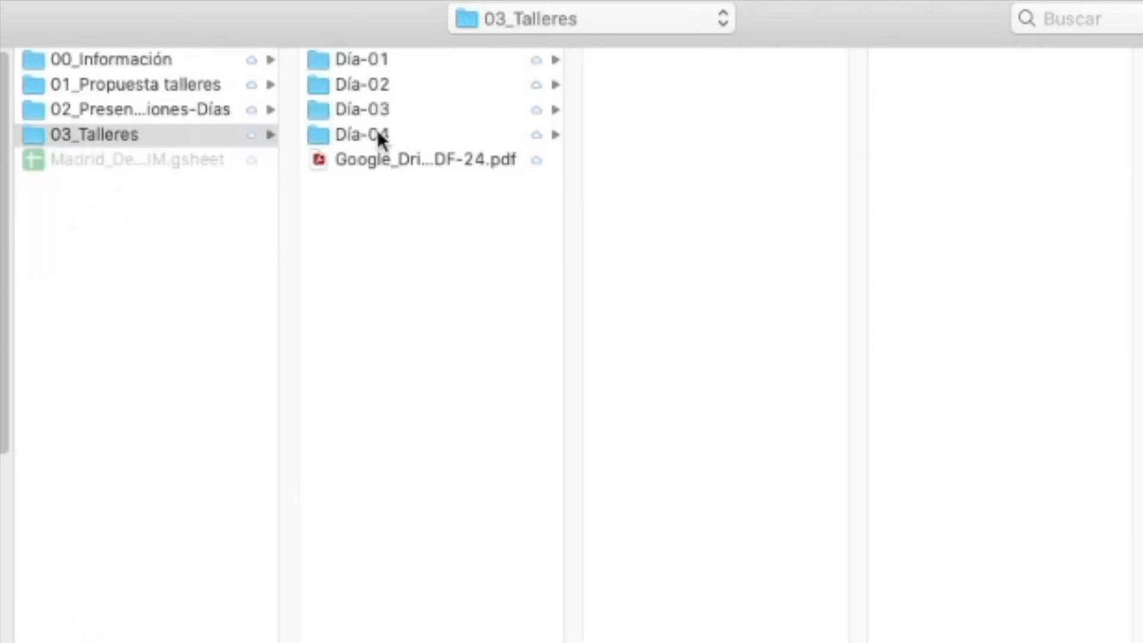
left_click(381, 138)
left_click(735, 55)
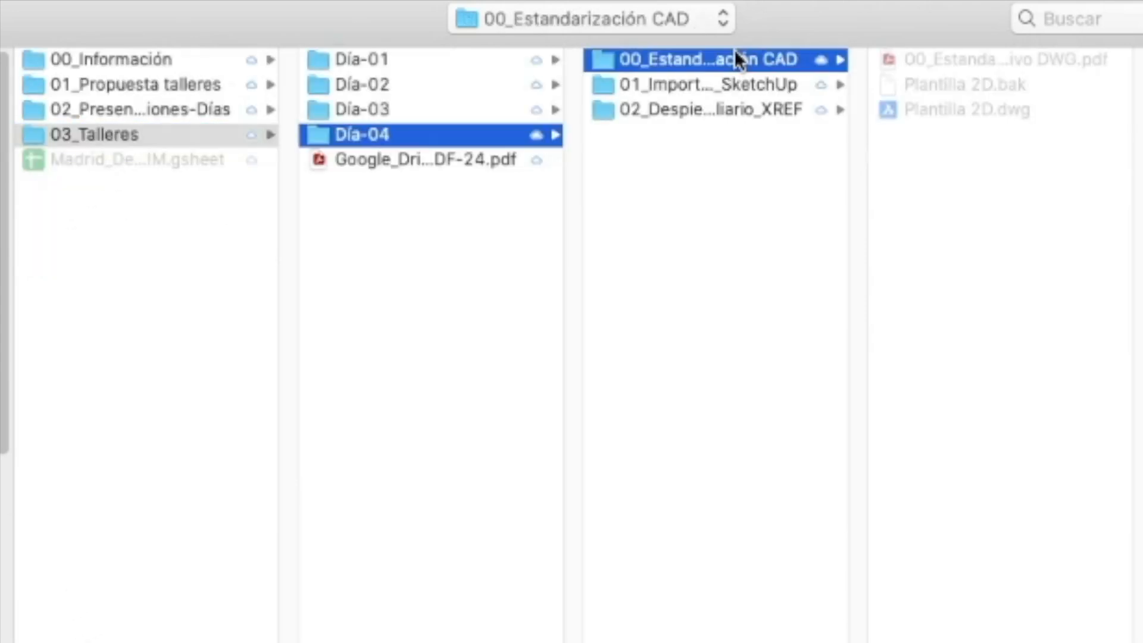
left_click(935, 109)
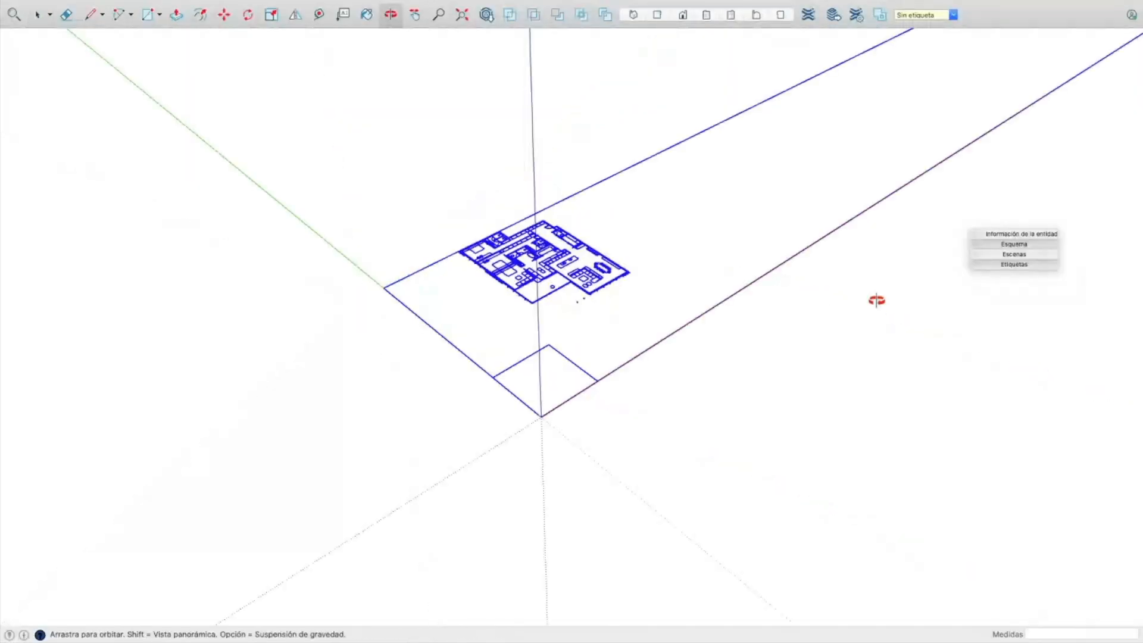
Move the imported plan so the reference square's corner diagonally opposite the origin lands exactly on the origin
left_click_drag(877, 301, 558, 384)
key("space")
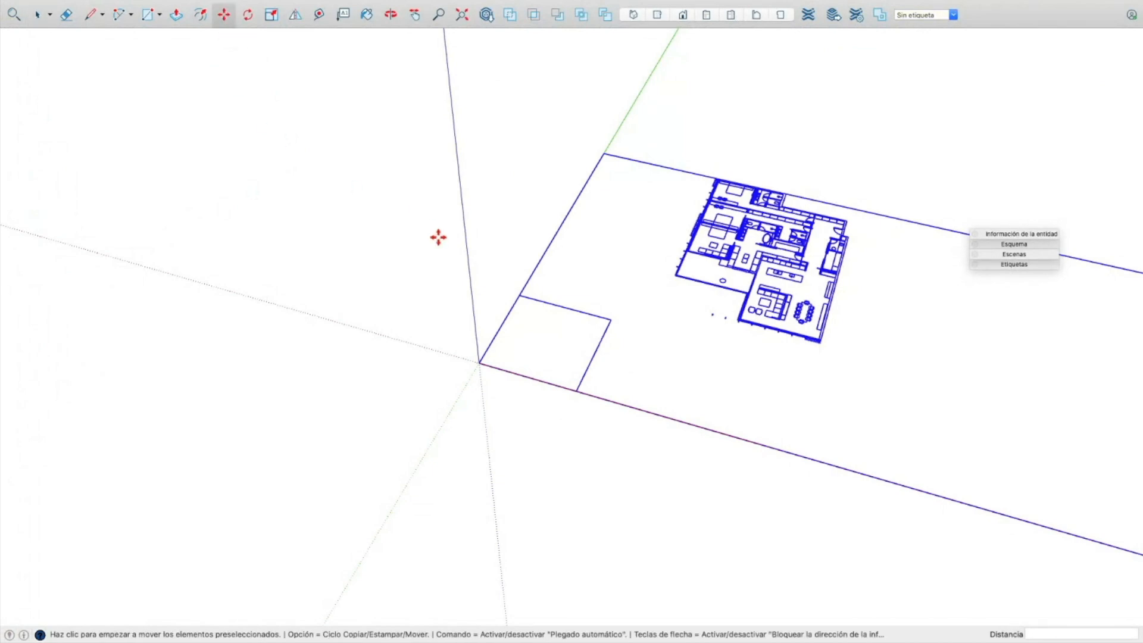
left_click(611, 320)
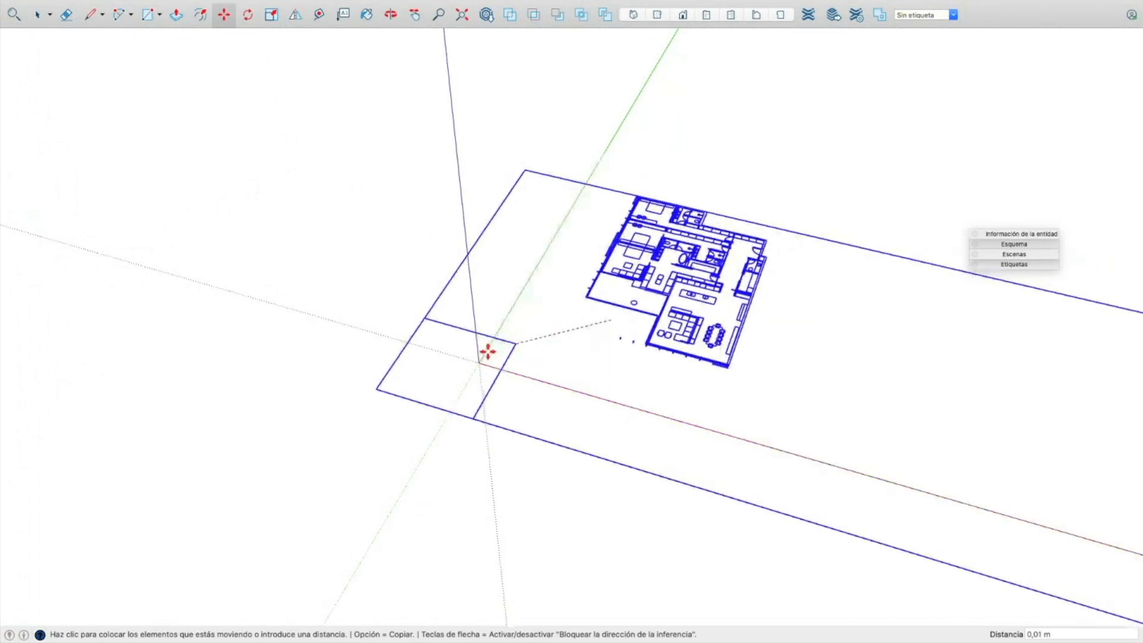
left_click(478, 362)
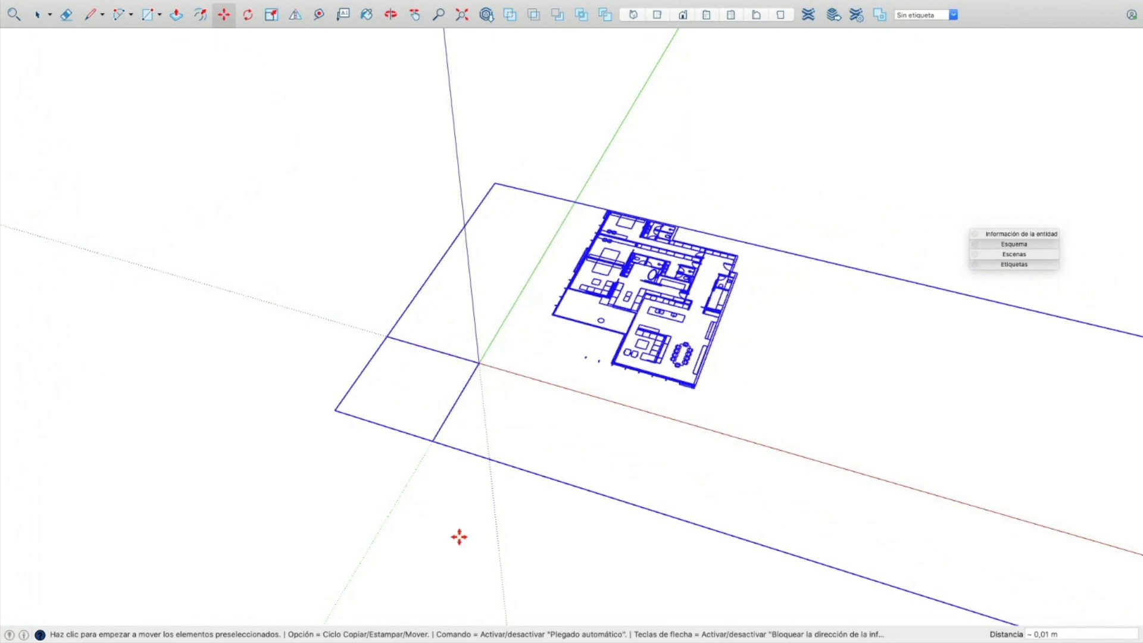
Explode the imported plan into its separate layer blocks and loose reference square
middle_click_drag(755, 339, 577, 379)
left_click_drag(869, 363, 839, 380)
key("space")
middle_click_drag(700, 410, 263, 414)
middle_click_drag(615, 403, 560, 393)
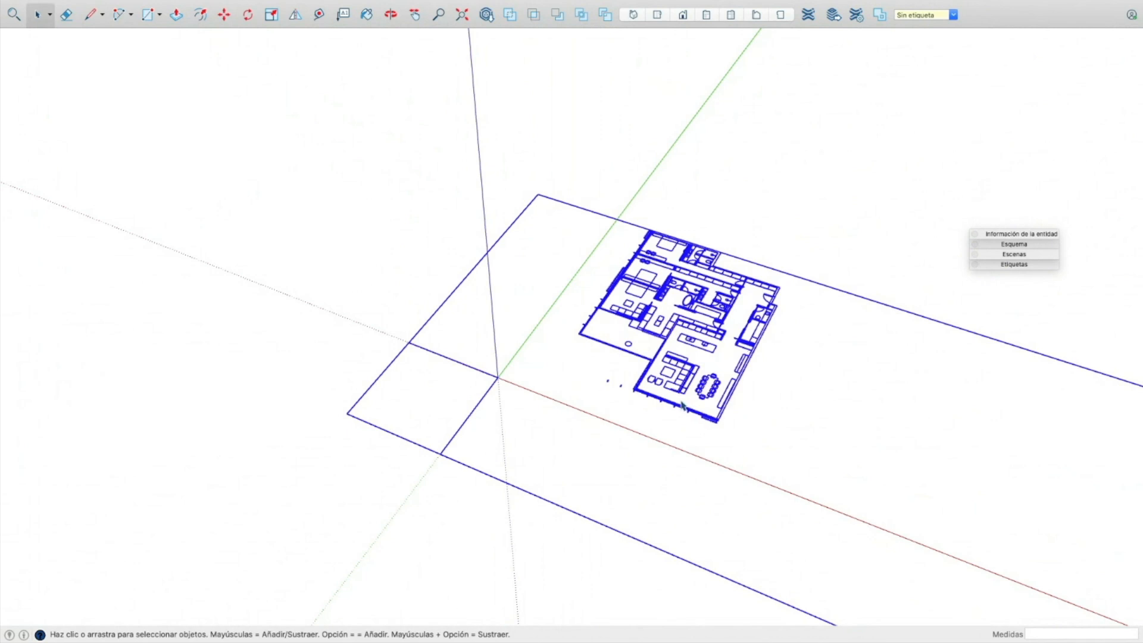
middle_click_drag(681, 406, 809, 314)
middle_click_drag(719, 309, 543, 374, "shift")
right_click(550, 289)
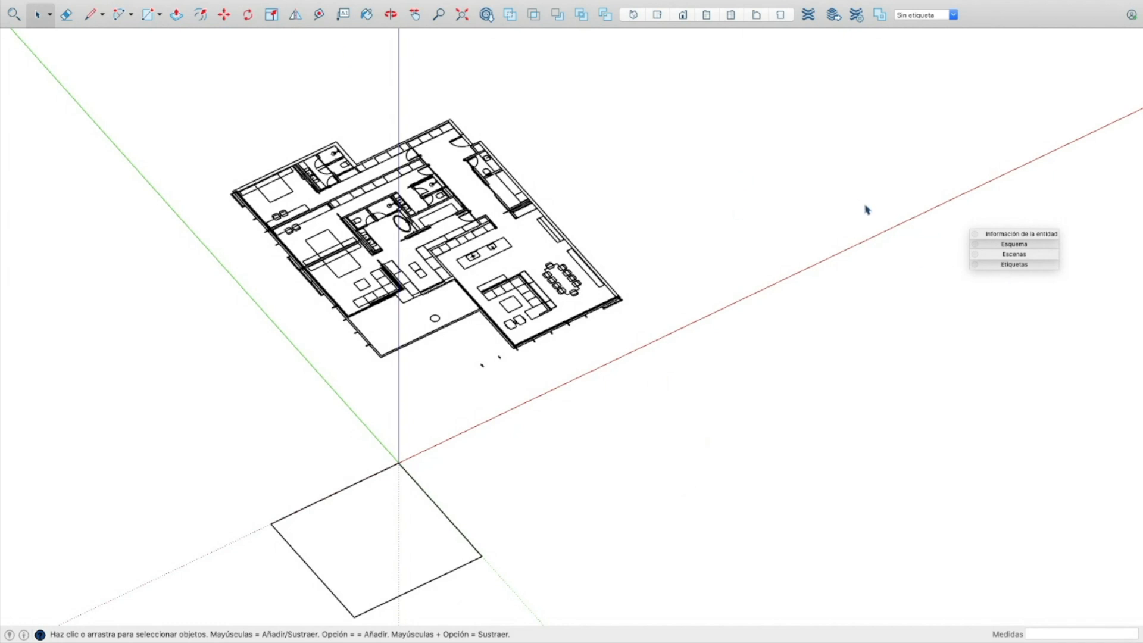
Delete all imported tags from Acabados to Ventanas, reassigning their entities to Sin etiqueta
left_click(1015, 264)
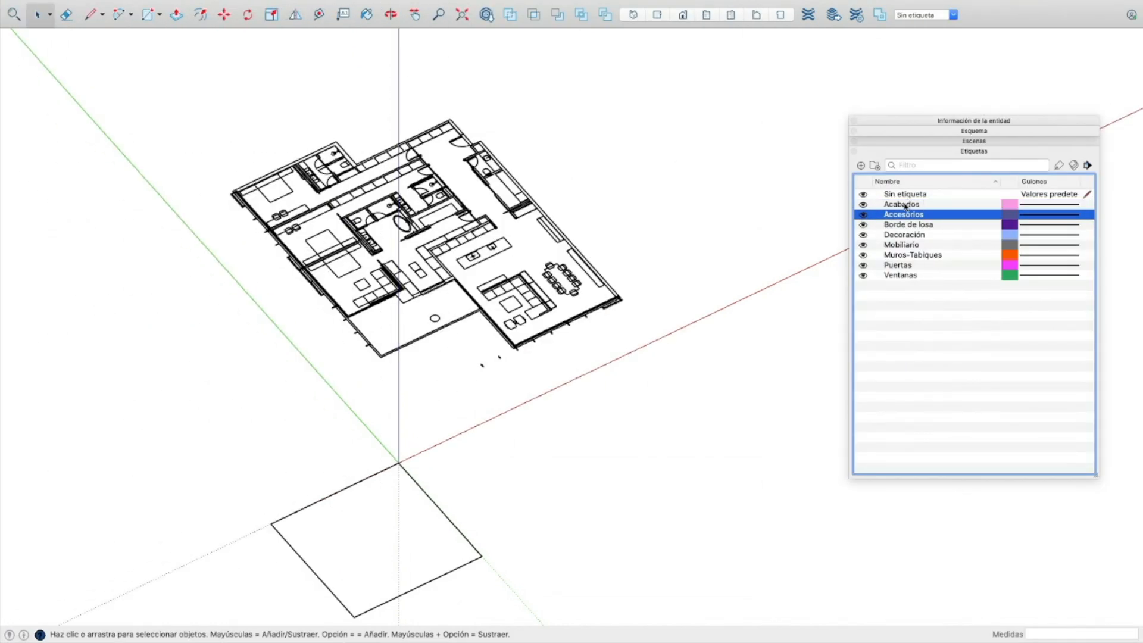
left_click(899, 276, "shift")
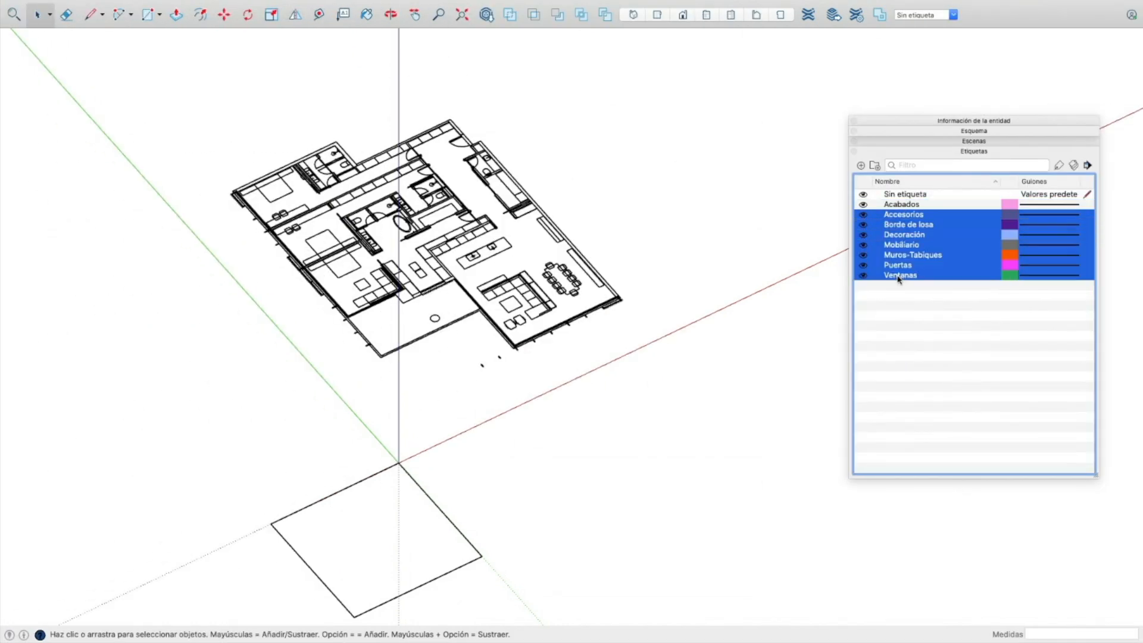
left_click(898, 205, "shift")
left_click(905, 332)
left_click(900, 205)
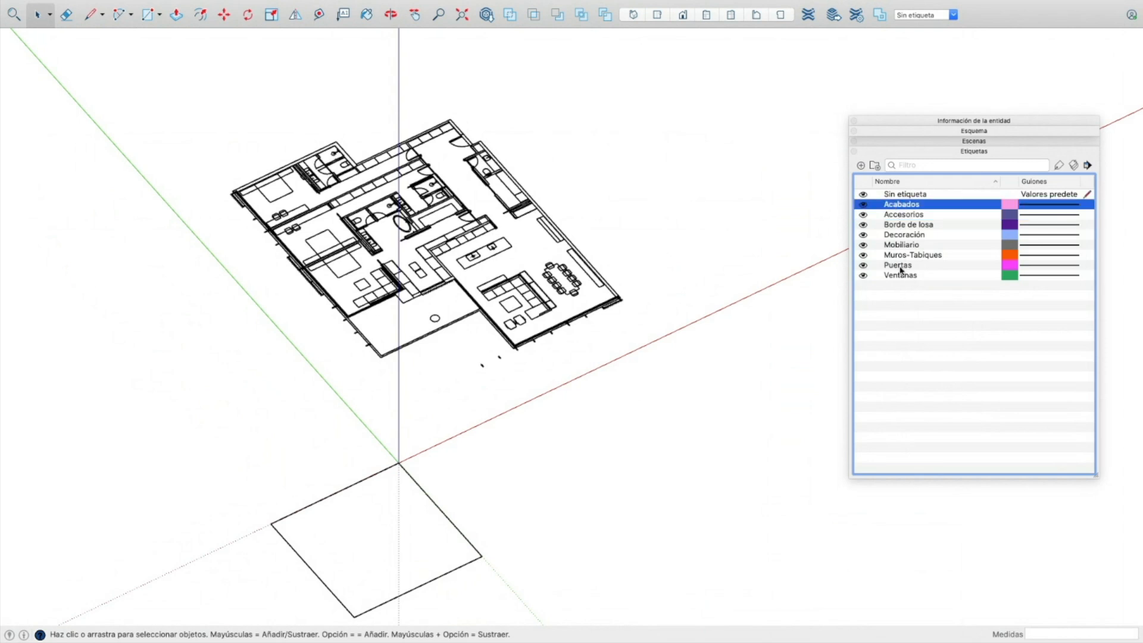
left_click(902, 275, "shift")
right_click(896, 215)
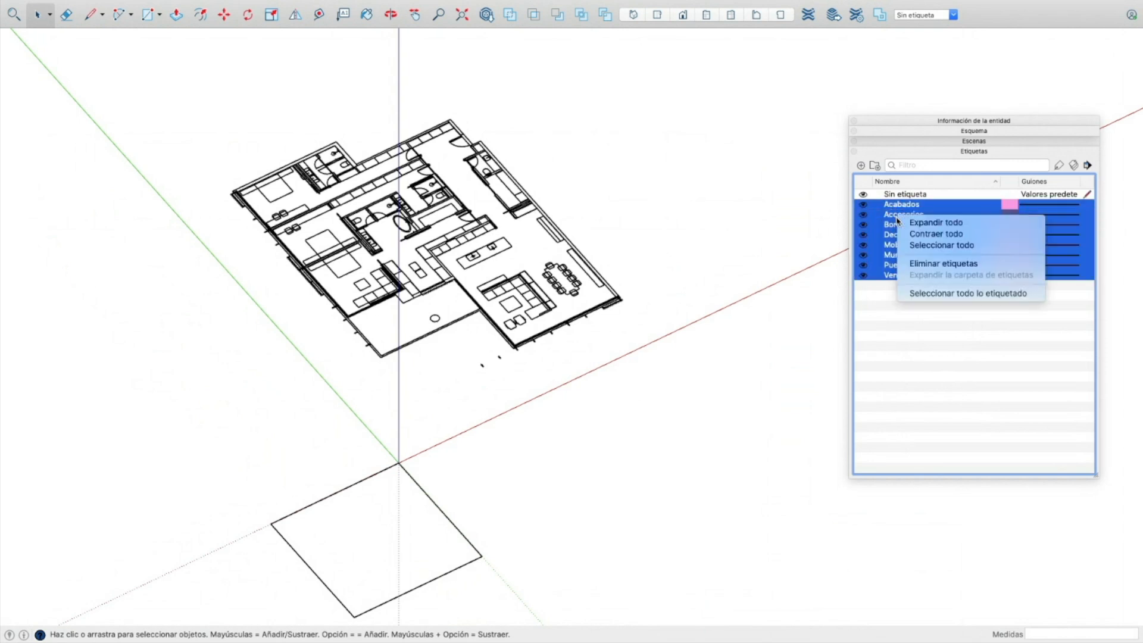
left_click(937, 268)
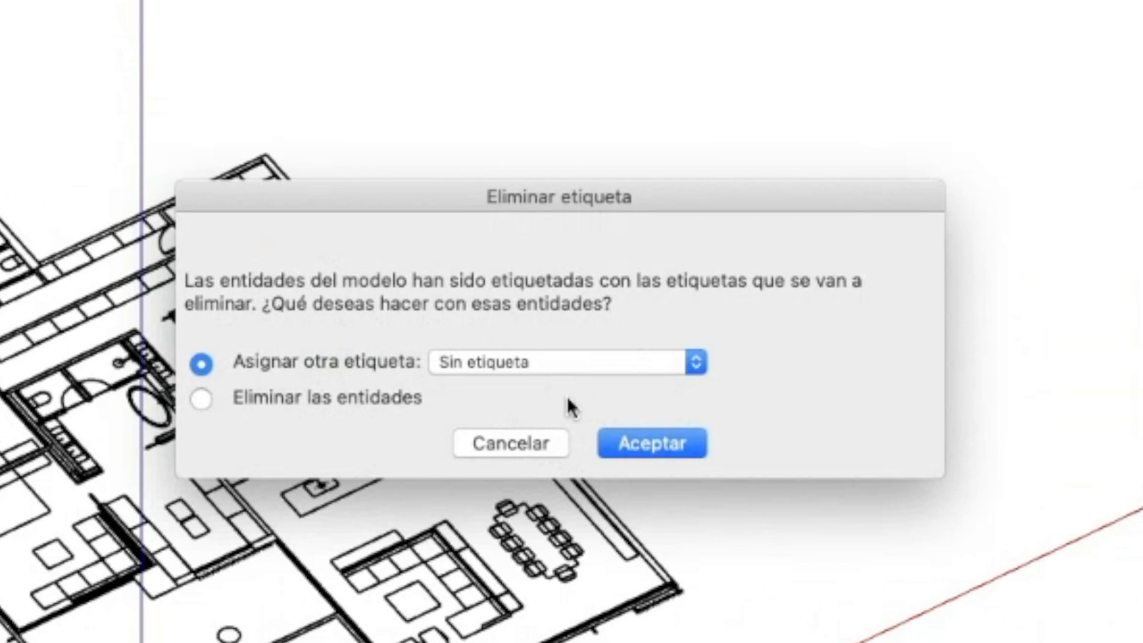
left_click(620, 445)
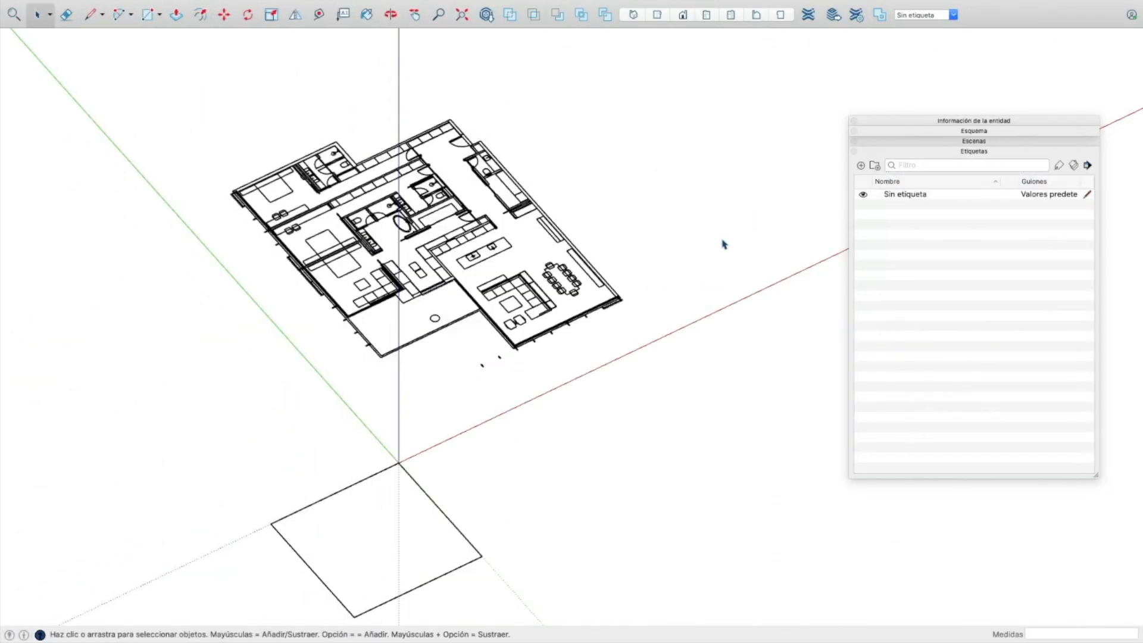
Resize the whole model with the Tape Measure by setting the reference square's side from the origin to 10 m
key("t")
left_click(399, 463)
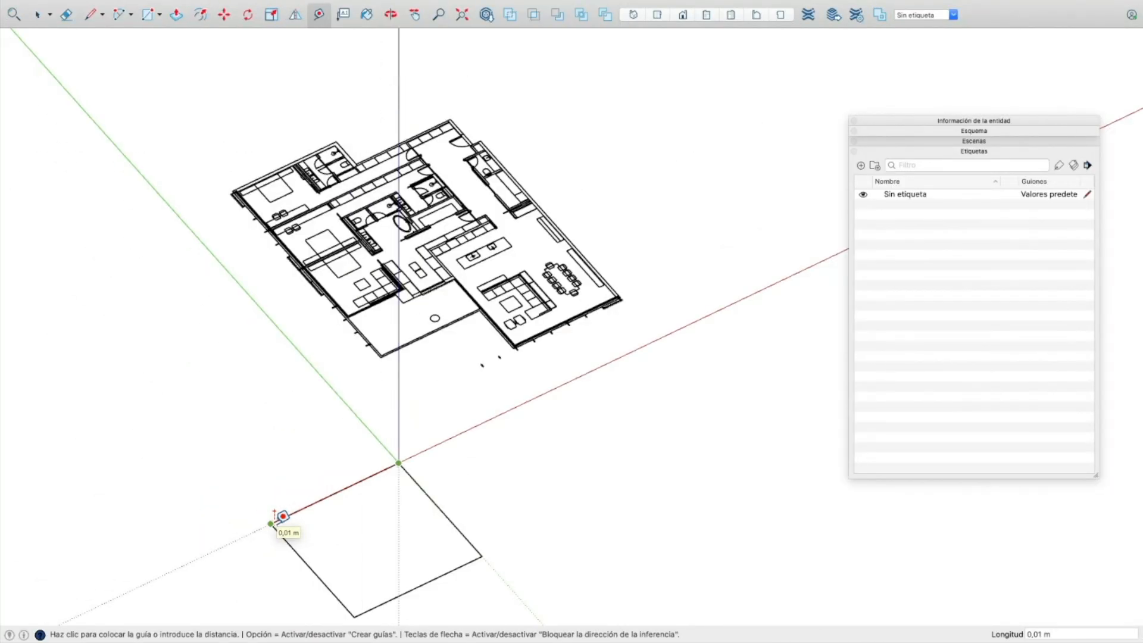
key("Escape")
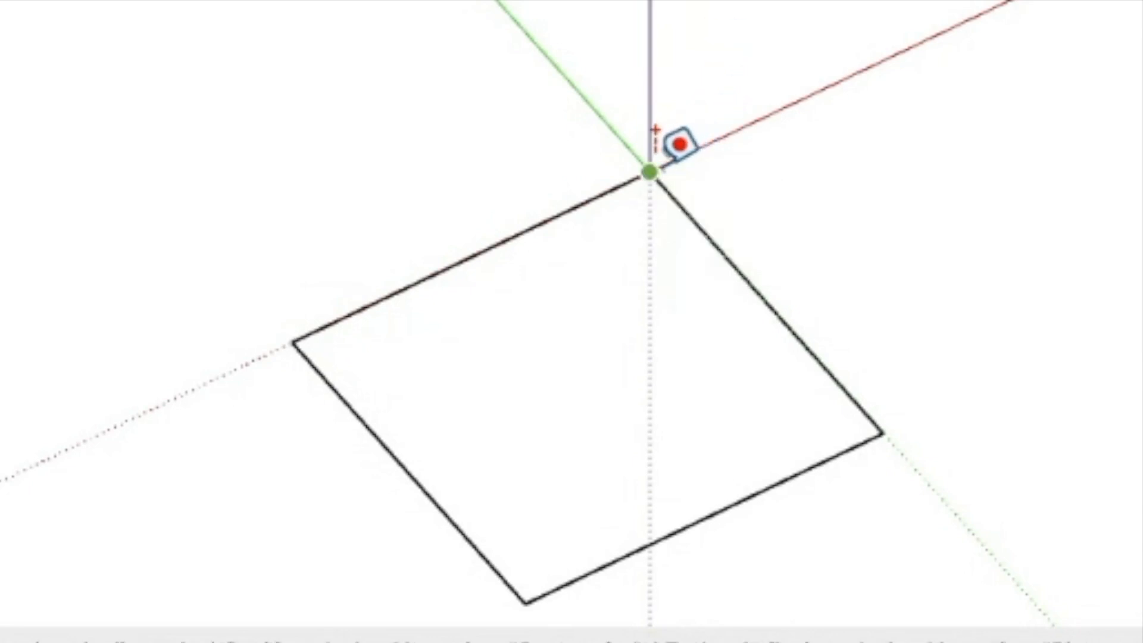
left_click(650, 172)
left_click(292, 338)
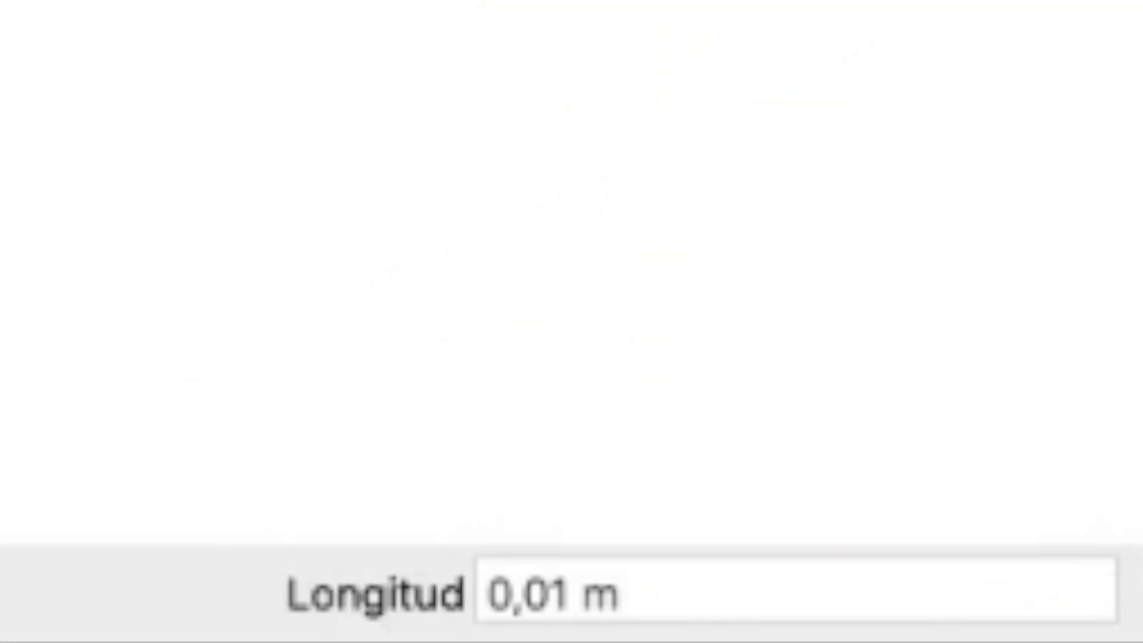
type("10")
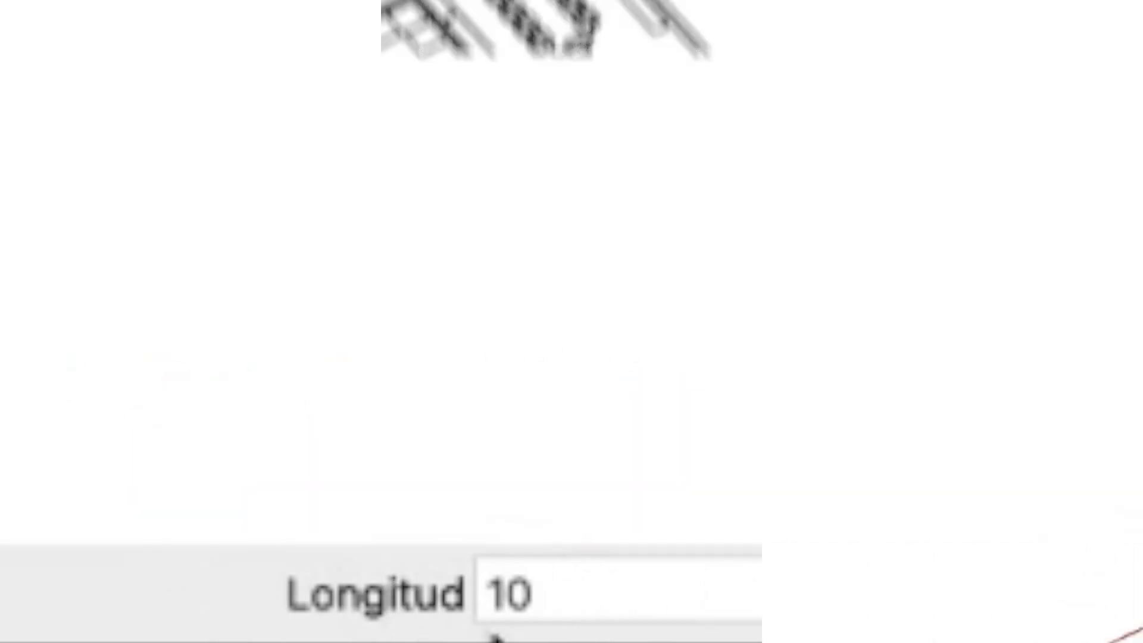
key("Return")
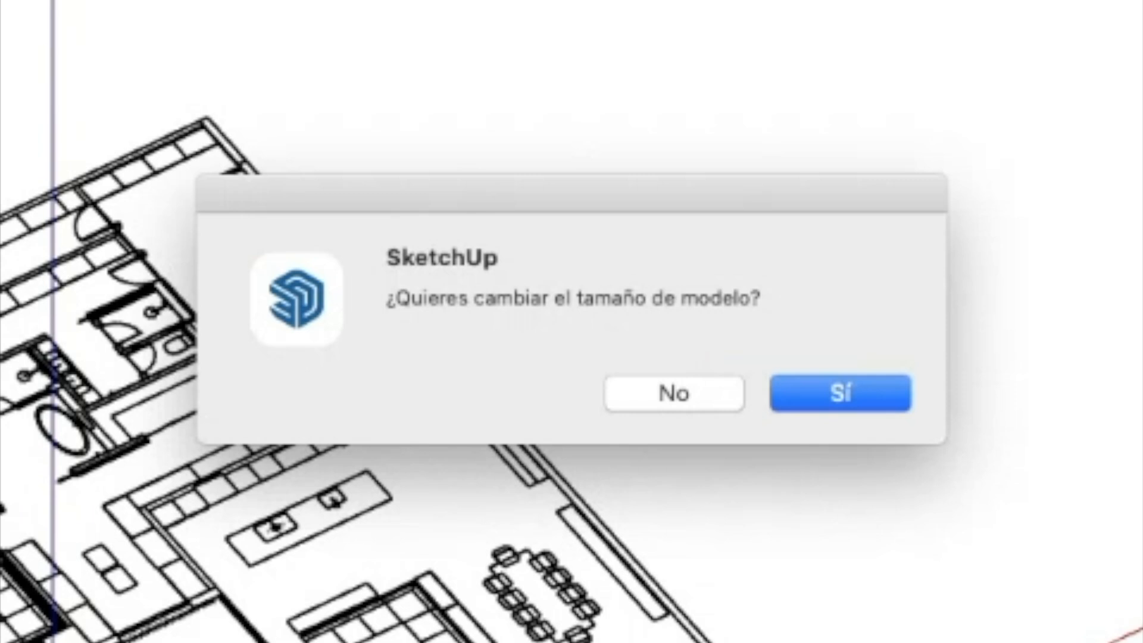
left_click(845, 393)
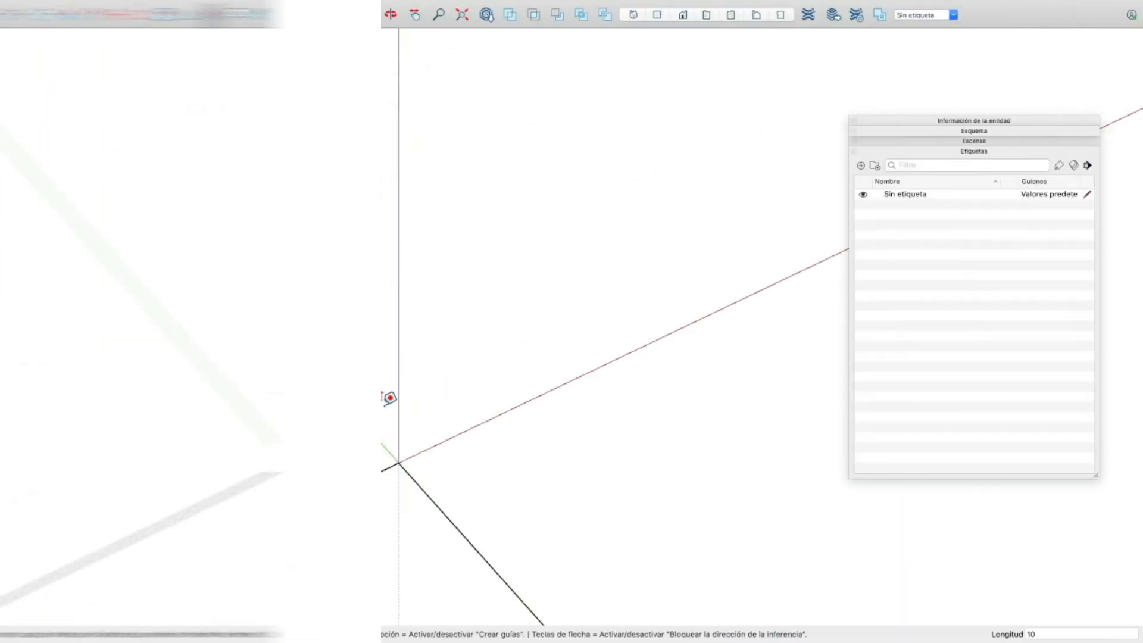
Measure the reference square's side from the origin to check the model's scale
scroll(407, 488, "down", 6)
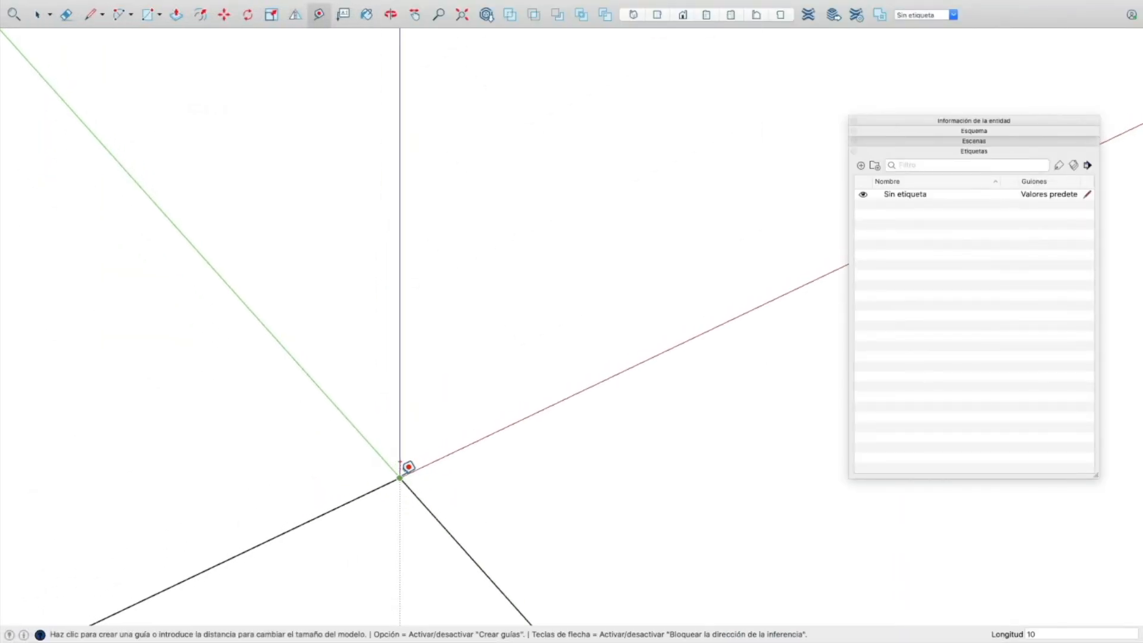
scroll(423, 429, "down", 8)
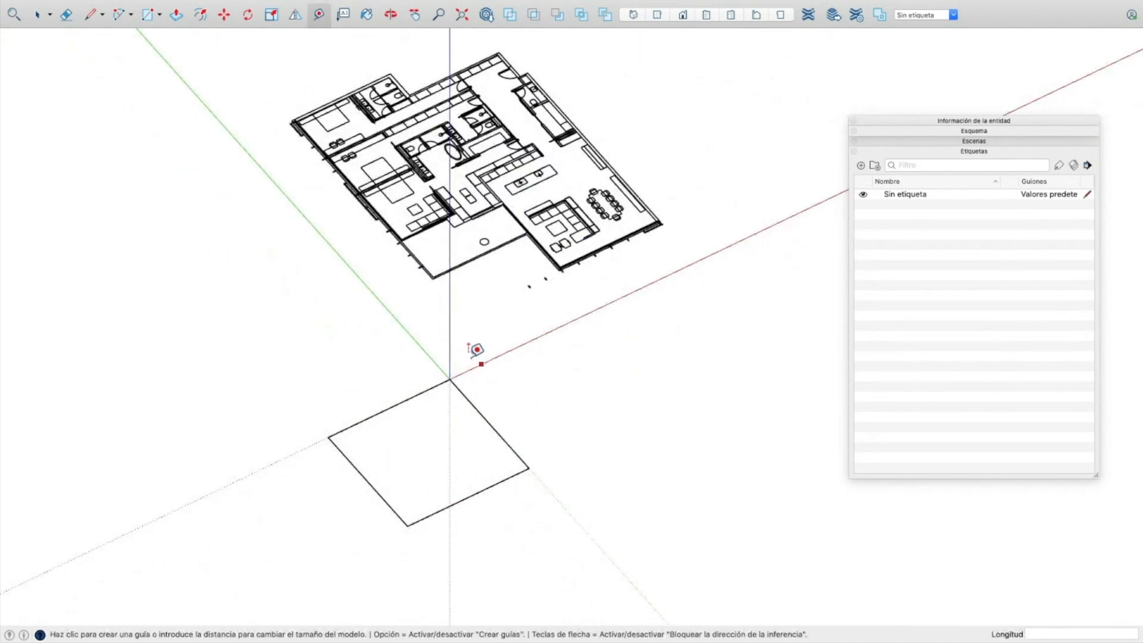
left_click(449, 379)
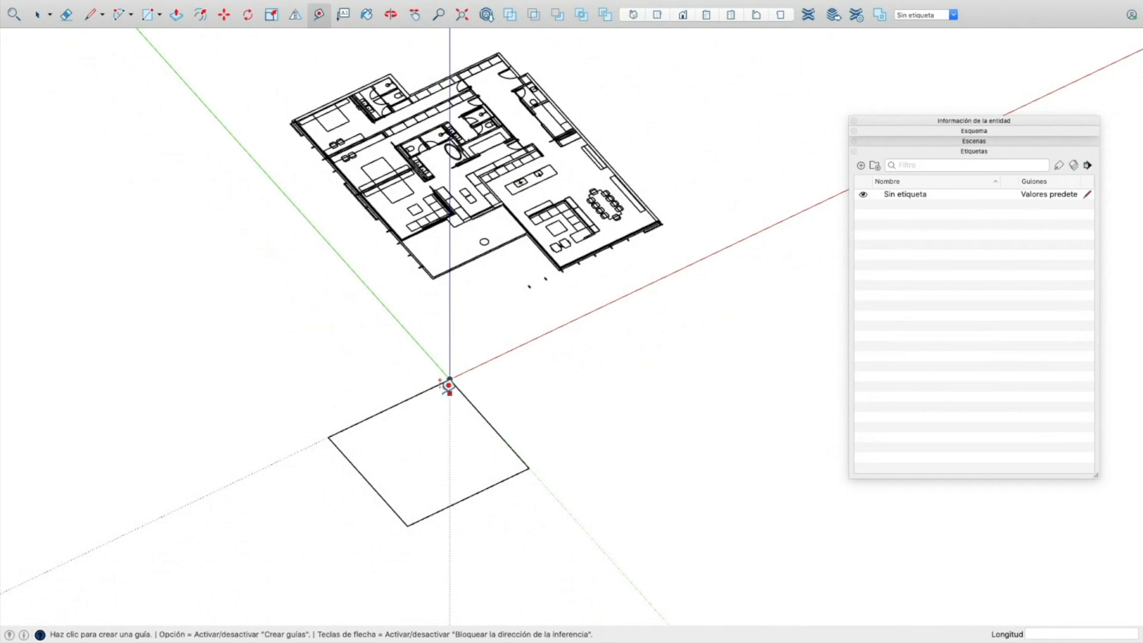
scroll(451, 376, "up", 2)
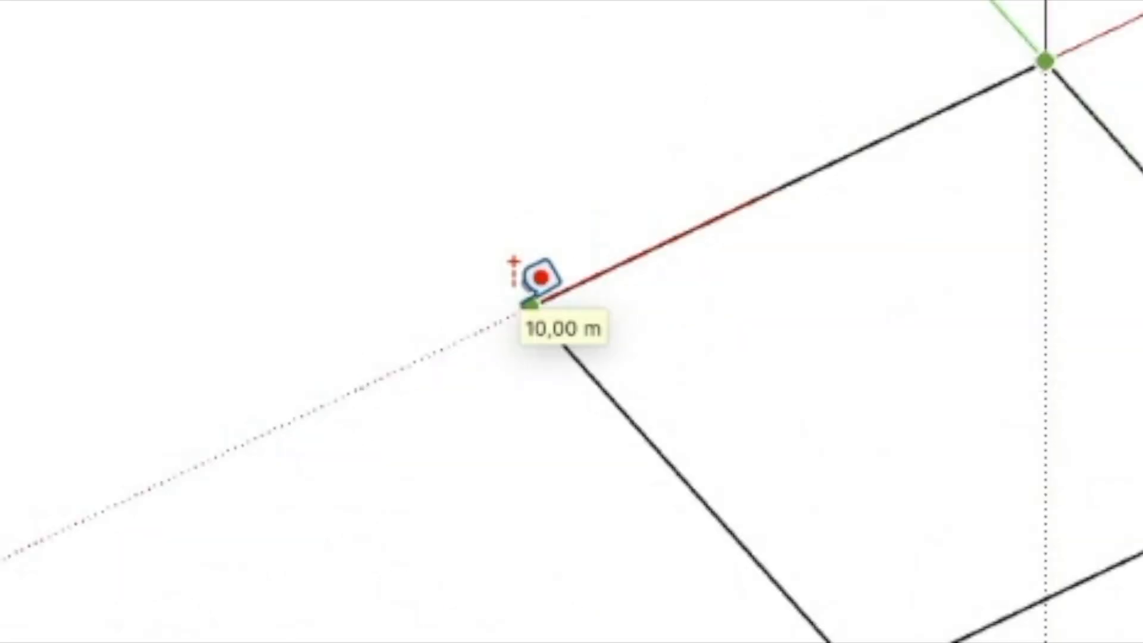
key("space")
Group all the imported plan blocks under the name Referencia and collapse that group in the model outline
mouse_move(724, 542)
left_mouse_down()
mouse_move(316, 282)
mouse_move(692, 556)
mouse_move(475, 487)
mouse_move(478, 460)
left_mouse_up()
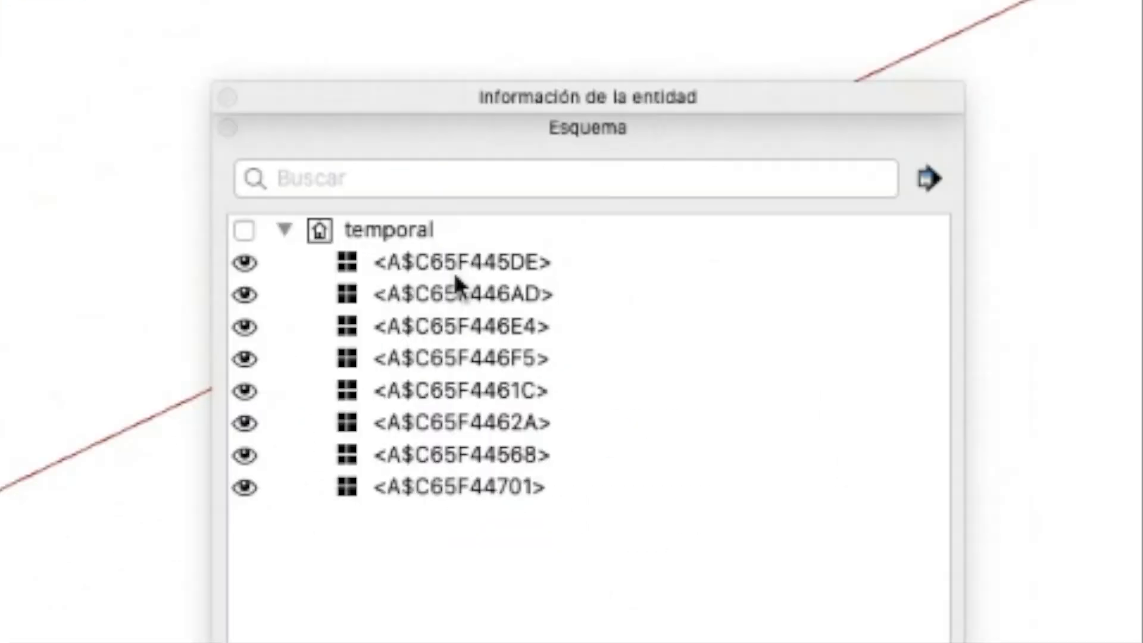
left_click(928, 178)
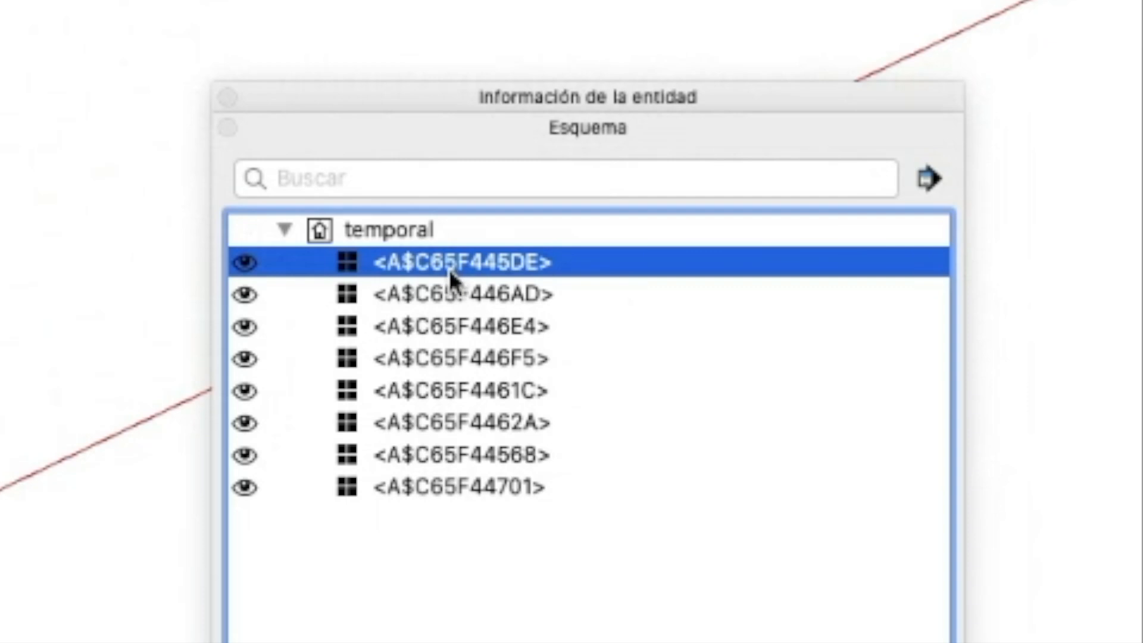
left_click(424, 470, "shift")
left_click(423, 484, "shift")
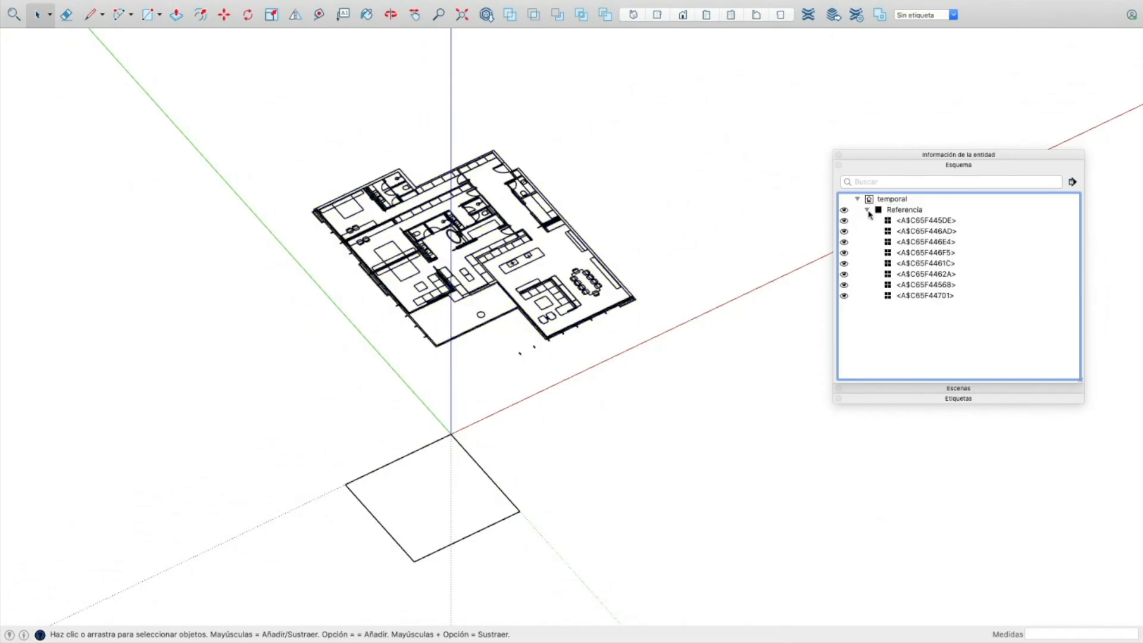
left_click(867, 210)
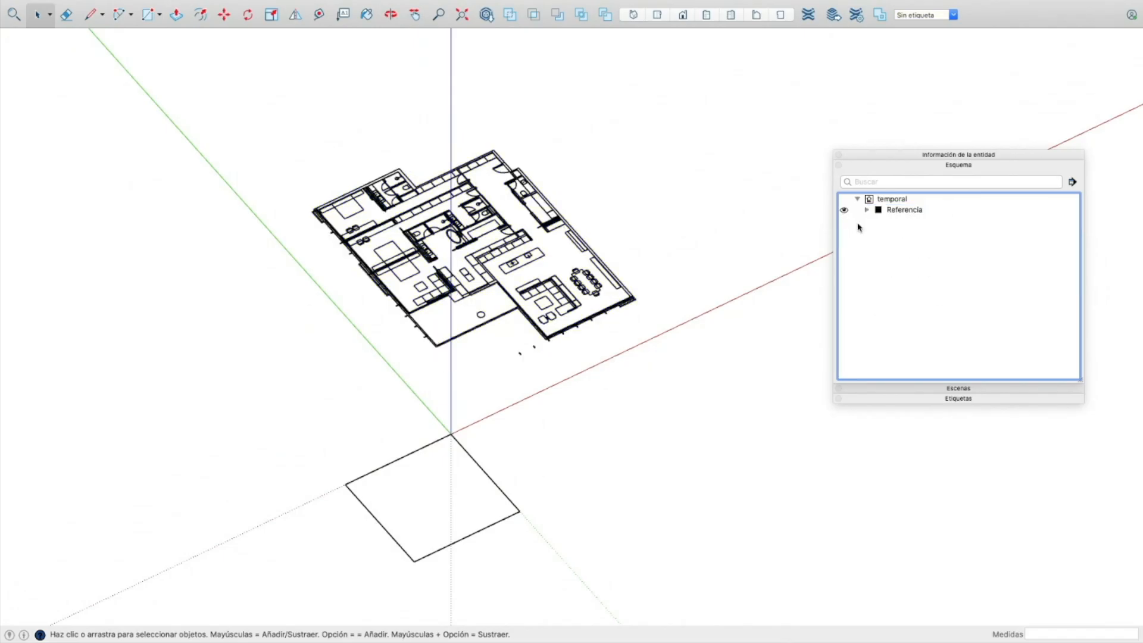
Group the four loose edges of the reference square at the origin under the name 00_coordenadas
left_click_drag(489, 444, 415, 471)
left_click_drag(543, 549, 481, 508)
left_click_drag(469, 408, 332, 516)
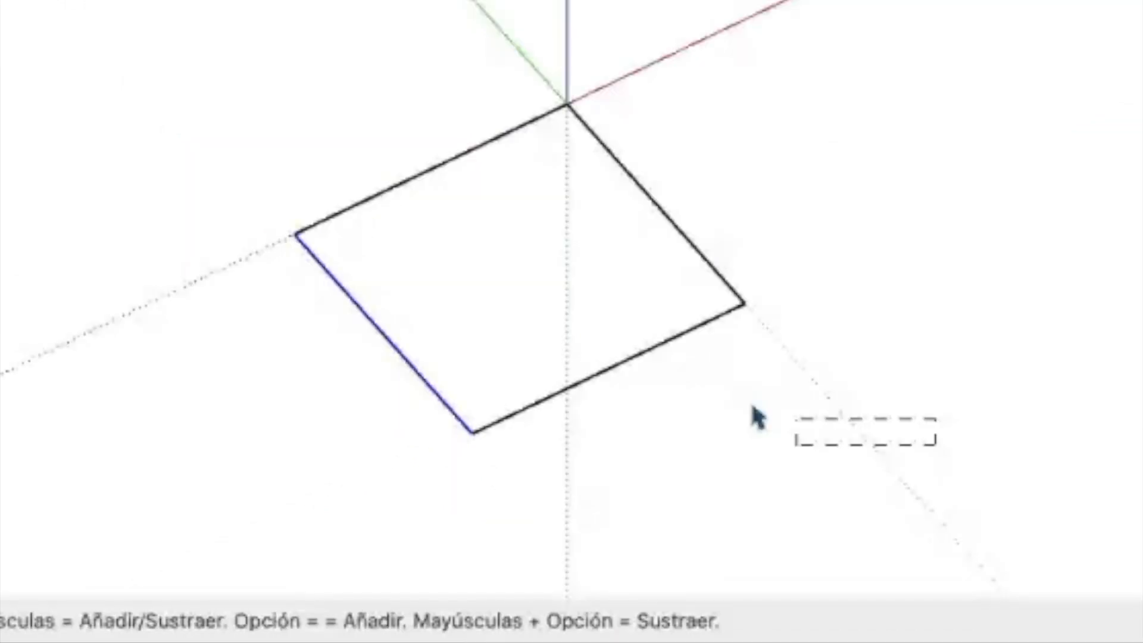
left_click_drag(125, 36, 933, 480)
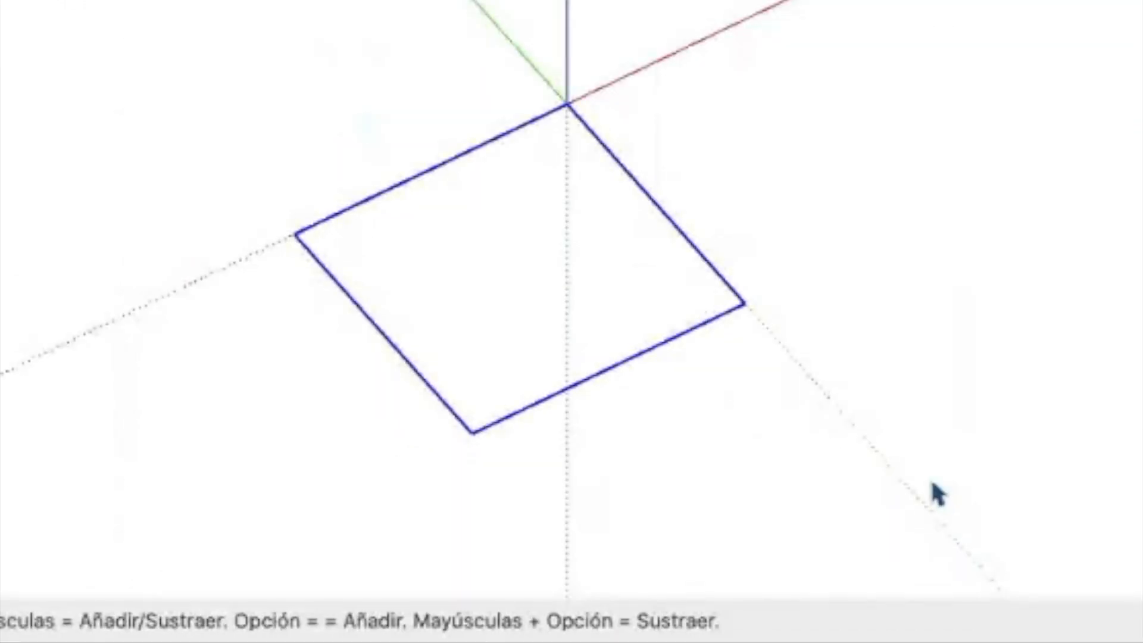
right_click(649, 198)
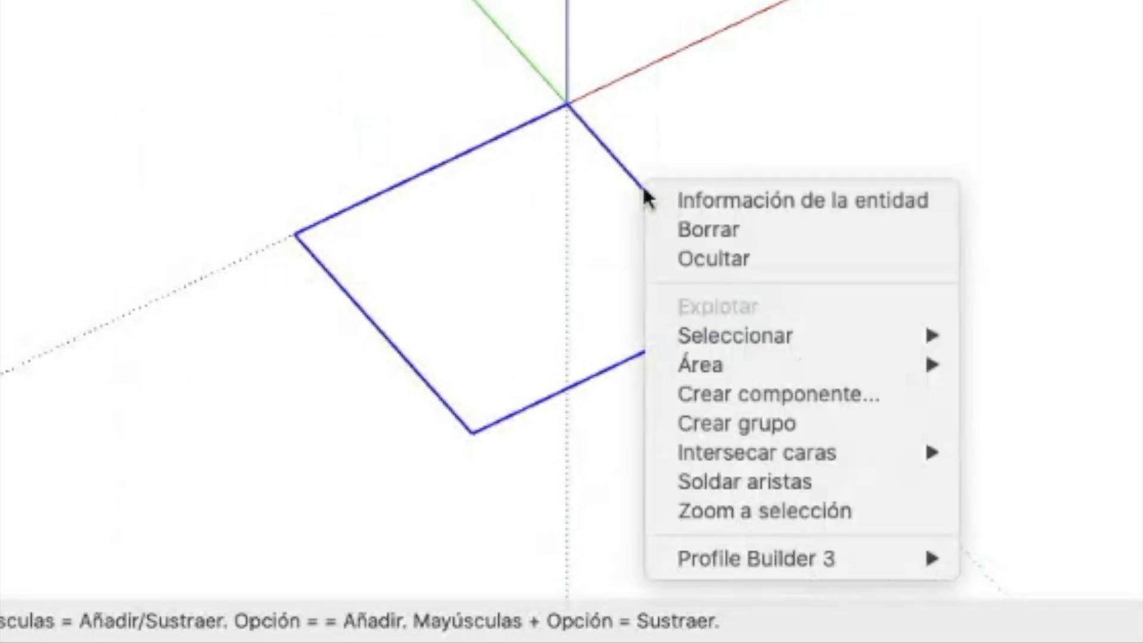
left_click(751, 391)
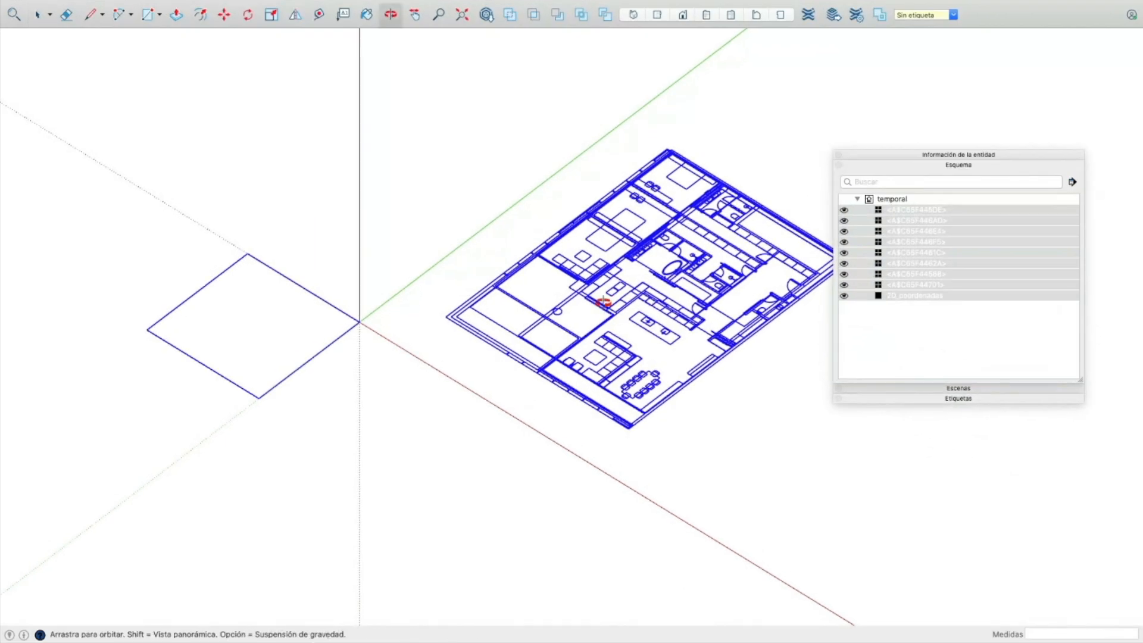
Collapse the model outline, move the collapsed tray closer to the plan and clear the selection
left_click(937, 168)
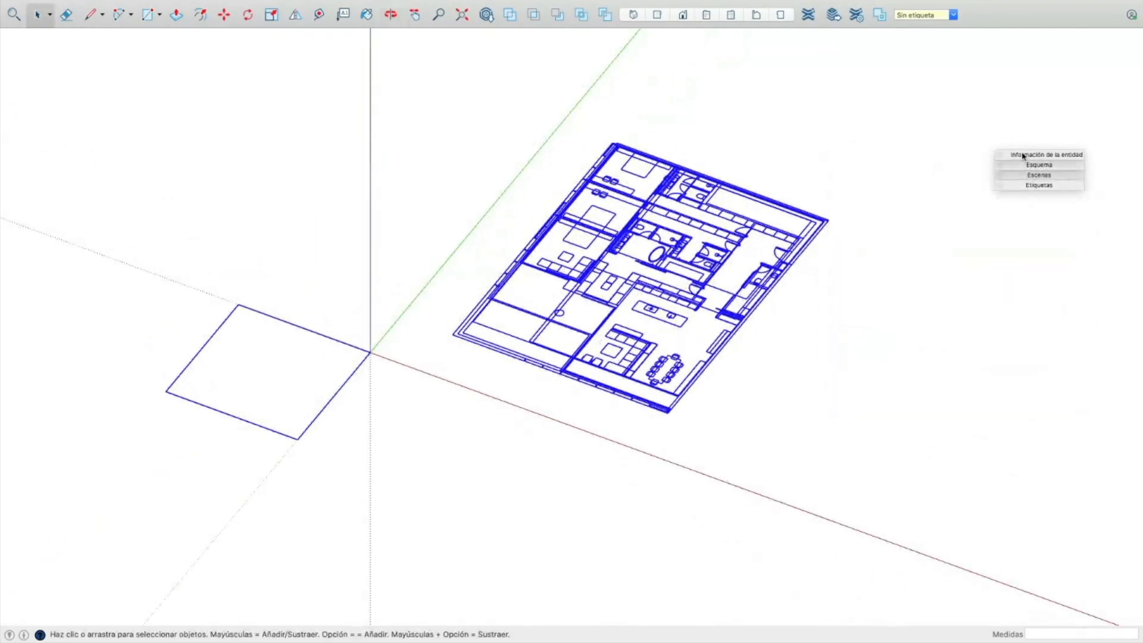
left_click_drag(1015, 153, 956, 250)
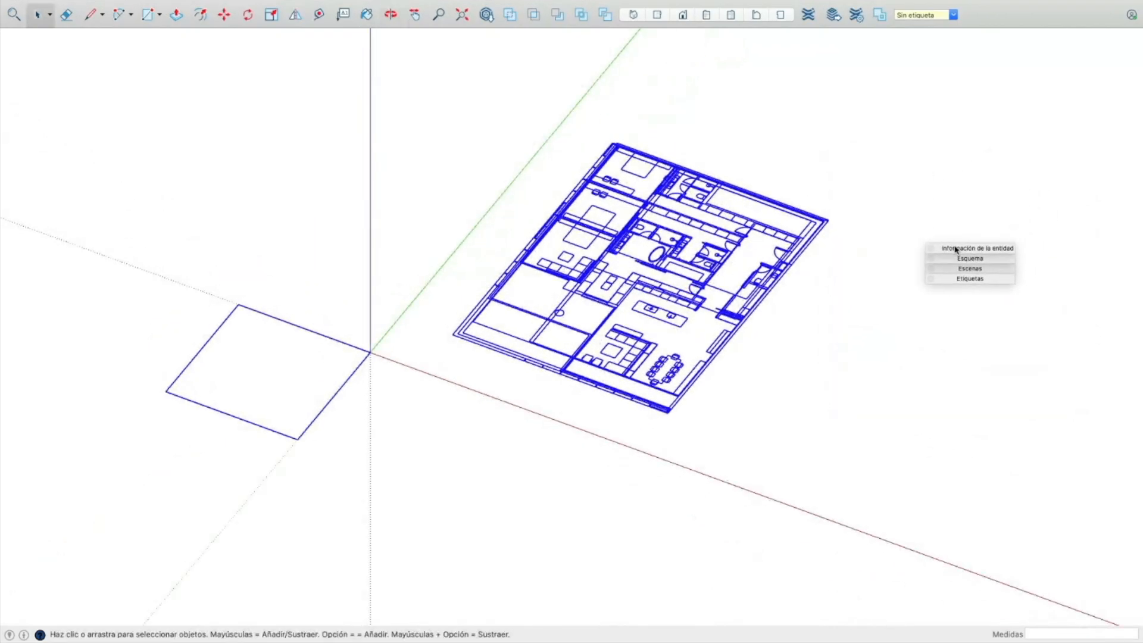
left_click(774, 351)
Select the whole floor plan together with the reference square at the origin and combine them into one group
middle_click_drag(524, 336, 602, 301)
scroll(688, 322, "up", 2)
middle_click_drag(688, 322, 645, 376)
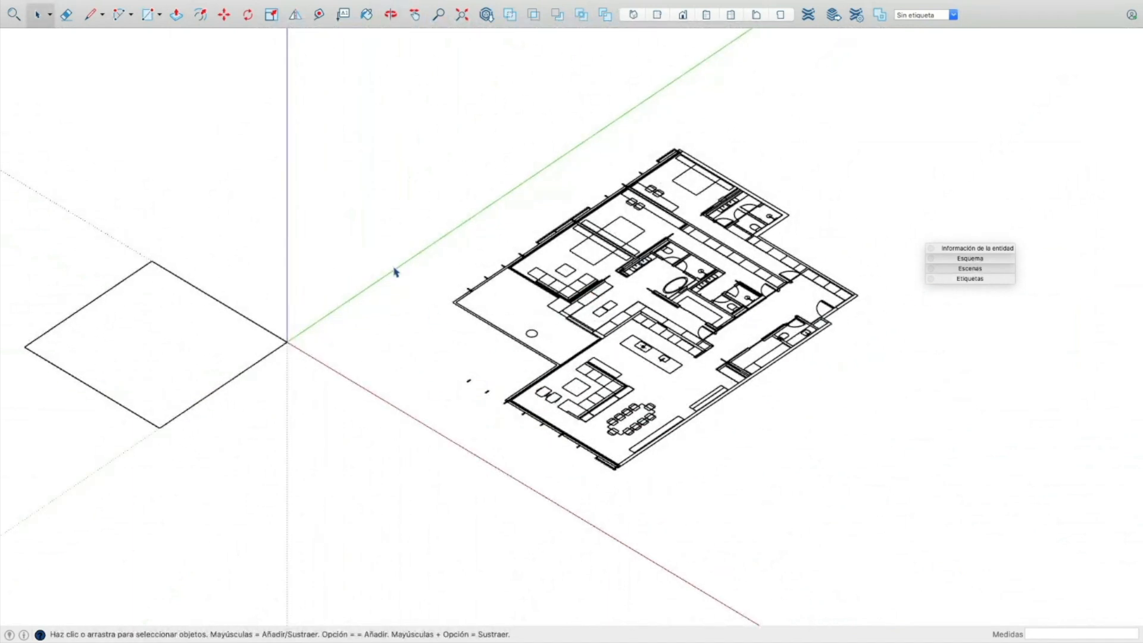
key("super+a")
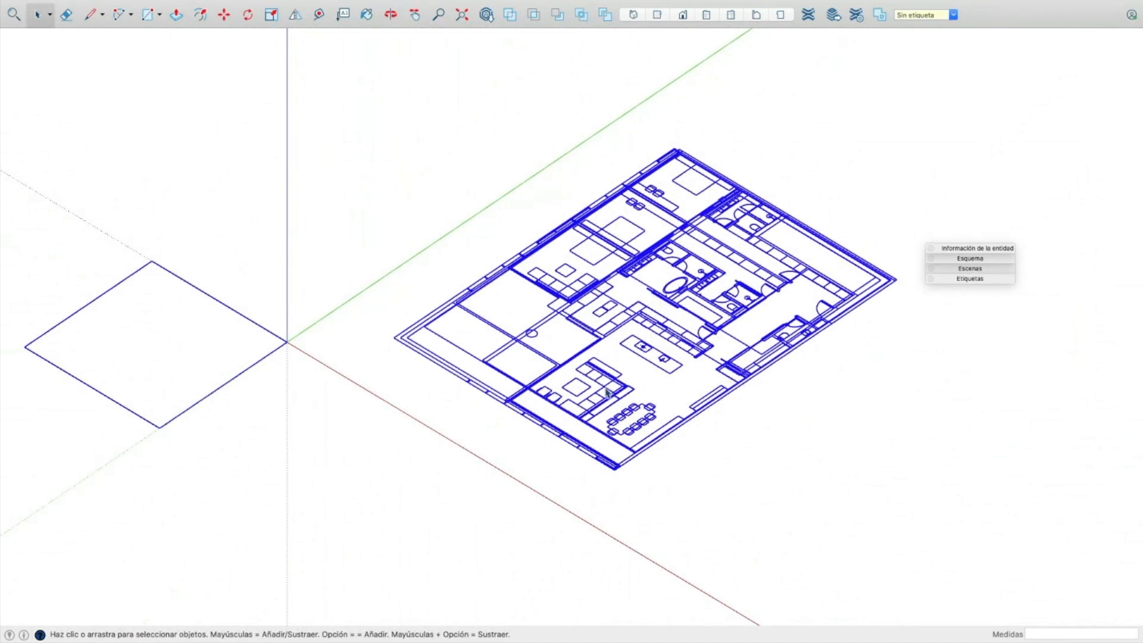
left_click(470, 234)
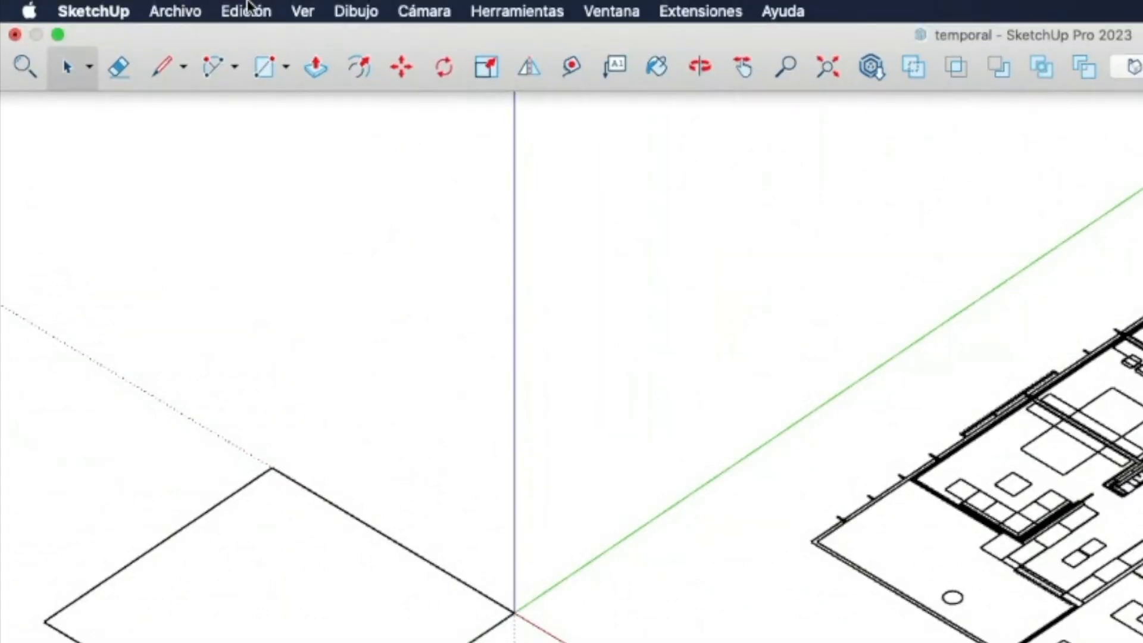
left_click(249, 8)
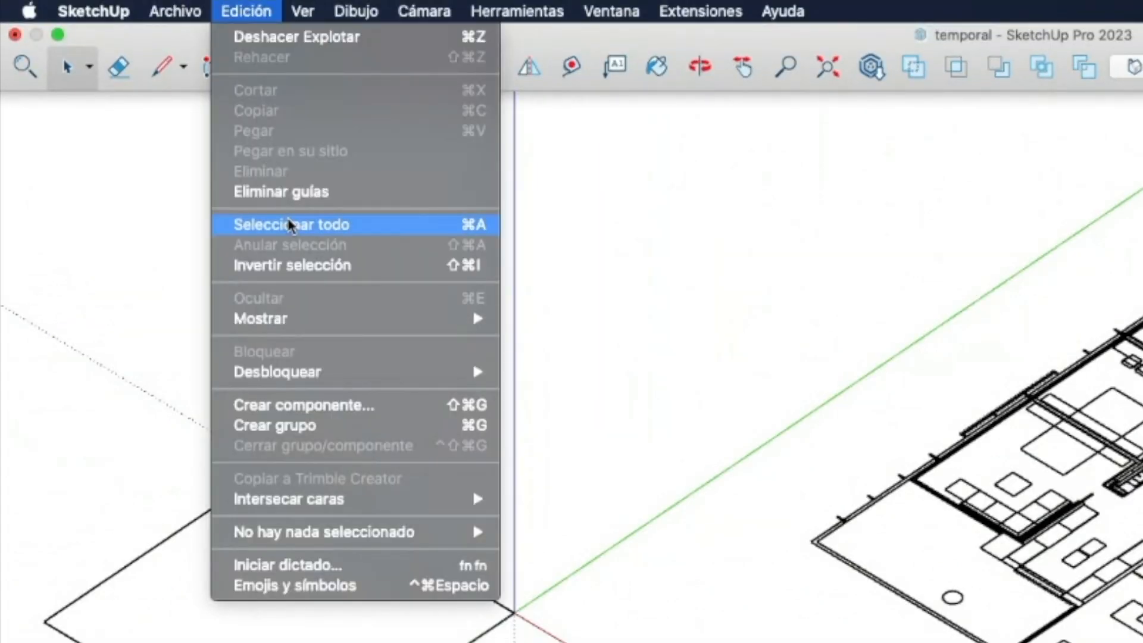
left_click(291, 226)
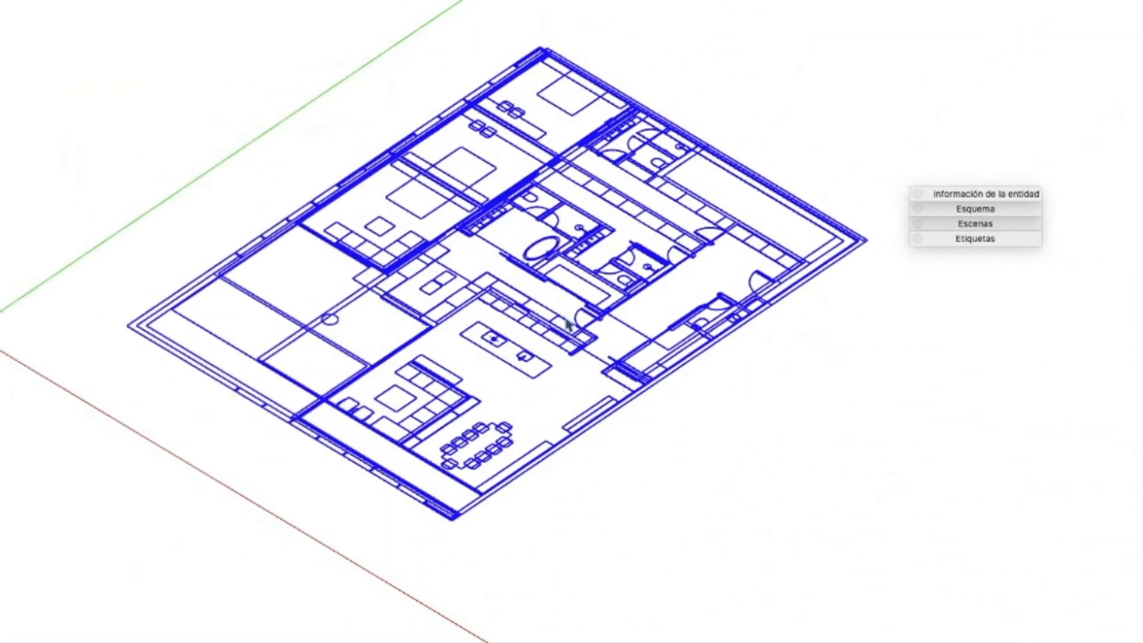
right_click(557, 262)
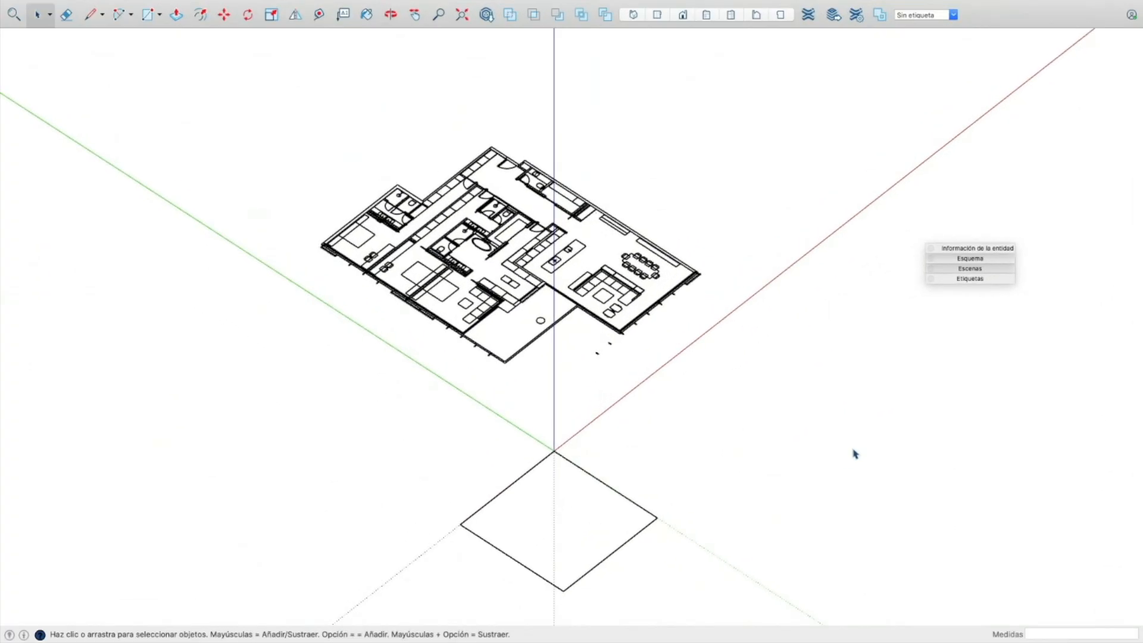
Select the single group that holds the floor plan and the reference square
left_click(507, 361)
left_click(136, 5)
left_click(421, 72)
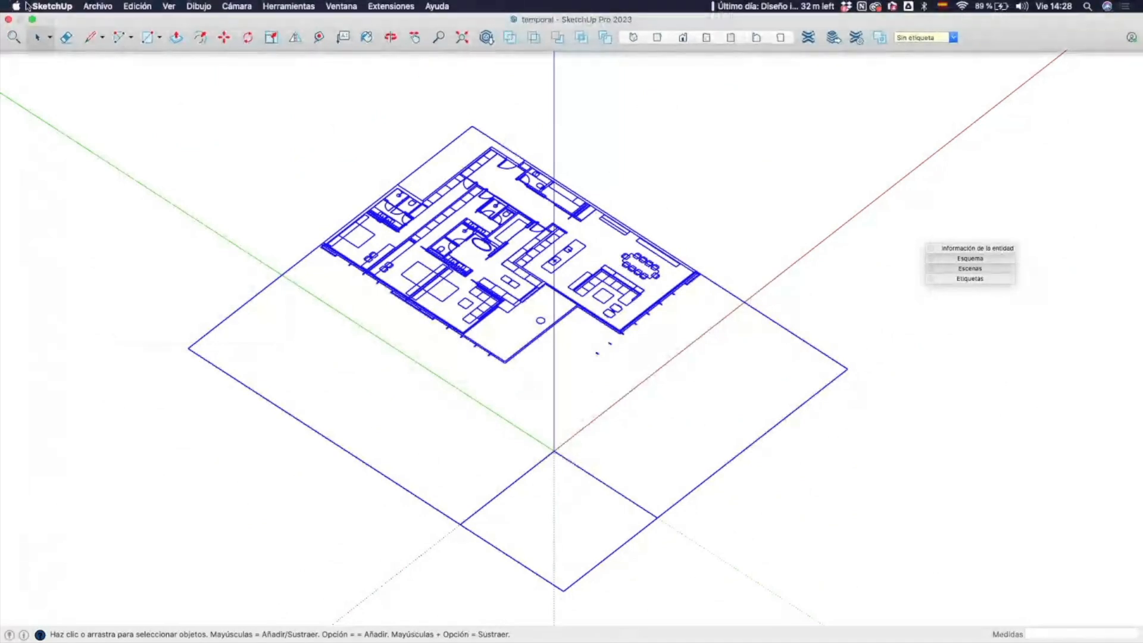
Open the model 3D_Skp_BIM.skp from the 01_Importación CAD_SketchUp folder
left_click(98, 6)
left_click(104, 44)
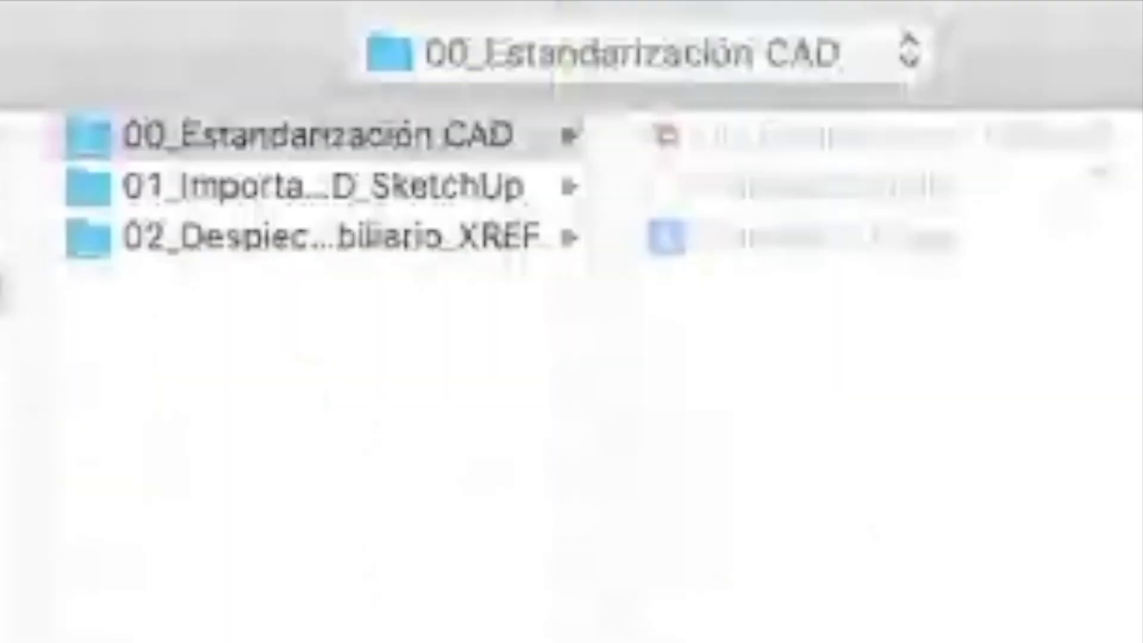
left_click(304, 187)
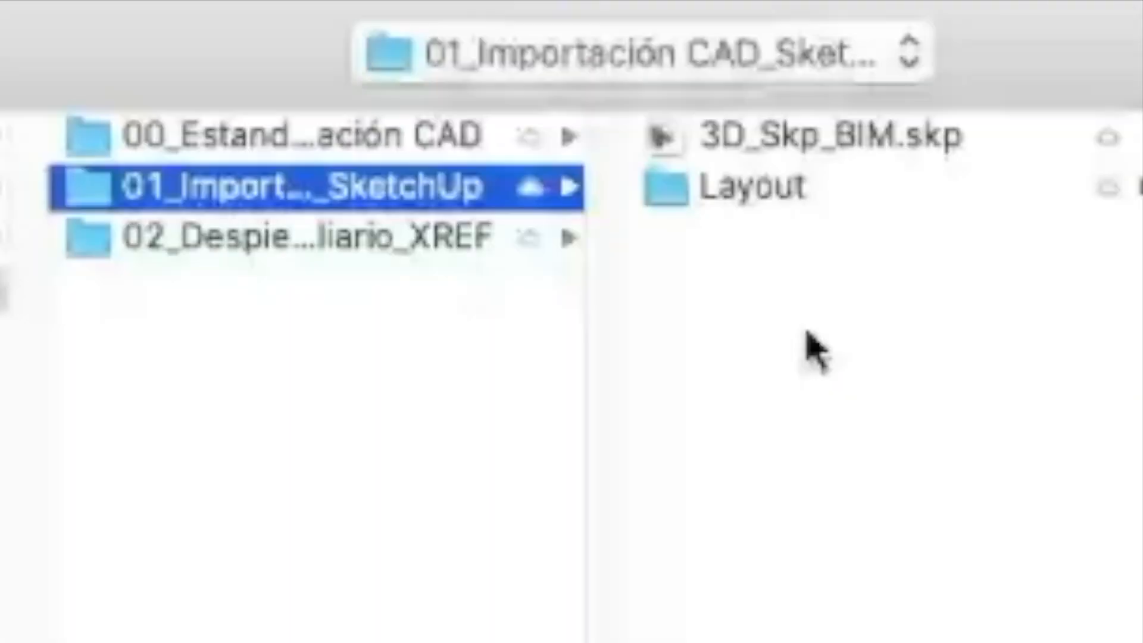
double_click(808, 143)
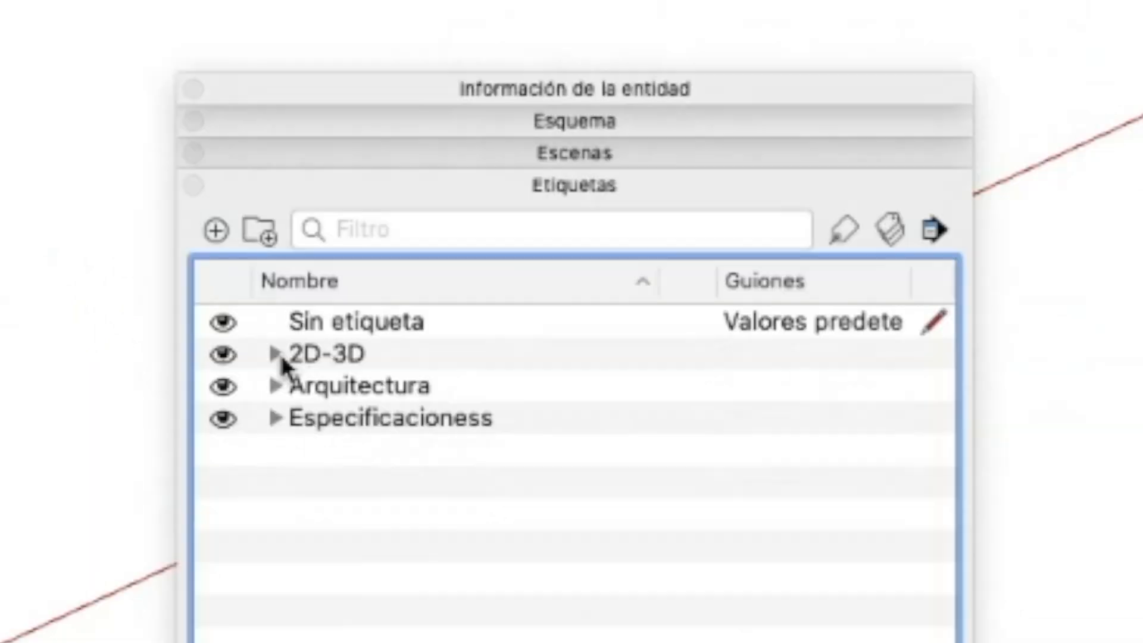
Expand the 2D-3D tag folder, show the 2D_Dibujo tag to inspect the floor plans around the model, and hide it again
left_click(869, 207)
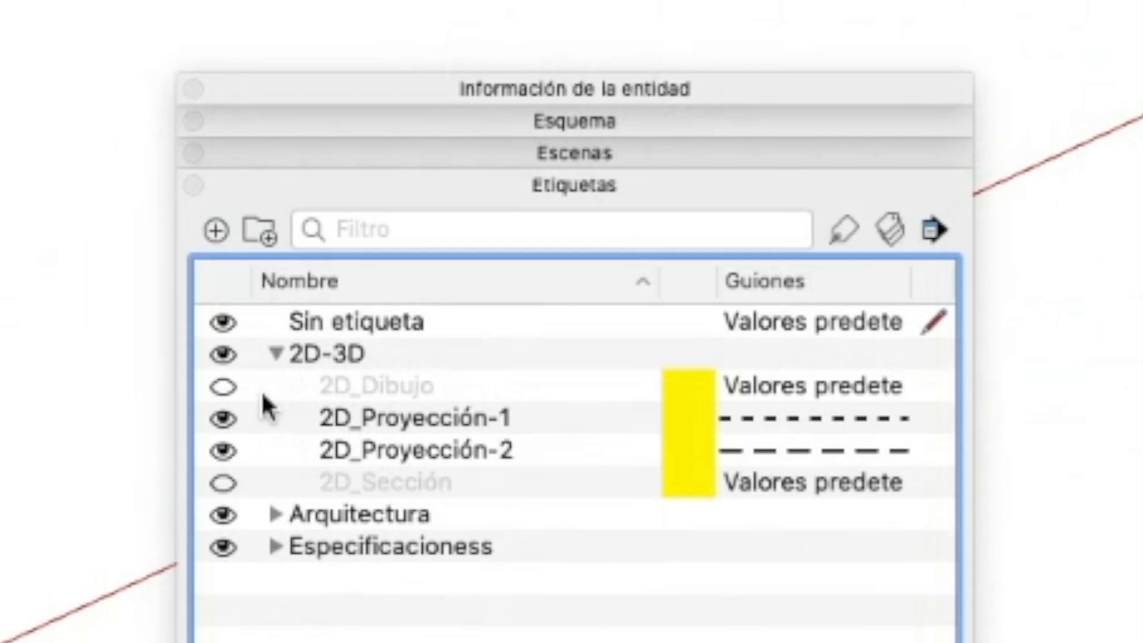
left_click(224, 387)
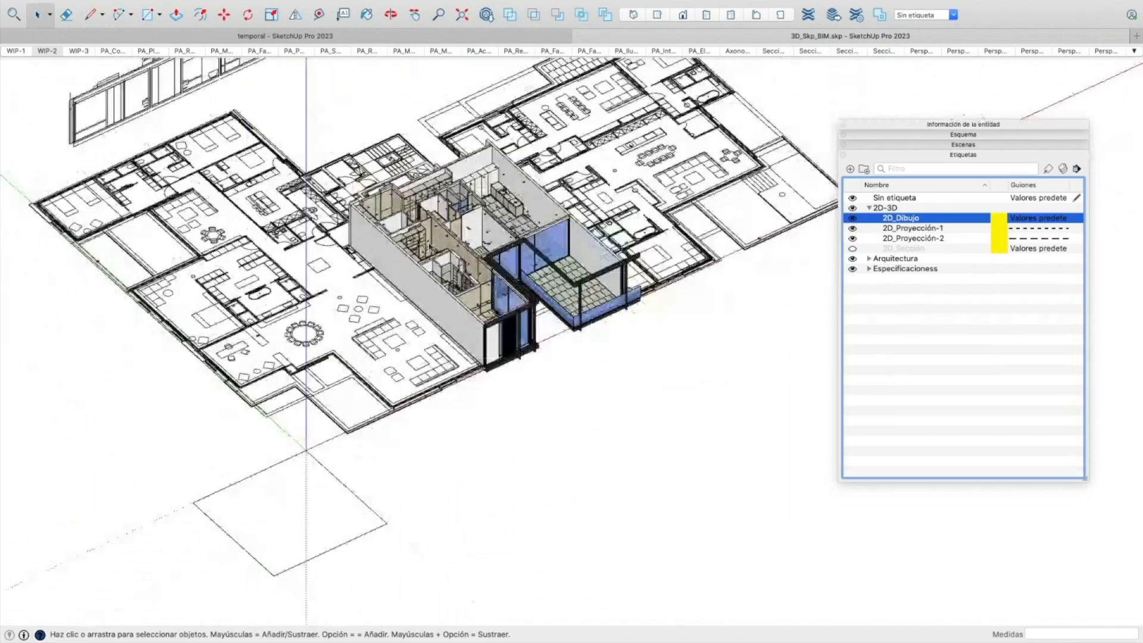
scroll(168, 299, "down", 3)
scroll(362, 353, "up", 5)
left_click_drag(485, 388, 339, 428)
scroll(383, 373, "down", 2)
scroll(383, 373, "up", 3)
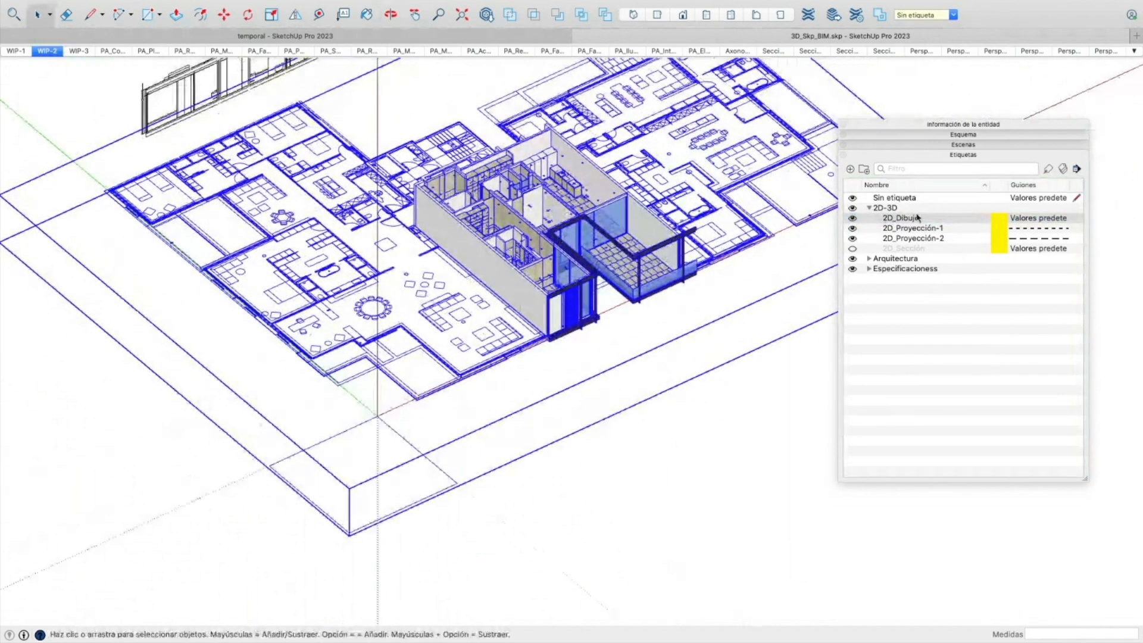
left_click(853, 218)
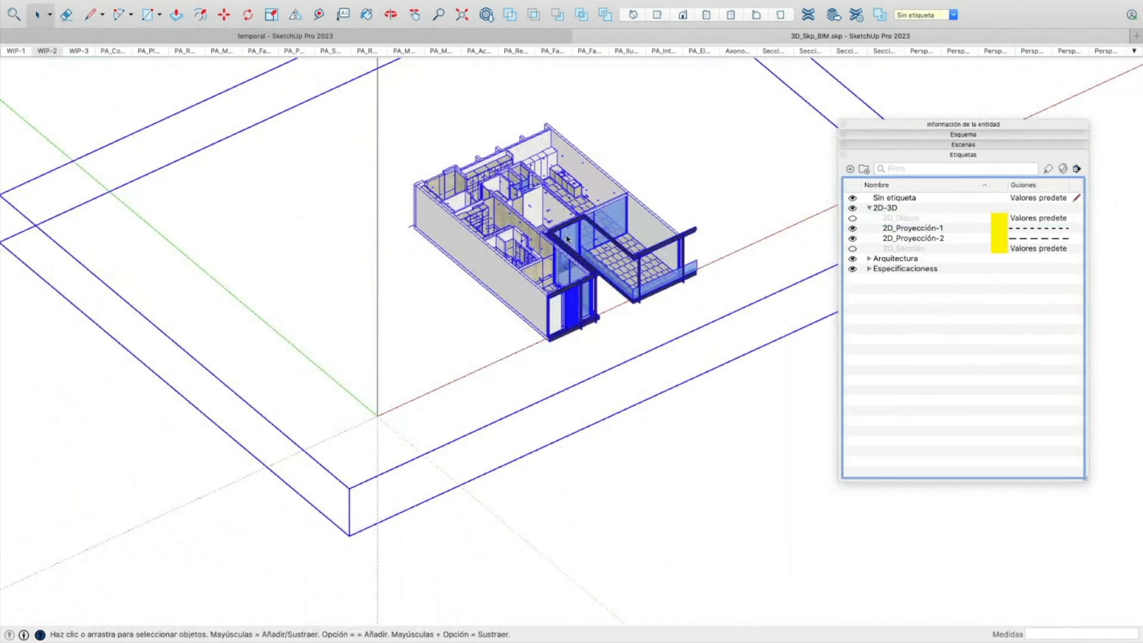
Examine the dashed projection lines on the kitchen worktop and highlight the 2D_Proyección-1 tag
scroll(570, 187, "up", 10)
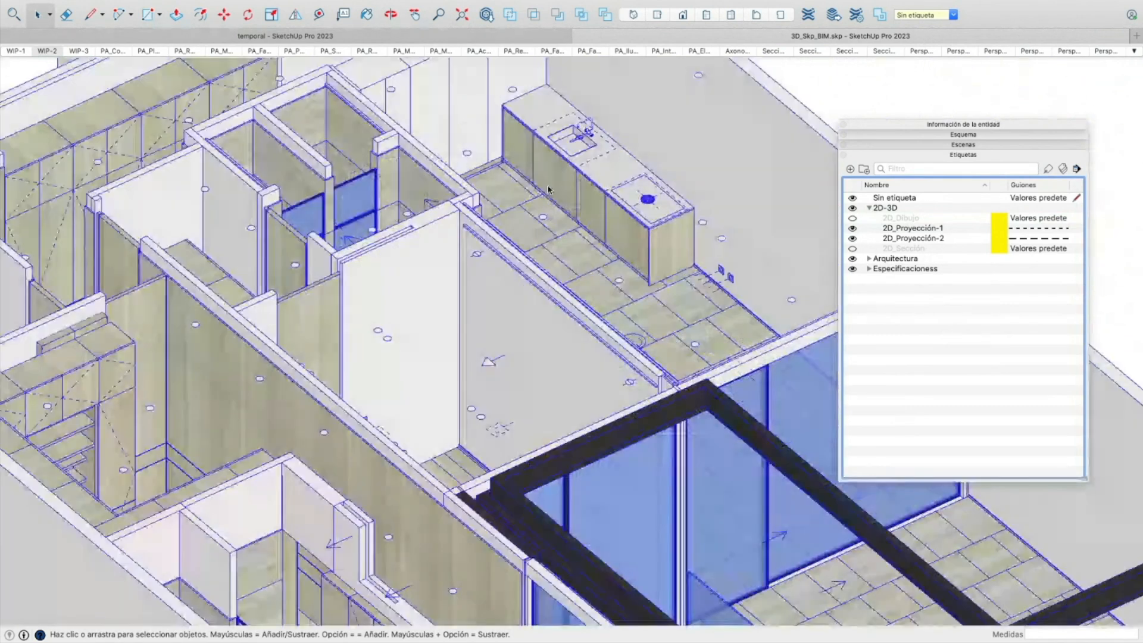
scroll(676, 189, "up", 10)
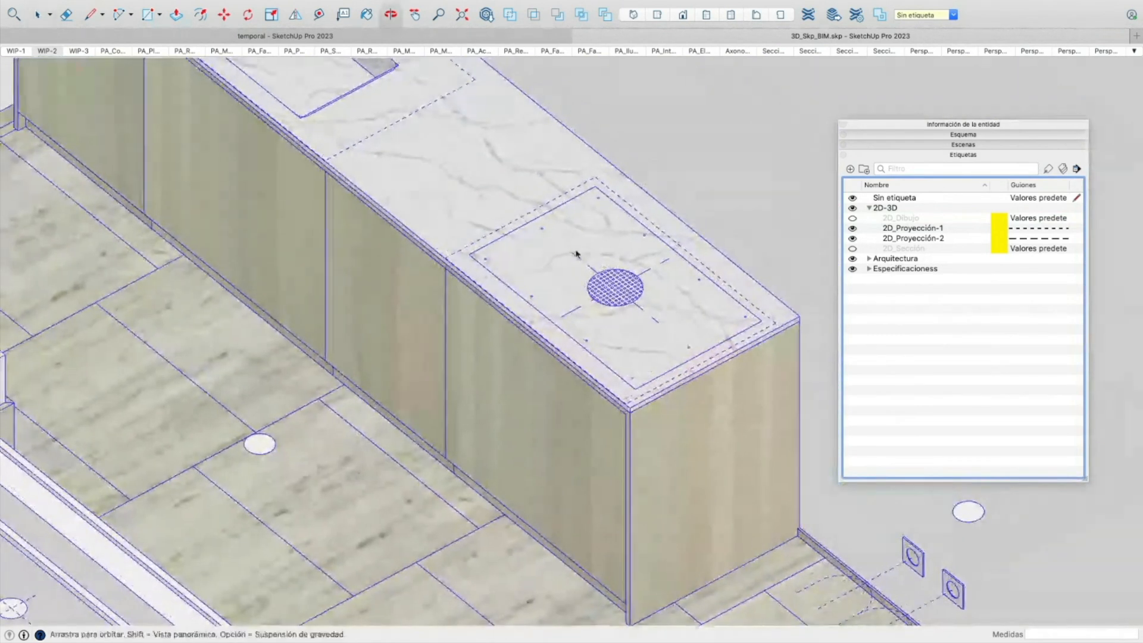
scroll(488, 229, "up", 2)
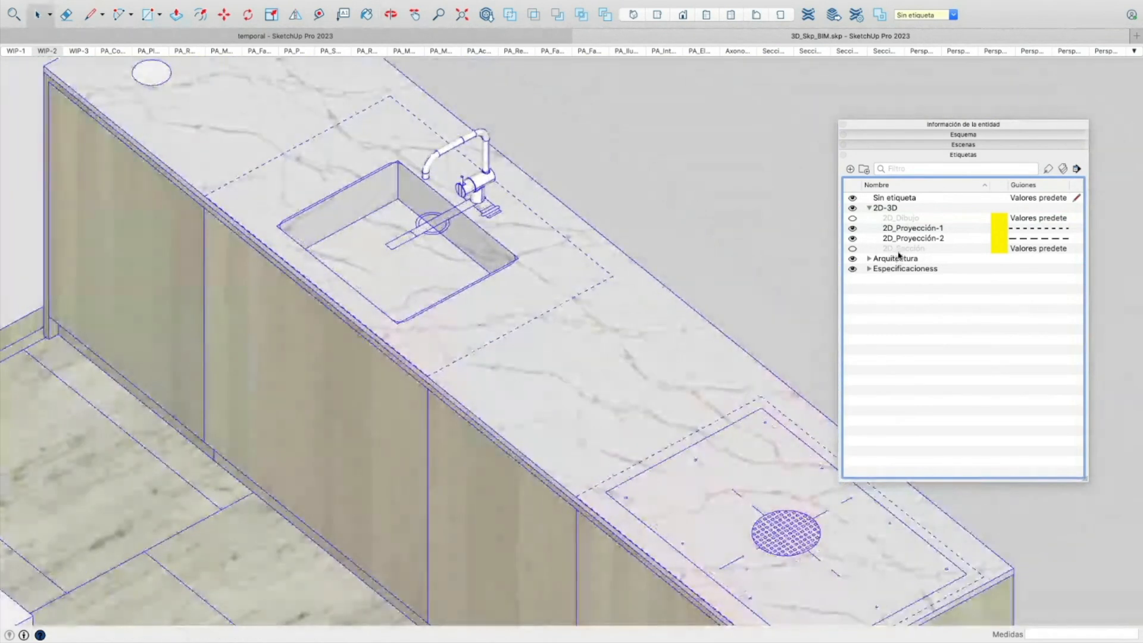
left_click(850, 233)
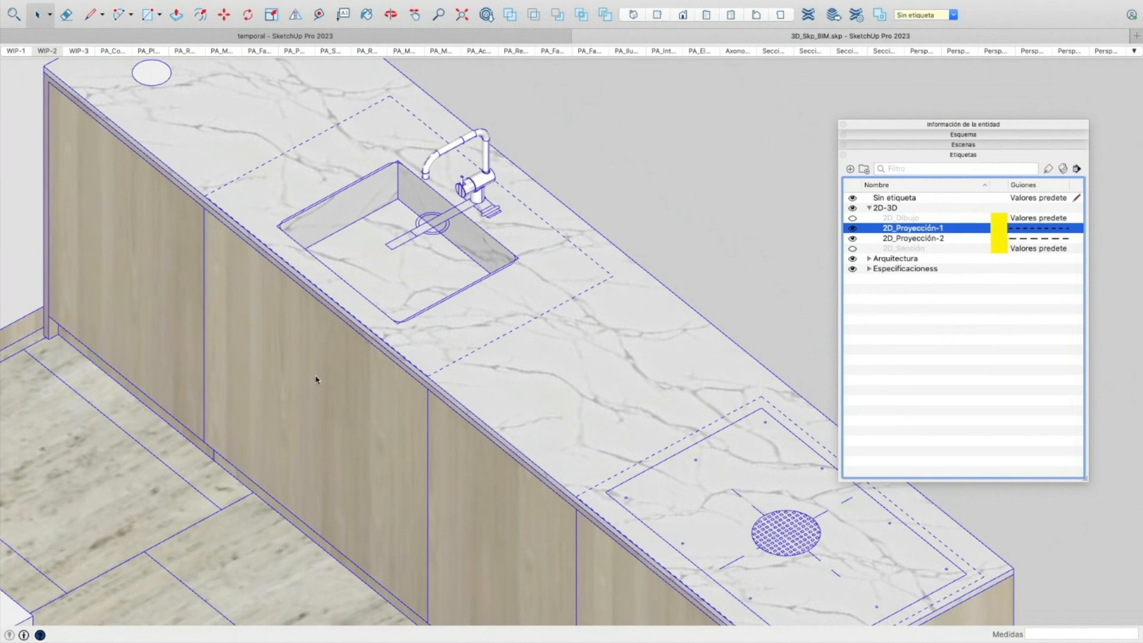
Show the 2D_Sección tag and view all the section planes around the model
scroll(316, 379, "down", 5)
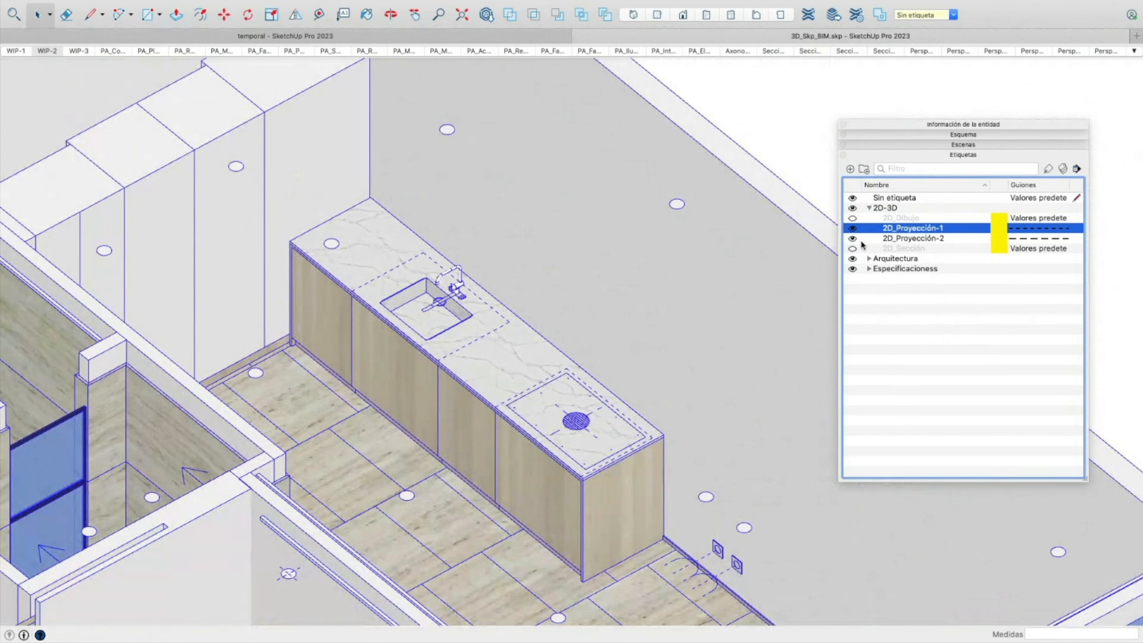
left_click(853, 249)
scroll(489, 319, "down", 10)
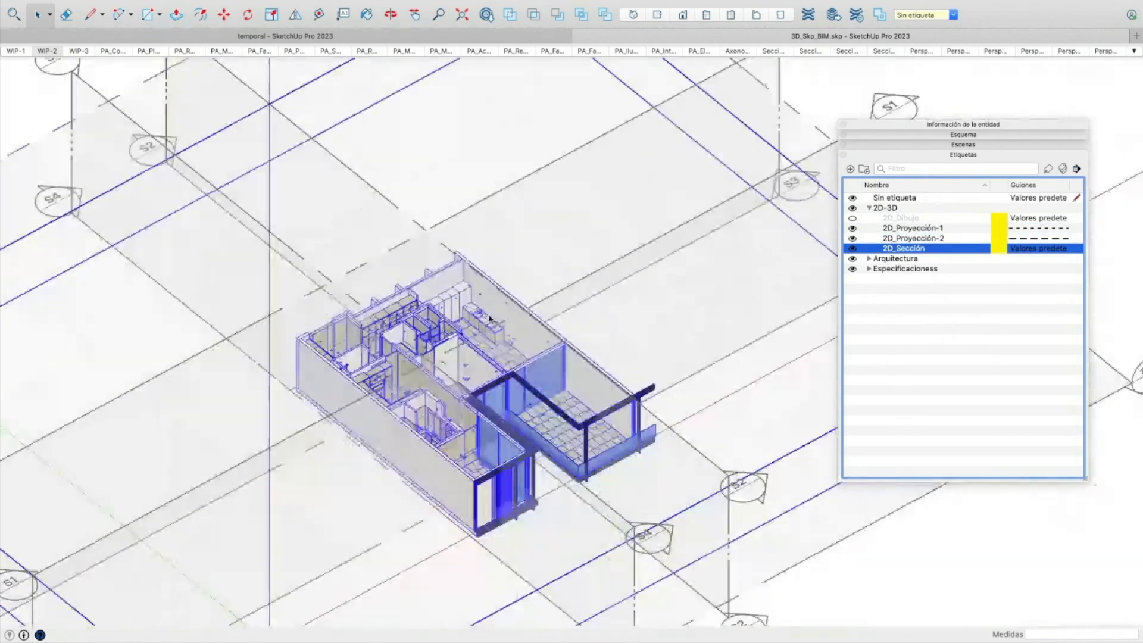
scroll(490, 318, "down", 5)
middle_click_drag(490, 319, 526, 317)
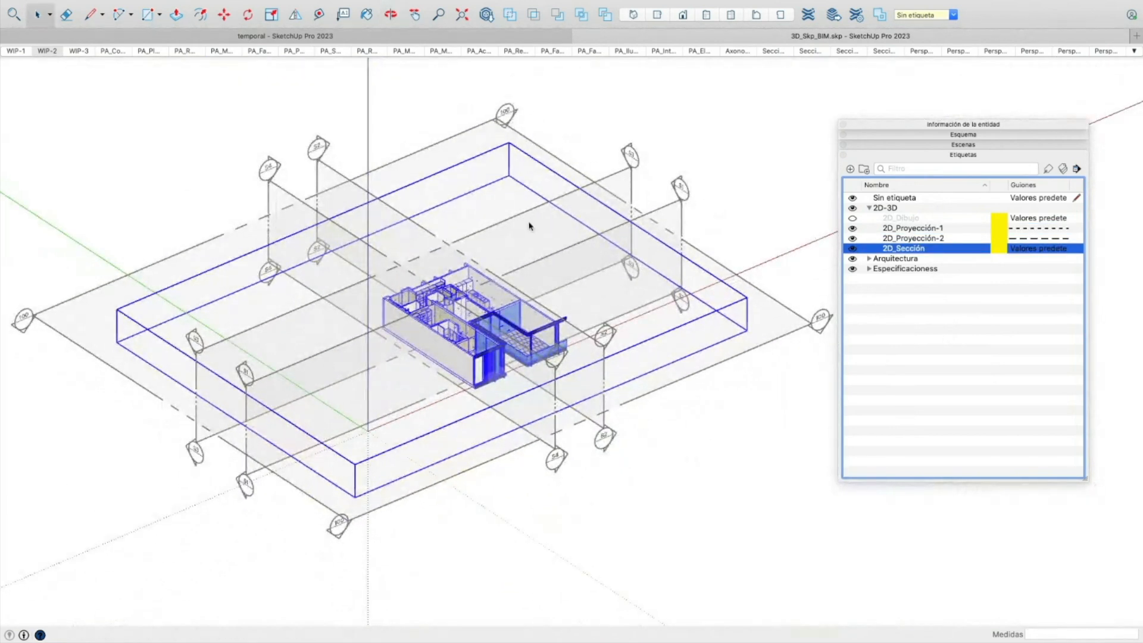
Select several section planes, open their entity information and hide the 2D_Sección tag again
scroll(715, 241, "up", 2)
left_click_drag(712, 172, 601, 241)
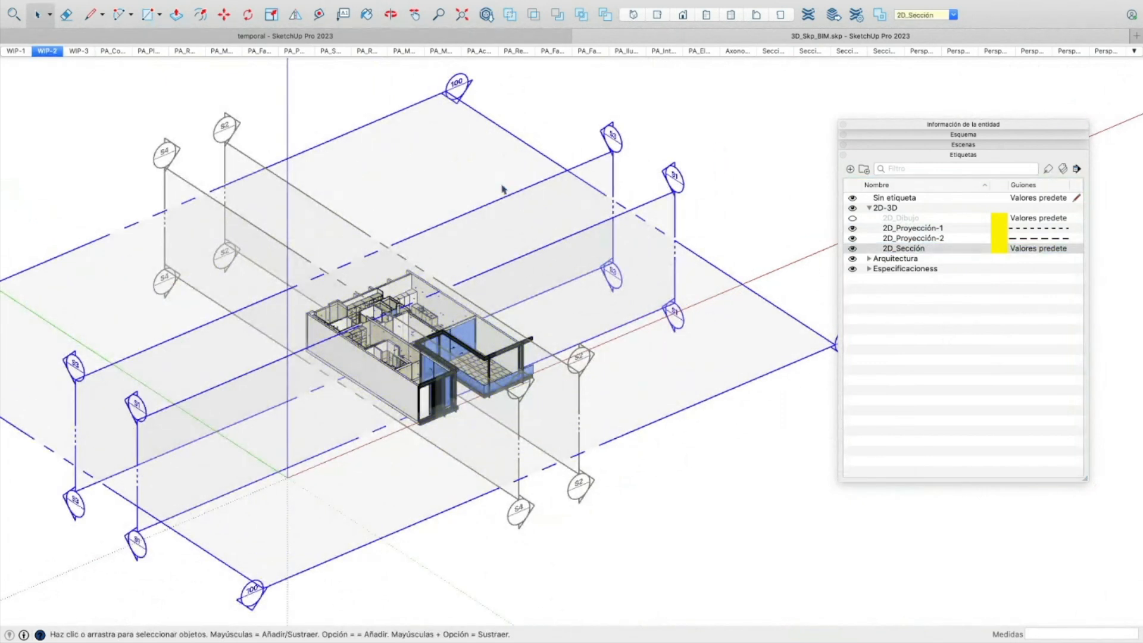
right_click(579, 198)
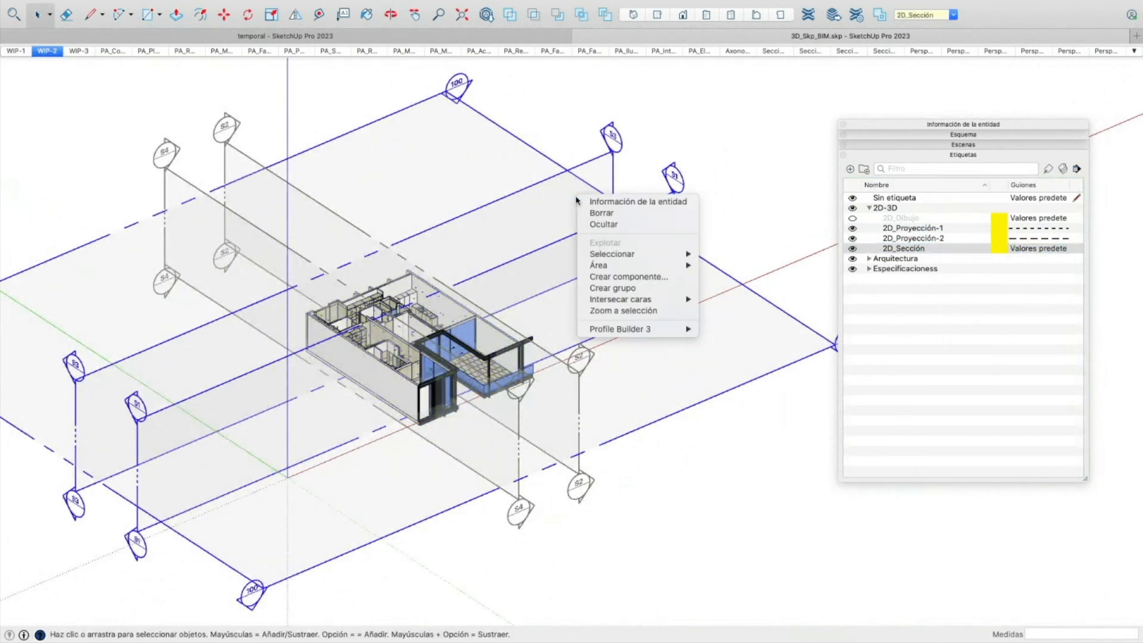
left_click(612, 202)
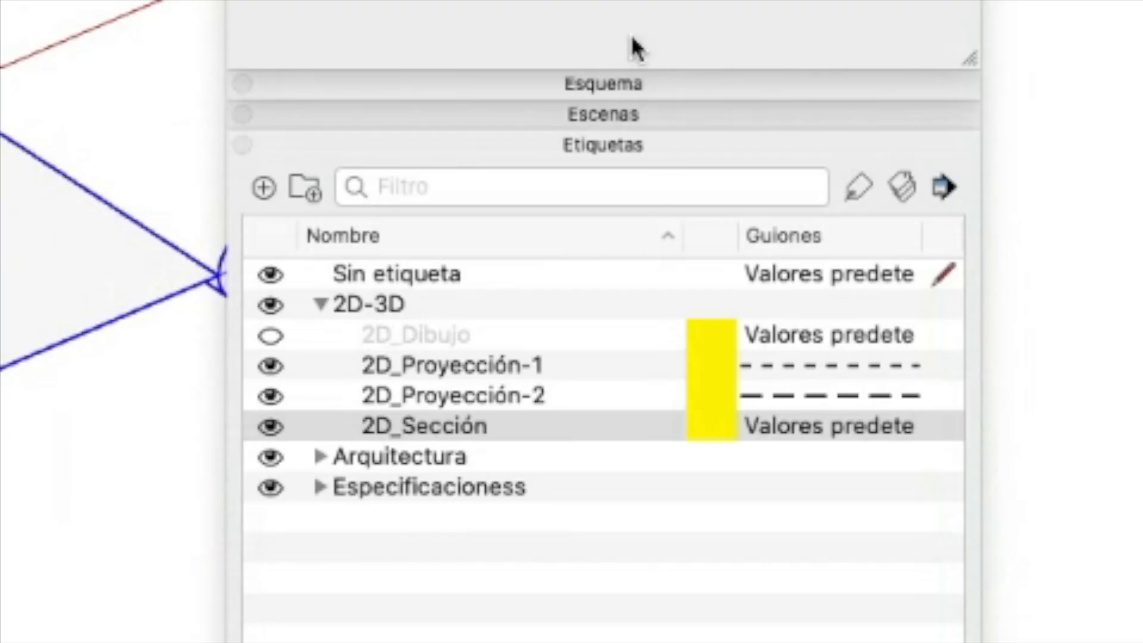
left_click(269, 432)
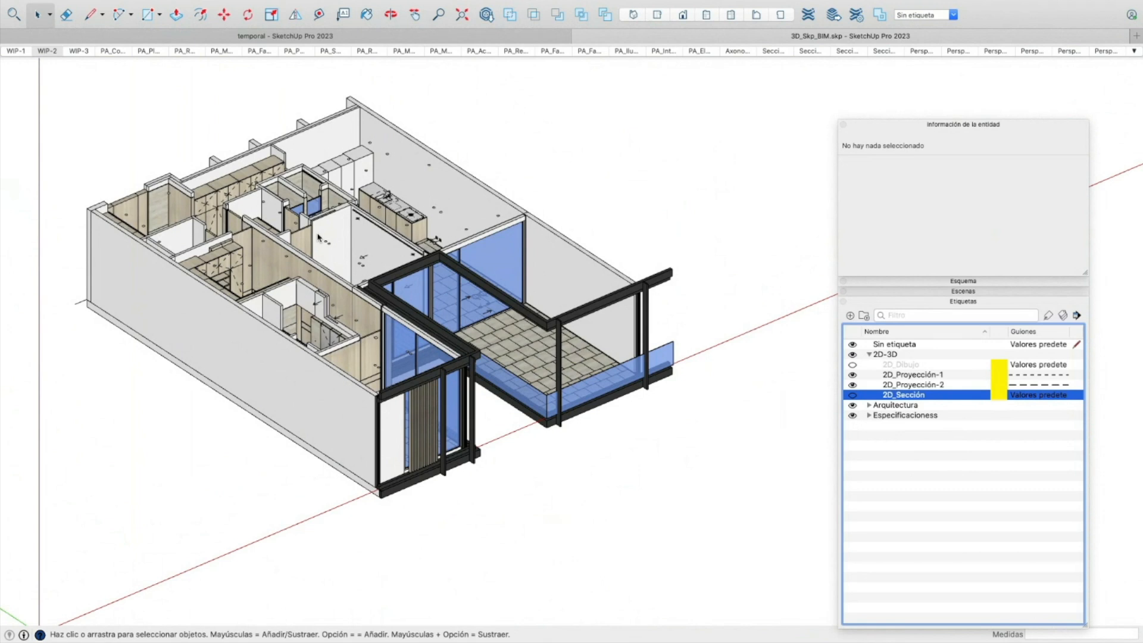
Collapse the 2D-3D folder, expand Arquitectura and hide its tags one after another from ARQ_Fachada to TEC_Ductos, keeping TEC_Eléctrico visible
left_click(869, 355)
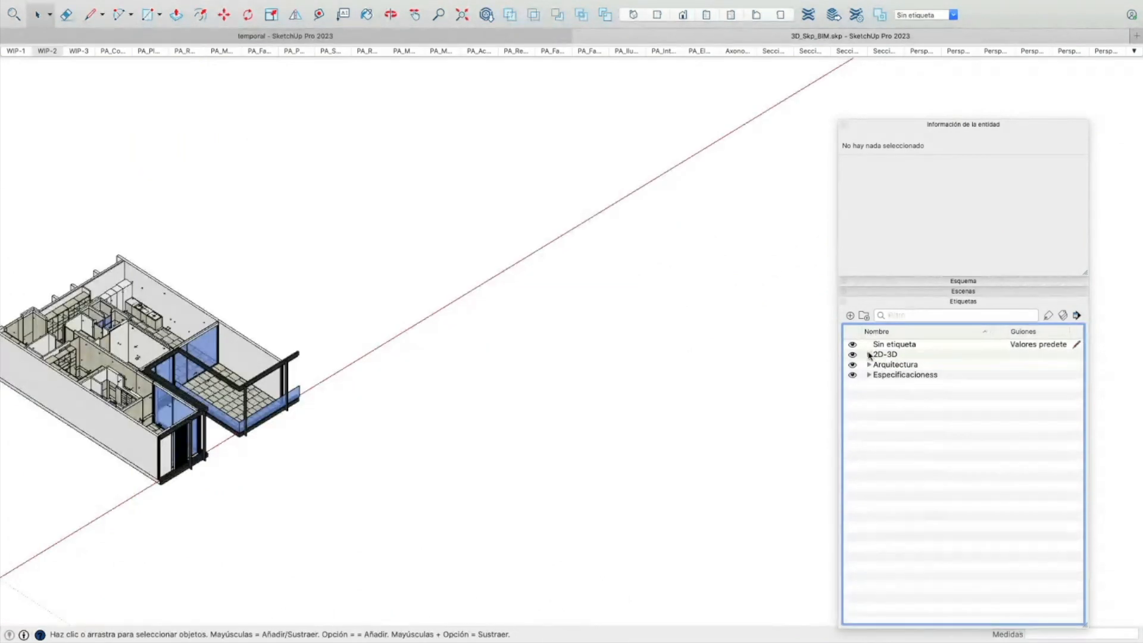
left_click(869, 365)
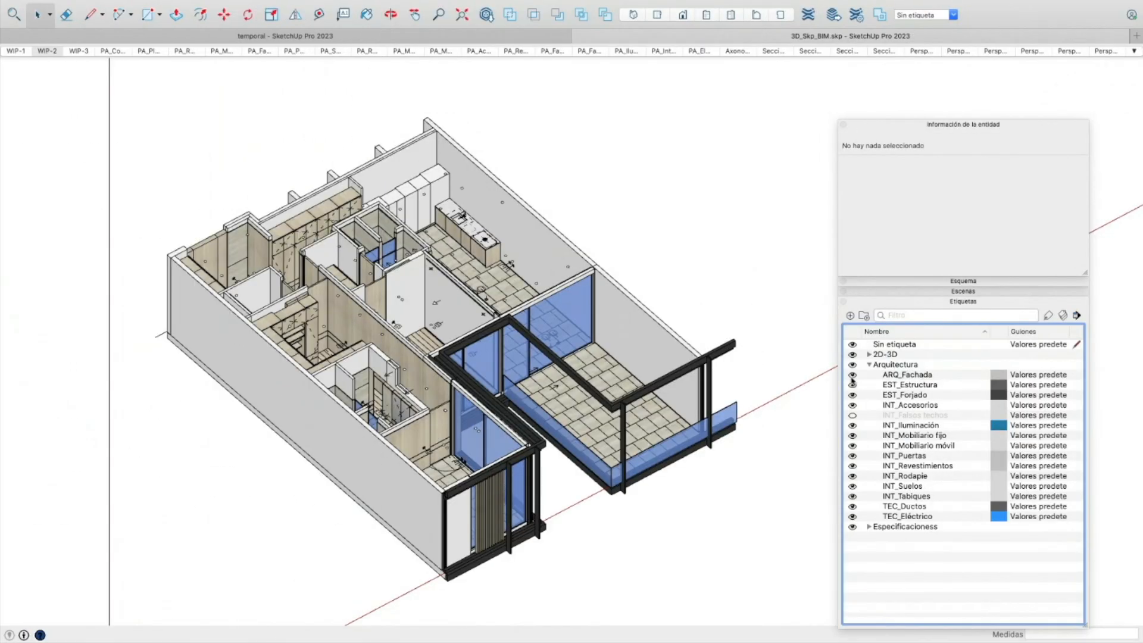
left_click(853, 374)
left_click(852, 384)
left_click(854, 406)
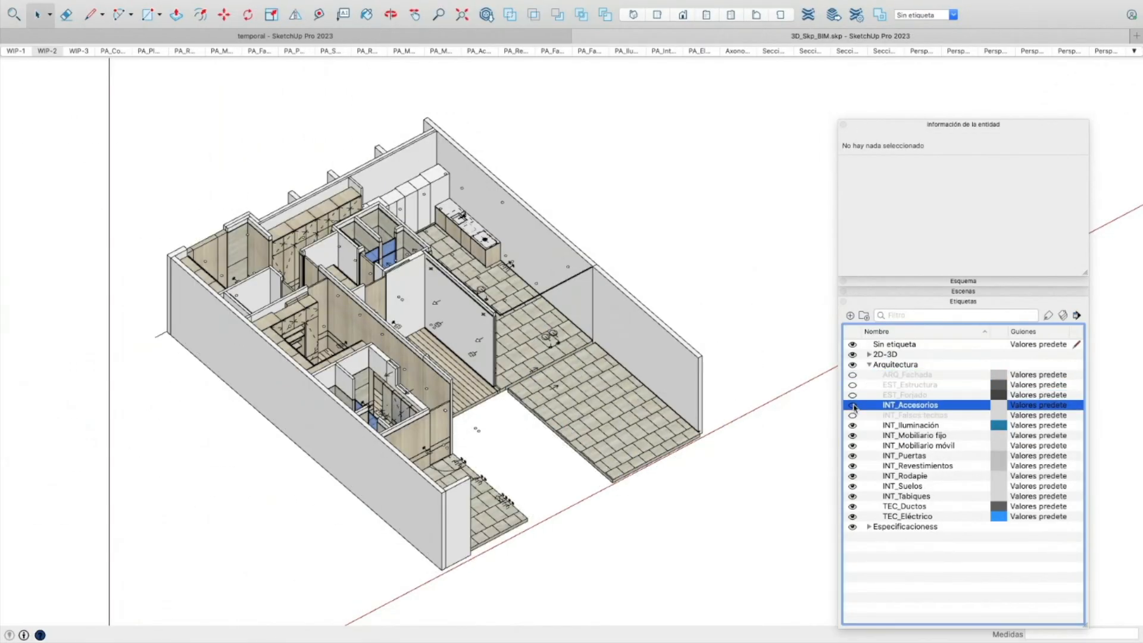
left_click(853, 425)
left_click(853, 436)
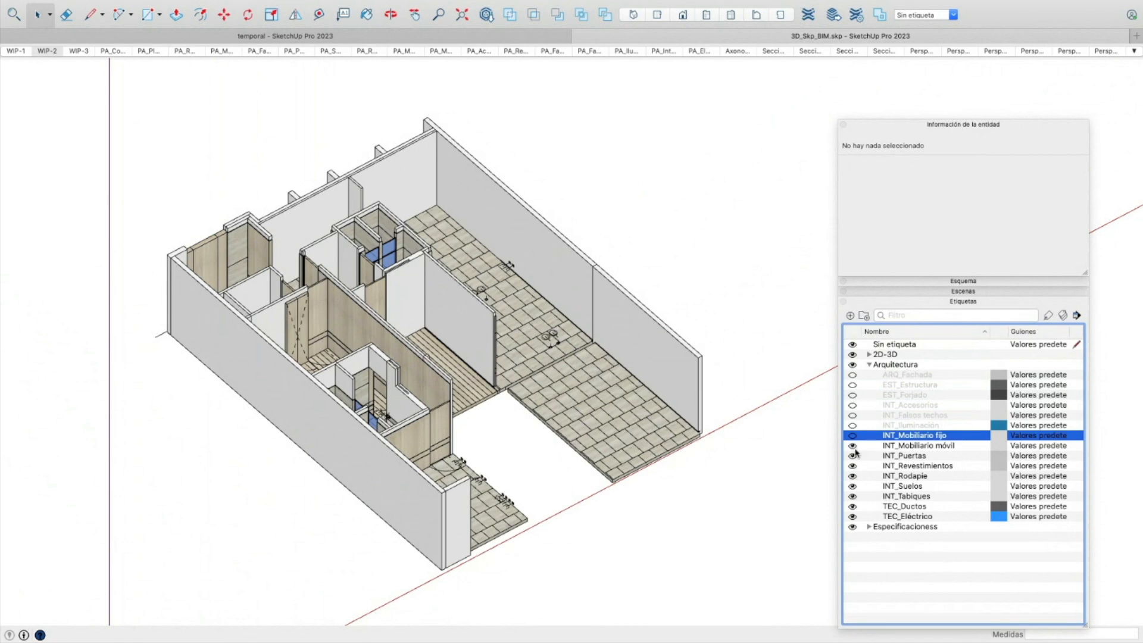
left_click(852, 445)
left_click(853, 456)
left_click(852, 477)
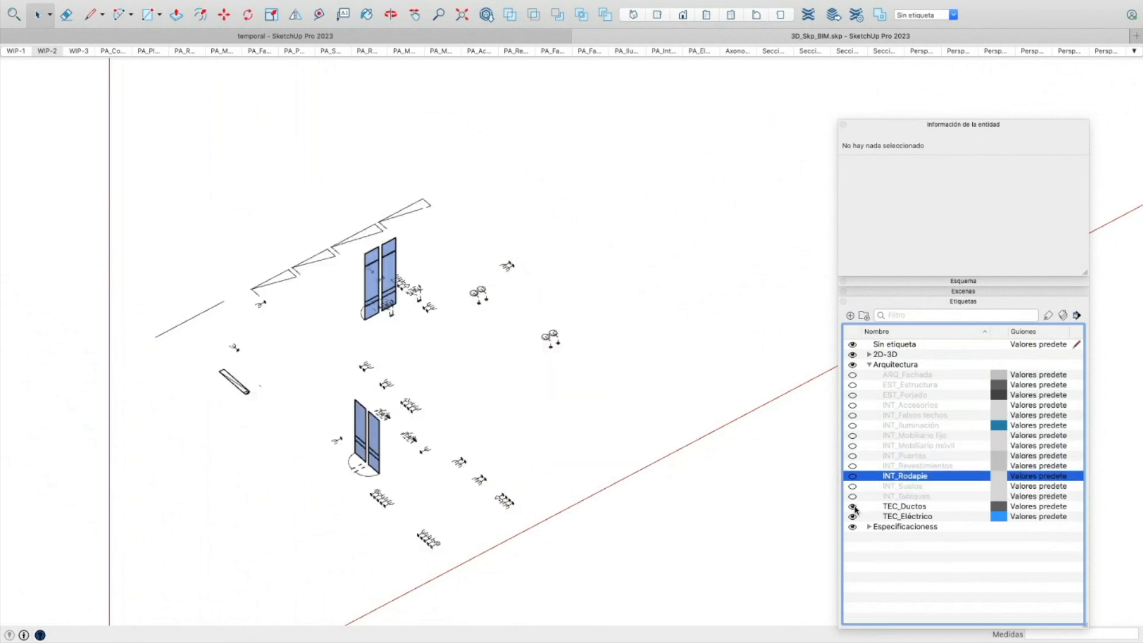
left_click(853, 506)
Show the Arquitectura tags again from INT_Tabiques up to ARQ_Fachada, including INT_Falsos techos
left_click(853, 497)
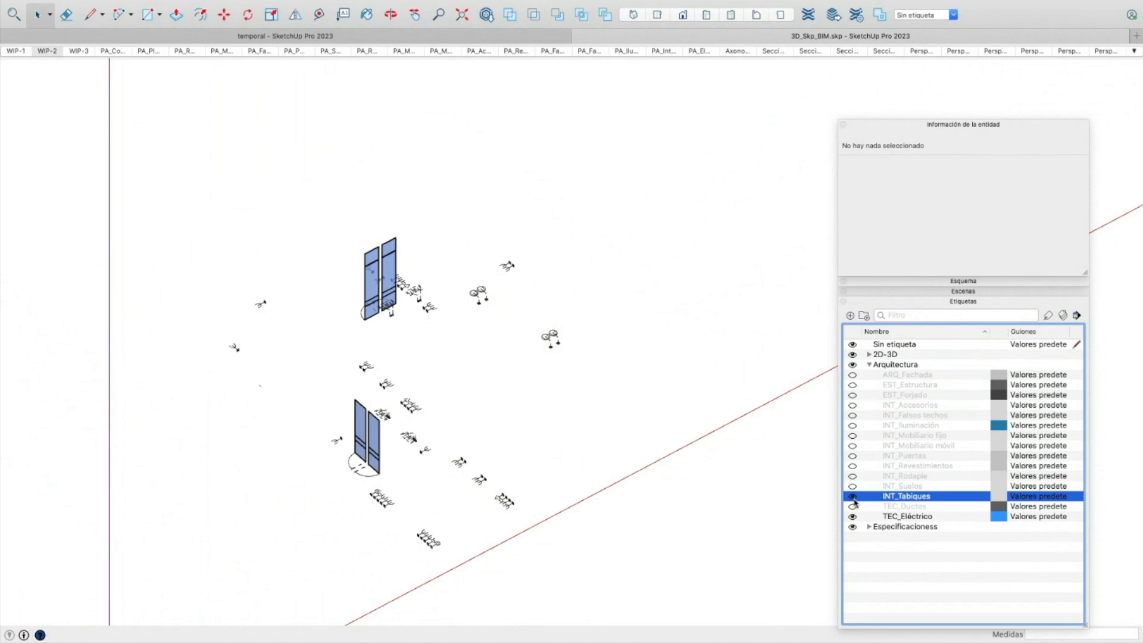
left_click(853, 487)
left_click(852, 477)
left_click(853, 466)
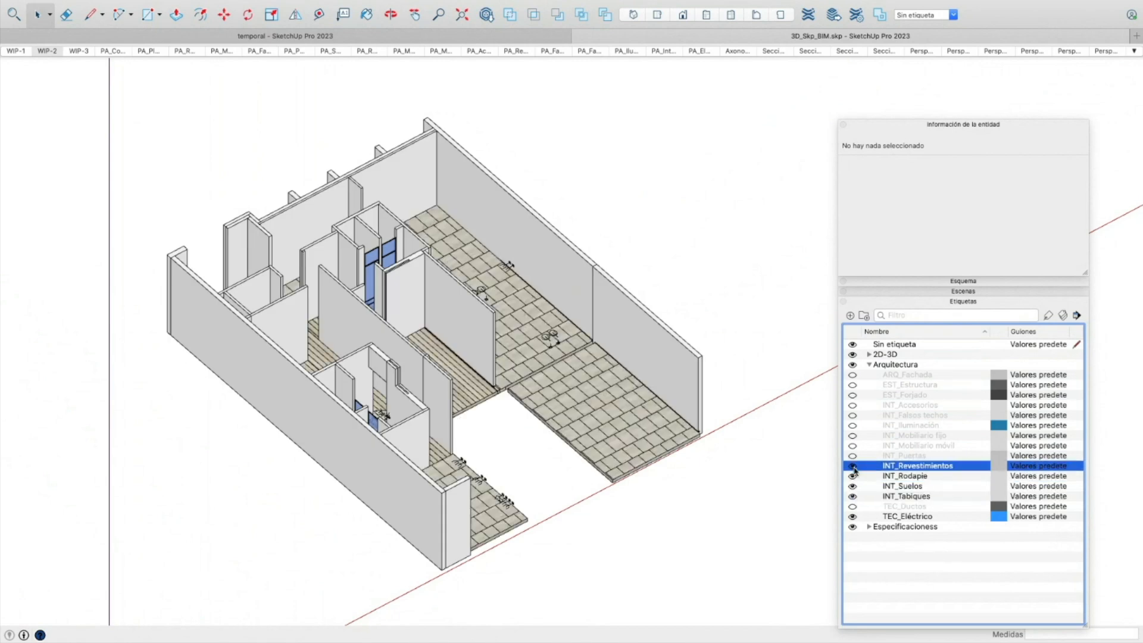
left_click(853, 457)
left_click(853, 446)
left_click(853, 436)
left_click(853, 425)
left_click(853, 405)
left_click(852, 423)
left_click(852, 415)
left_click(853, 394)
left_click(852, 385)
left_click(853, 374)
Open the partition walls group to examine it in isolation from several angles, and leave the group
middle_click_drag(673, 334, 644, 323)
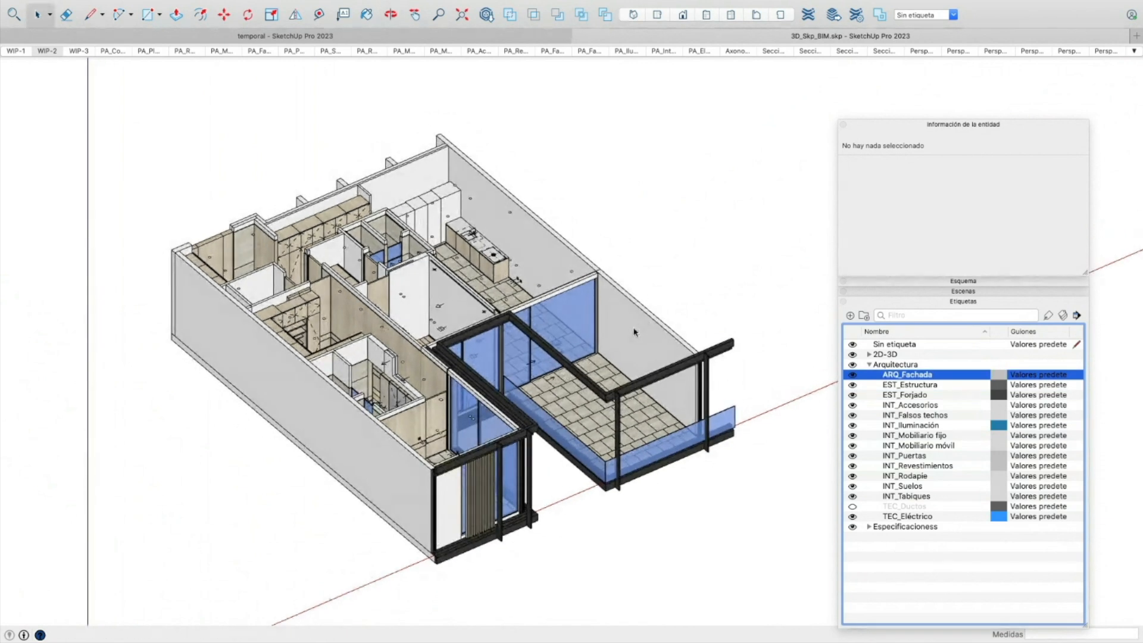
double_click(641, 334)
double_click(641, 334)
middle_click_drag(500, 296, 457, 348)
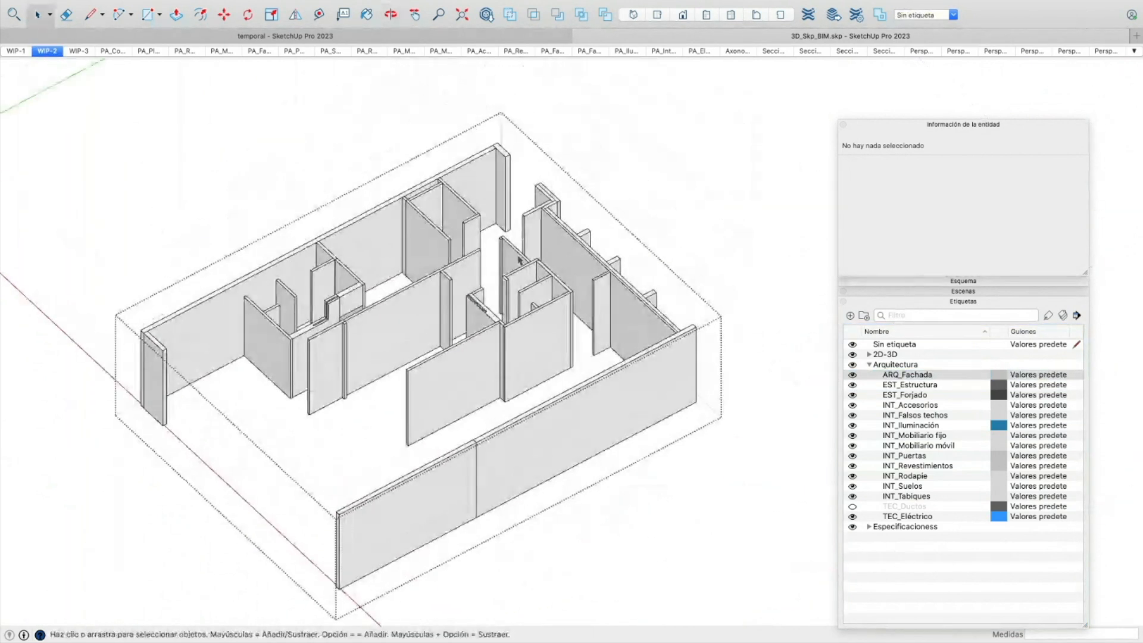
middle_click_drag(340, 394, 393, 390)
key("Escape")
scroll(415, 424, "up", 3)
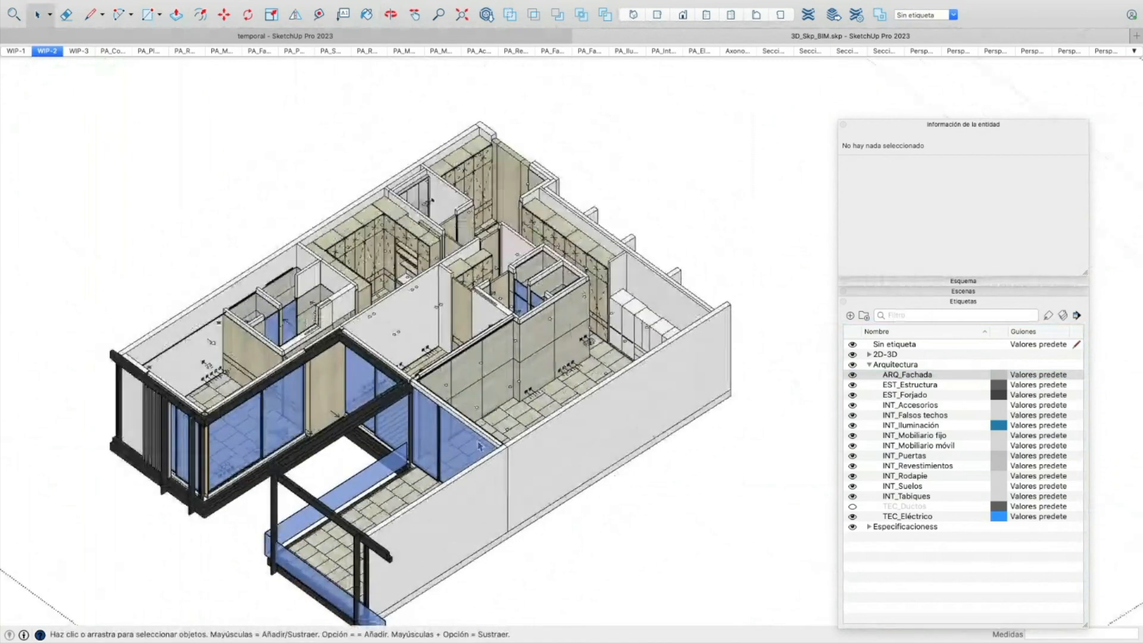
Open the glazed facade and the wood wall cladding groups to examine each from closer and different angles
double_click(406, 410)
middle_click_drag(404, 409, 504, 332, "shift")
key("Escape")
scroll(321, 309, "up", 3)
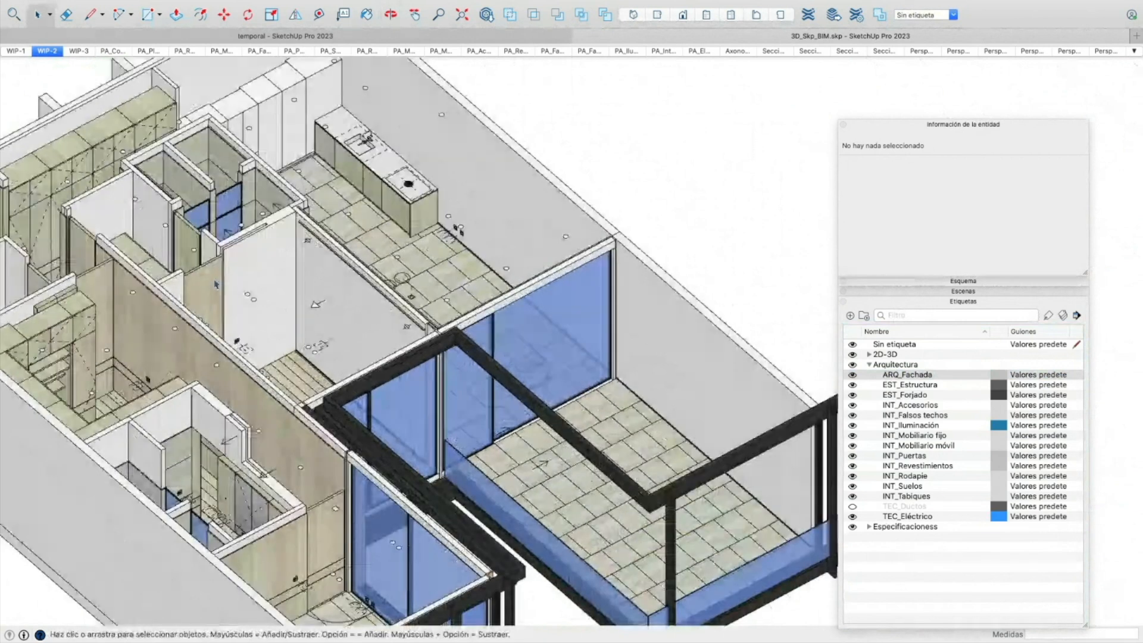
double_click(216, 285)
scroll(369, 268, "up", 5)
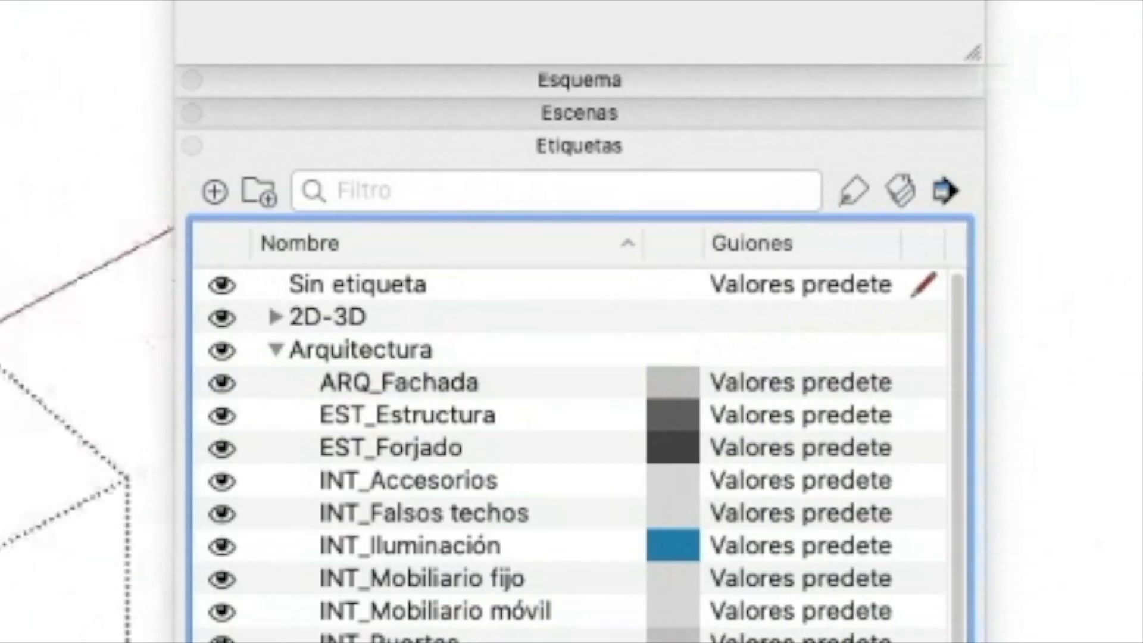
Collapse Arquitectura and hide the ESP_Madera_01, ESP_Madera exterior, ESP_Interruptores and ESP_Mármol travertino-2 tags in the Especificacioness folder
left_click(277, 352)
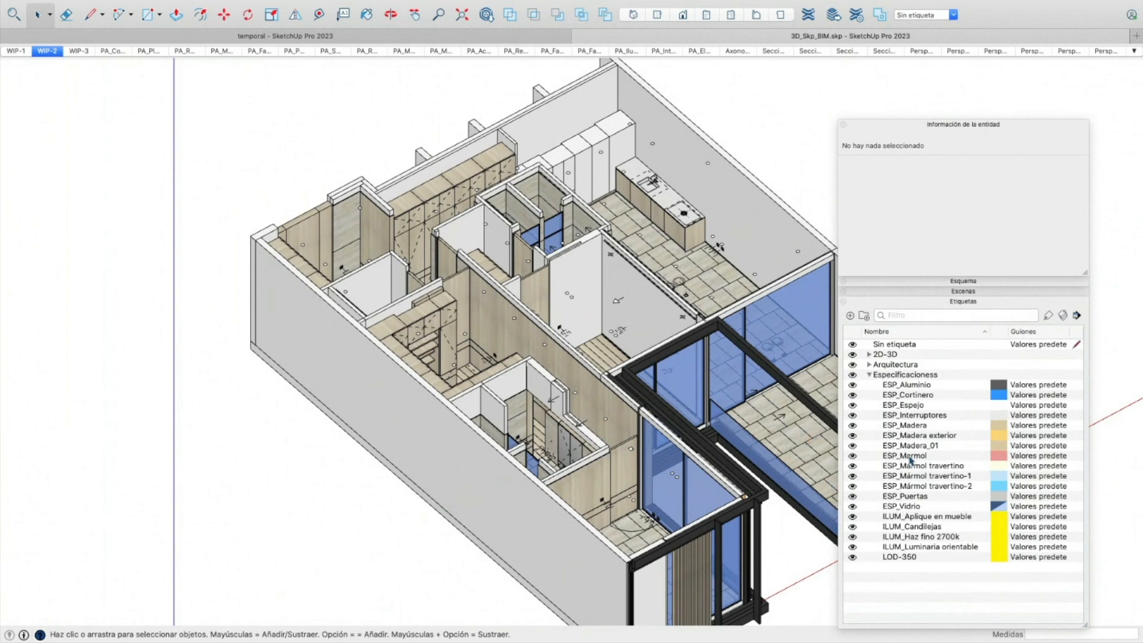
left_click(853, 446)
left_click(853, 435)
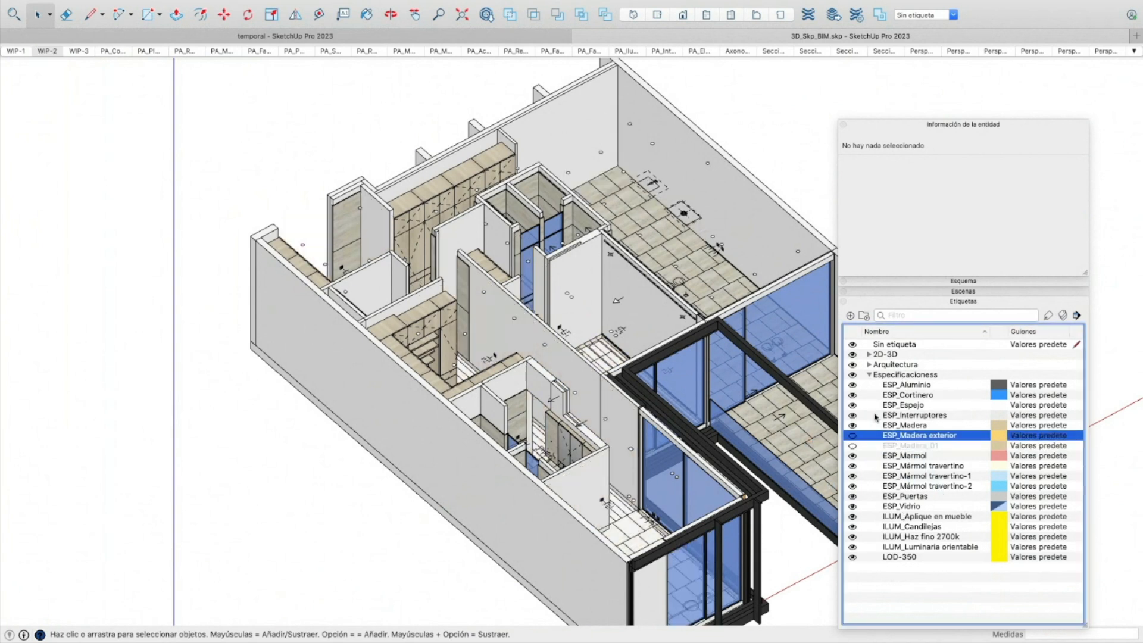
left_click(853, 415)
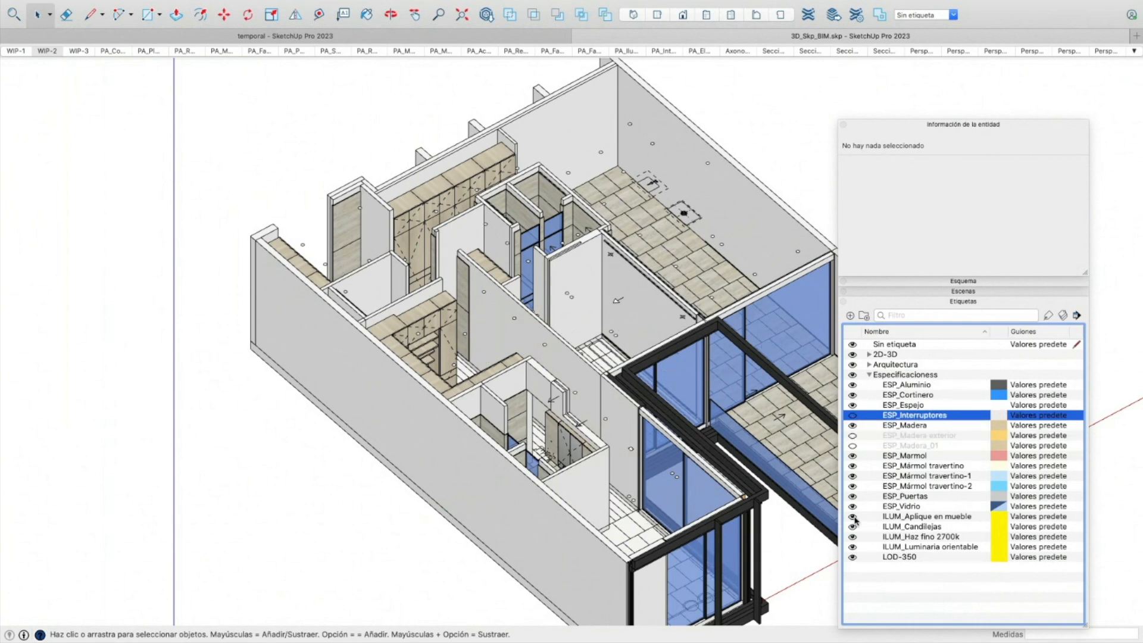
left_click(853, 486)
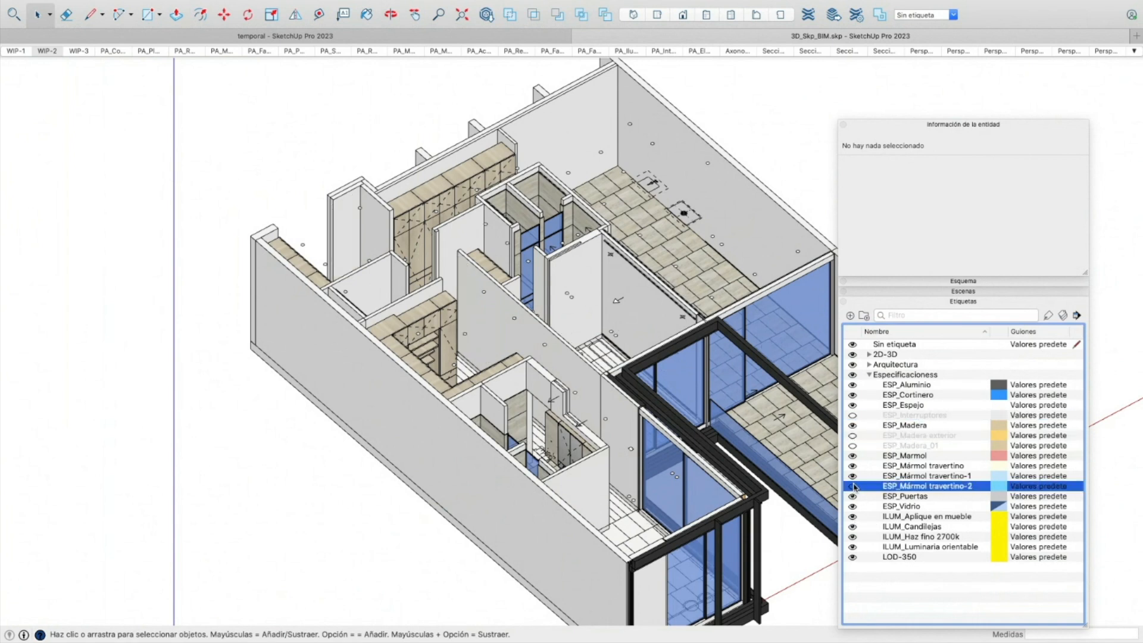
Paste the copied 2D floor plan group in place, relative to the origin of the BIM model
middle_click_drag(743, 459, 493, 429, "shift")
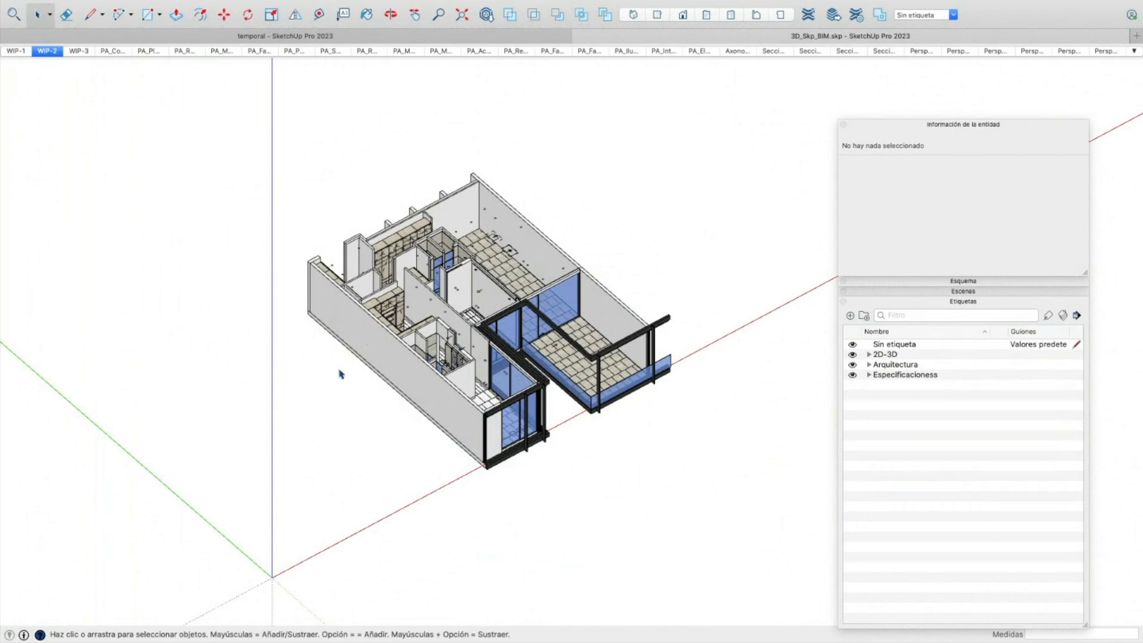
scroll(416, 307, "down", 4)
scroll(416, 308, "up", 3)
middle_click_drag(333, 405, 280, 485)
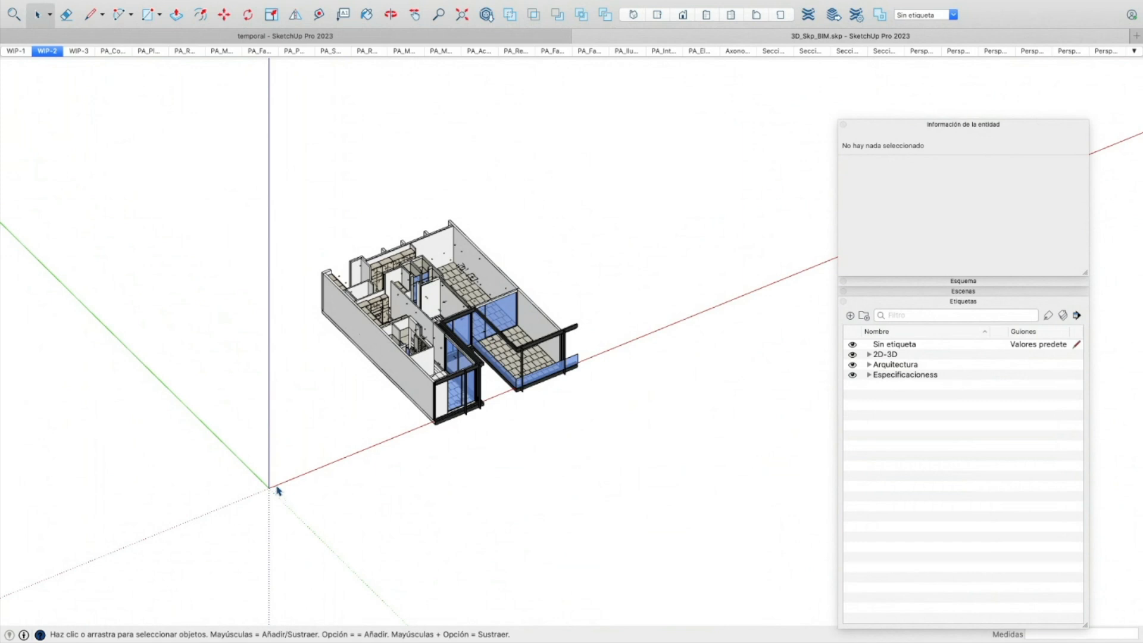
left_click(137, 6)
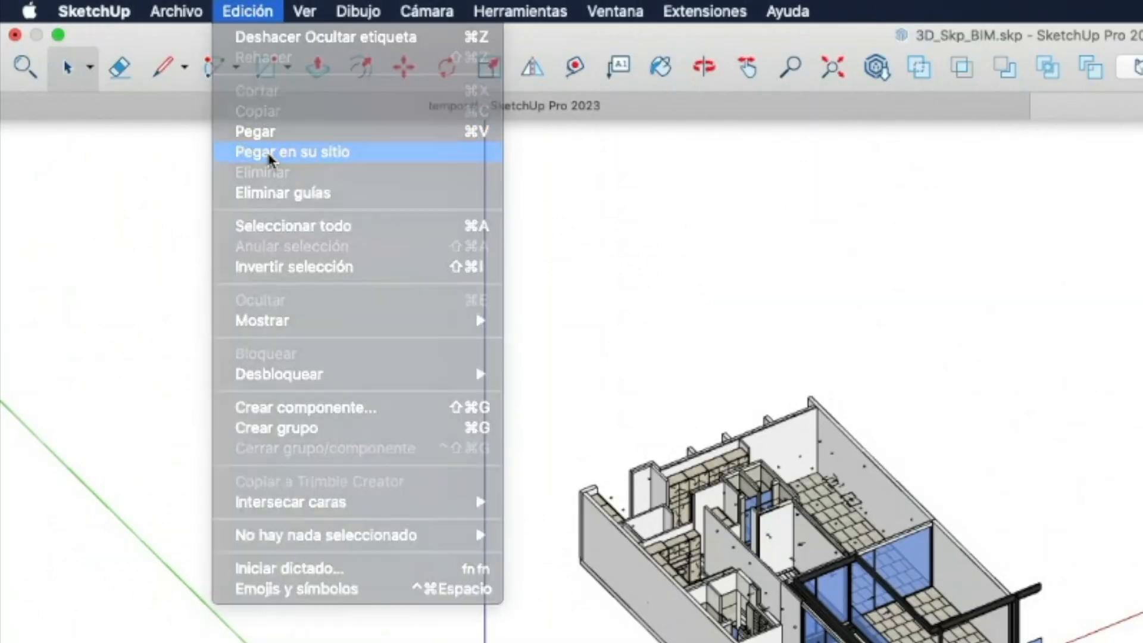
left_click(270, 153)
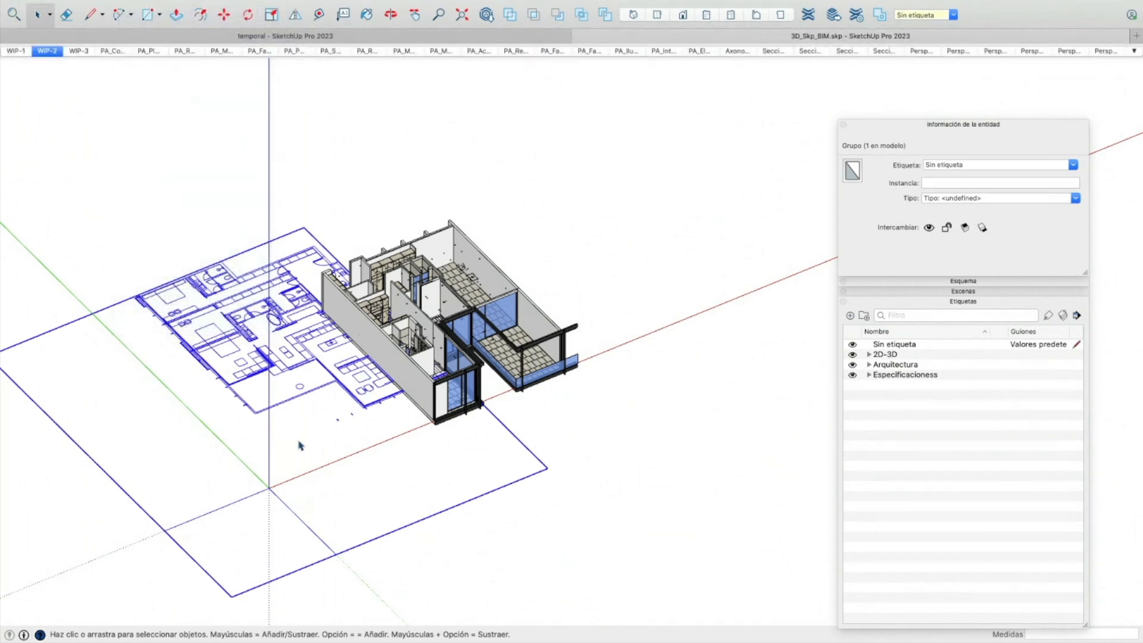
Display the model outline together with the tags and expand the Especificacioness, Arquitectura and 2D-3D tag folders to review them
mouse_move(248, 373)
middle_mouse_down()
mouse_move(334, 358)
mouse_move(292, 253)
middle_mouse_up()
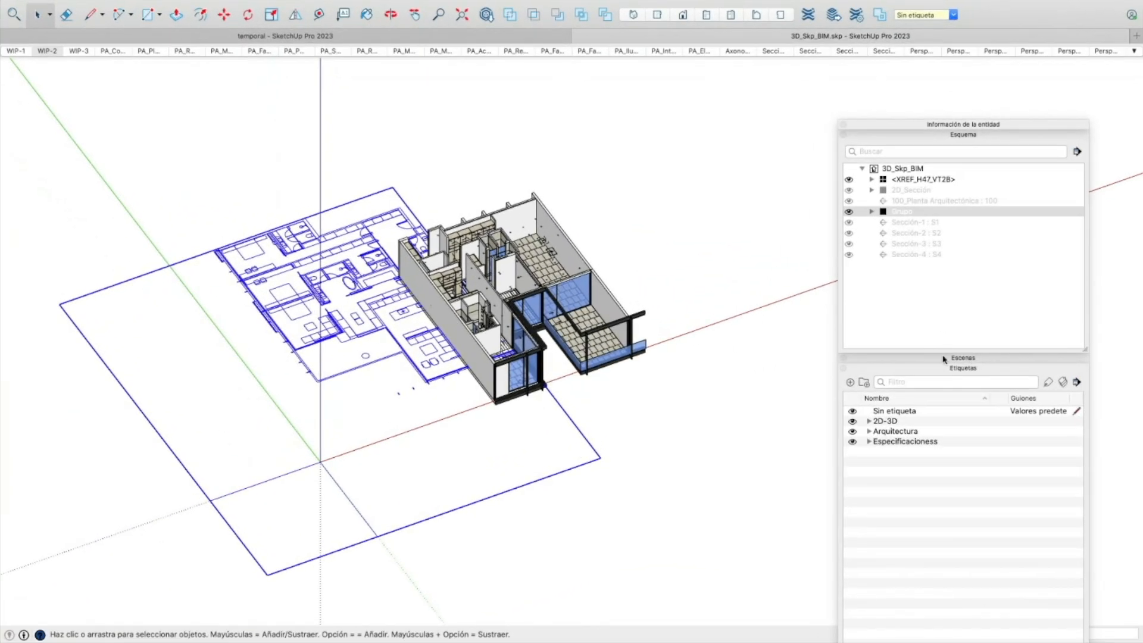
left_click(941, 373)
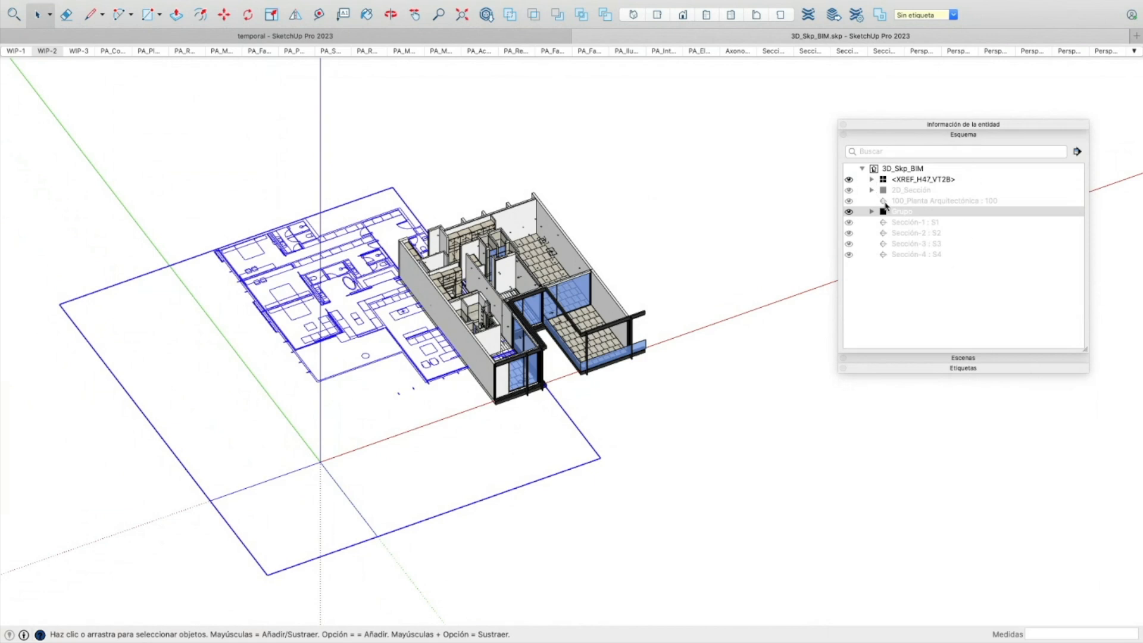
left_click(966, 370)
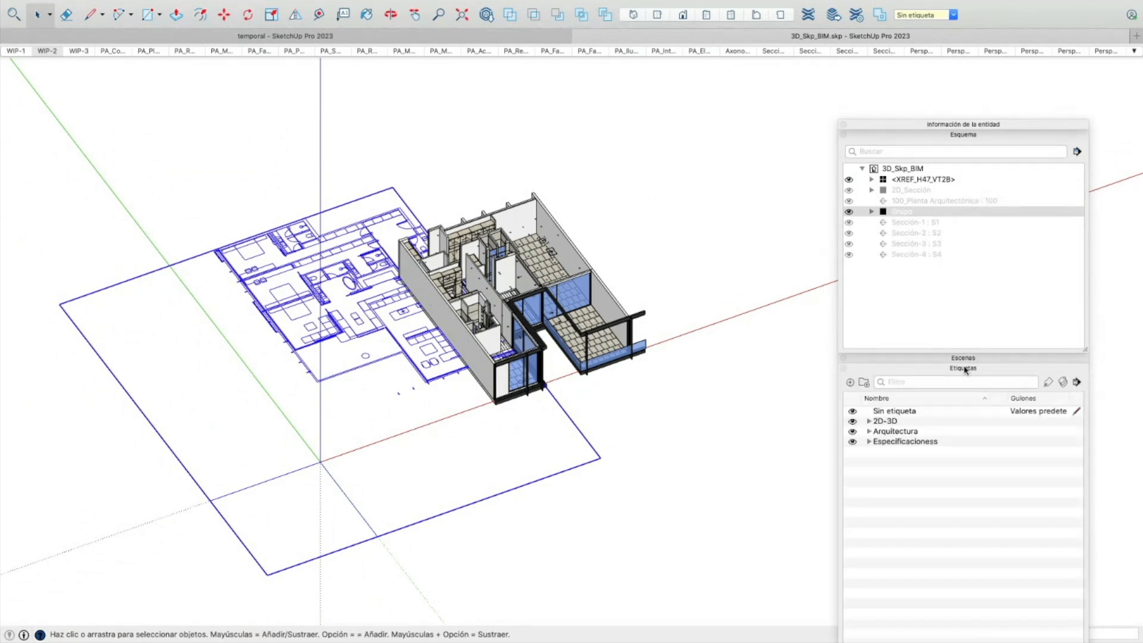
left_click(869, 441)
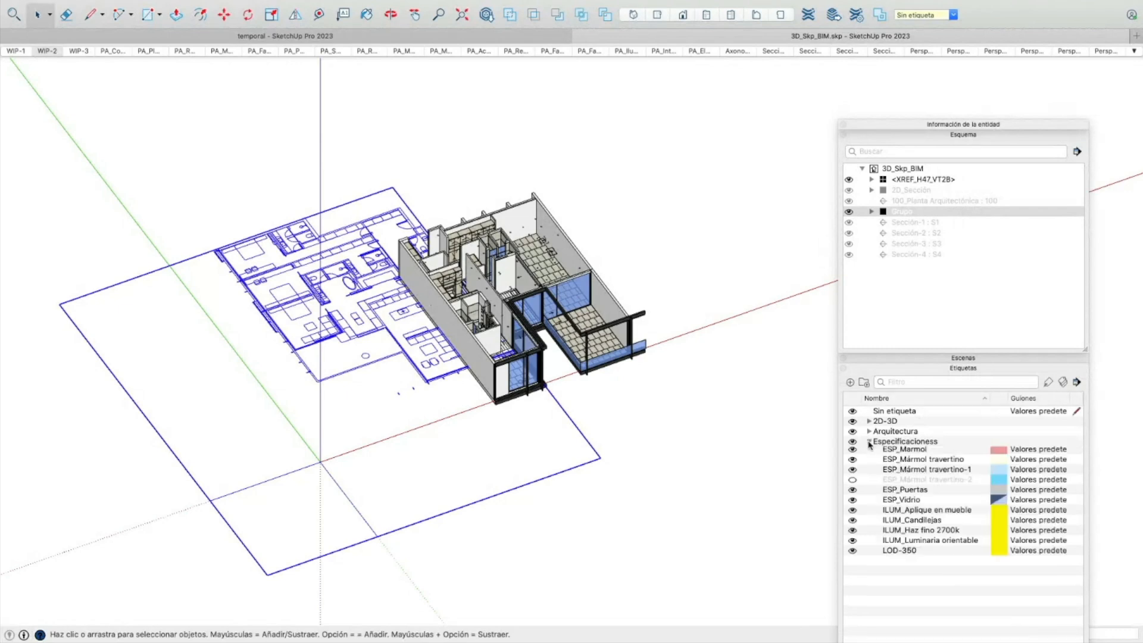
left_click(868, 432)
left_click(870, 422)
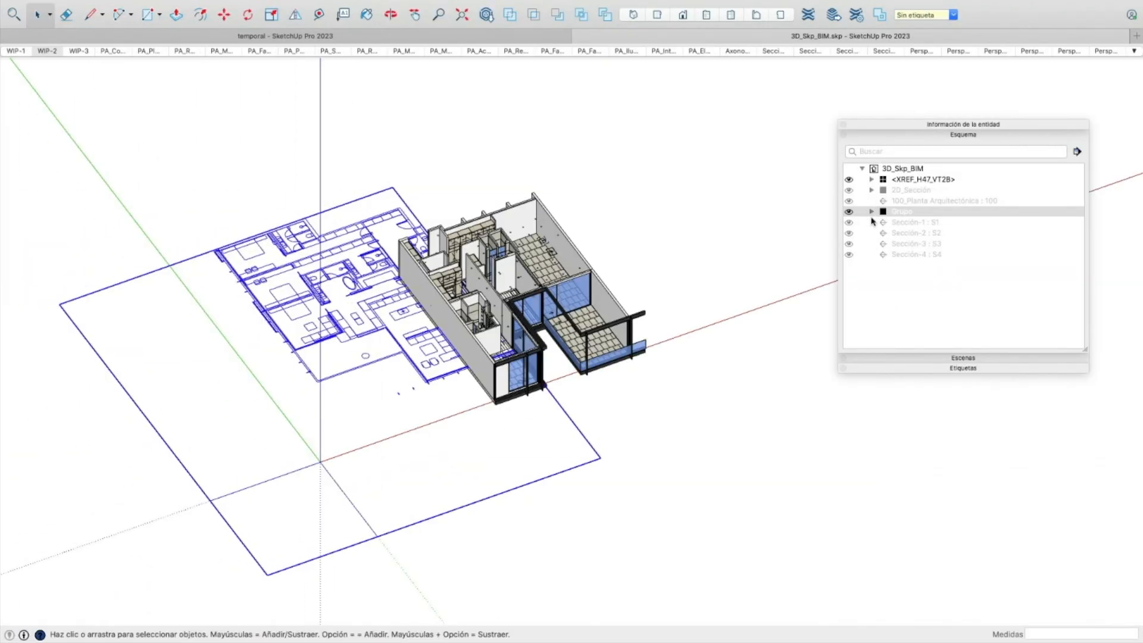
Expand the XREF_H47_VT2B component in the model outline and inspect the entity information of the component and its ARQ_Fachada flotante group
mouse_move(929, 3)
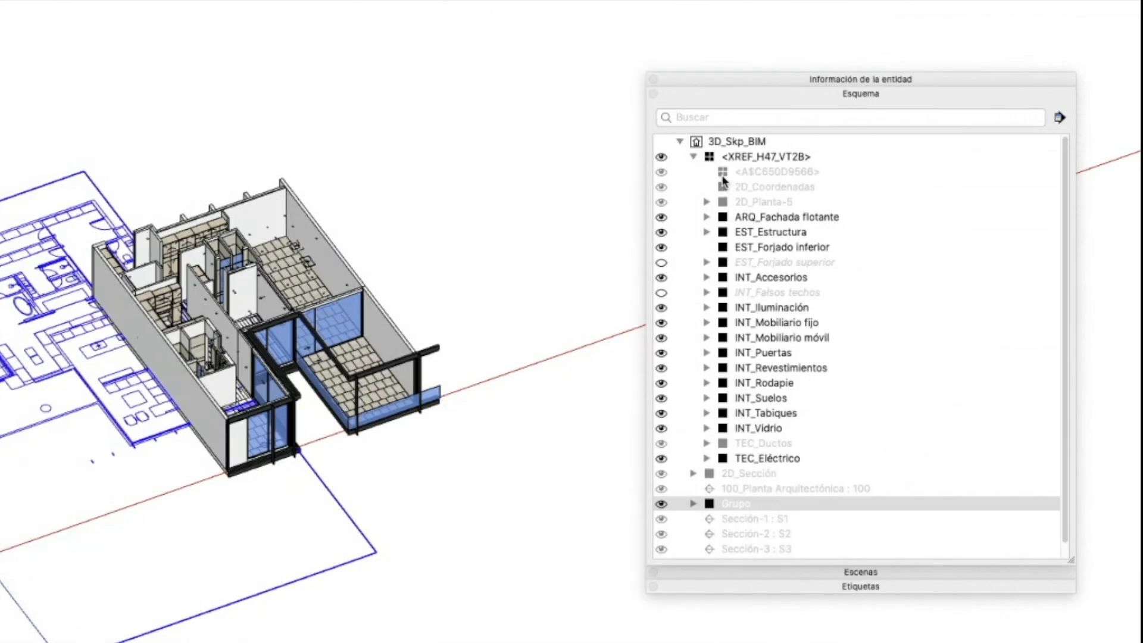
left_click(694, 157)
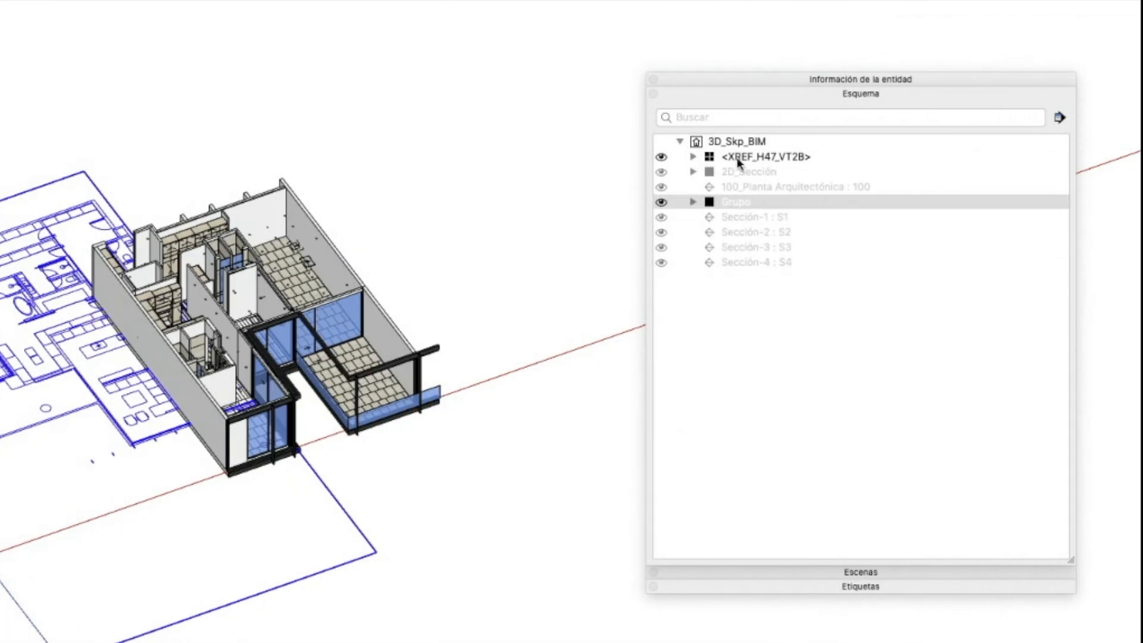
left_click(752, 159)
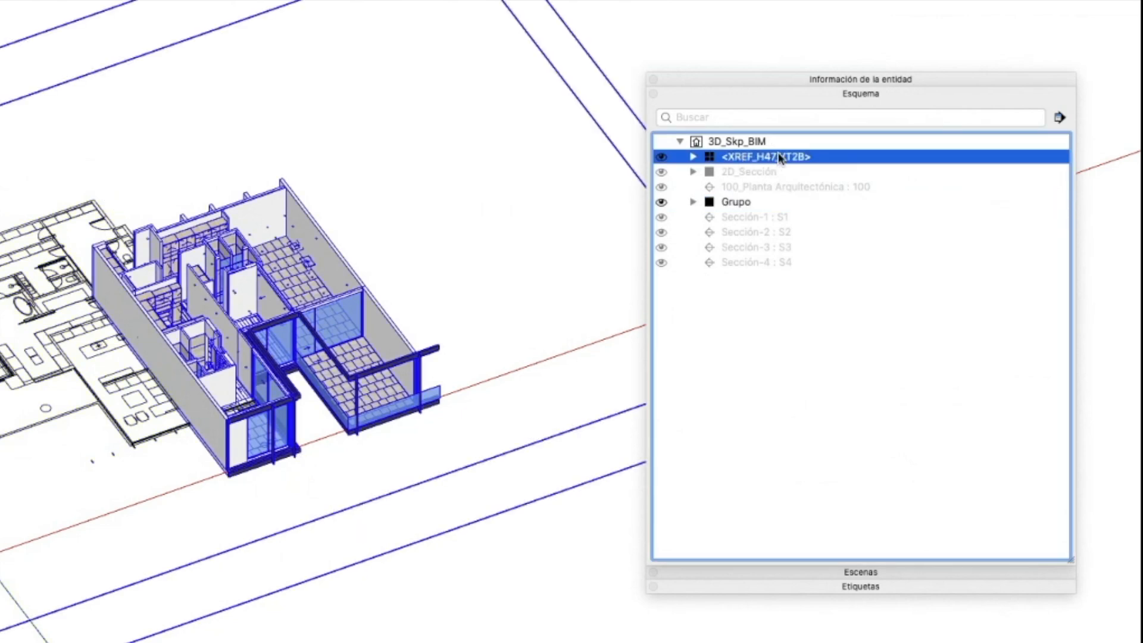
left_click(694, 157)
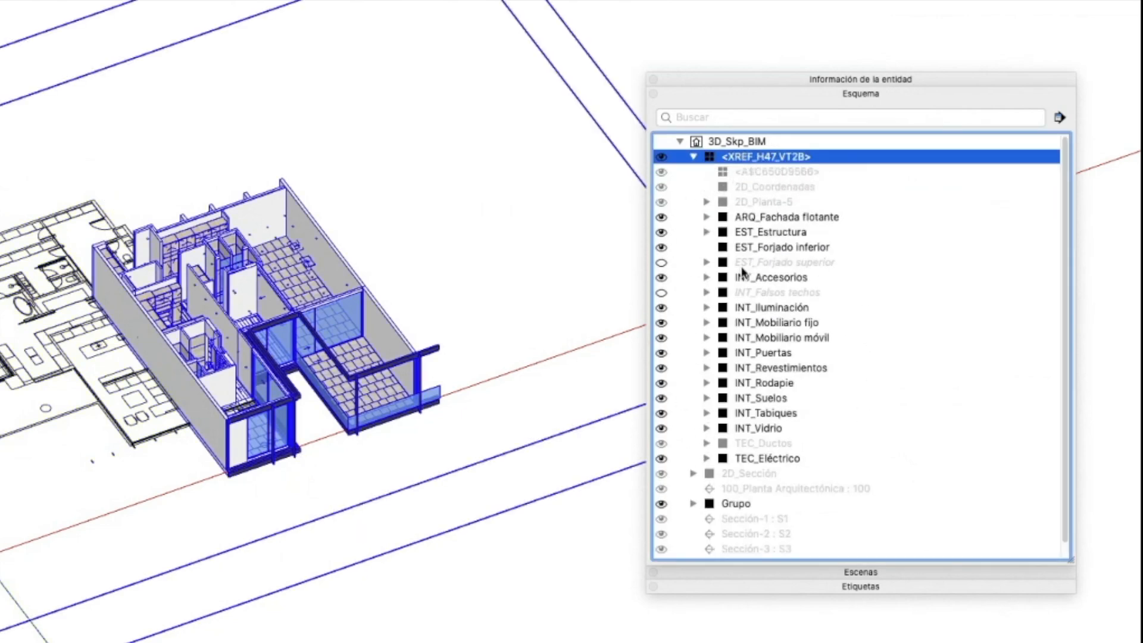
left_click(833, 80)
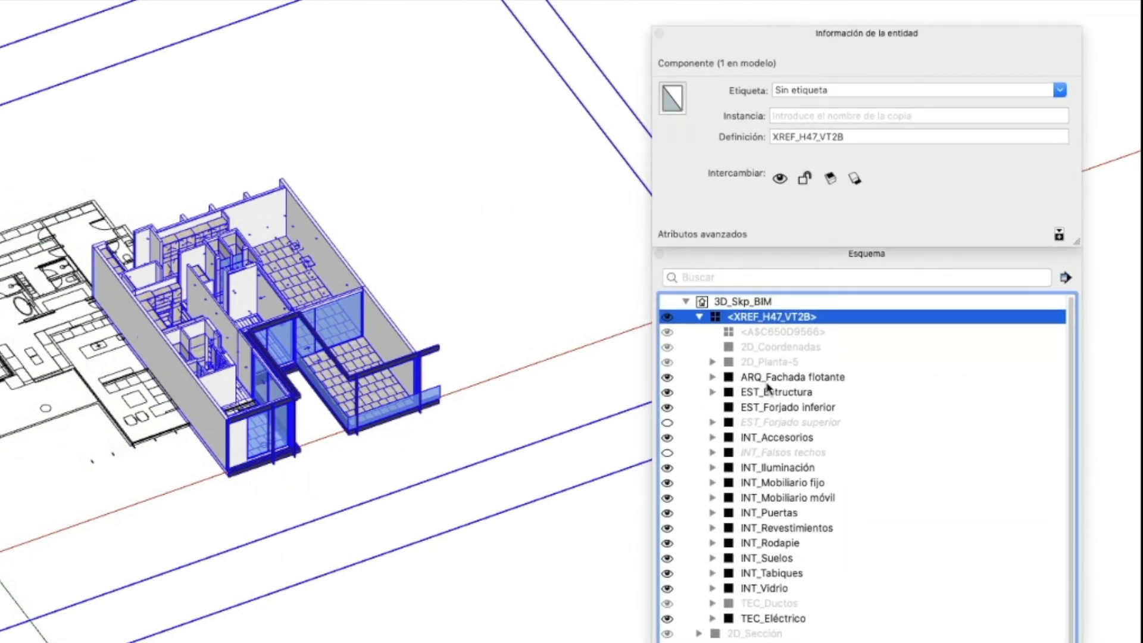
left_click(769, 379)
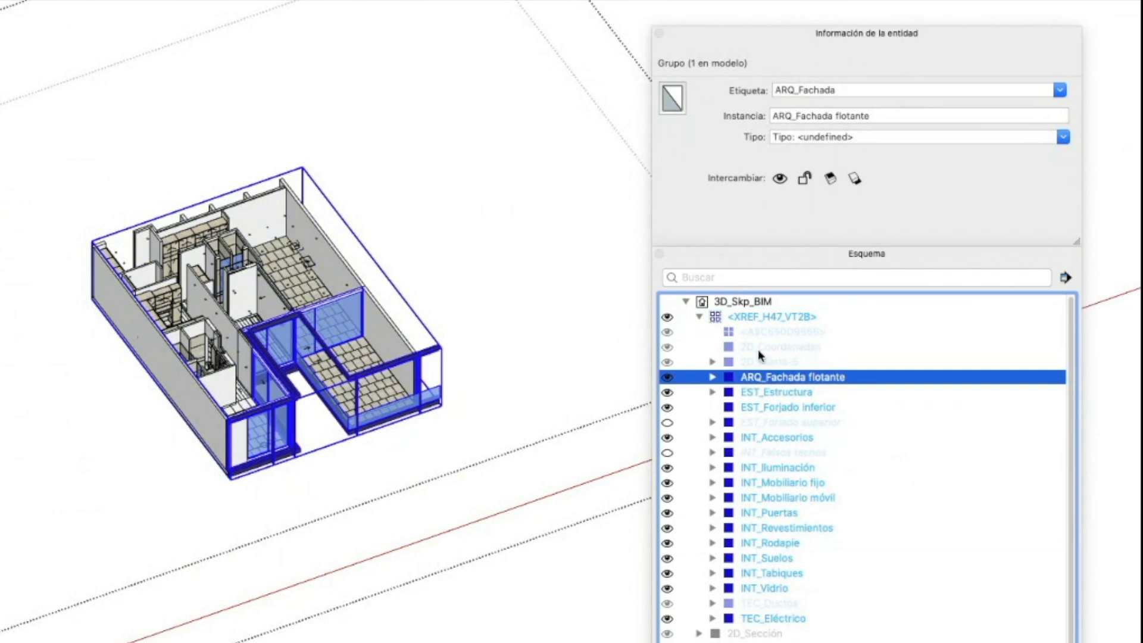
Open the INT_Tabiques partition group on its own for inspection and close it again
scroll(364, 333, "up", 6)
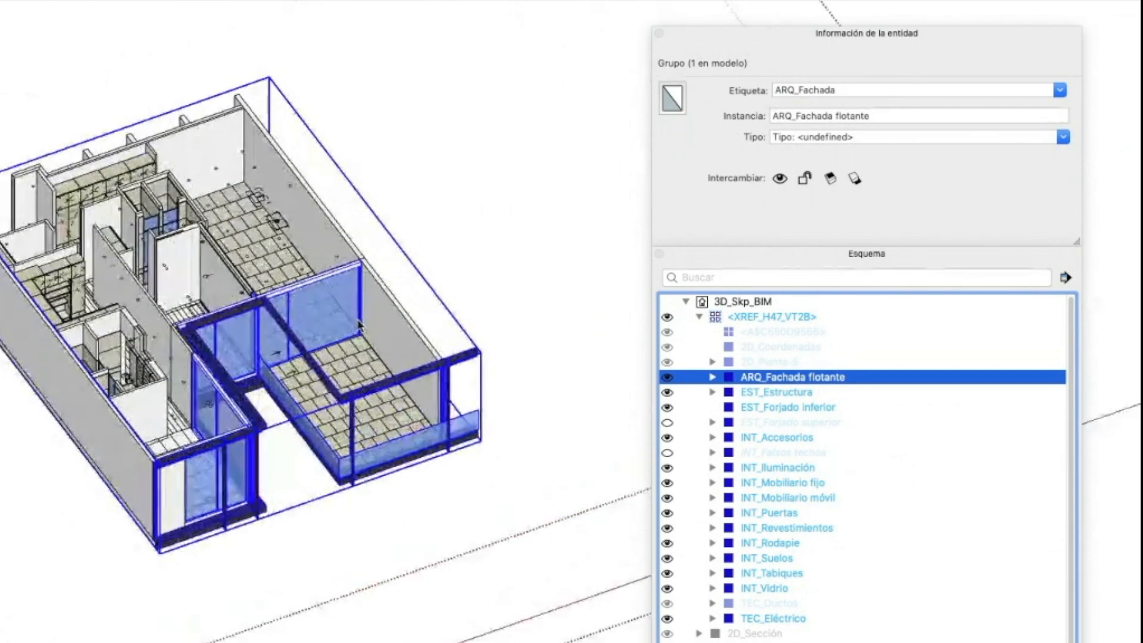
double_click(425, 349)
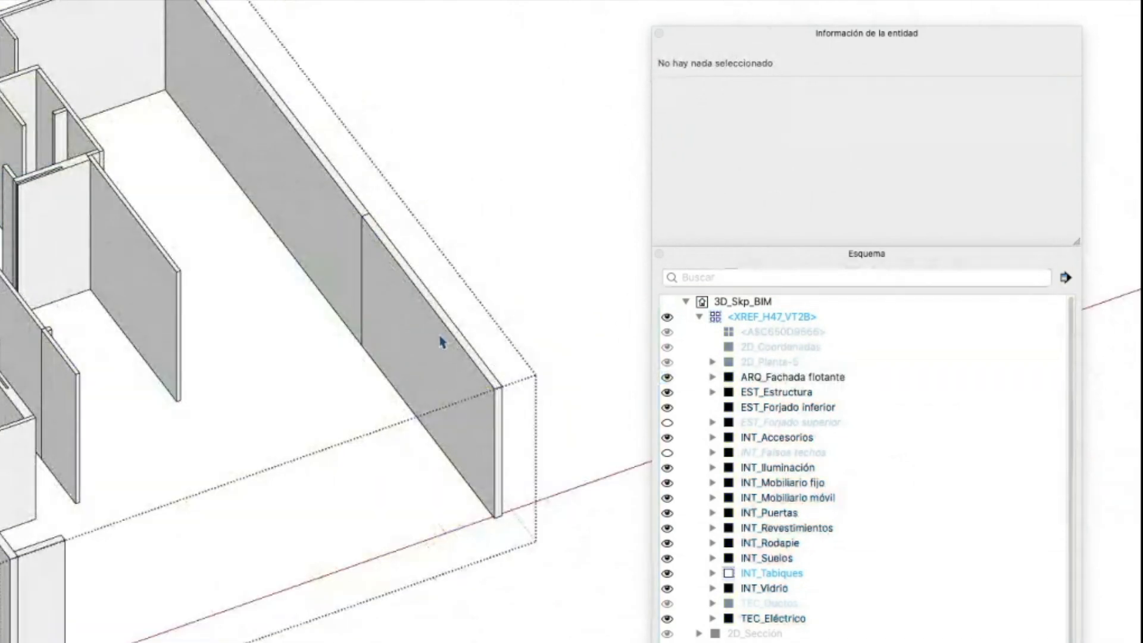
left_click(564, 293)
double_click(431, 414)
left_click(599, 257)
scroll(368, 361, "down", 3)
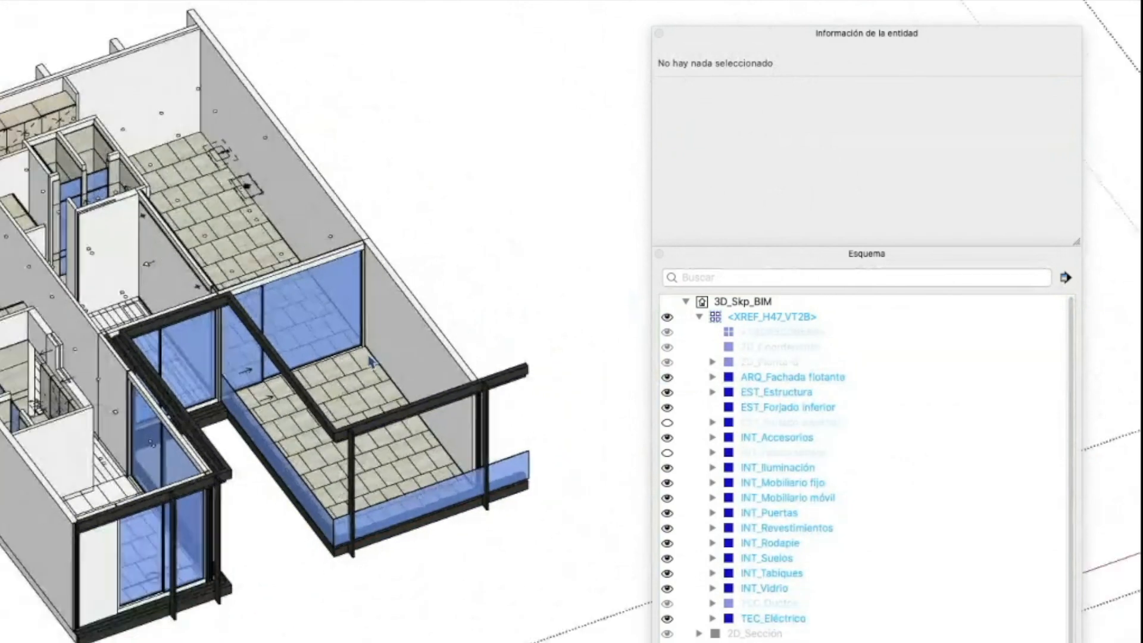
Open the ARQ_Fachada flotante, EST_Estructura and EST_Forjado inferior groups one after another to inspect each in isolation, and close the last one
double_click(790, 376)
double_click(784, 392)
left_click(781, 408)
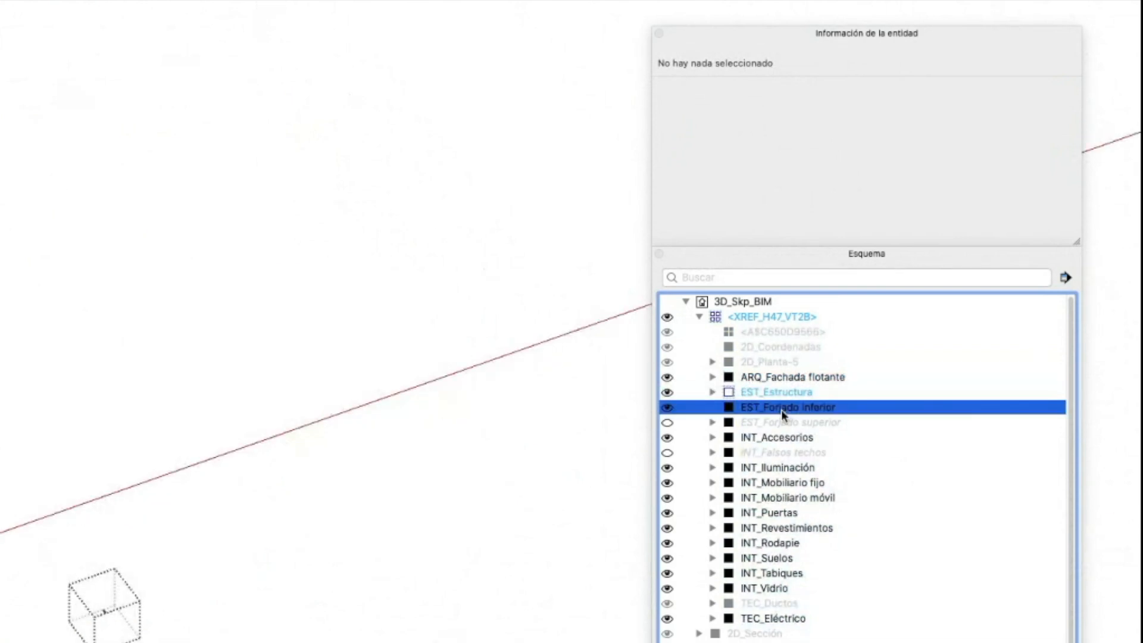
double_click(782, 409)
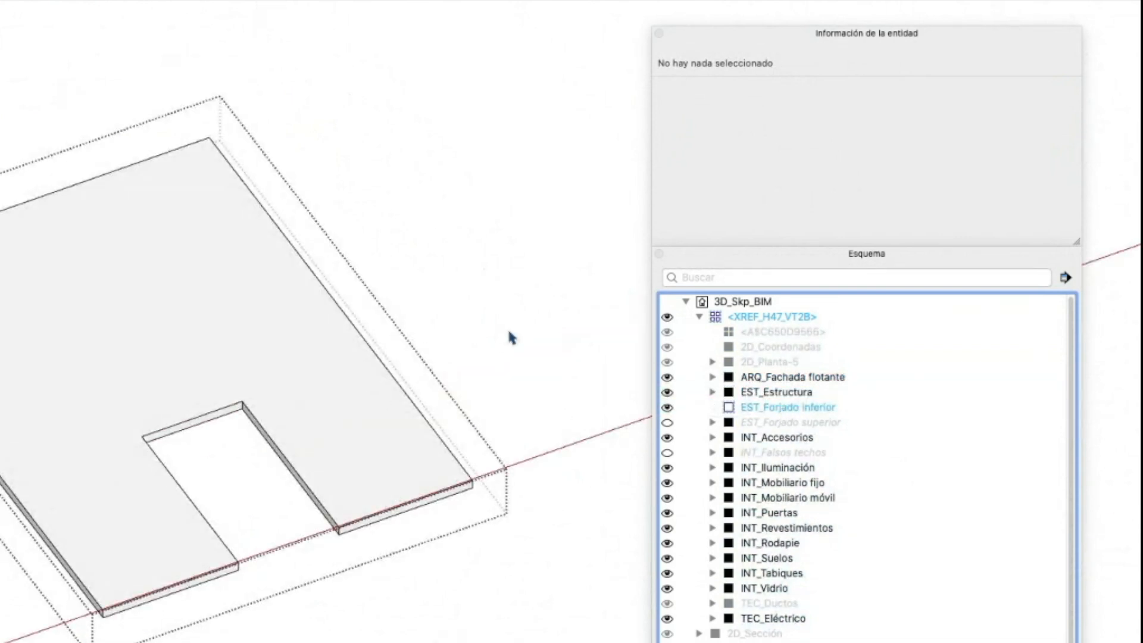
left_click(517, 315)
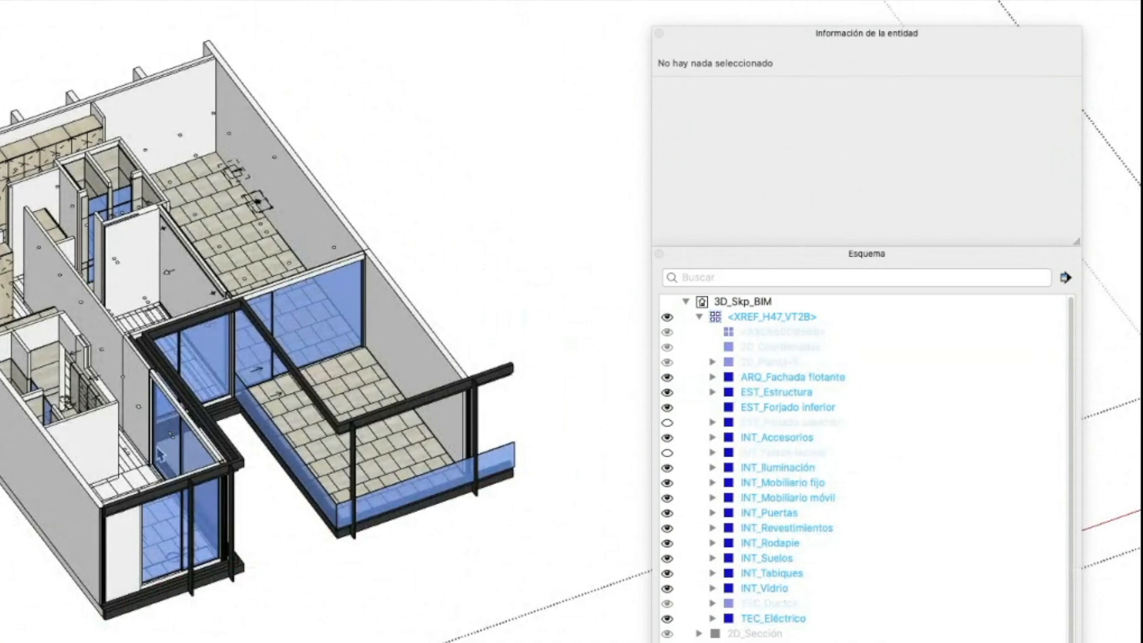
Inspect the INT_Suelos floor group in isolation, including its nested LOD-350 group
double_click(257, 275)
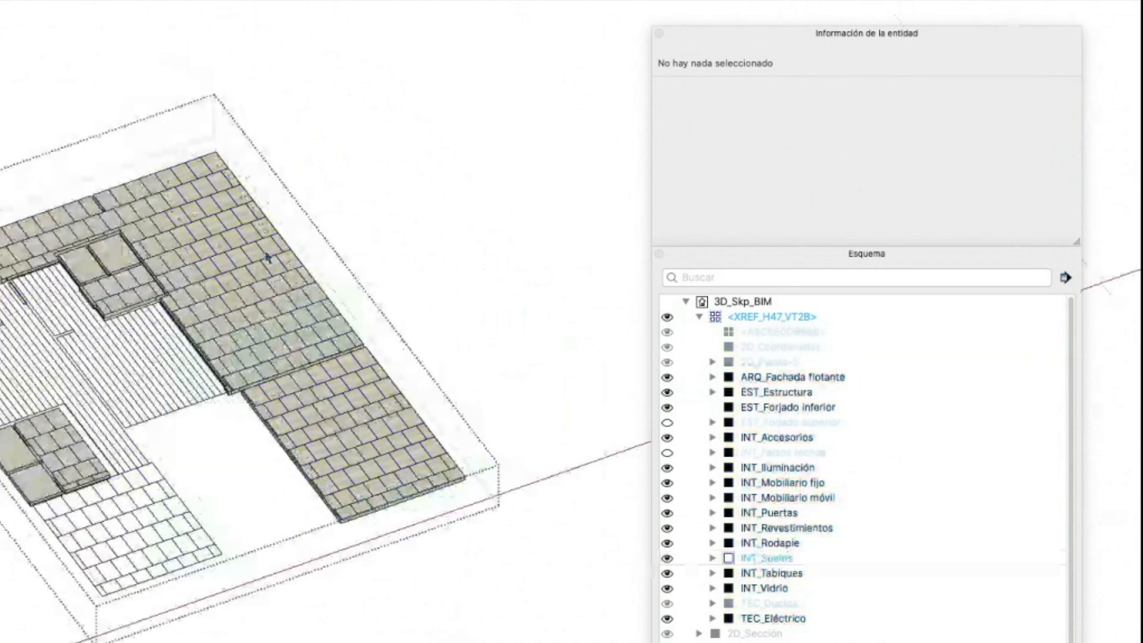
left_click(357, 200)
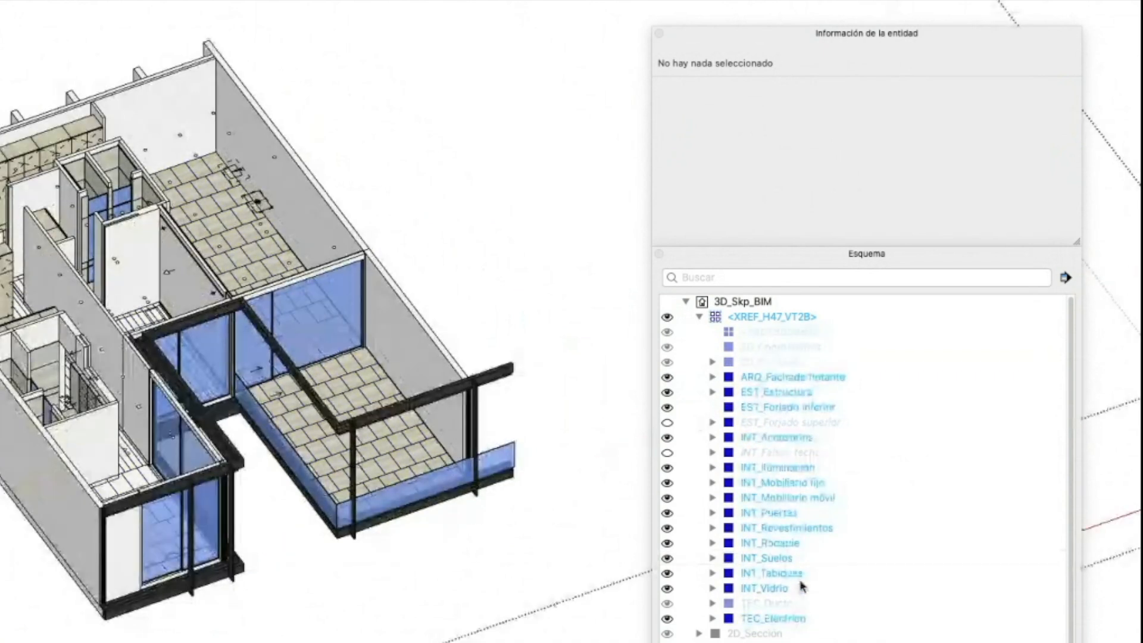
double_click(257, 257)
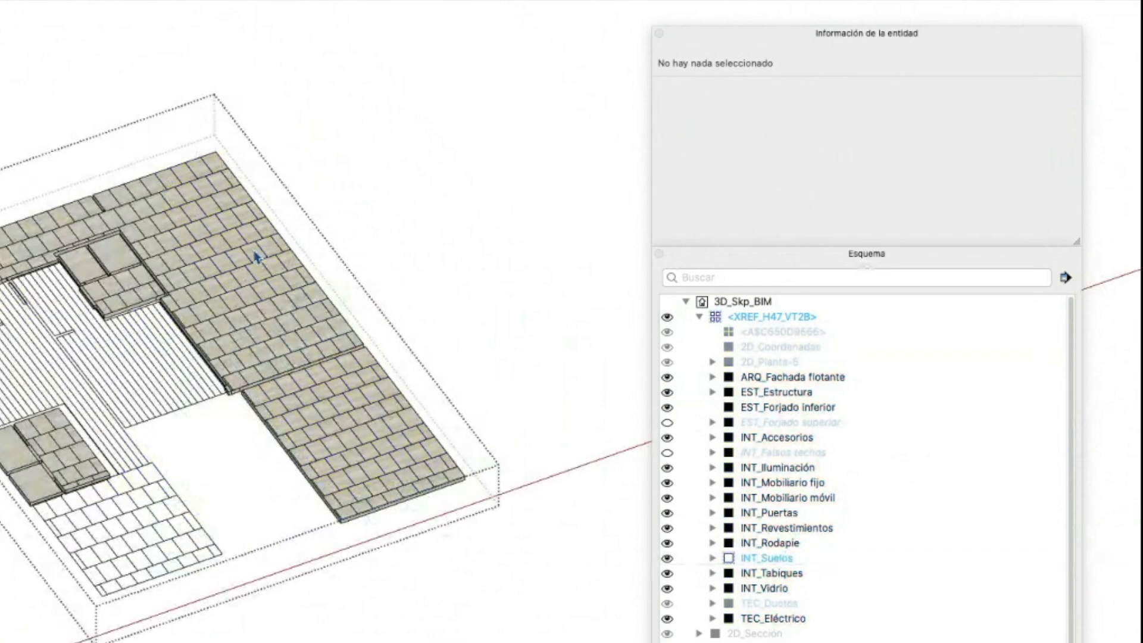
left_click(178, 421)
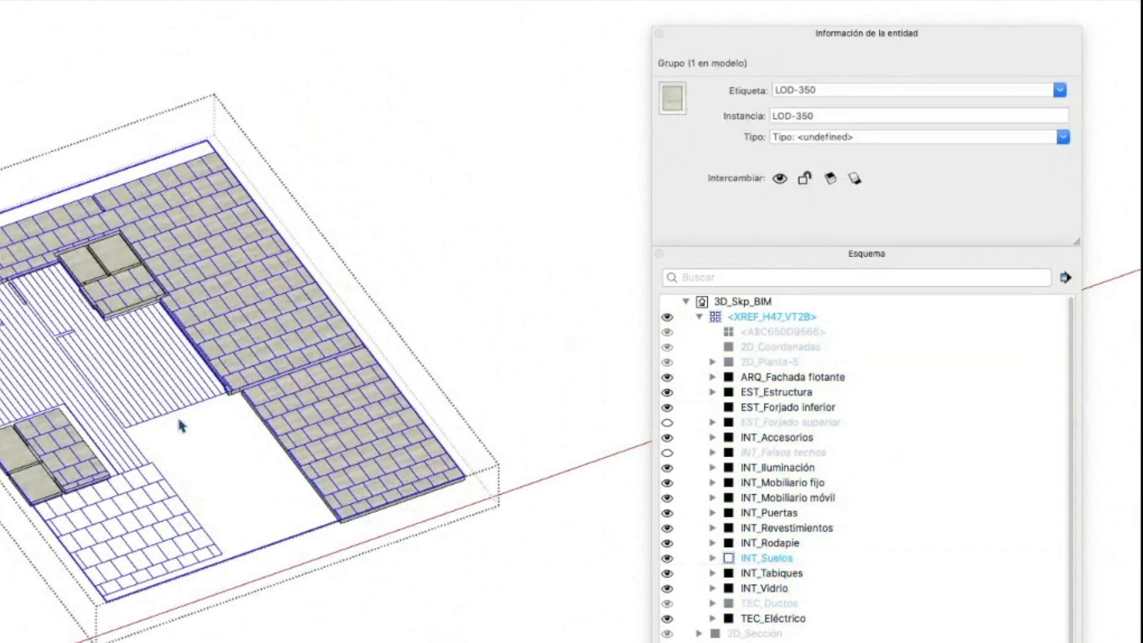
left_click(388, 314)
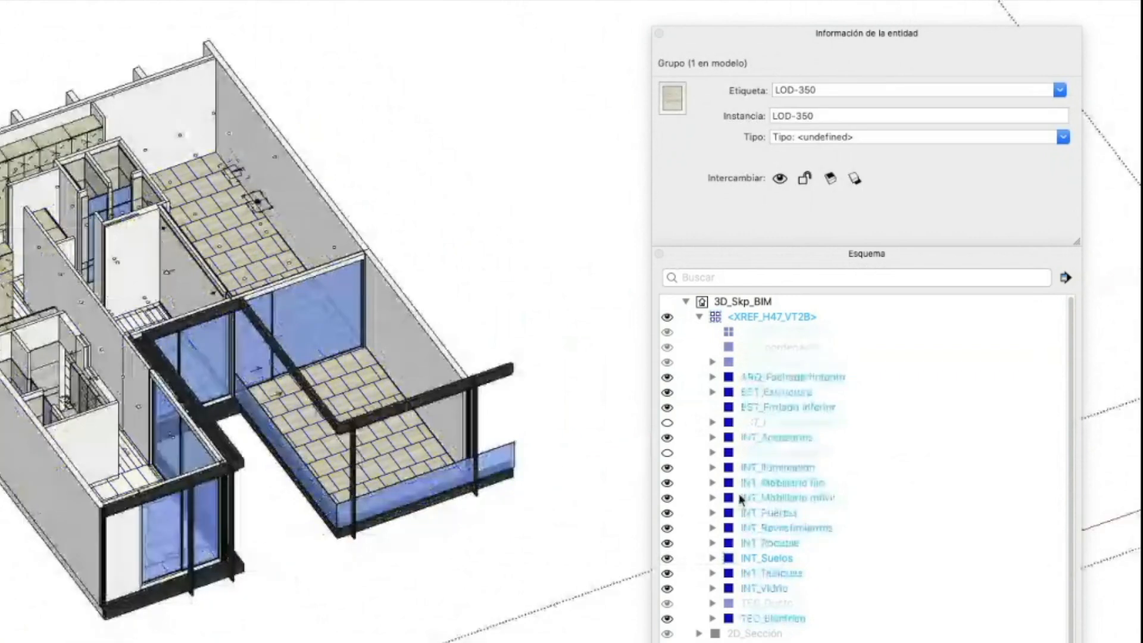
double_click(771, 558)
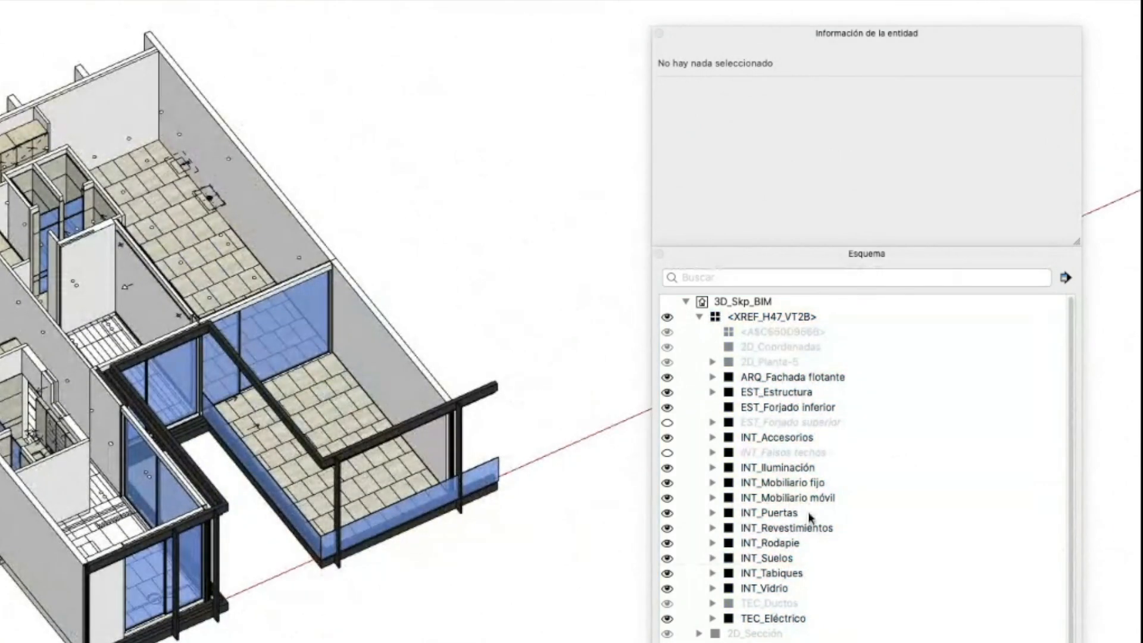
Select the INT_Puertas group in the model outline and open it to examine the doors in isolation
left_click(756, 517)
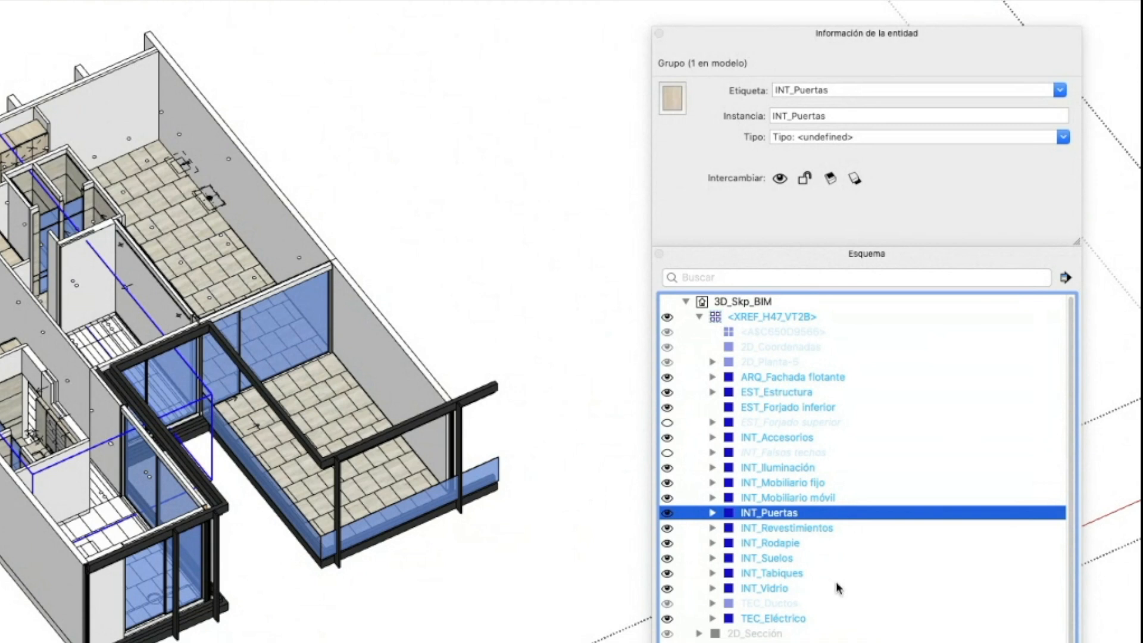
double_click(780, 515)
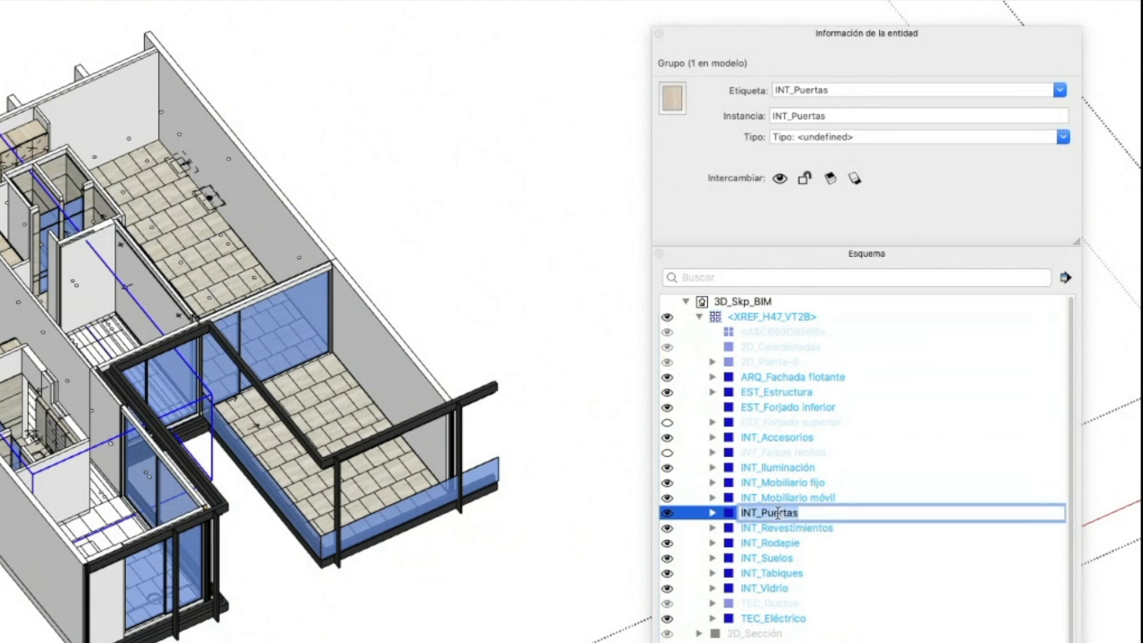
left_click(744, 529)
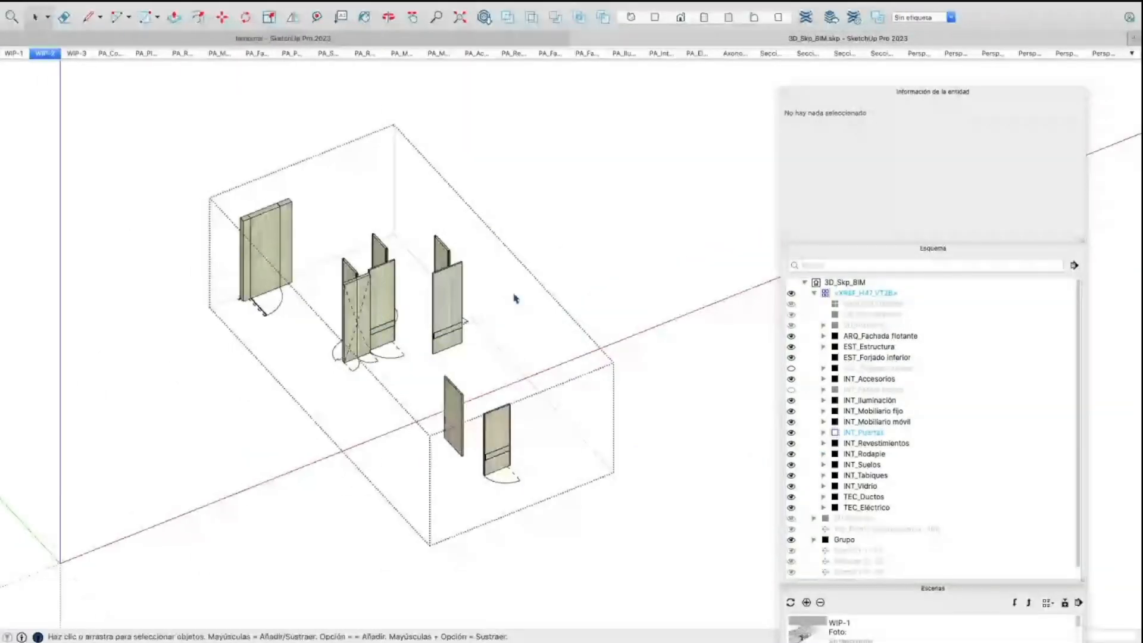
left_click(865, 433)
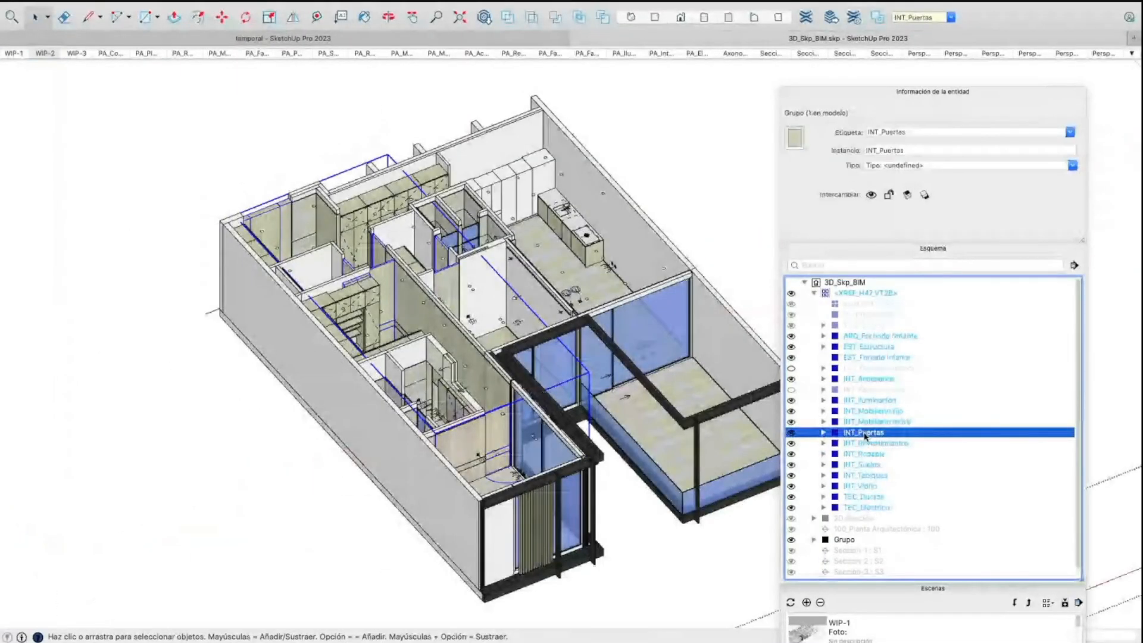
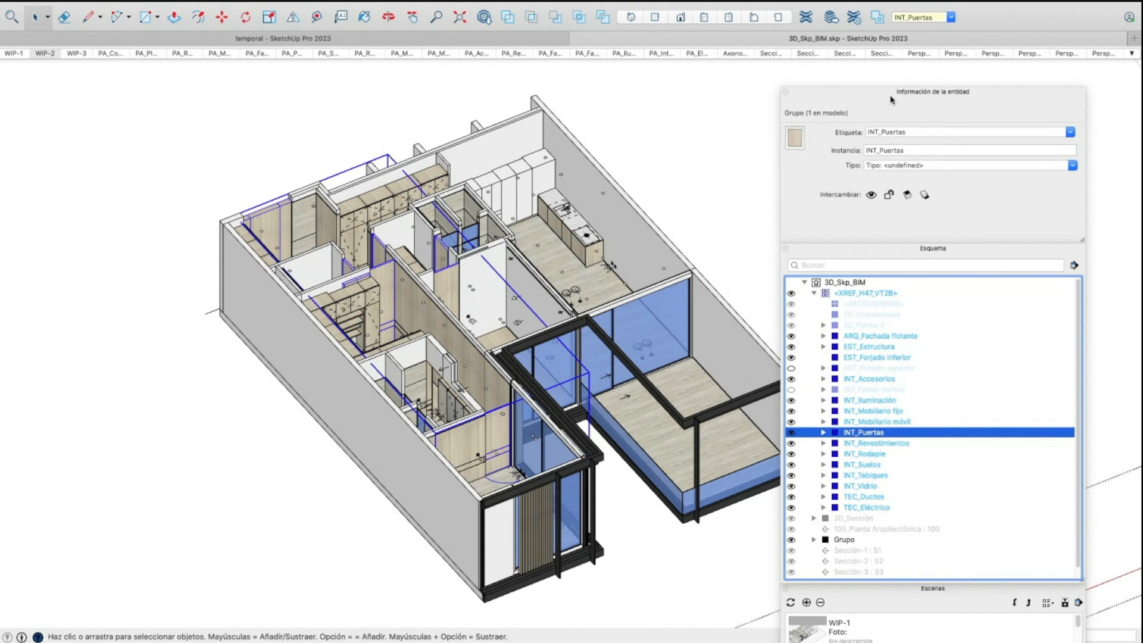
Bring up the tag list with the Arquitectura folder expanded and Especificaciones collapsed, and restore the WIP-2 scene
left_click(916, 250)
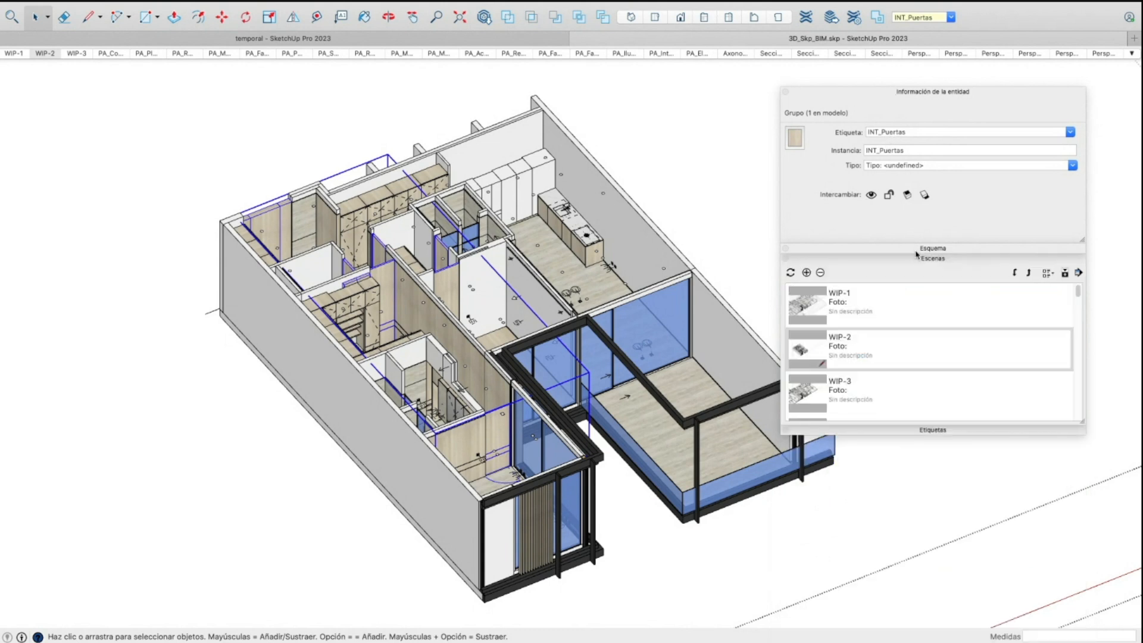
left_click(945, 430)
left_click(938, 261)
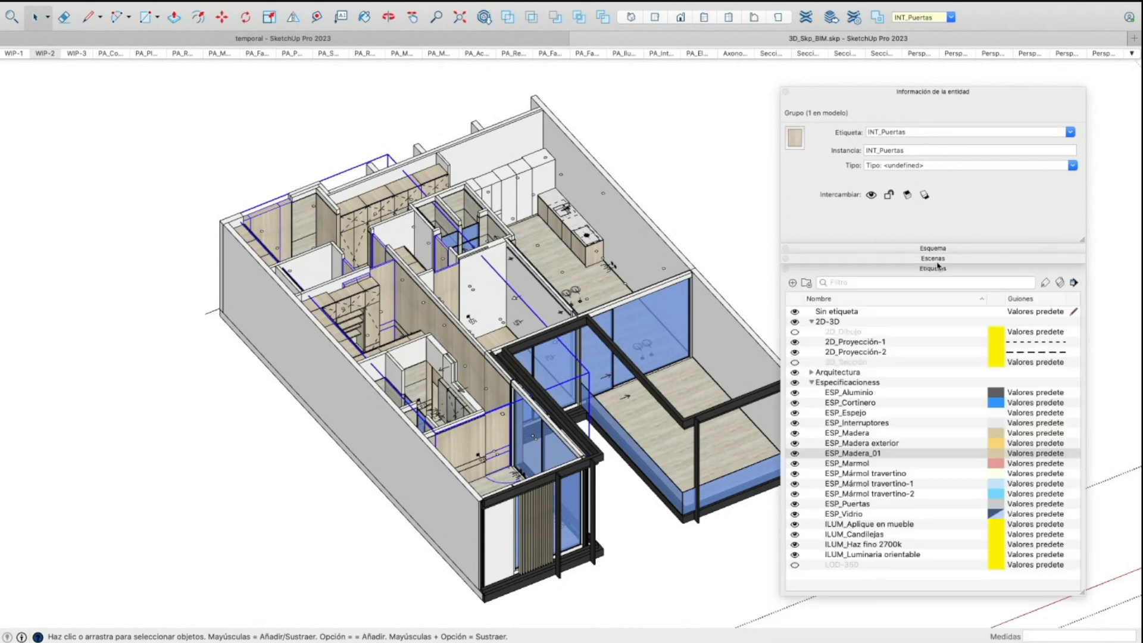
left_click(44, 53)
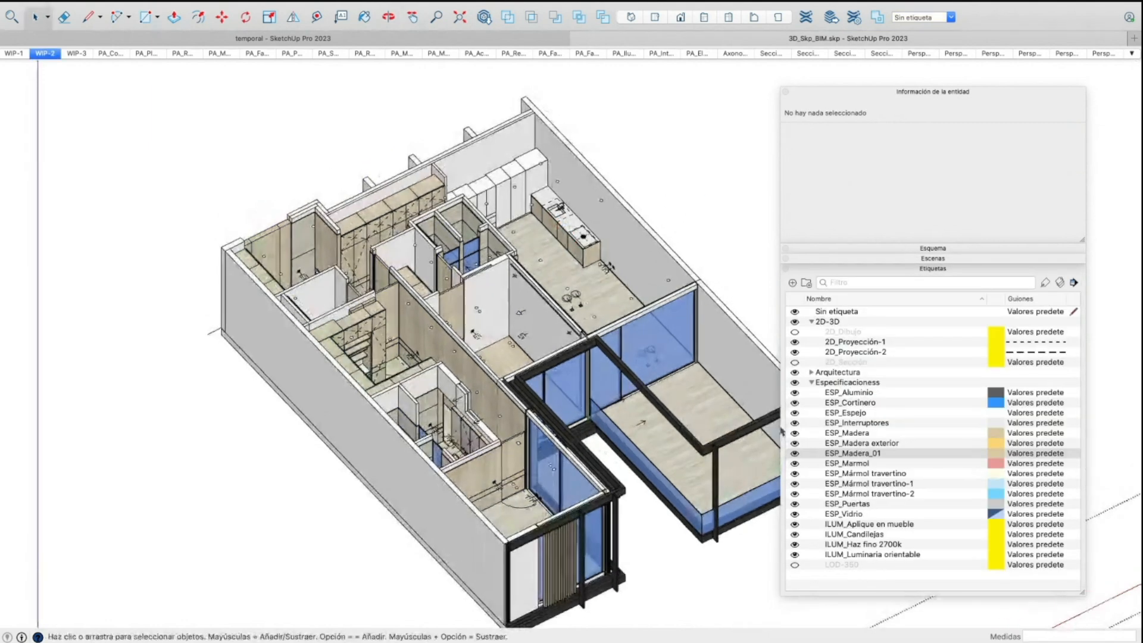
left_click(811, 382)
left_click(812, 372)
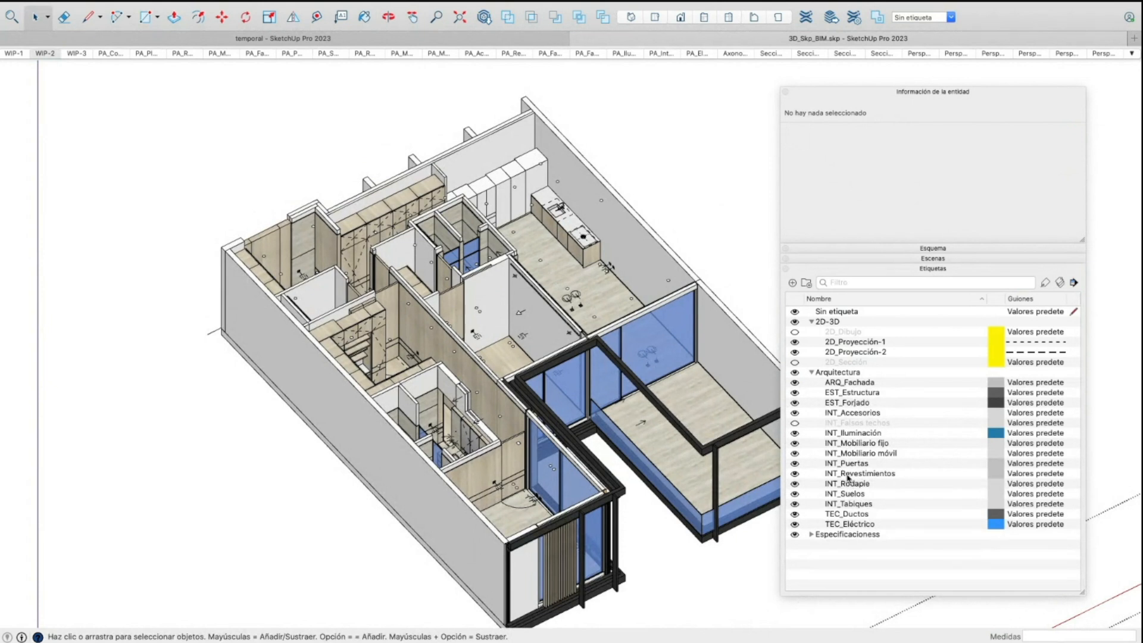
Make the INT_Falsos techos tag visible and toggle the INT_Puertas tag off and back on
left_click(796, 424)
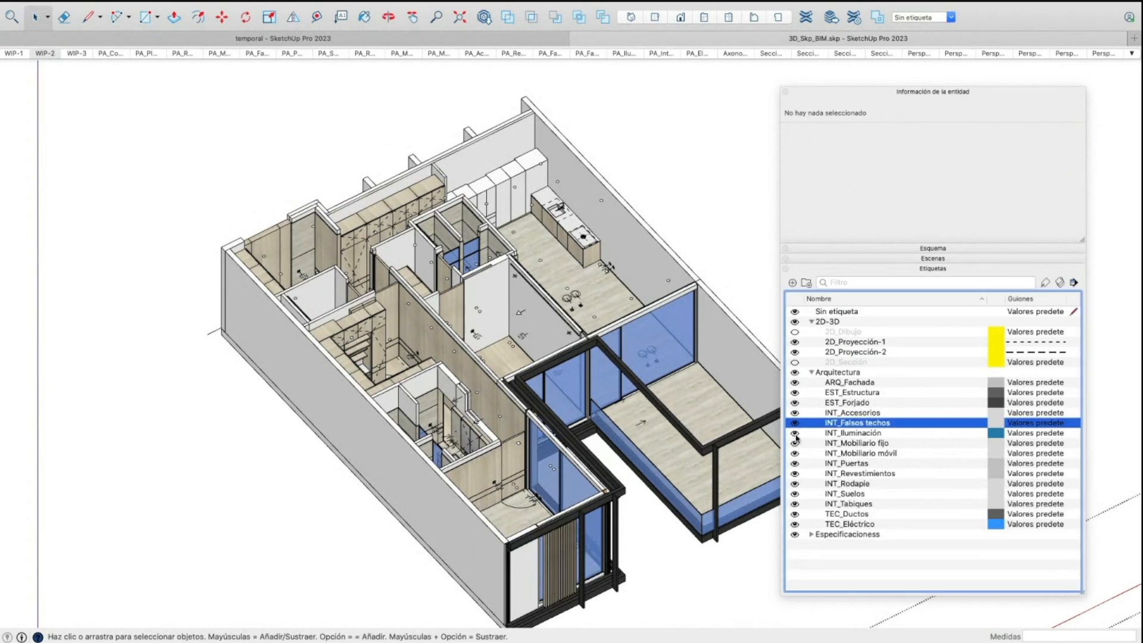
left_click(795, 464)
left_click(795, 464)
left_click(796, 464)
left_click(795, 464)
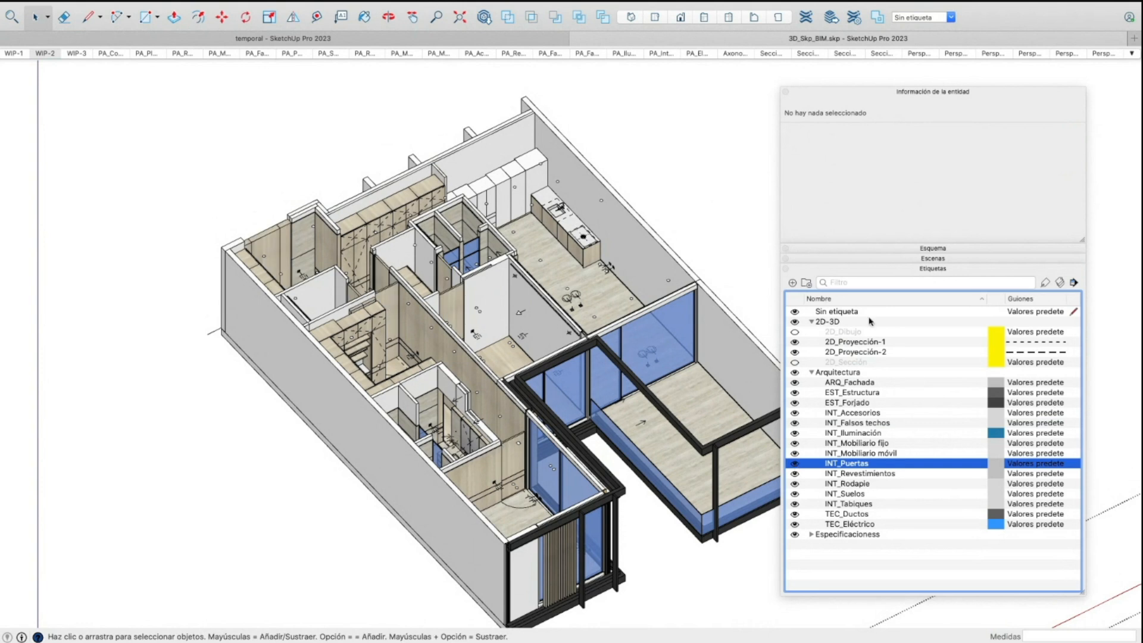
Return from the tag list to the model outline and open the INT_Puertas group
left_click(909, 268)
left_click(923, 261)
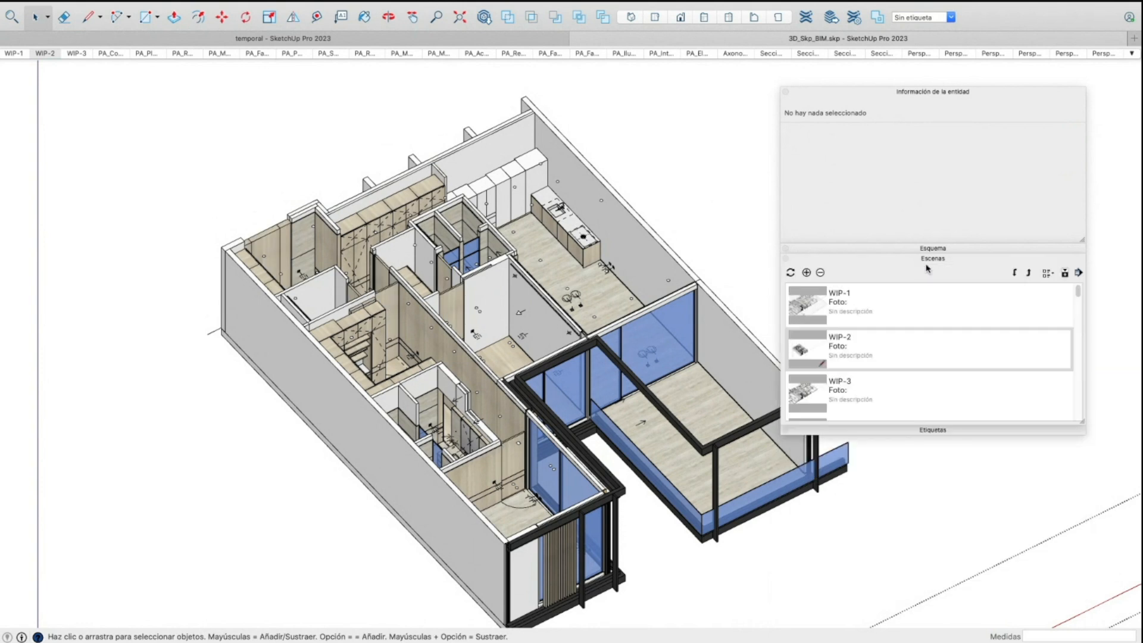
left_click(946, 252)
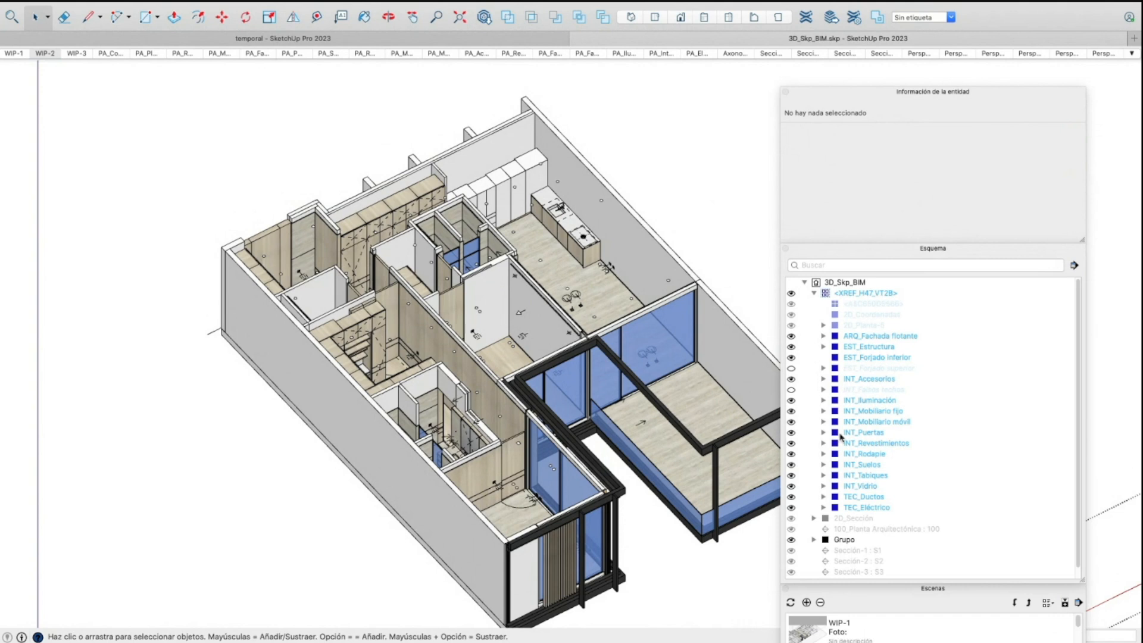
double_click(869, 433)
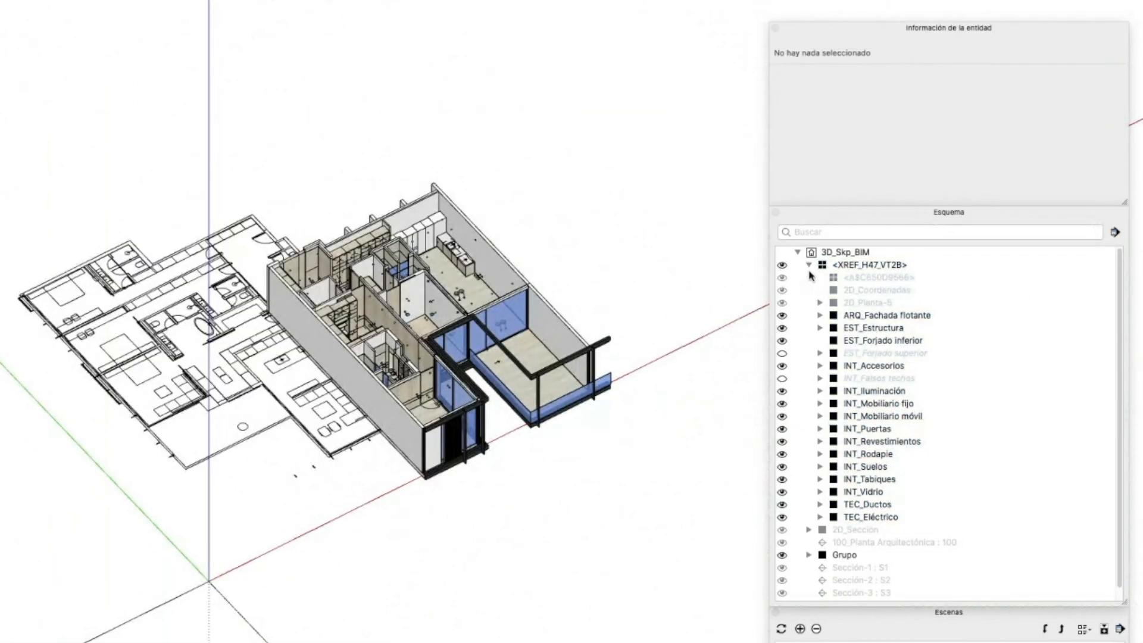
Rename the XREF_H47_VT2B component as XREF_CLiente and the top-level unnamed group as Proceso
left_click(809, 266)
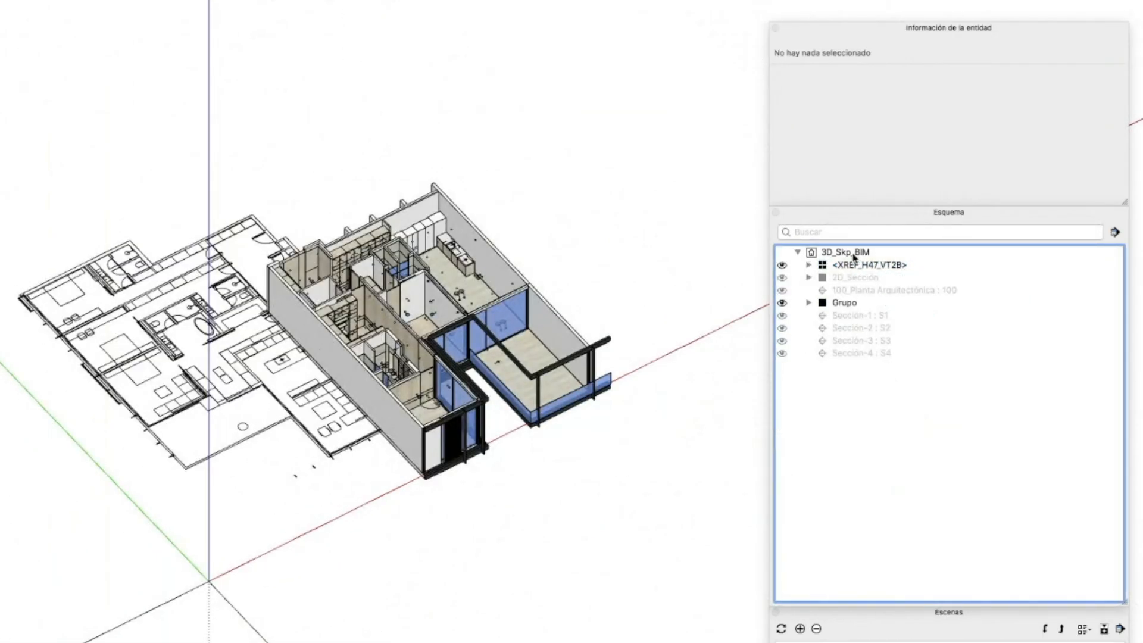
left_click(882, 266)
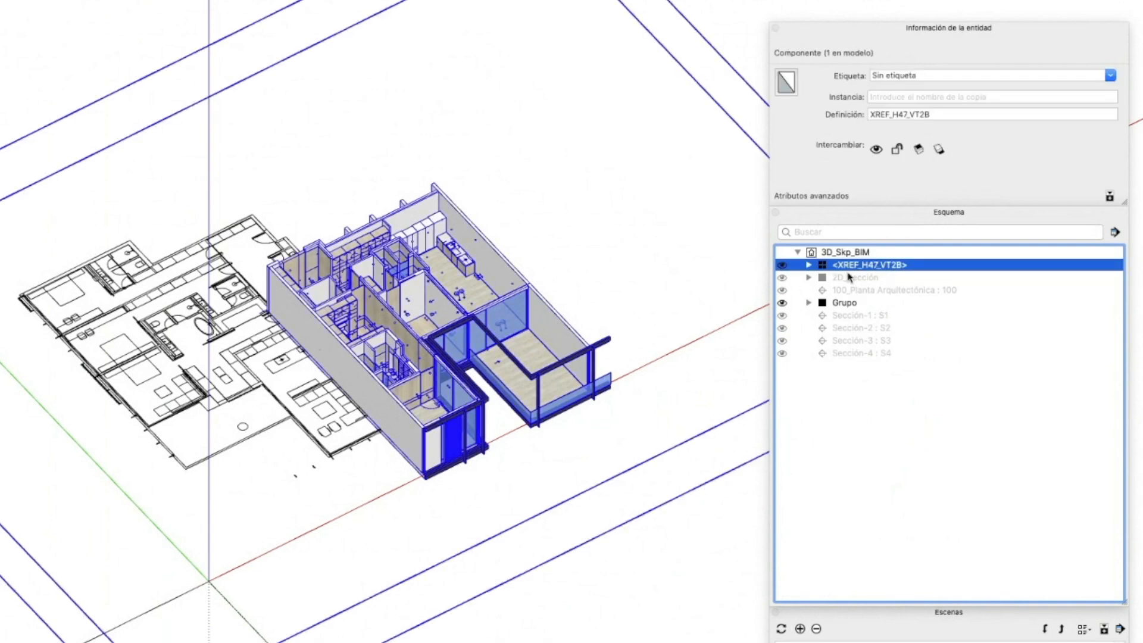
left_click(845, 303)
left_click(843, 305)
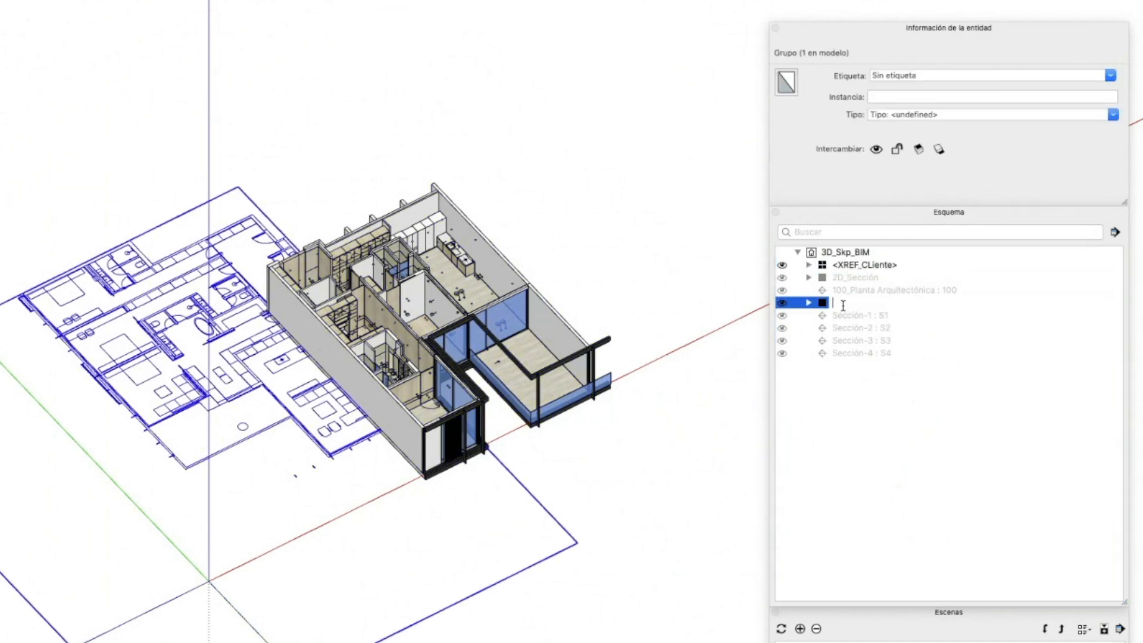
type("Proceso")
key("Return")
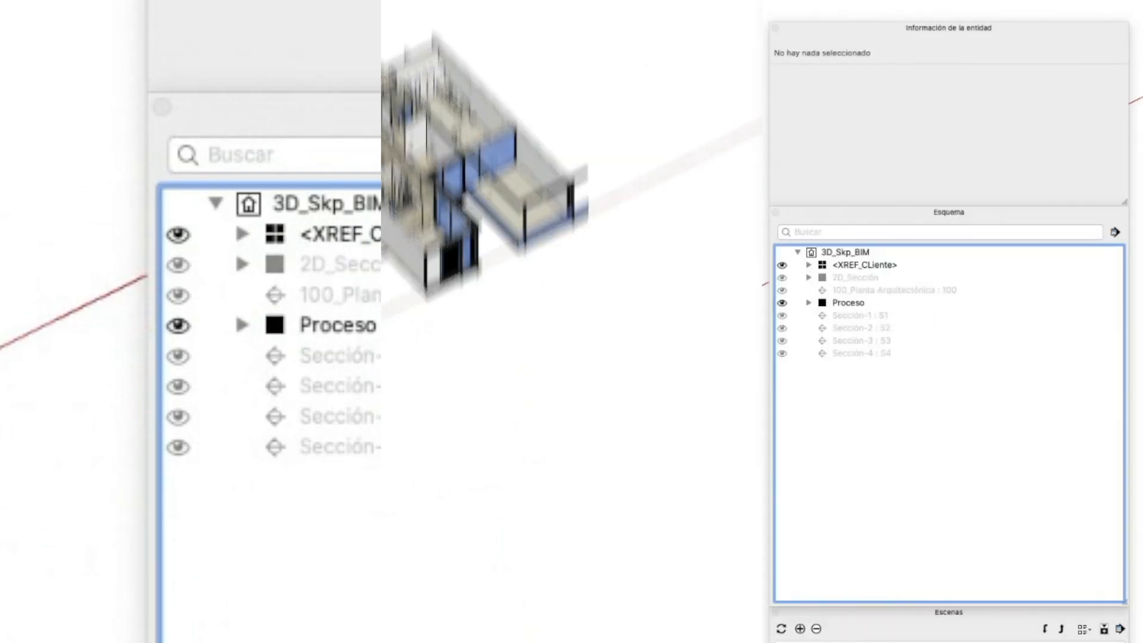
Select the Proceso floor-plan group in the model and examine it beside the 3D apartment
left_click(332, 389)
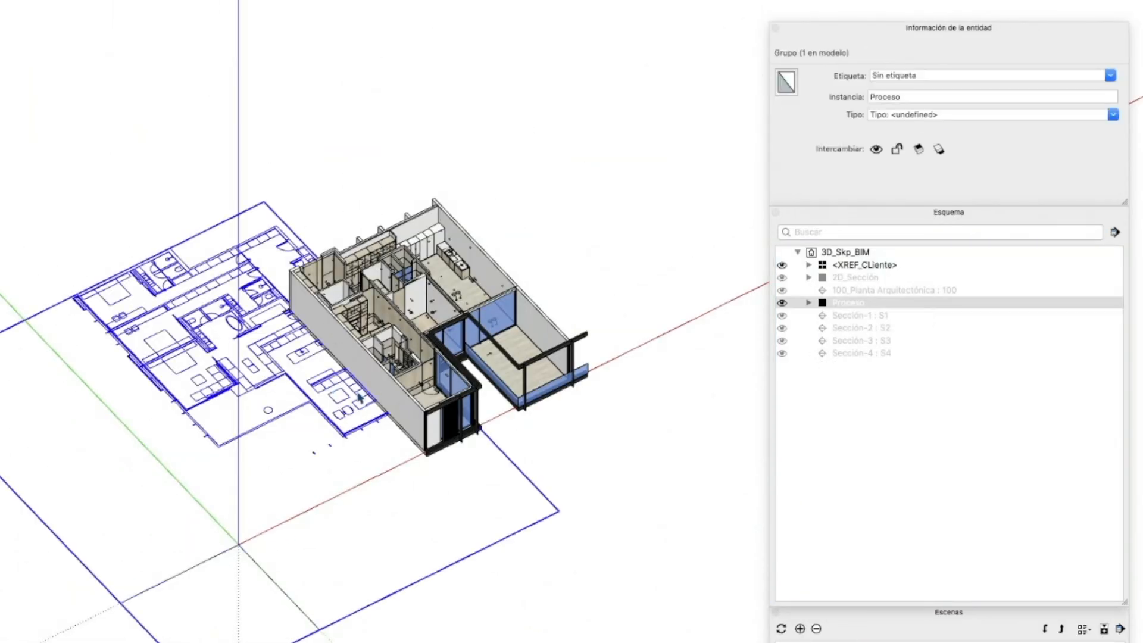
middle_click_drag(264, 373, 178, 352)
middle_click_drag(263, 325, 471, 333)
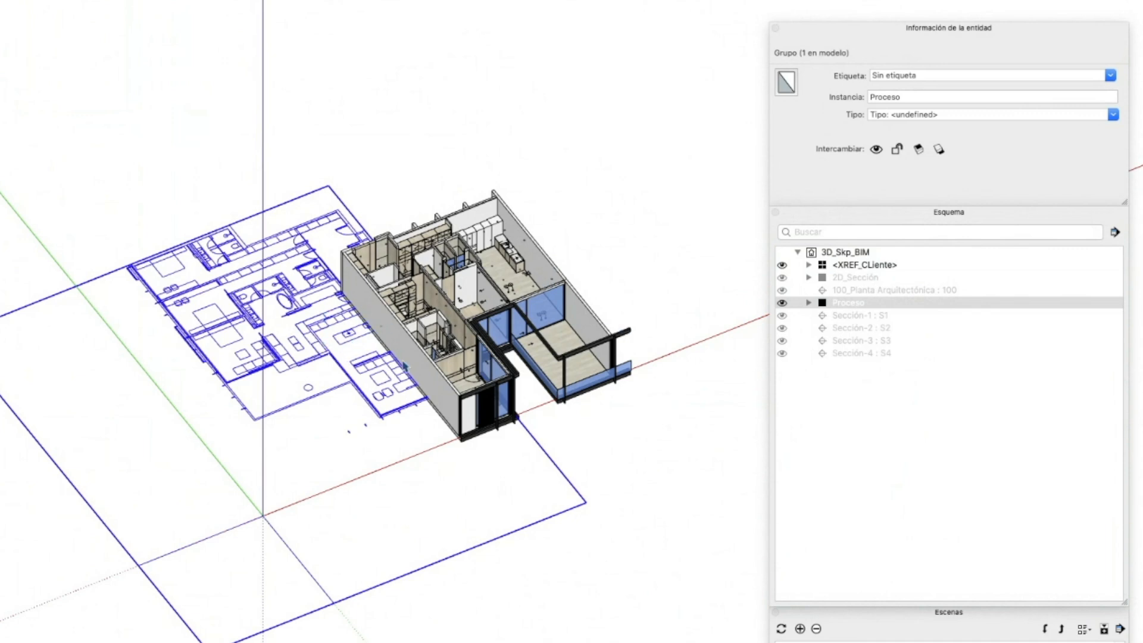
Expand Proceso, 2D_Sección and XREF_CLiente in the model outline, and collapse the entity information and scene list
left_click(809, 303)
left_click(808, 277)
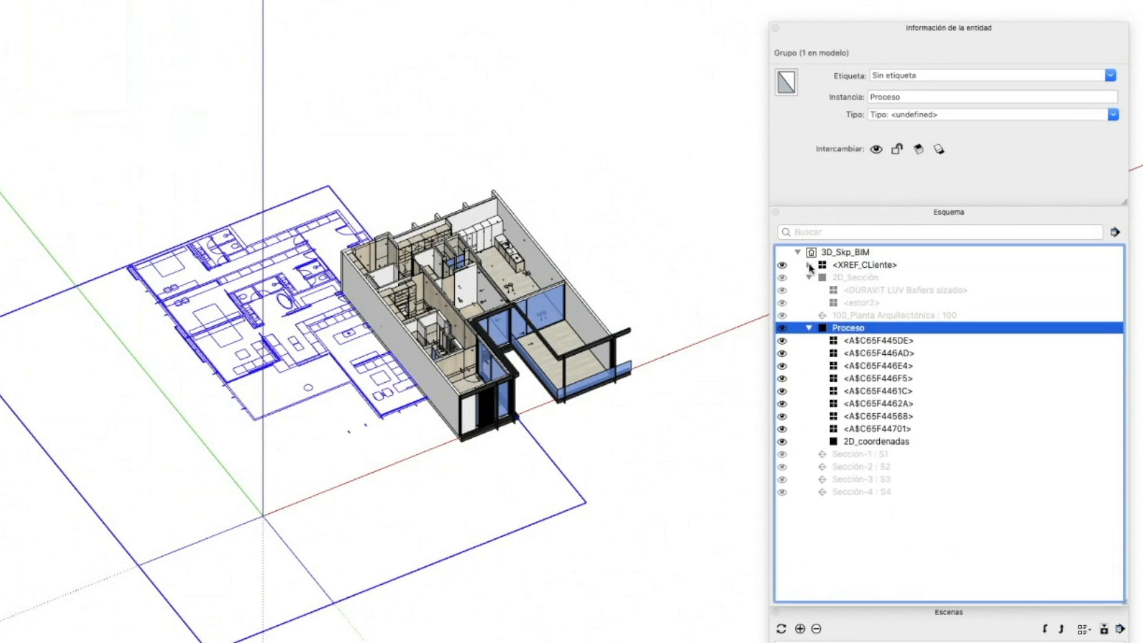
left_click(809, 264)
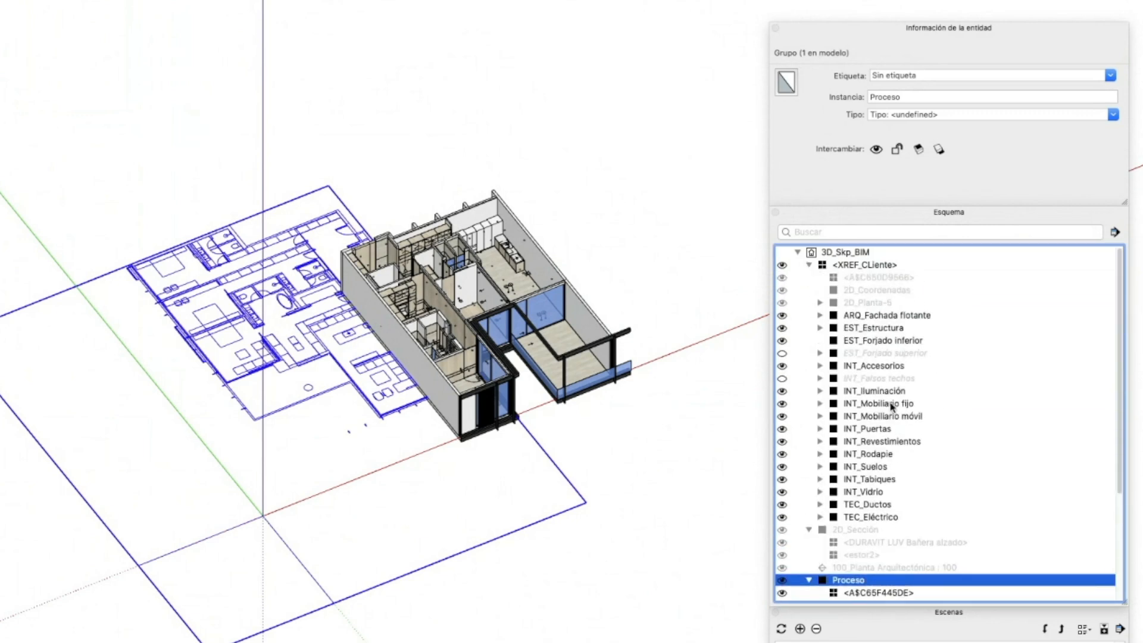
left_click(983, 36)
left_click(1098, 442)
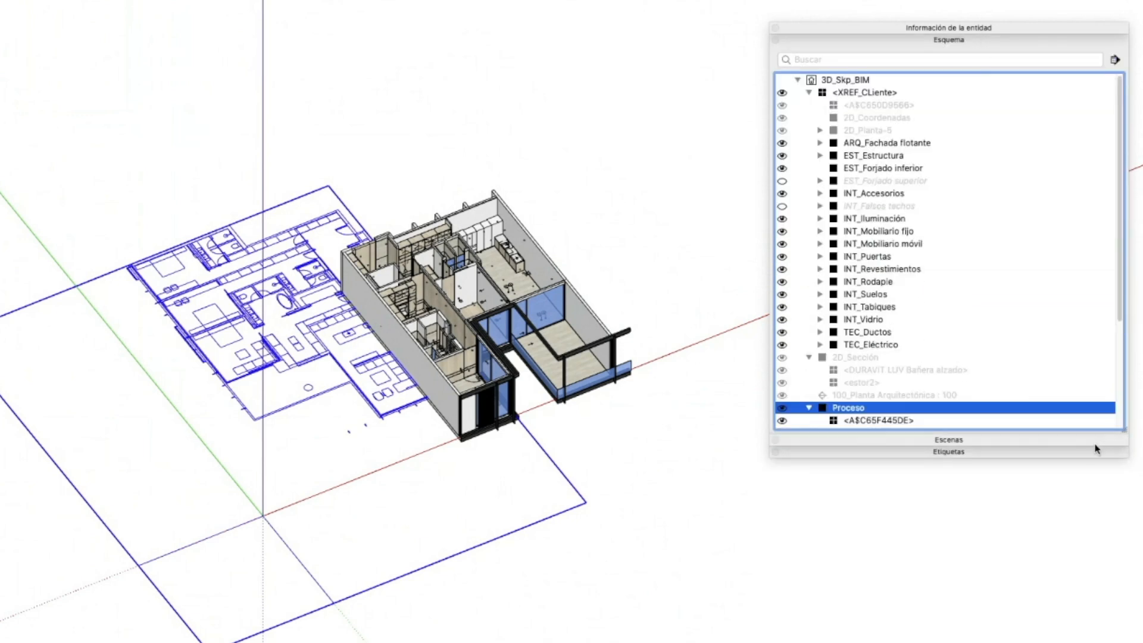
Open the A$C65F44701 component inside Proceso, select all of its linework to examine it, and leave the group
left_click_drag(963, 28, 967, 39)
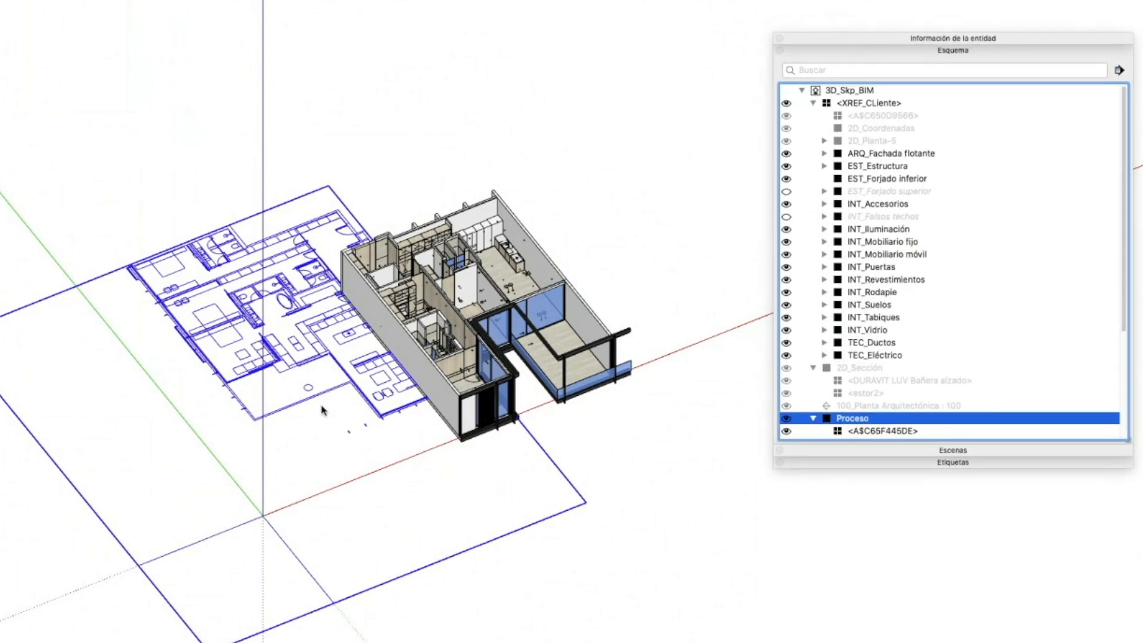
scroll(271, 379, "up", 3)
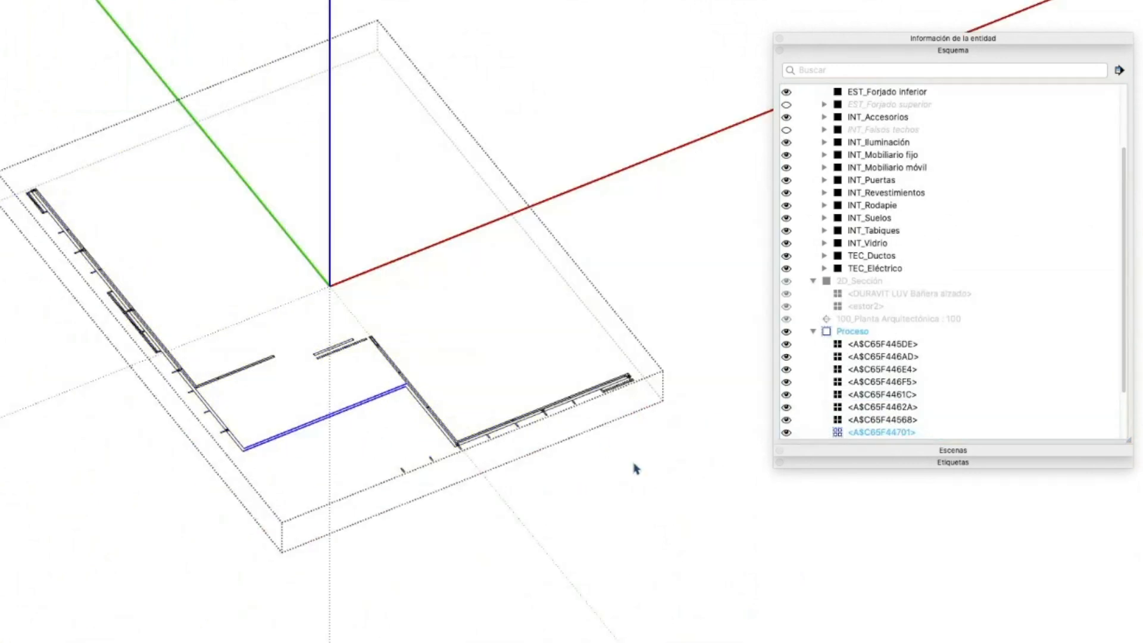
left_click_drag(712, 476, 18, 107)
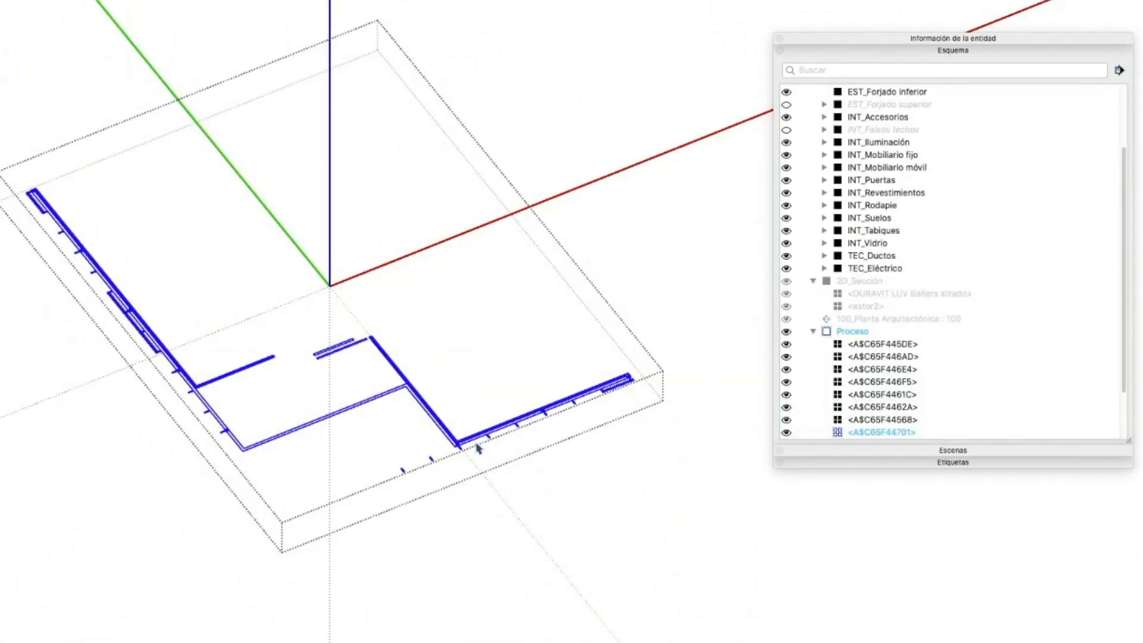
key("Escape")
key("Escape")
scroll(366, 376, "down", 3)
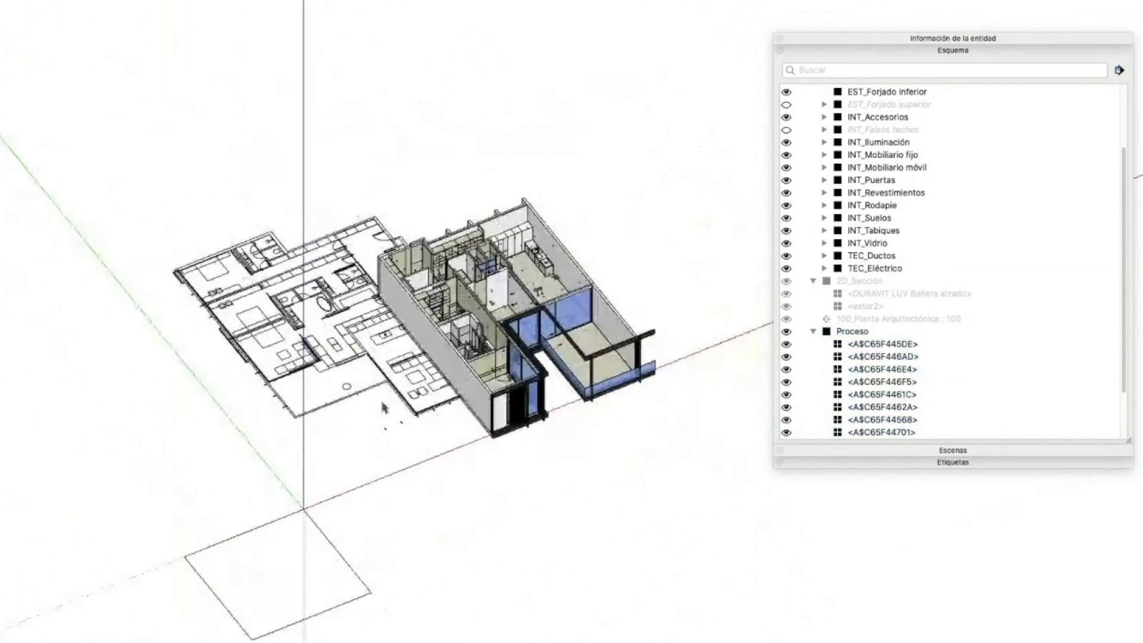
Cut the complete floor outline out of the A$C65F4461C component inside the Proceso group
scroll(372, 398, "up", 3)
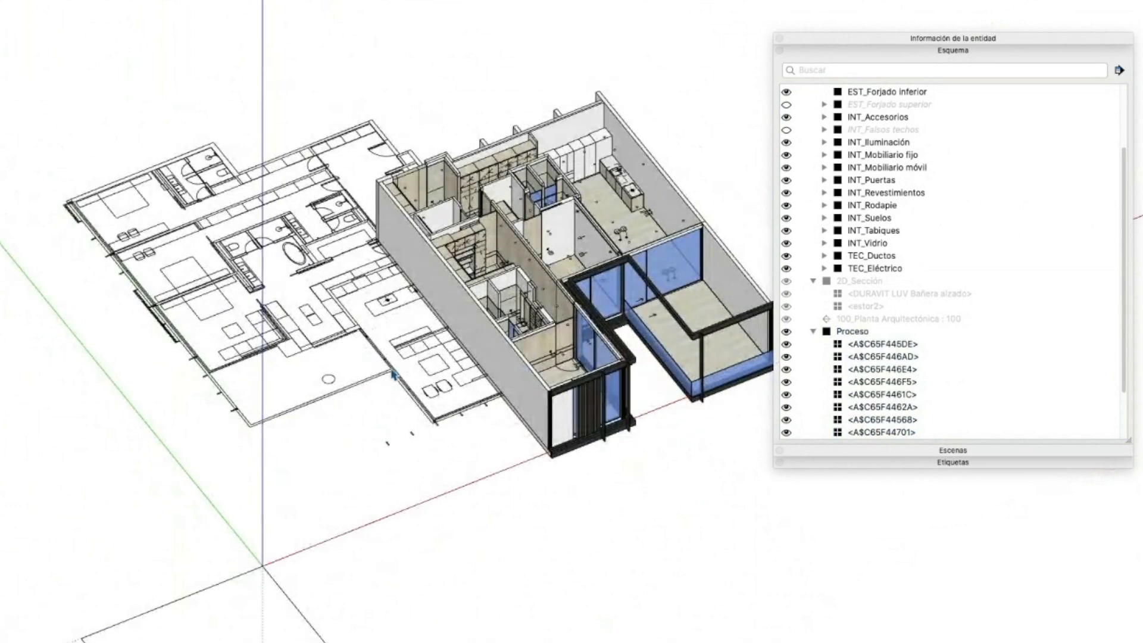
double_click(384, 375)
key("Escape")
double_click(377, 381)
double_click(378, 383)
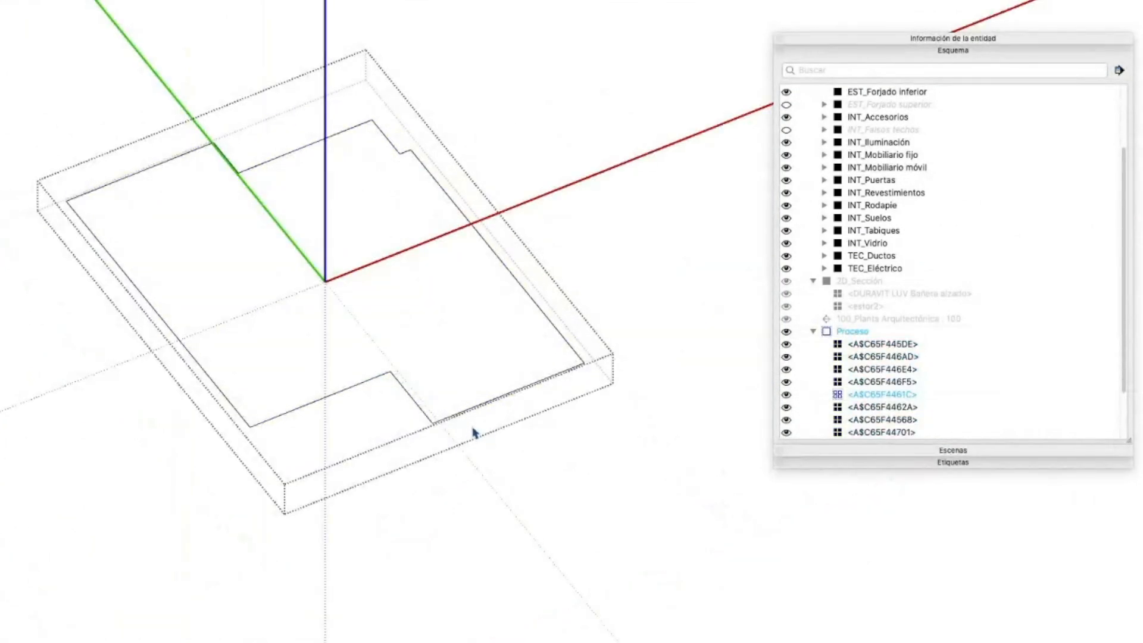
left_click_drag(676, 464, 58, 111)
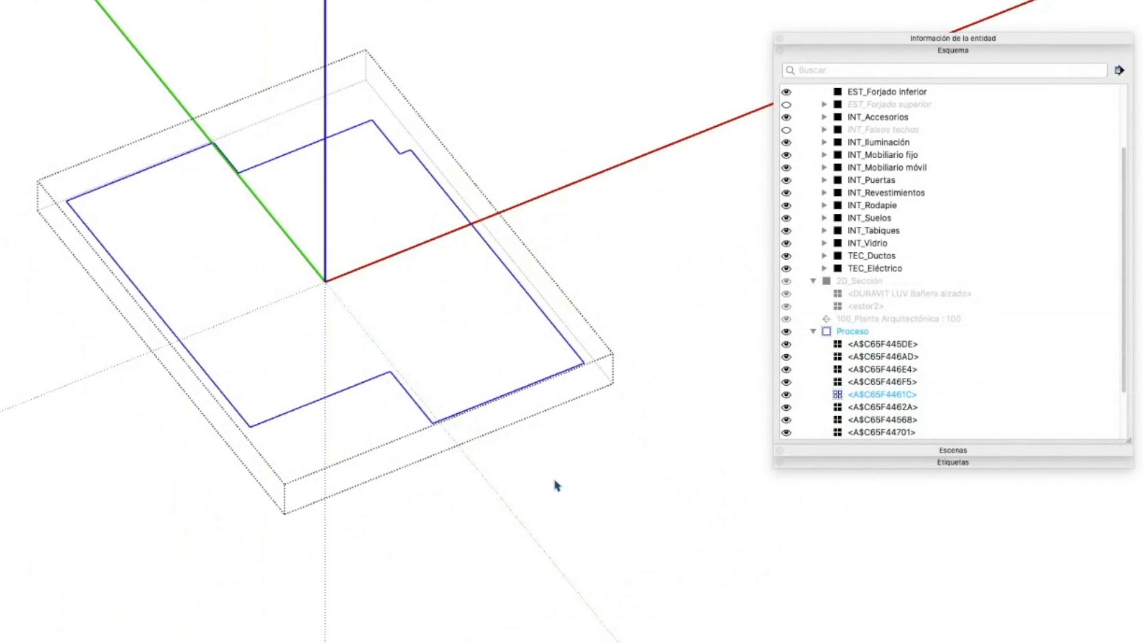
key("Delete")
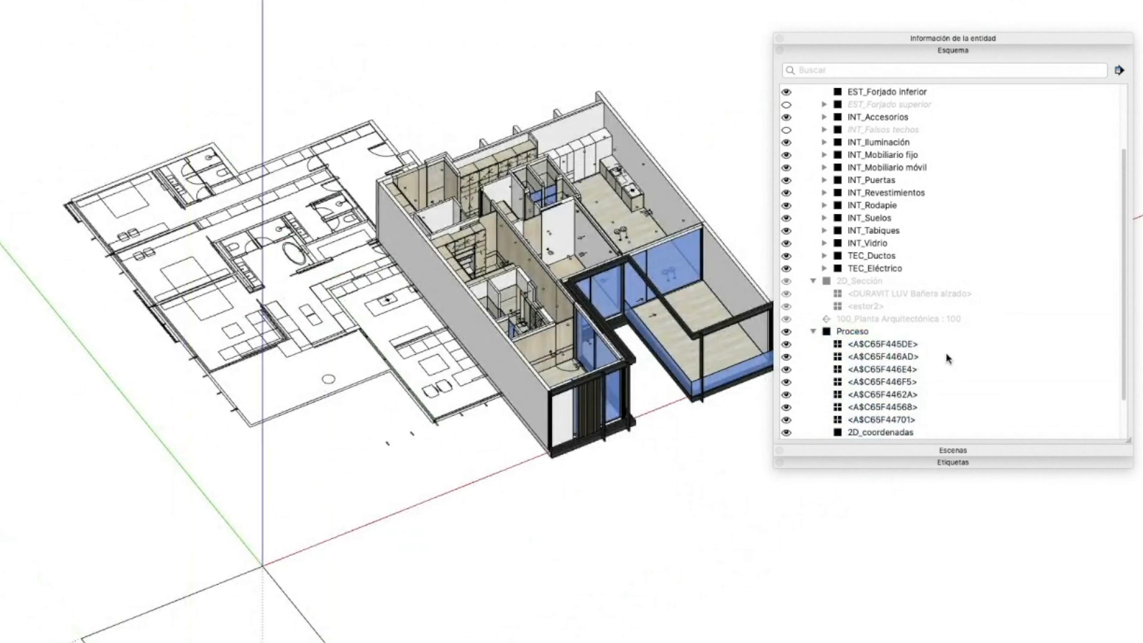
Open the EST_Forjado inferior group from the outline and delete all of its existing slab geometry
scroll(886, 161, "down", 1)
scroll(886, 163, "up", 7)
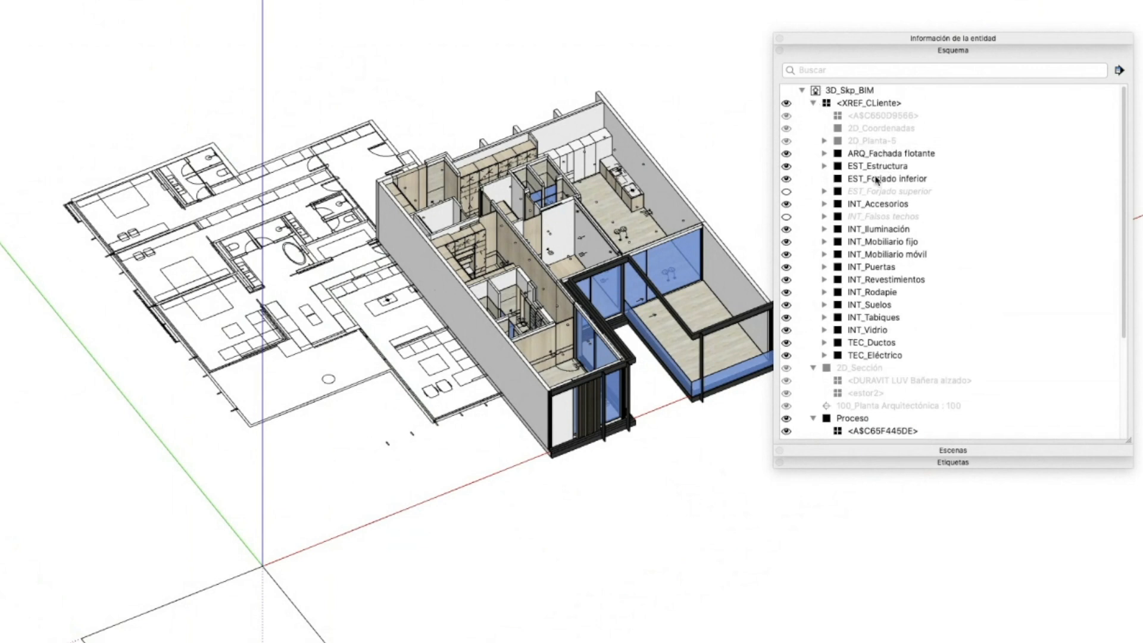
double_click(887, 179)
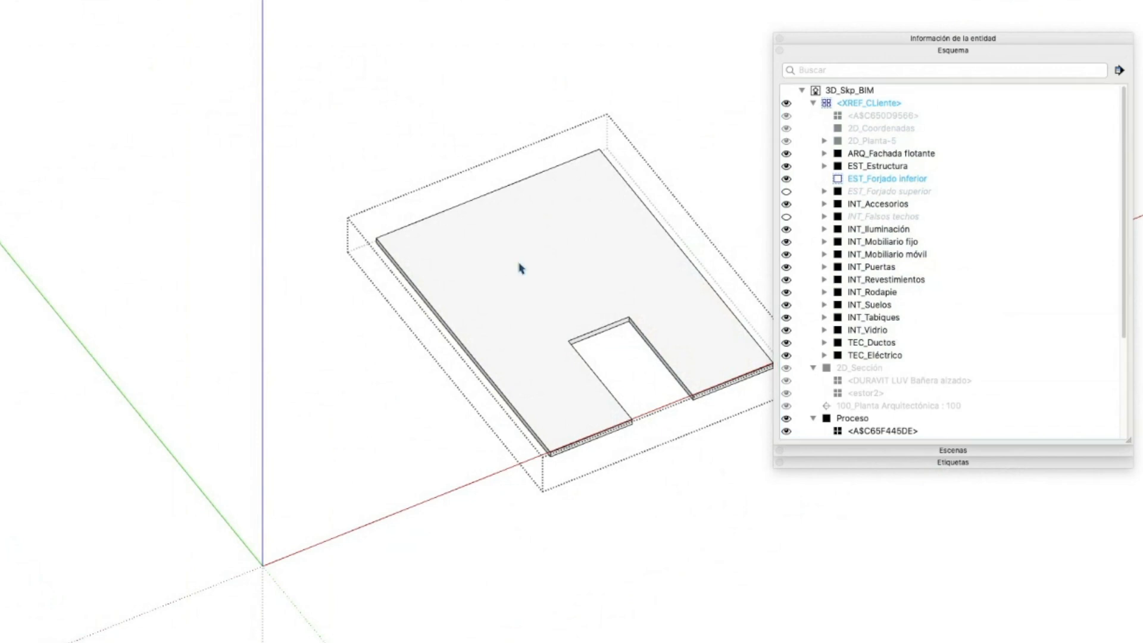
left_click(453, 317)
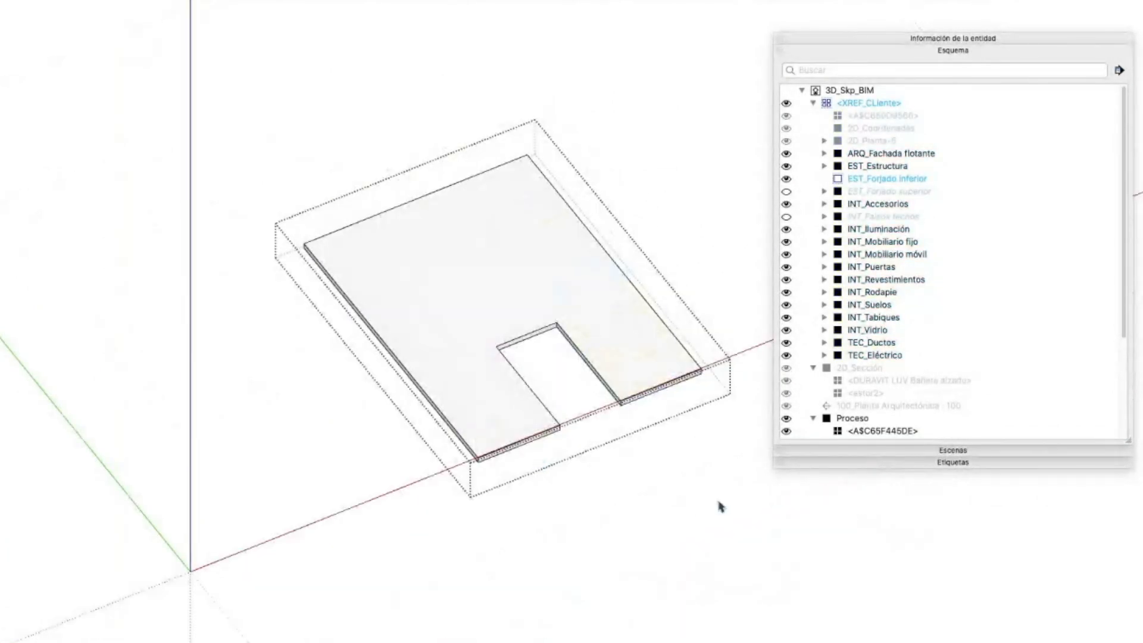
left_click_drag(738, 512, 132, 95)
key("Delete")
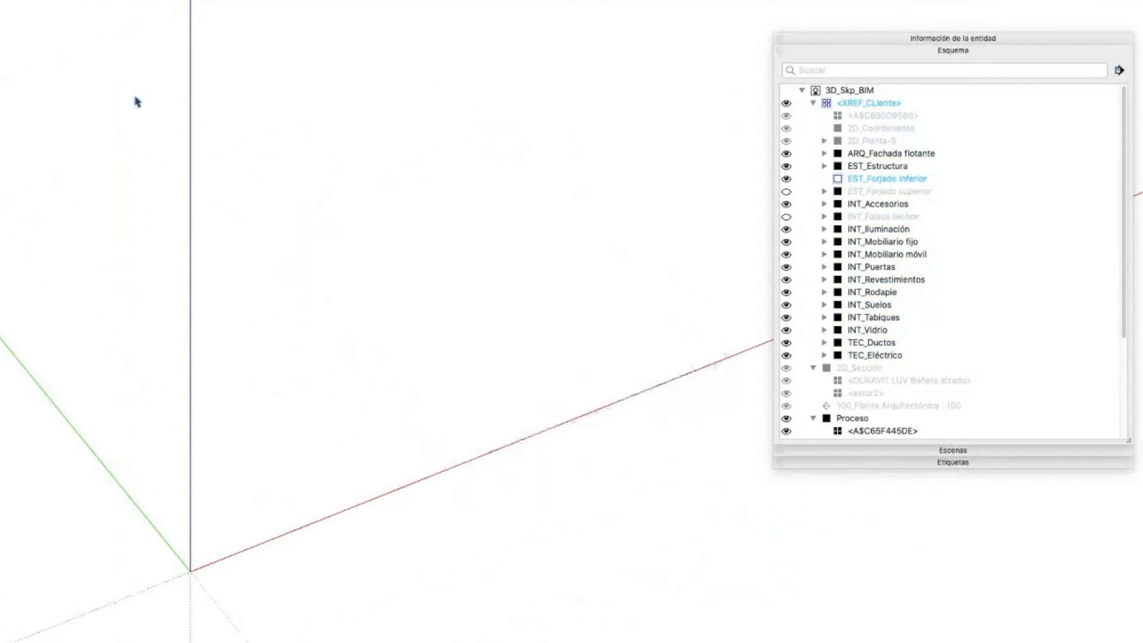
Paste the cut floor outline in place inside the EST_Forjado inferior group
key("super+z")
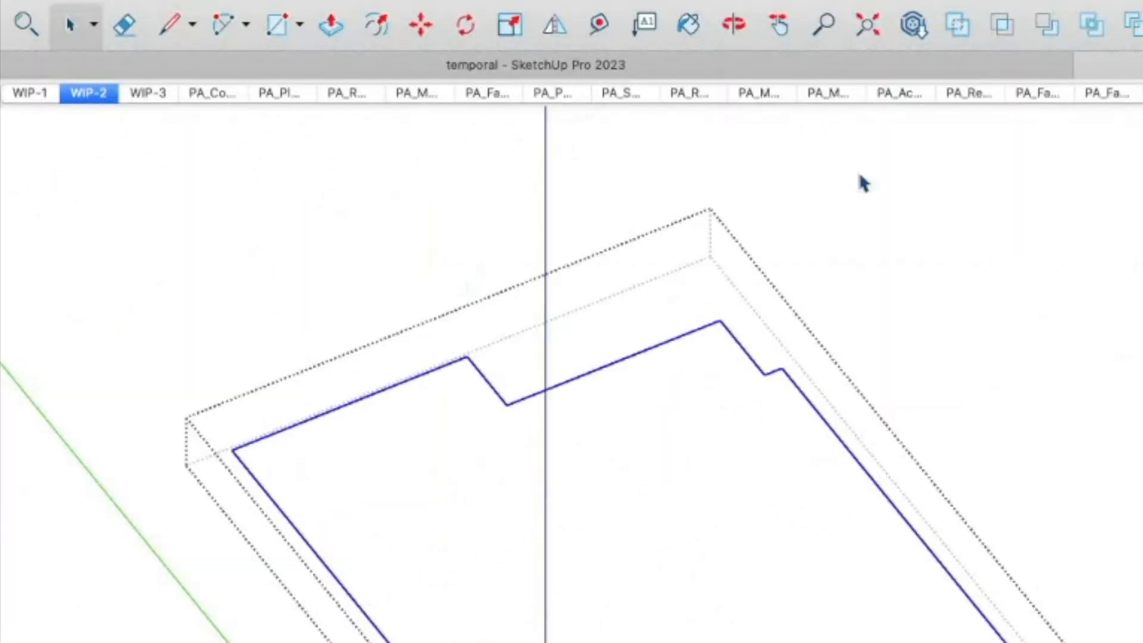
mouse_move(292, 3)
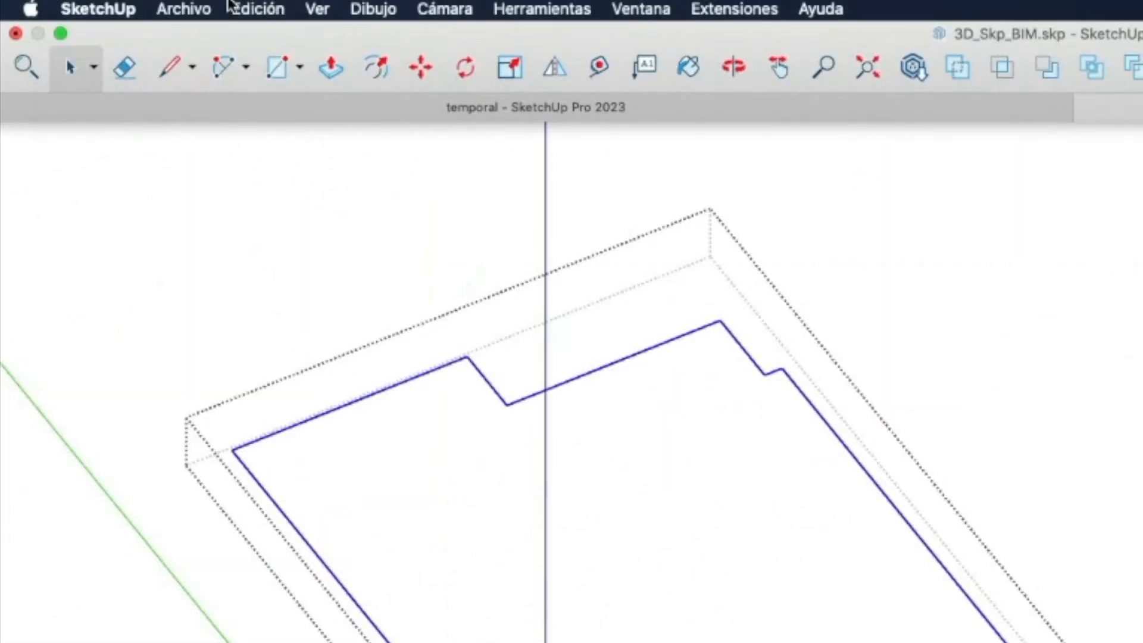
left_click(257, 9)
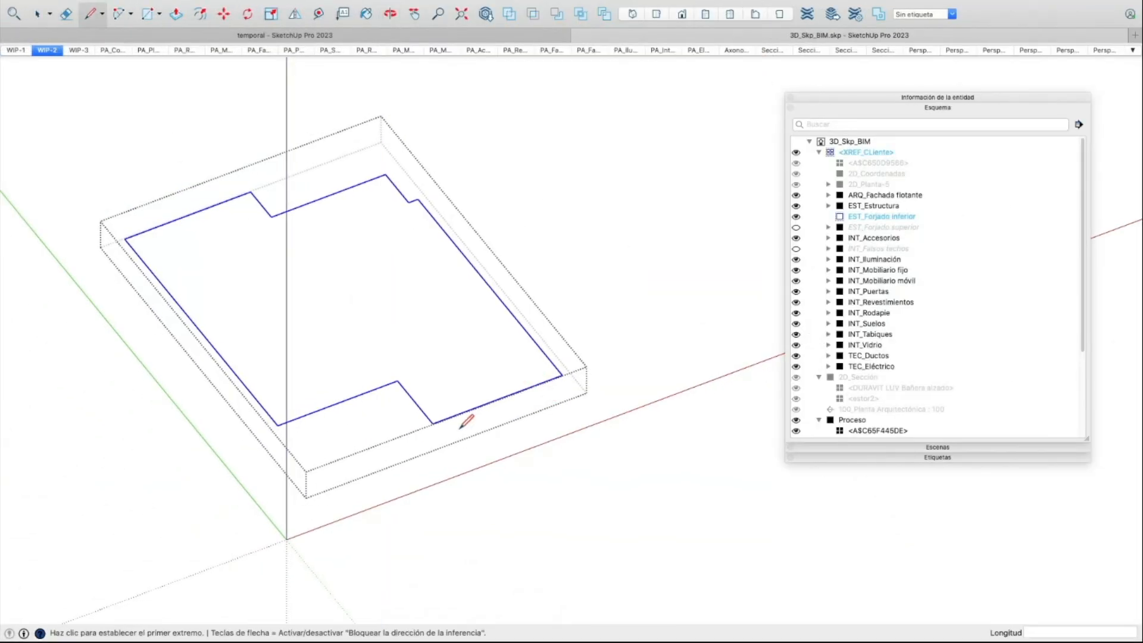
Retrace the front edge of the pasted outline with the Line tool to close it into a face
left_click(433, 424)
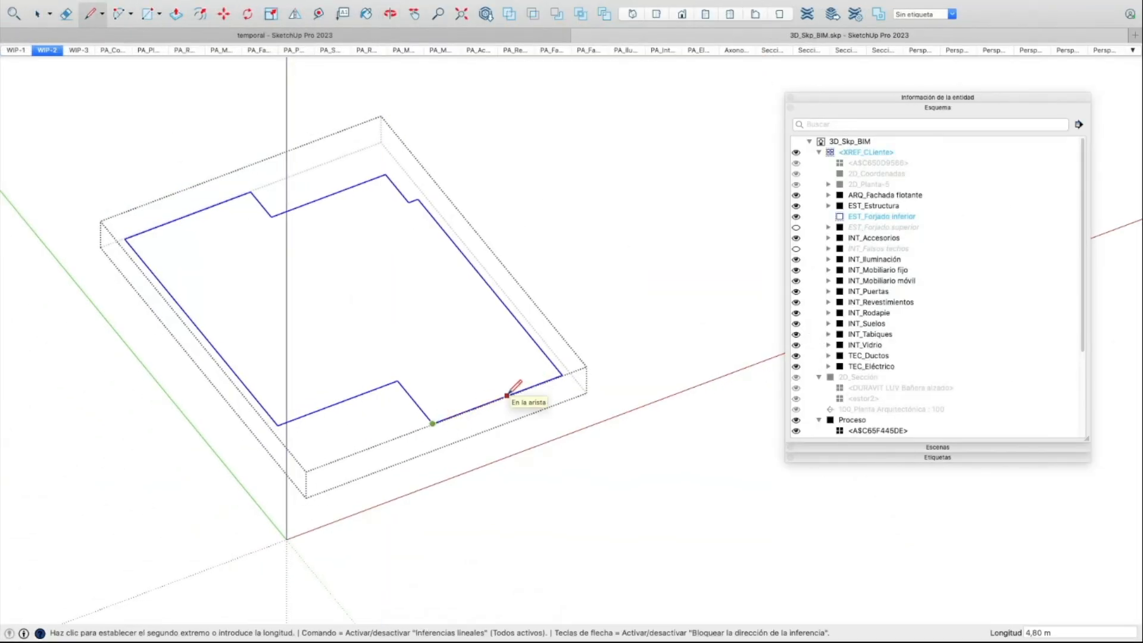
left_click(562, 375)
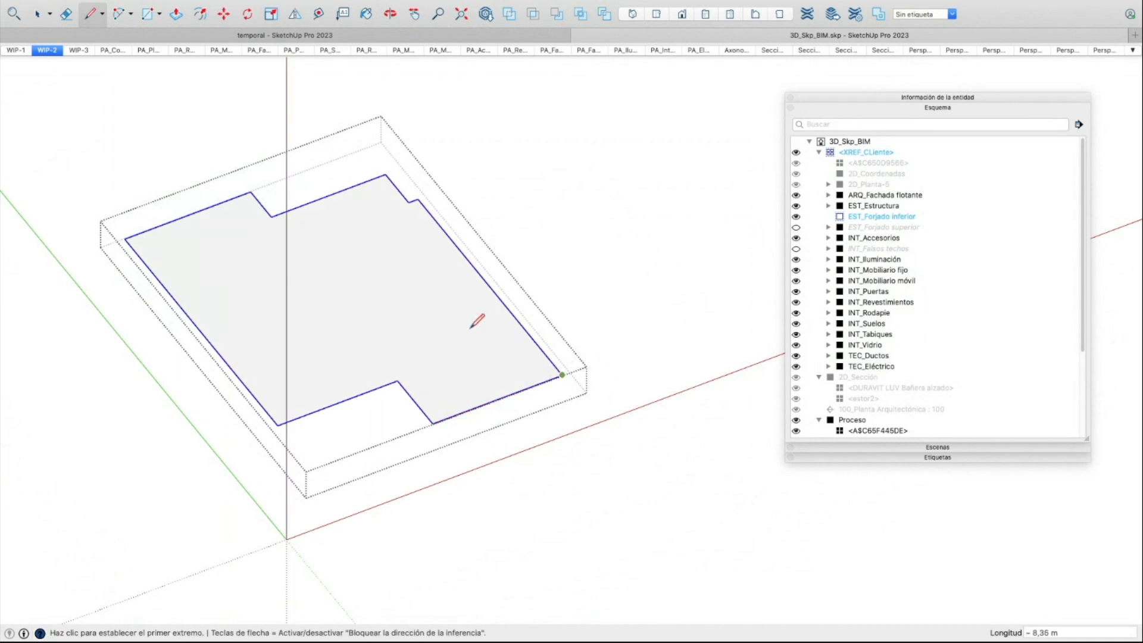
middle_click_drag(471, 328, 518, 288)
scroll(508, 362, "up", 1)
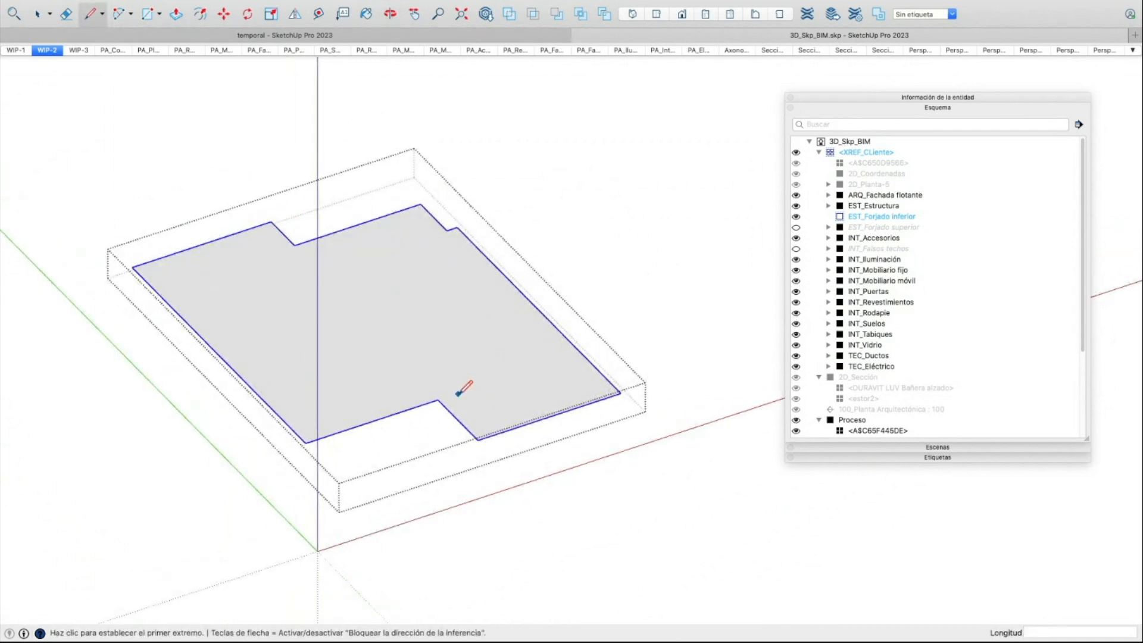
Push/Pull the slab face up 0.30 m, close the EST_Forjado inferior group and inspect the slab in the model
key("p")
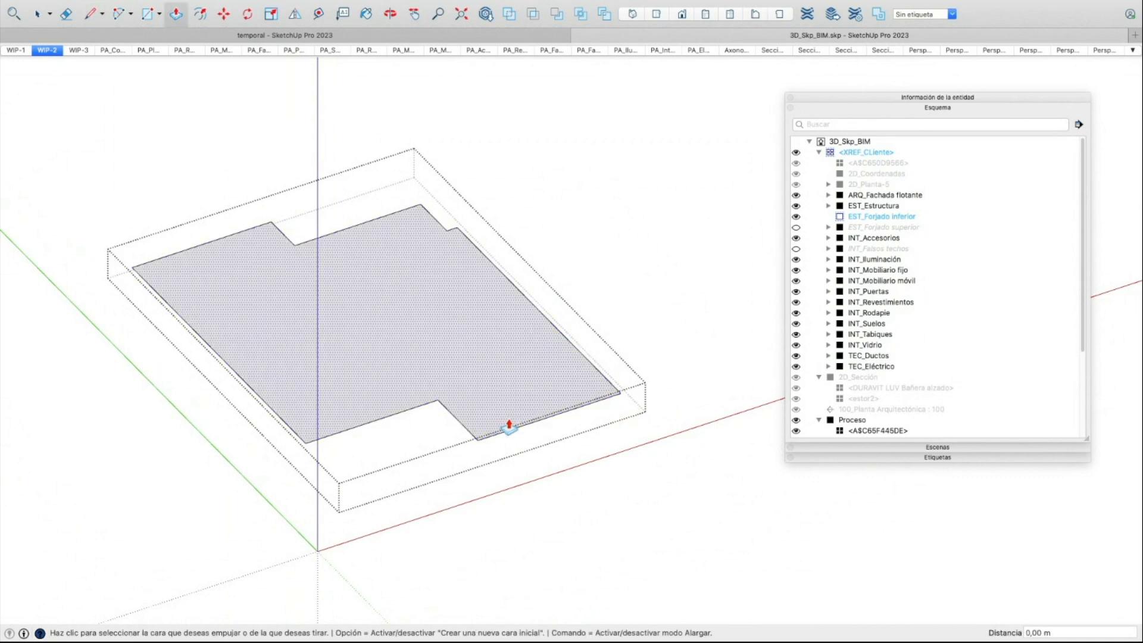
left_click(509, 427)
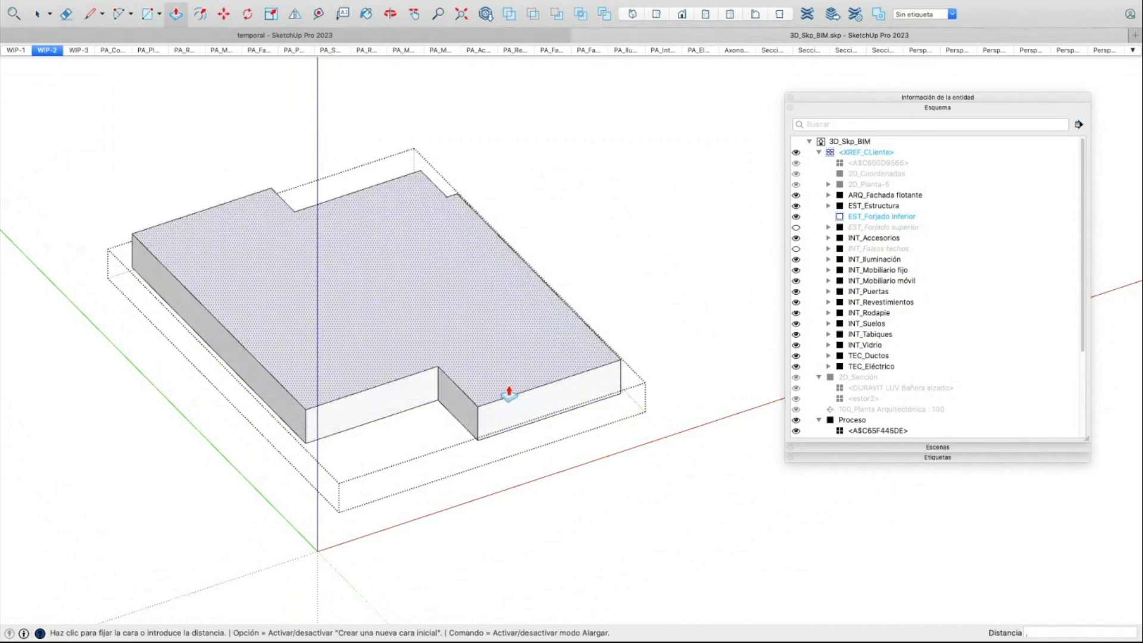
key("Return")
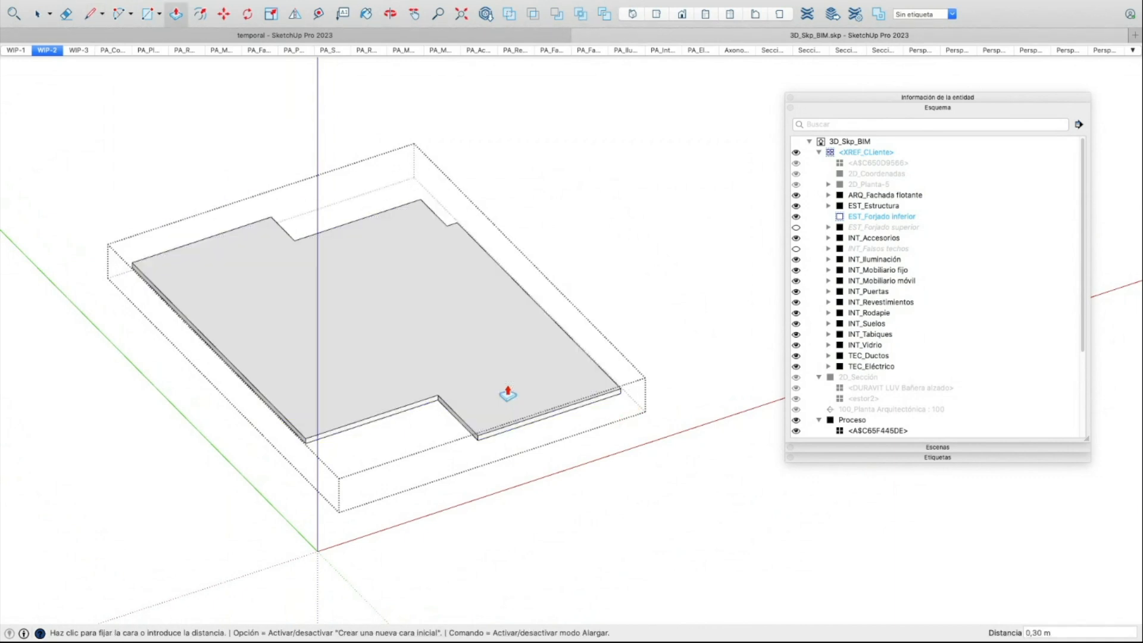
key("space")
key("Escape")
key("Escape")
scroll(478, 368, "down", 2)
scroll(479, 371, "up", 3)
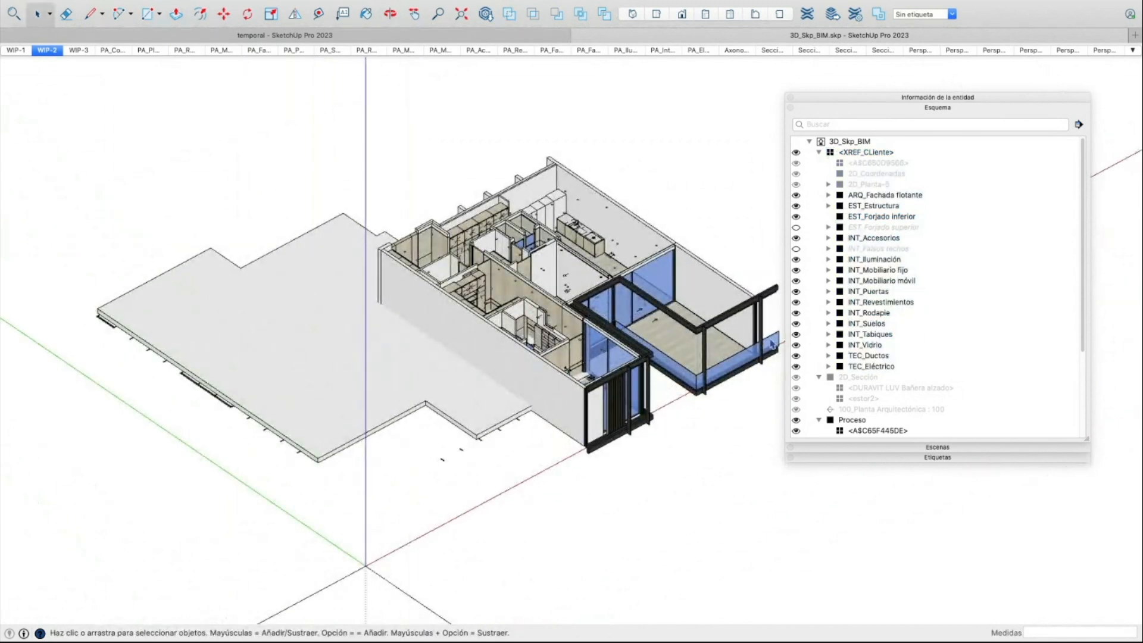
middle_click_drag(571, 331, 514, 352)
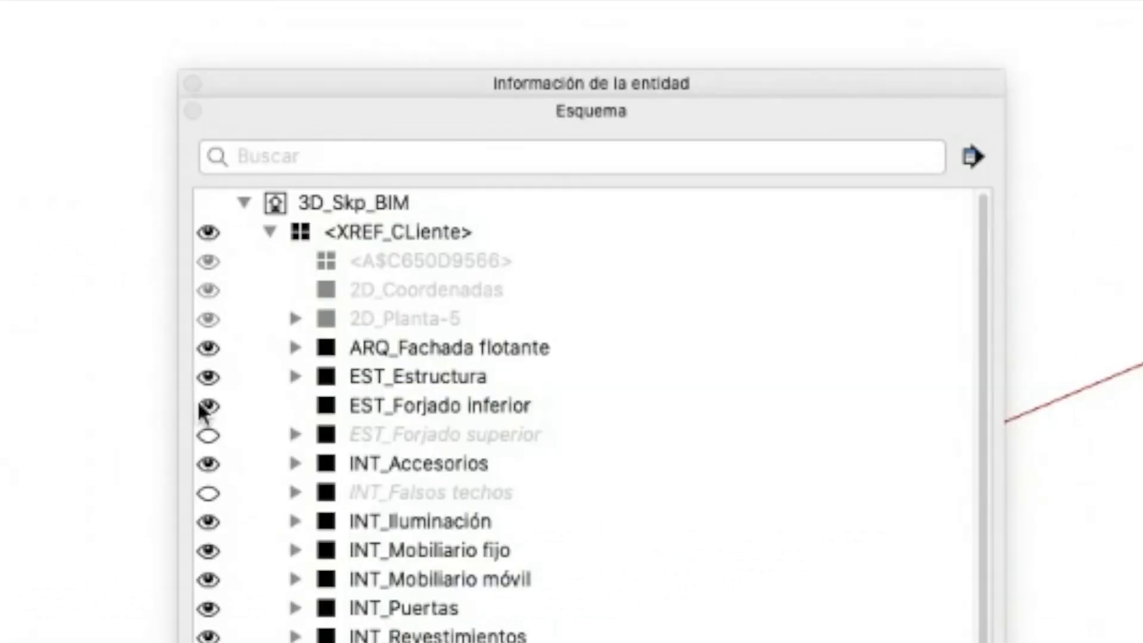
Hide EST_Forjado inferior, and leave XREF_CLiente collapsed and Proceso expanded in the outline
left_click(796, 217)
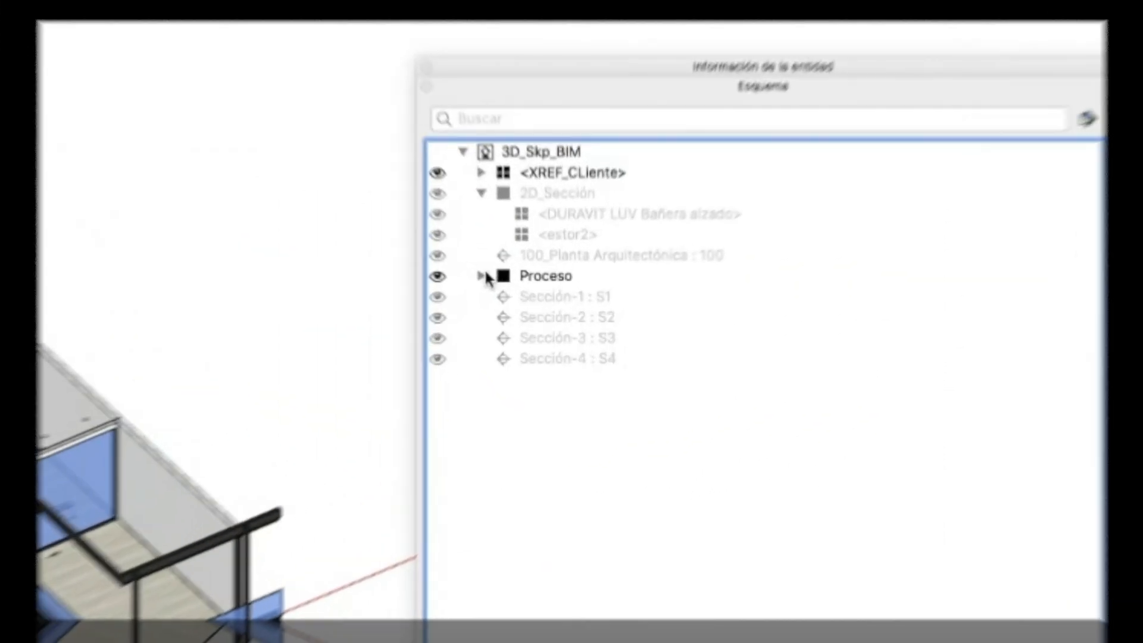
left_click(479, 275)
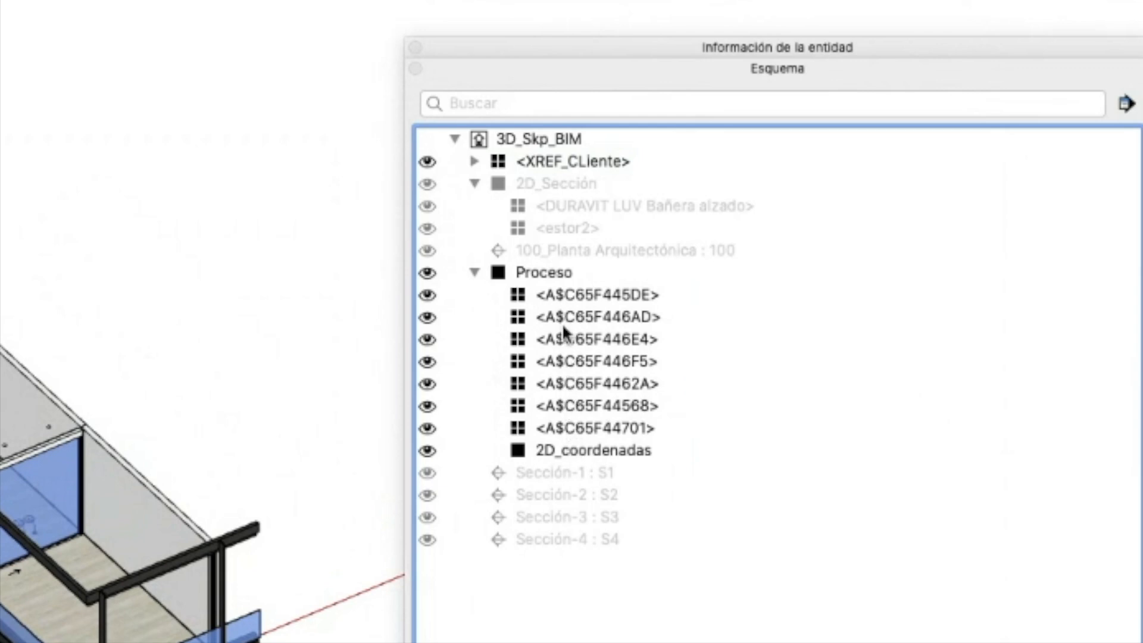
left_click(474, 159)
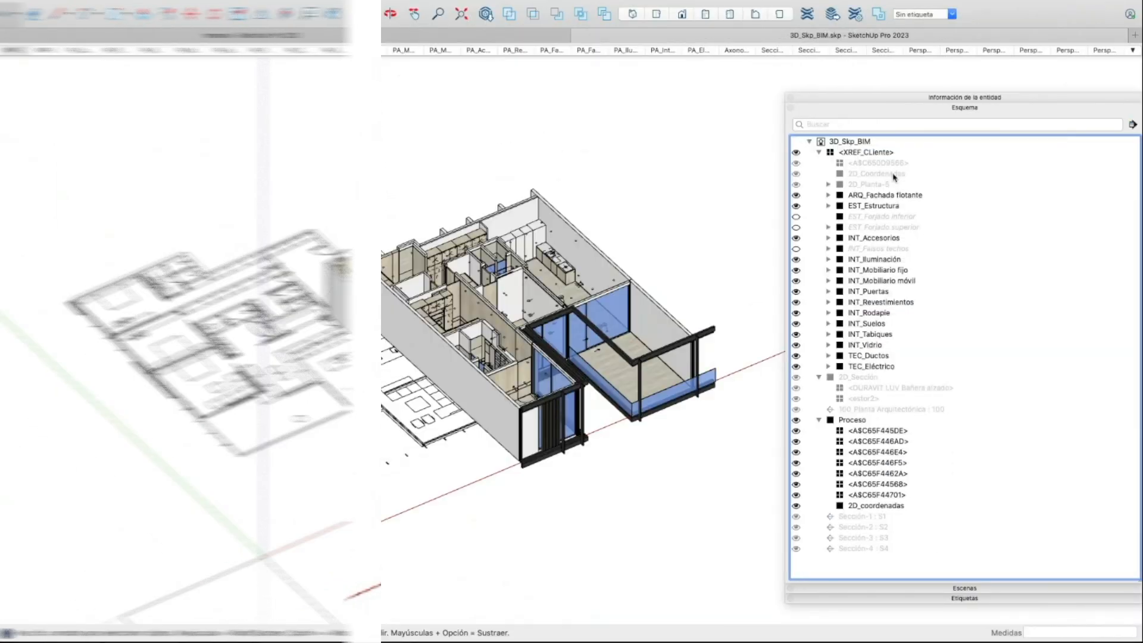
left_click(819, 153)
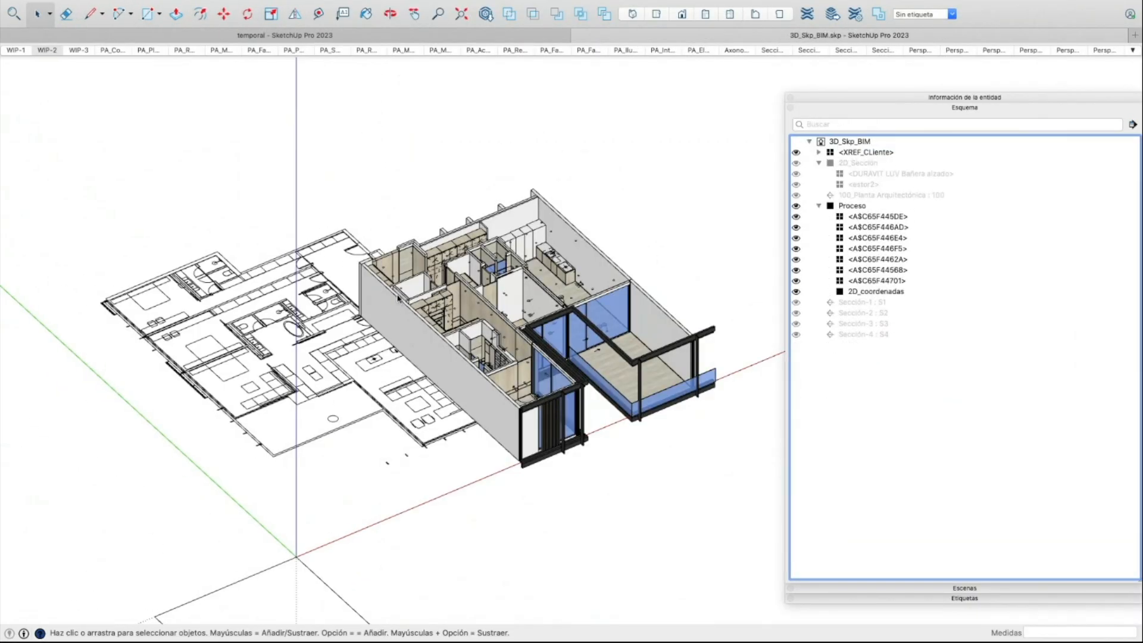
Remove all the sanitary fixture linework from the A$C65F445DE component inside Proceso and leave the group
double_click(865, 218)
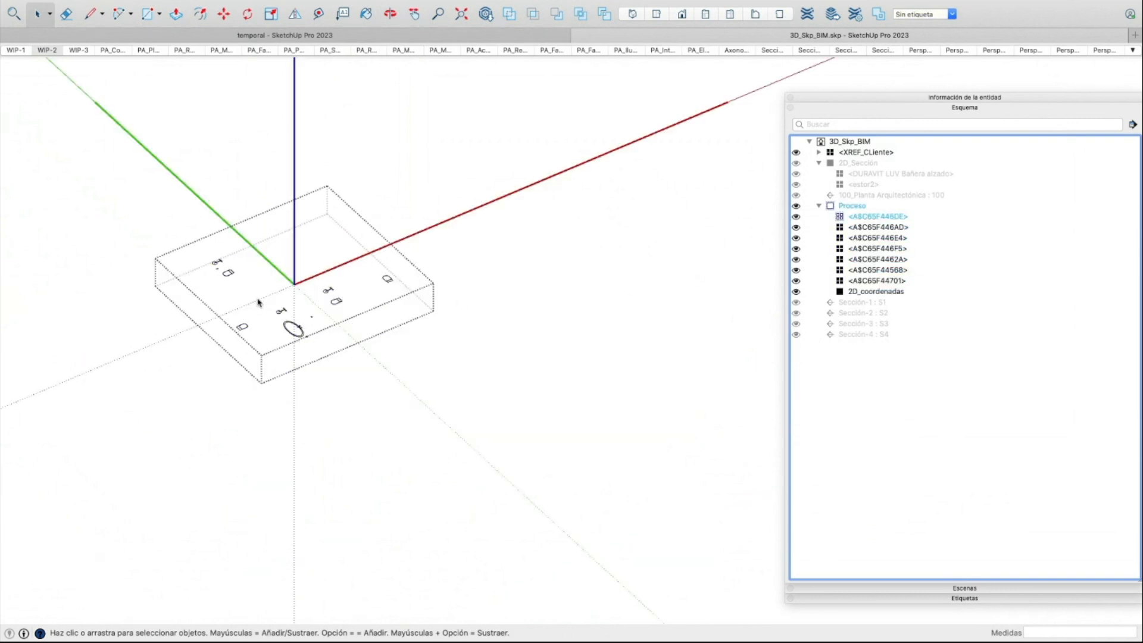
scroll(258, 303, "up", 2)
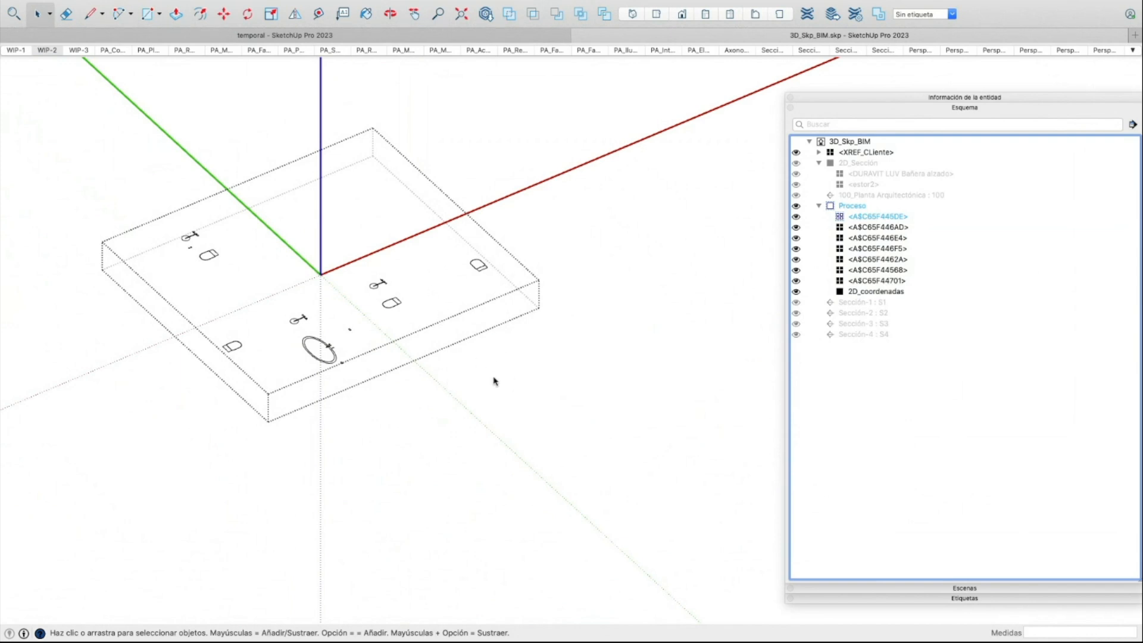
key("super+a")
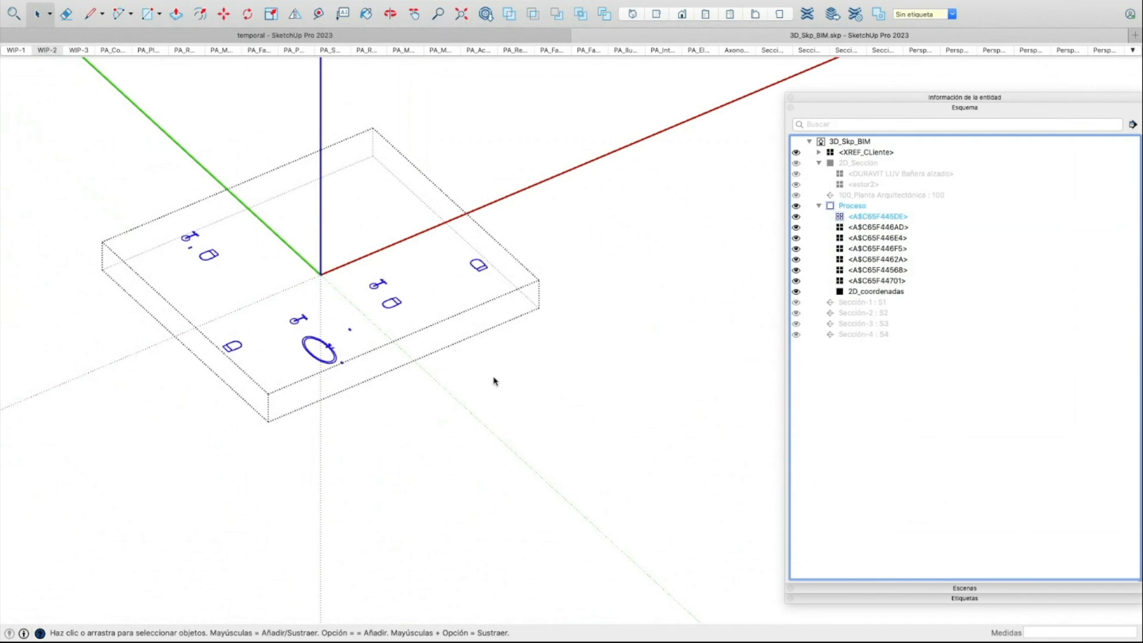
key("Delete")
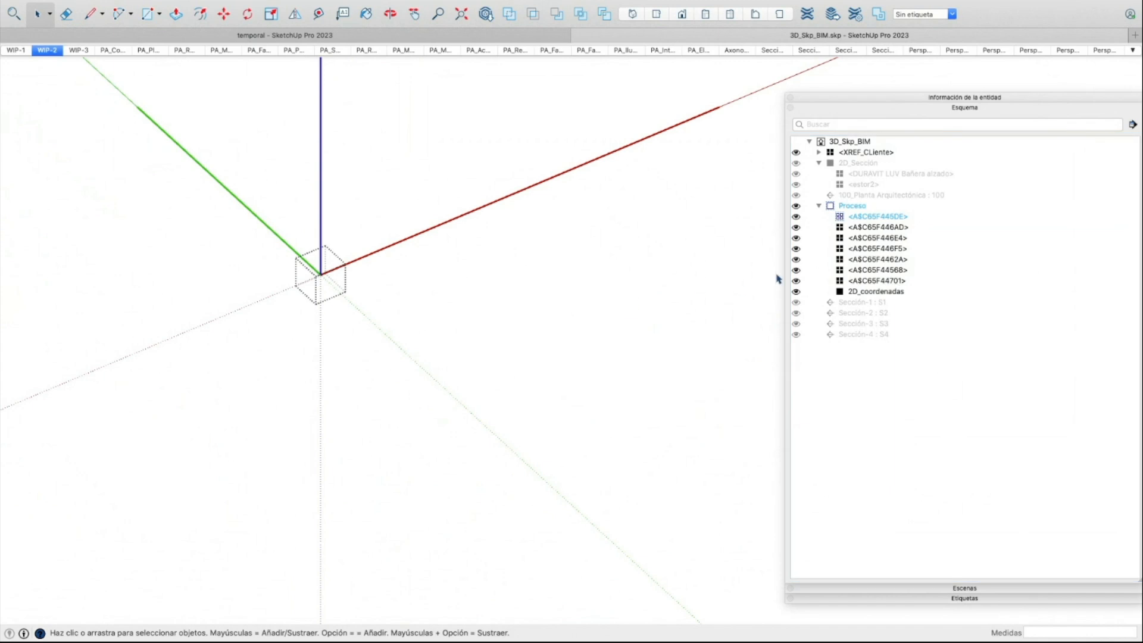
left_click(630, 331)
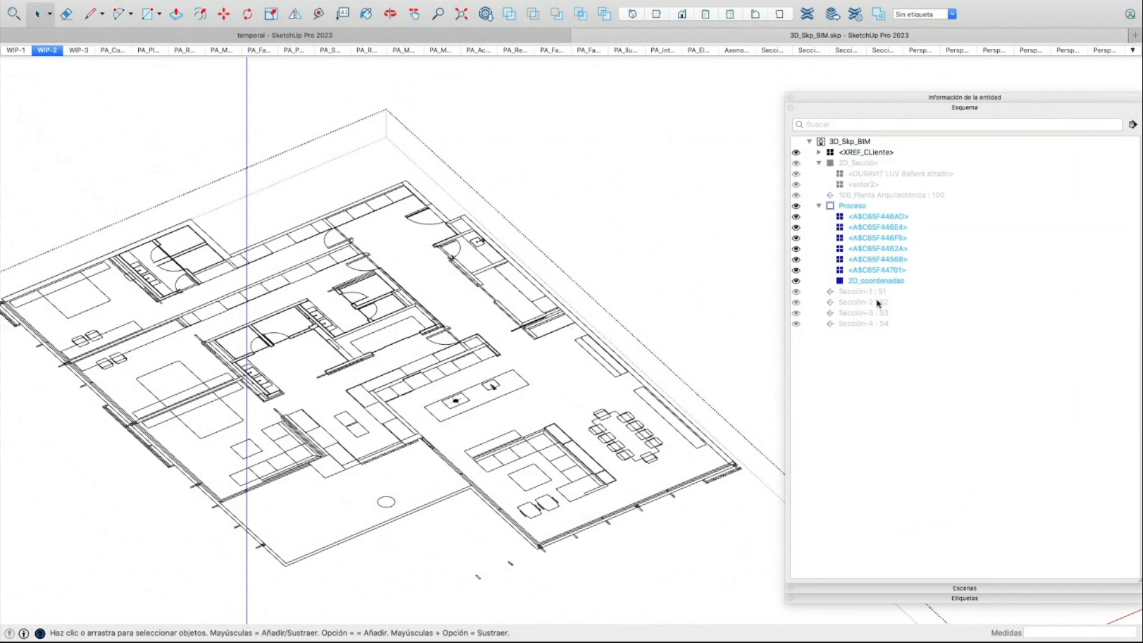
left_click(573, 203)
scroll(574, 205, "down", 3)
middle_click_drag(644, 221, 433, 263, "shift")
scroll(434, 263, "up", 2)
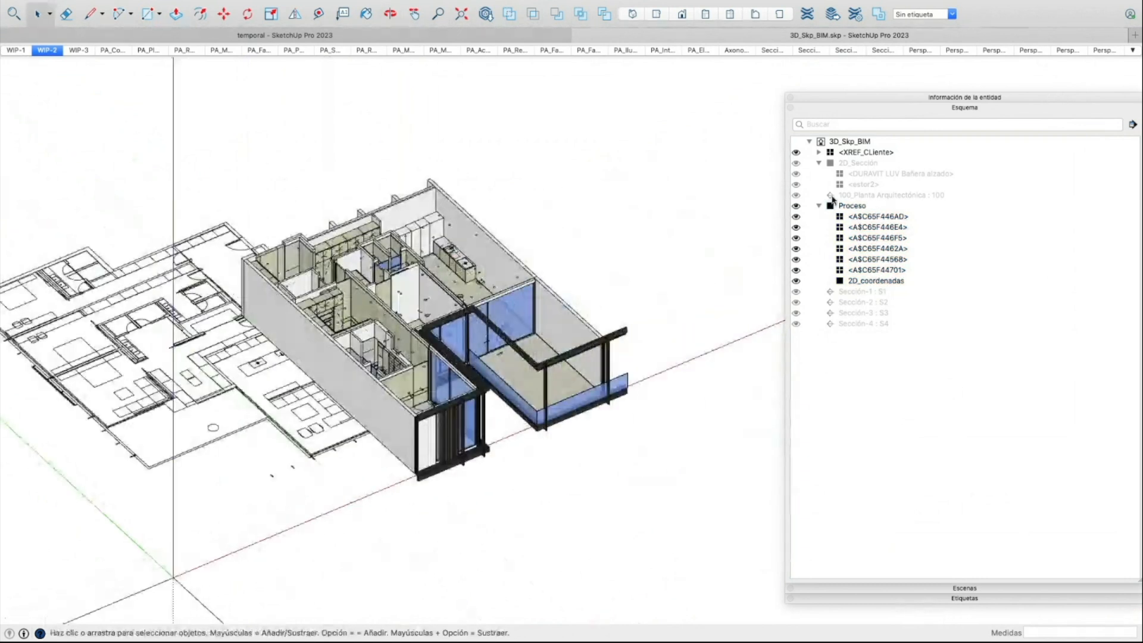
Open INT_Accesorios inside XREF_CLiente and paste the cut sanitary fixture linework in place
left_click(820, 152)
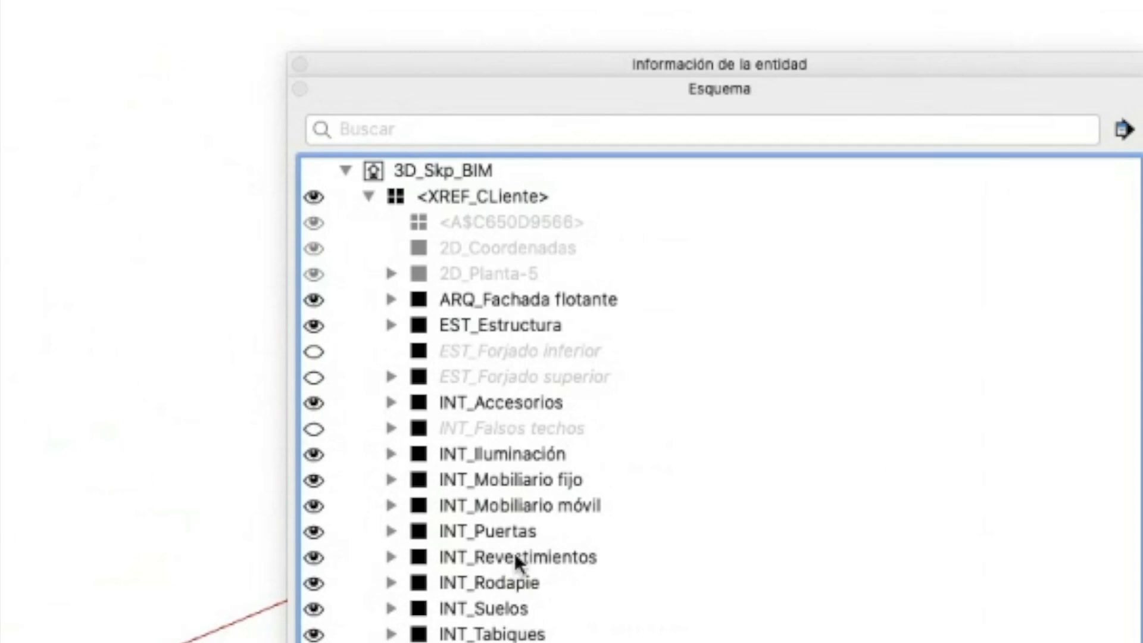
left_click(496, 403)
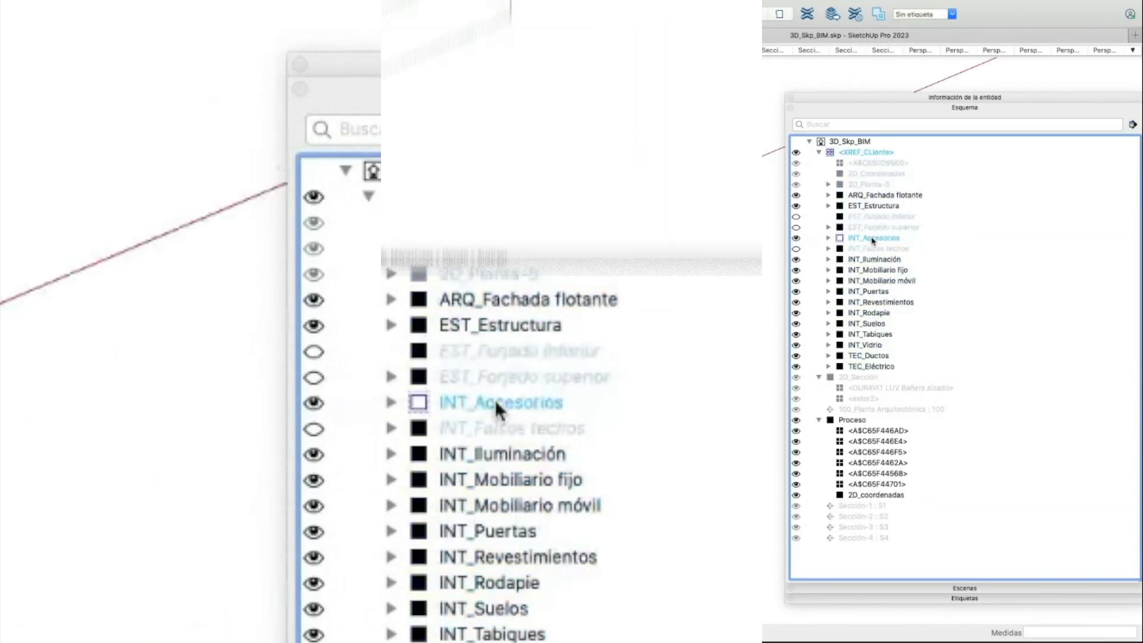
scroll(382, 335, "up", 5)
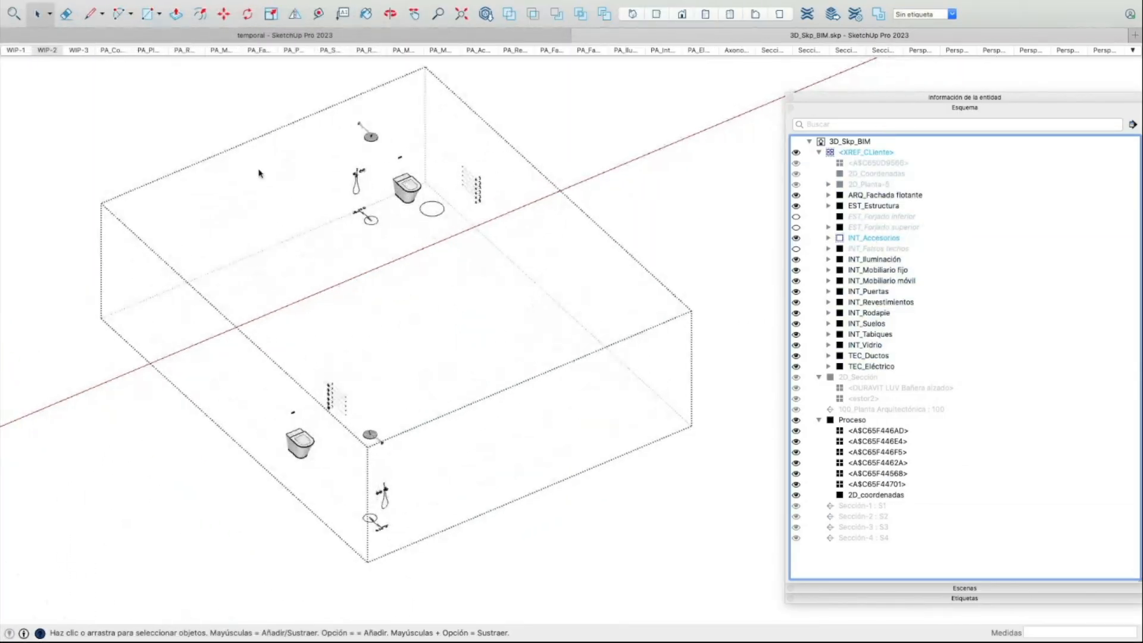
scroll(312, 337, "down", 5)
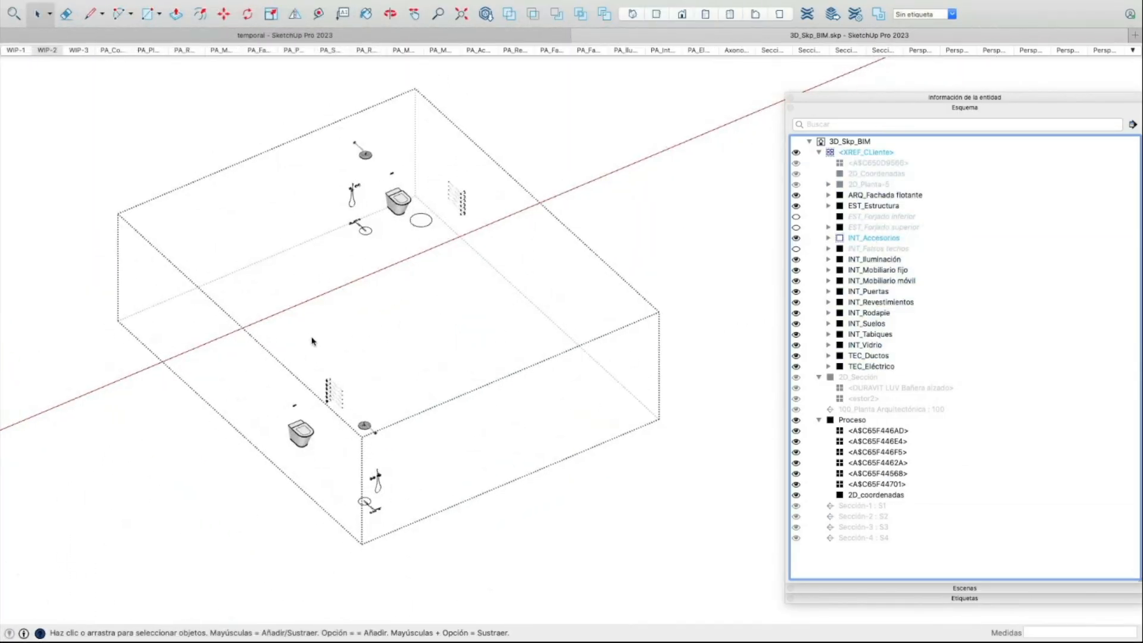
mouse_move(93, 5)
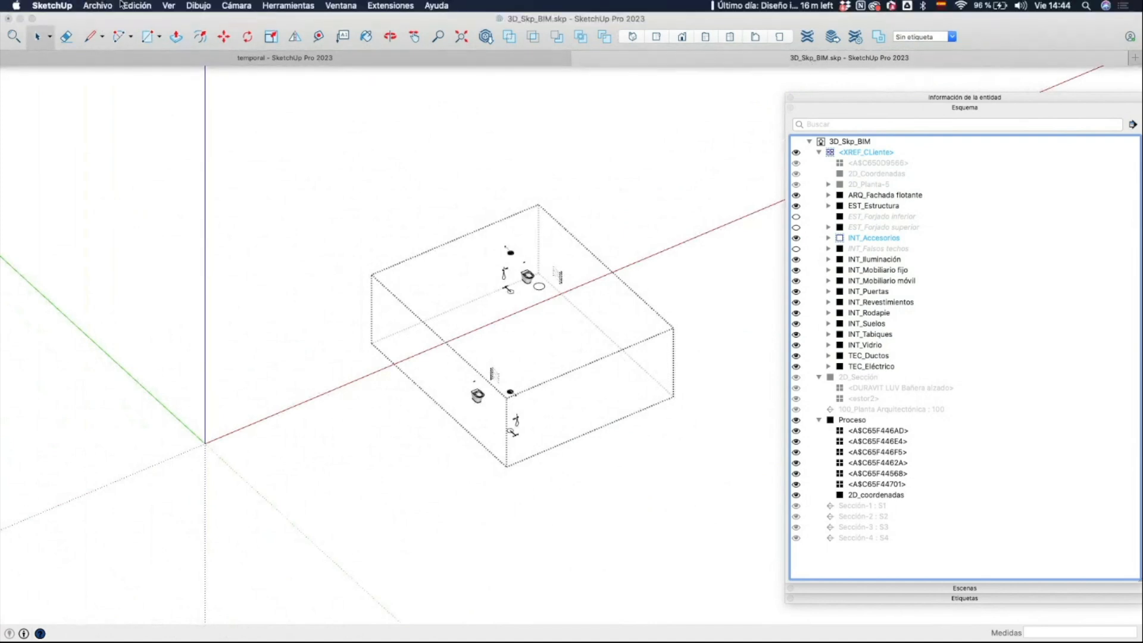
left_click(137, 6)
left_click(142, 72)
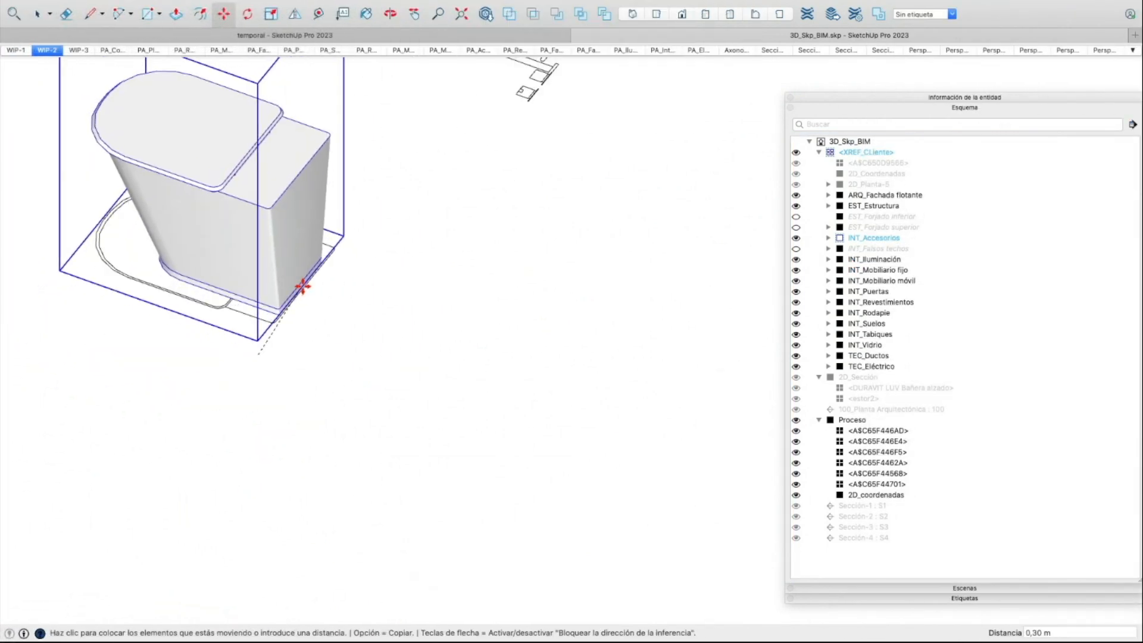
Move the modelled toilet 0.30 m to align it with its pasted plan outline
left_click(304, 286)
scroll(311, 273, "down", 6)
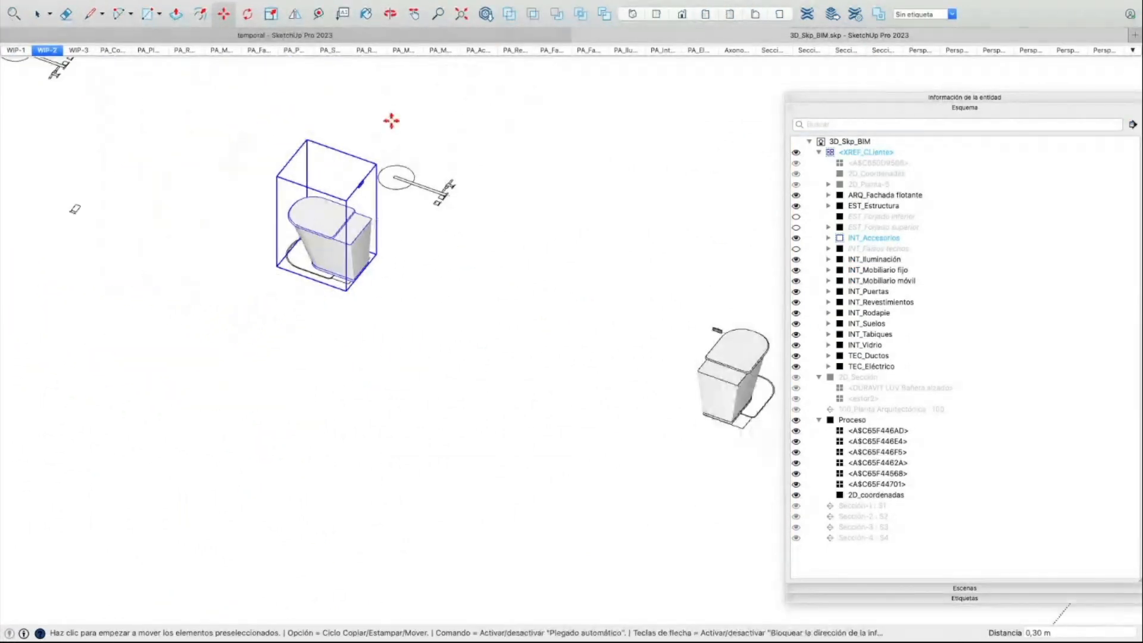
scroll(256, 294, "down", 8)
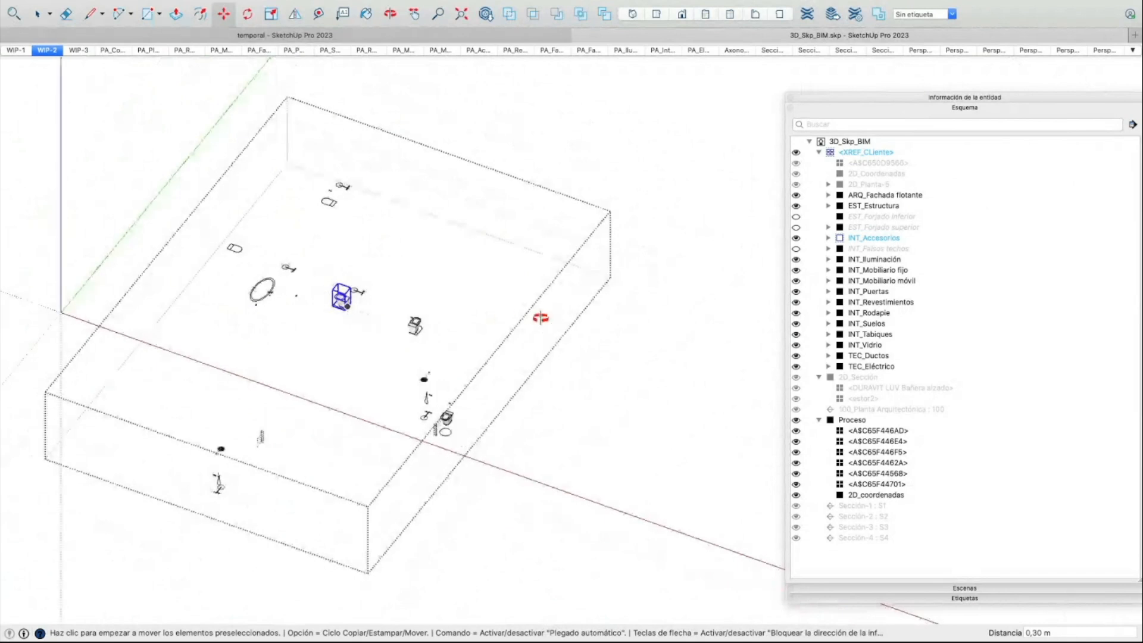
Move the modelled shower set and one towel radiator across to the bathroom area of the pasted linework
middle_click_drag(508, 316, 655, 378)
scroll(599, 434, "down", 3)
middle_click_drag(600, 434, 550, 292, "shift")
key("space")
scroll(550, 292, "up", 5)
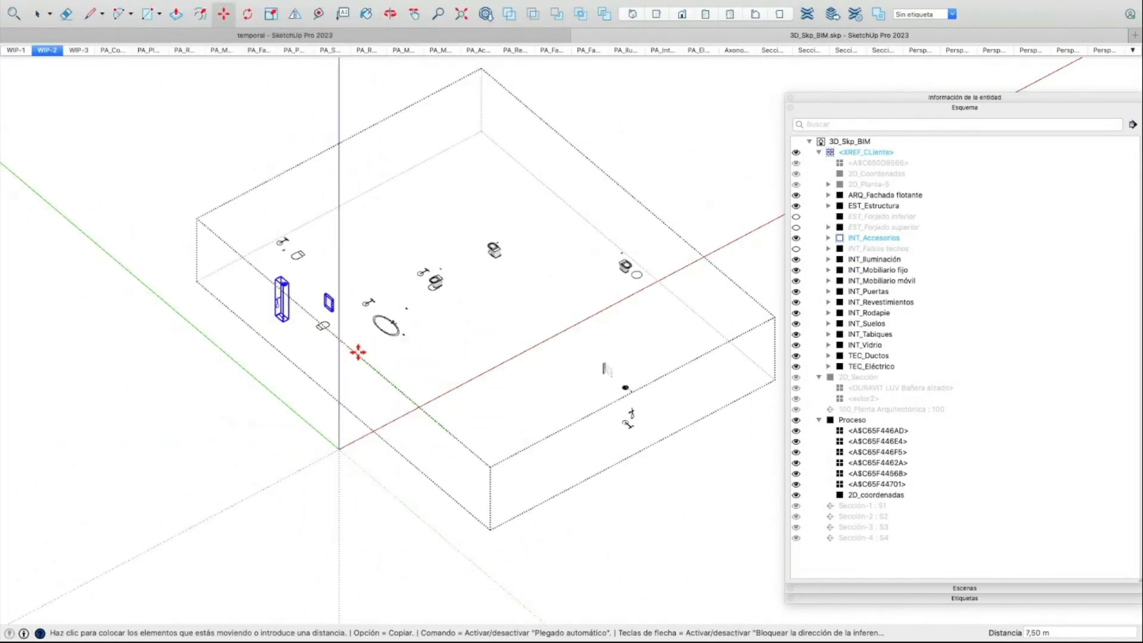
scroll(625, 387, "up", 3)
Move the other towel radiator 12.30 m to stand beside the first one over the pasted linework
key("space")
left_click_drag(610, 334, 582, 374)
key("m")
left_click(583, 378)
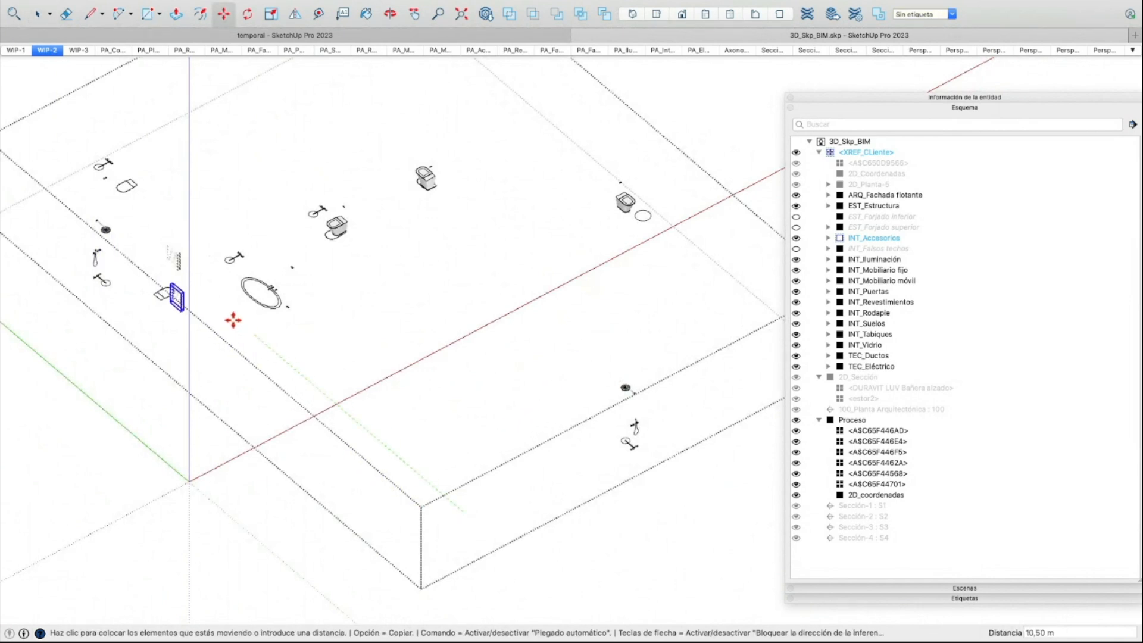
left_click(215, 309)
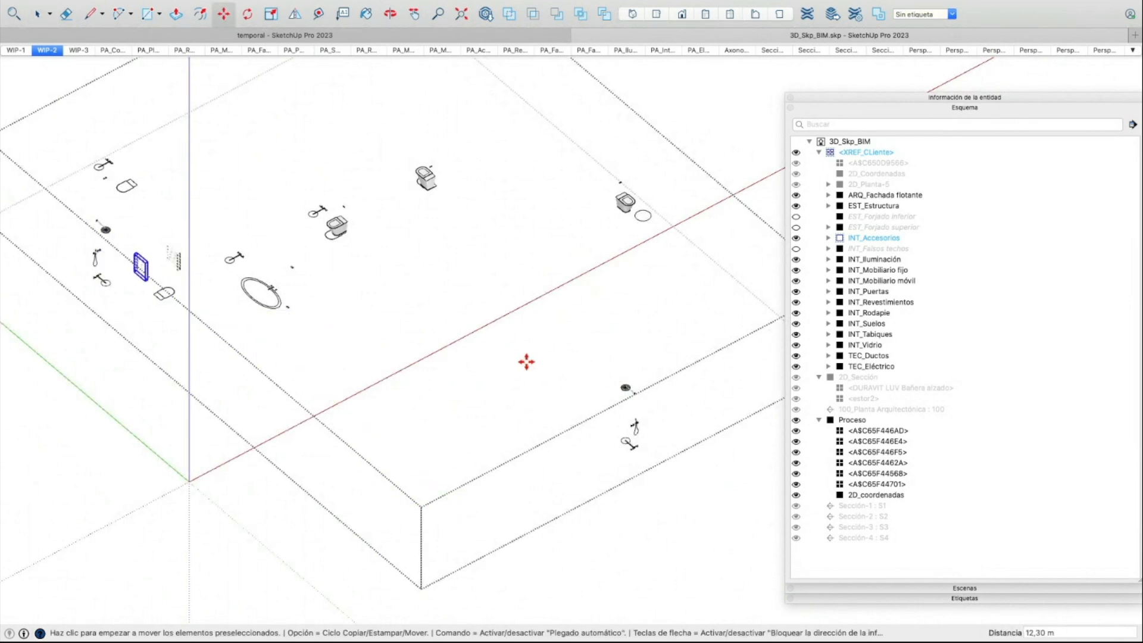
Delete the leftover toilet and shower set at the old model position and leave the INT_Accesorios group
key("space")
scroll(509, 319, "down", 3)
scroll(508, 322, "down", 2)
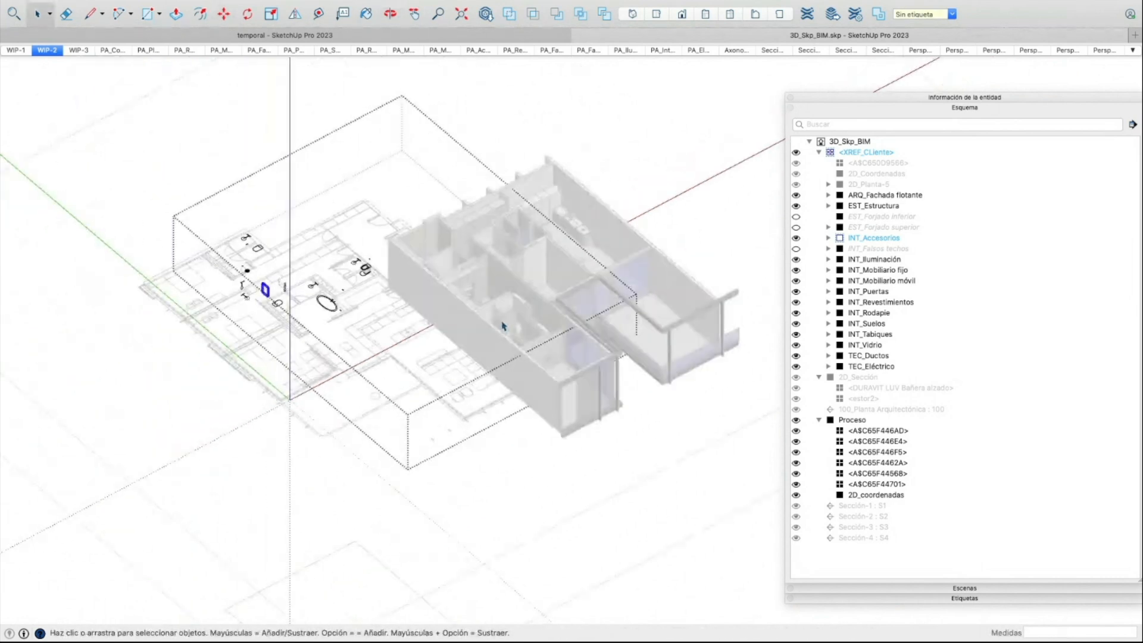
left_click_drag(479, 203, 618, 446)
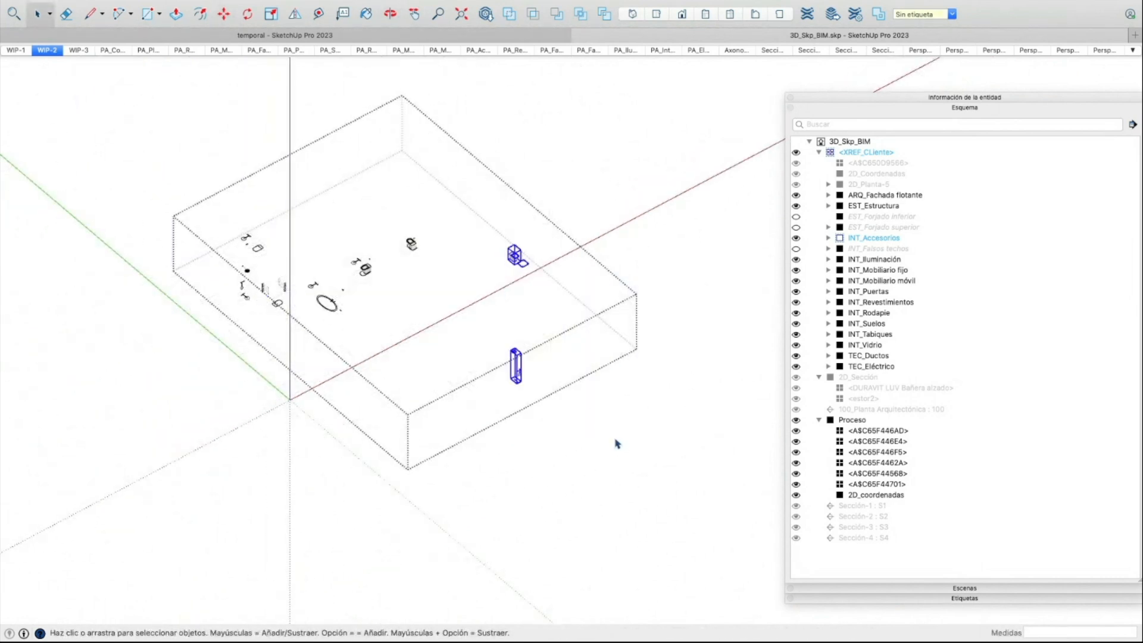
key("Delete")
left_click(427, 302)
scroll(358, 269, "up", 4)
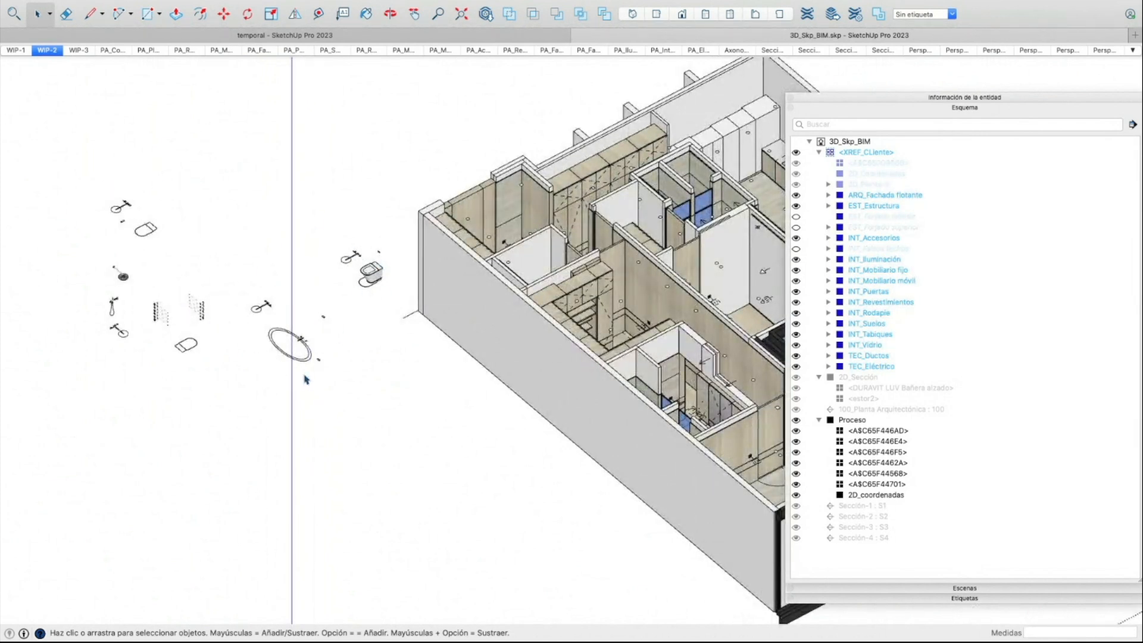
Cut all the fixed furniture linework from the A$C65F446AD component inside Proceso and leave the group
scroll(447, 365, "down", 3)
middle_click_drag(495, 357, 415, 351, "shift")
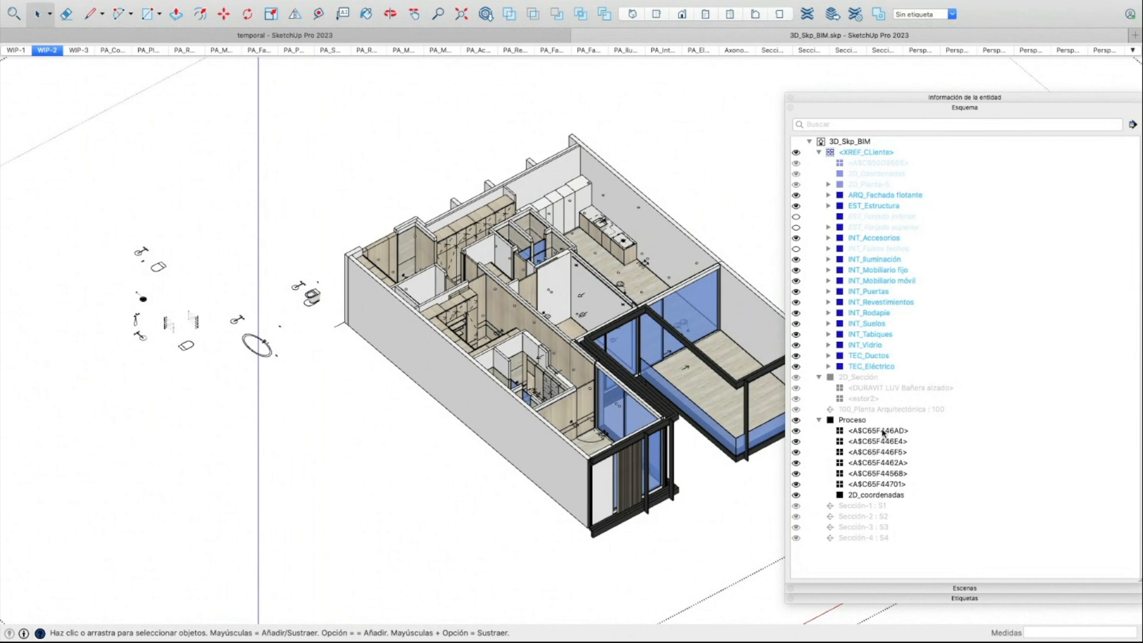
double_click(883, 433)
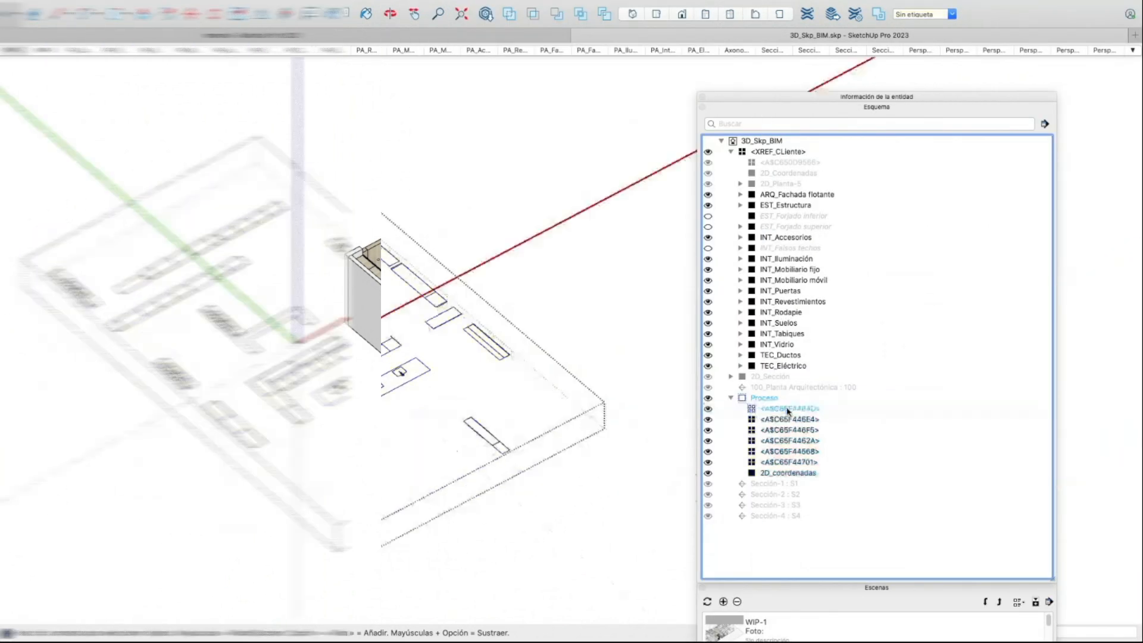
left_click(153, 192)
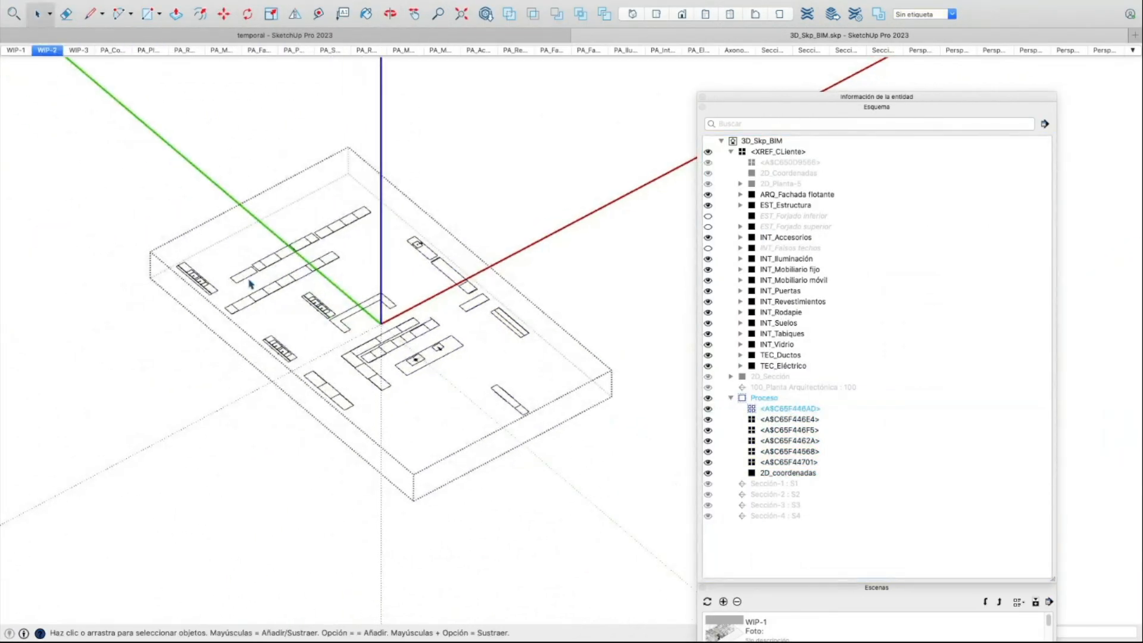
left_click_drag(596, 445, 110, 167)
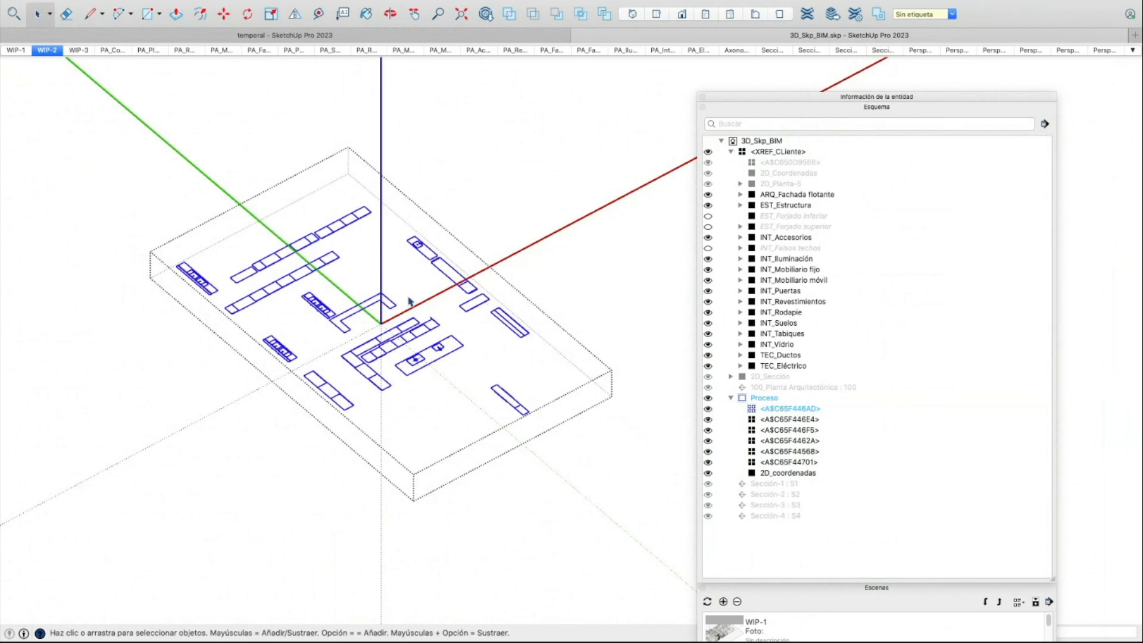
key("Delete")
left_click(572, 440)
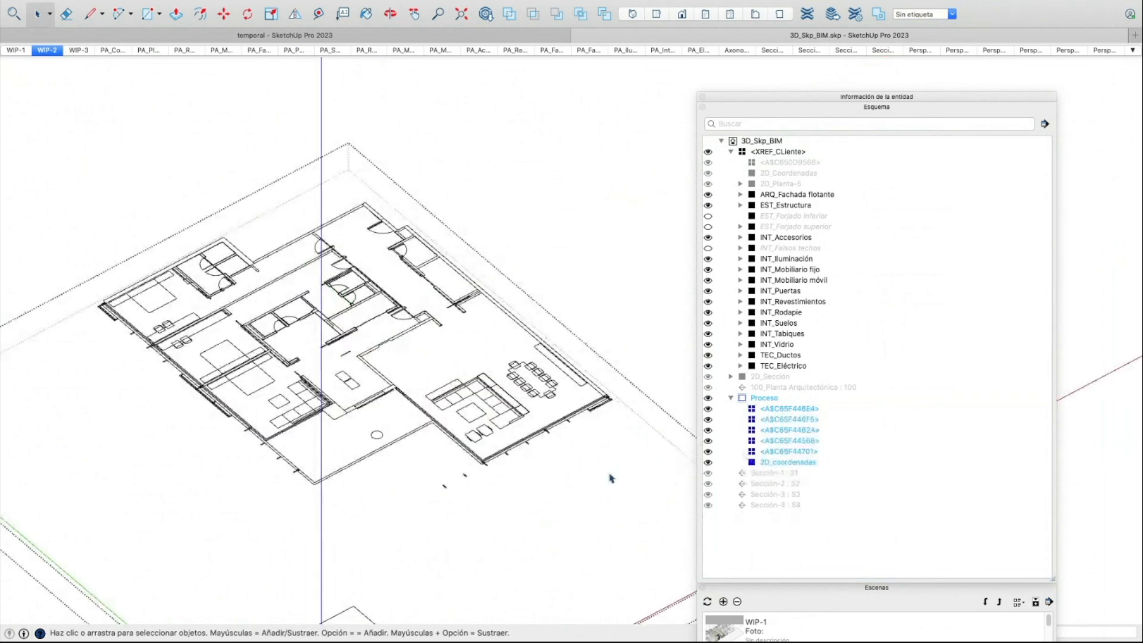
key("Escape")
Open INT_Mobiliario fijo inside XREF_CLiente and delete all its modelled cabinets
middle_click_drag(552, 327, 460, 334, "shift")
scroll(458, 328, "up", 3)
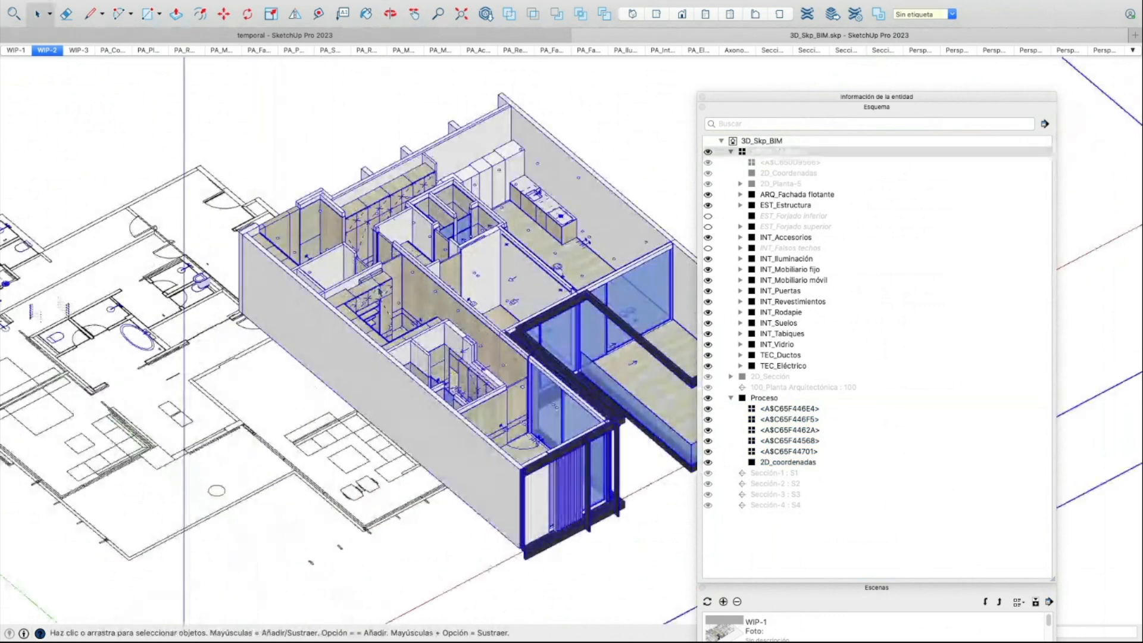
double_click(374, 290)
double_click(377, 298)
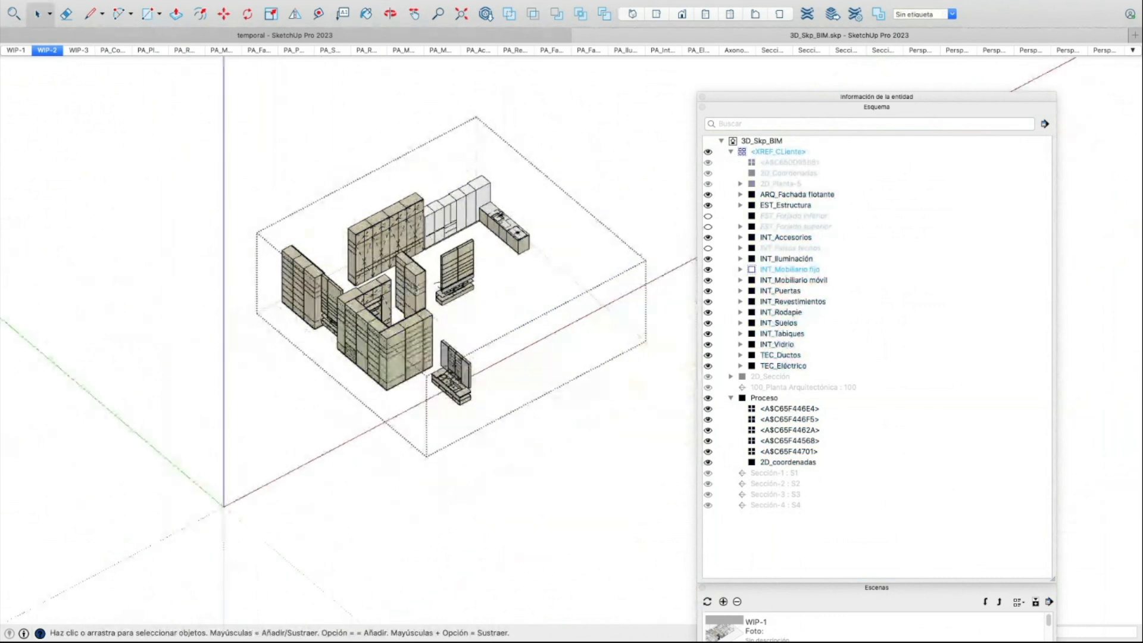
scroll(489, 371, "down", 3)
scroll(490, 374, "down", 2)
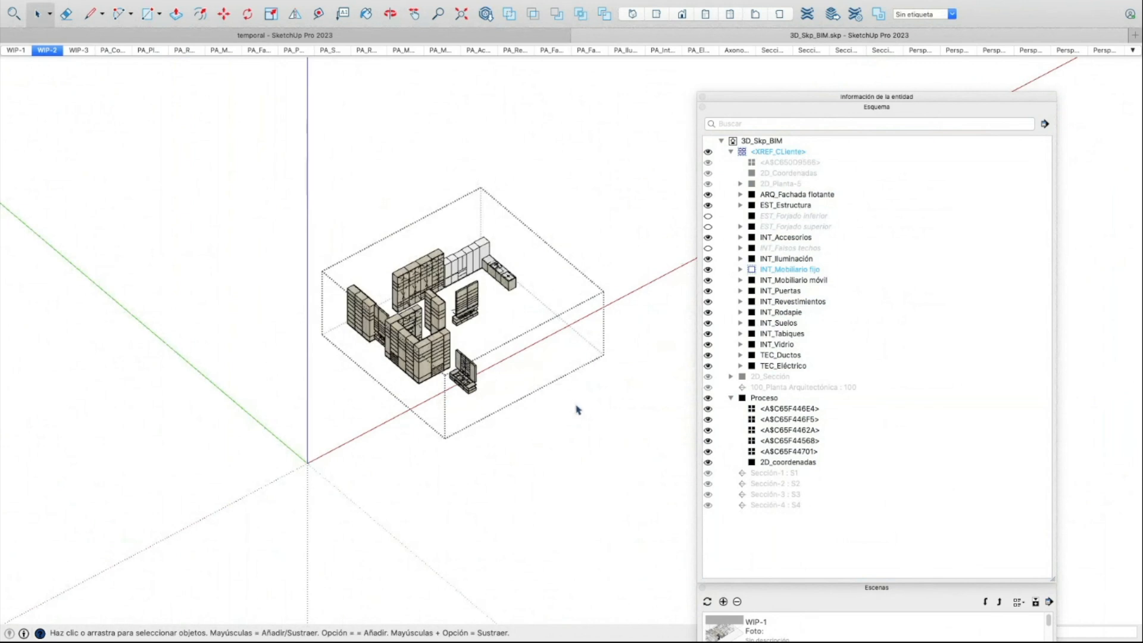
left_click_drag(571, 402, 301, 200)
key("Delete")
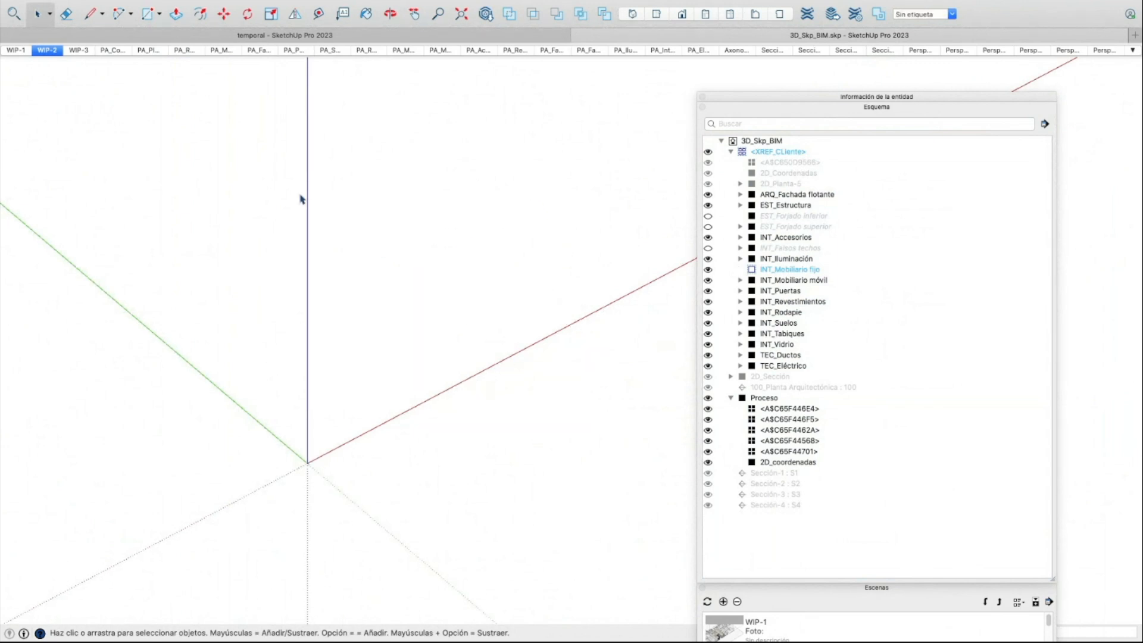
Paste the cut furniture linework in place inside INT_Mobiliario fijo and leave that group
key("super+z")
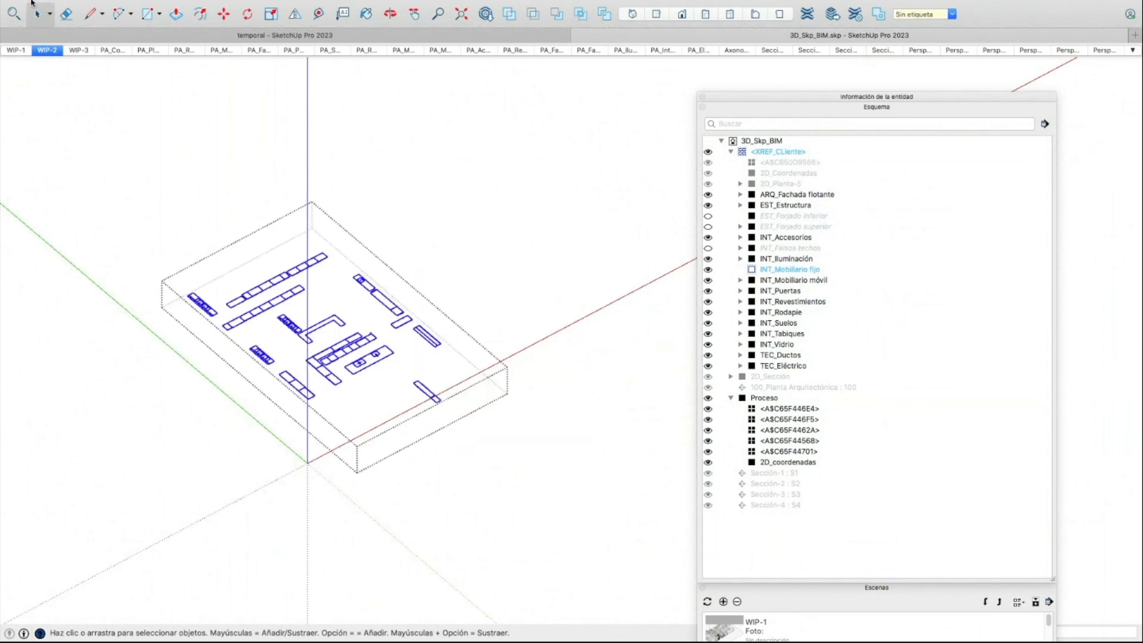
mouse_move(88, 5)
left_click(145, 5)
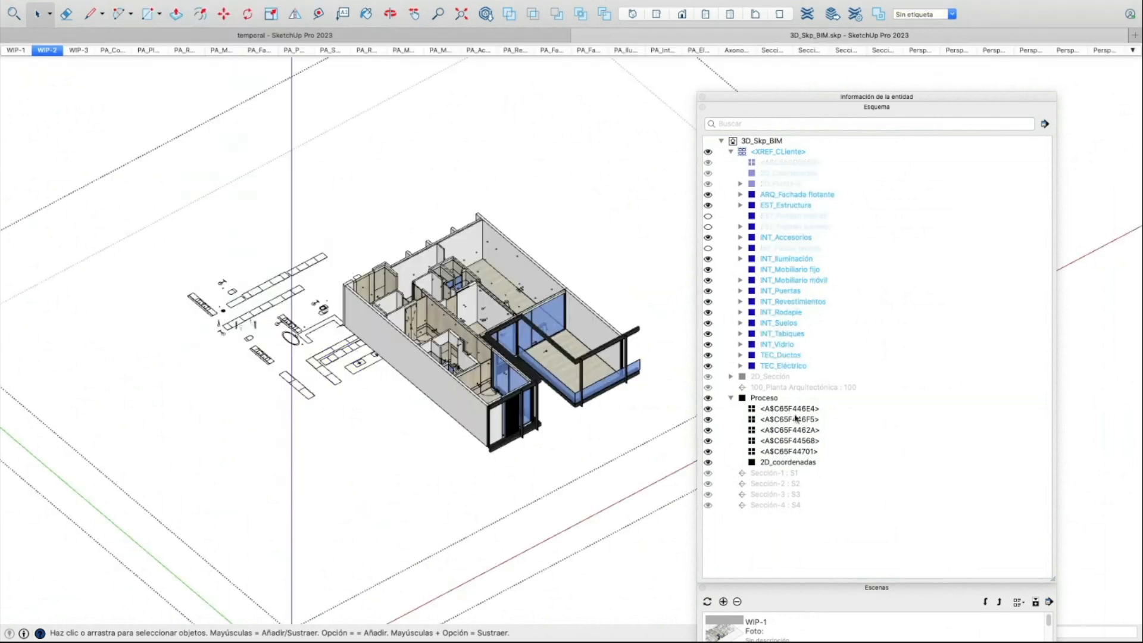
Cut all the partition wall linework from the A$C65F446E4 component inside Proceso and leave the group
left_click(791, 410)
double_click(792, 409)
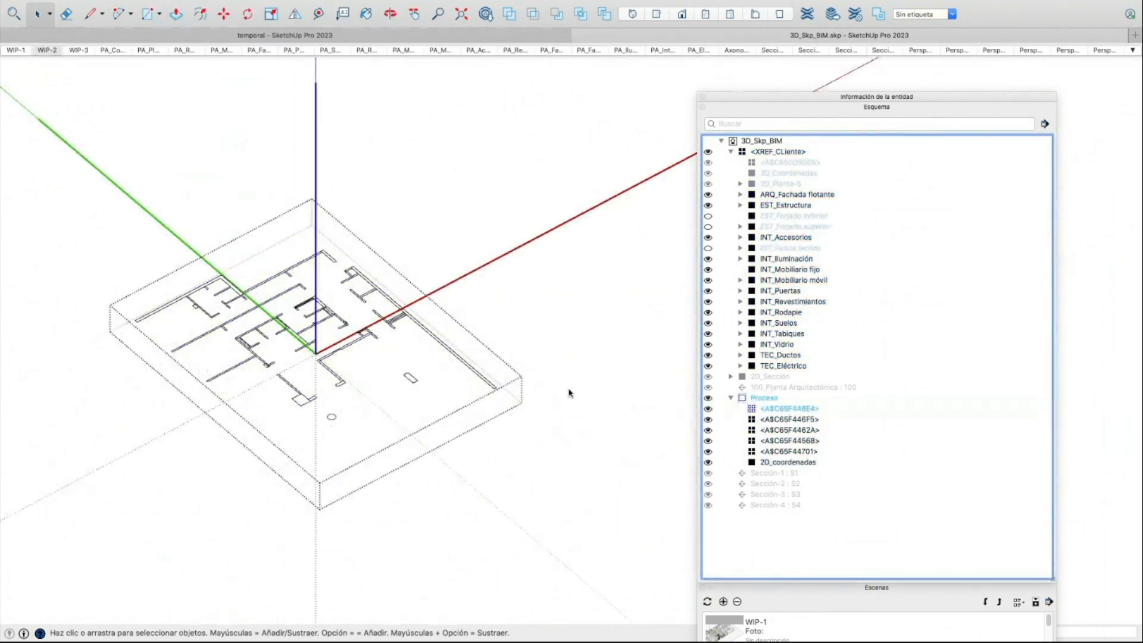
left_click(608, 498)
left_click_drag(528, 527, 54, 165)
key("Delete")
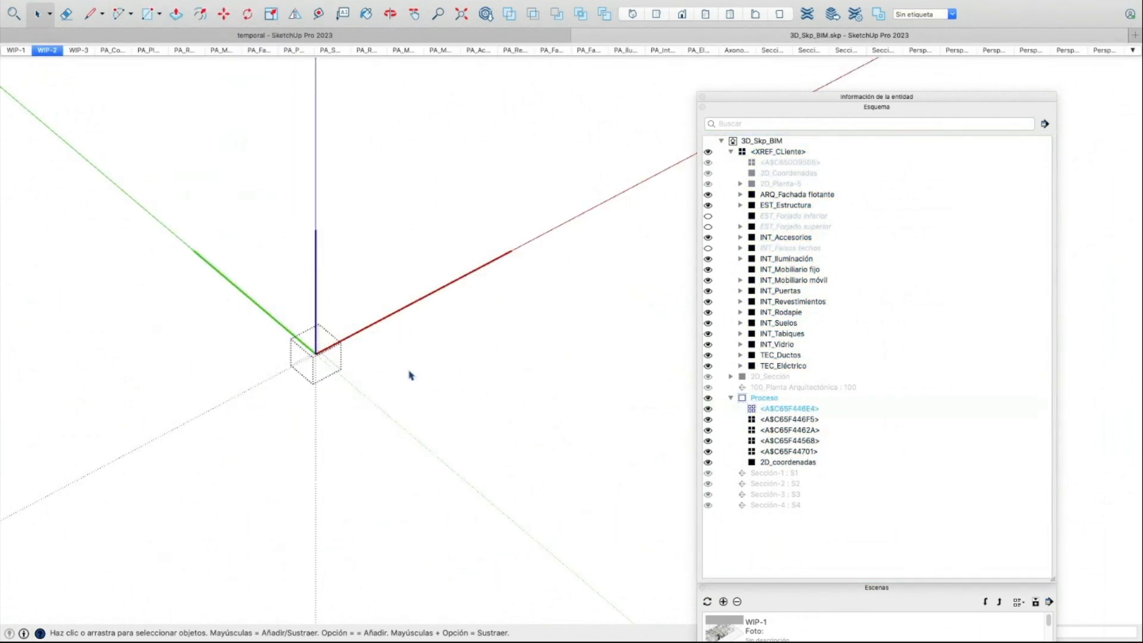
left_click(522, 395)
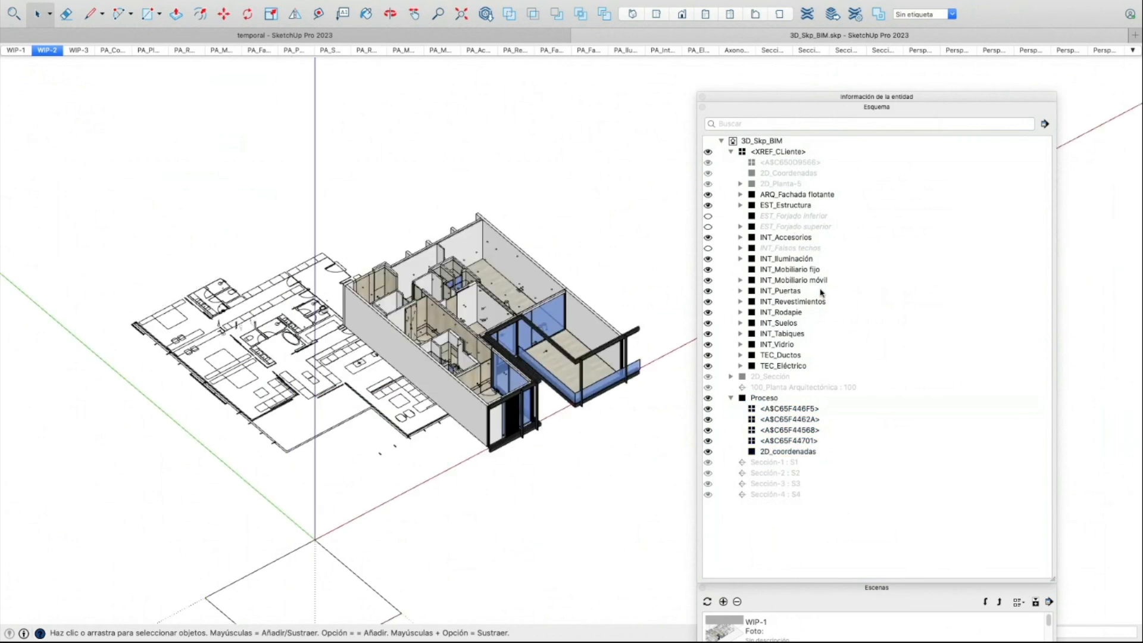
Replace all the modelled walls in INT_Tabiques with the cut partition linework, pasted in place
double_click(782, 334)
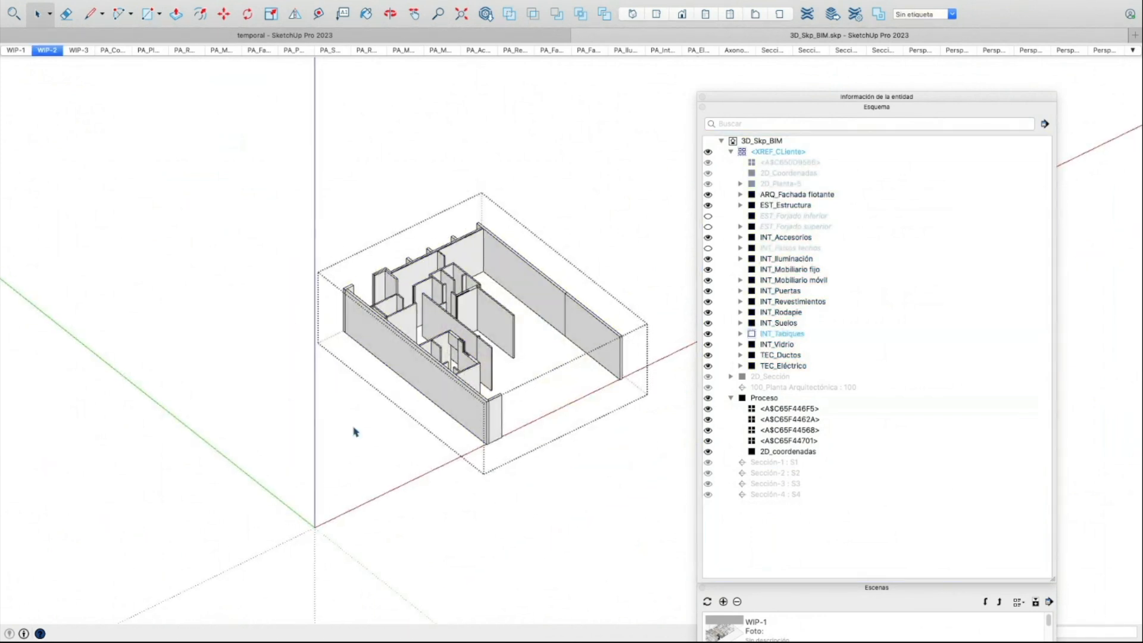
left_click_drag(656, 202, 209, 499)
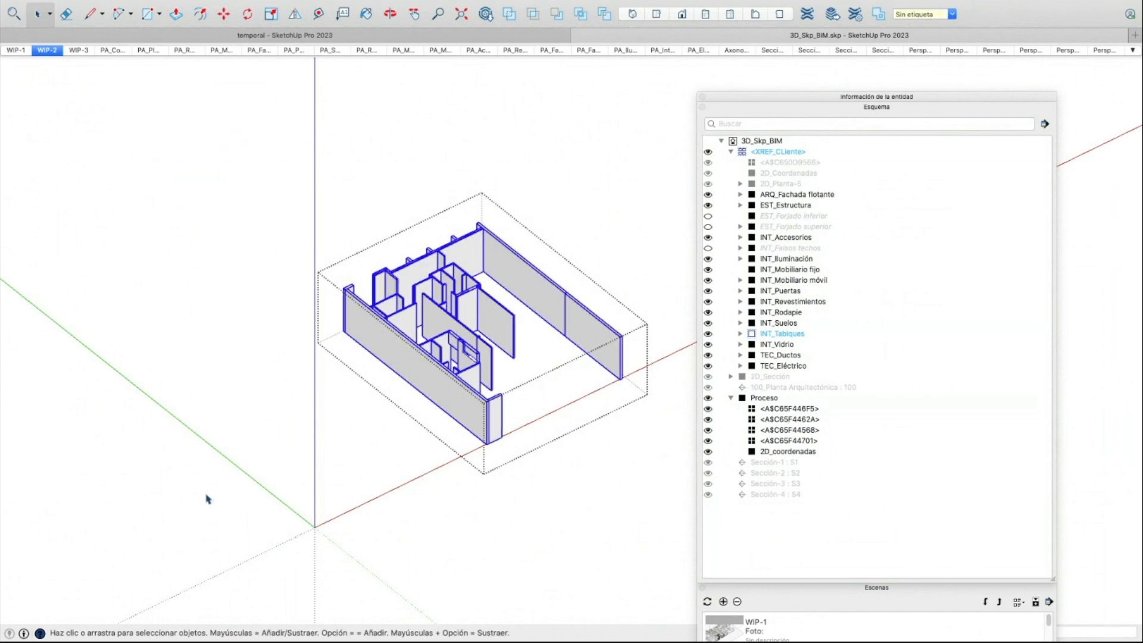
key("Delete")
key("shift+super+v")
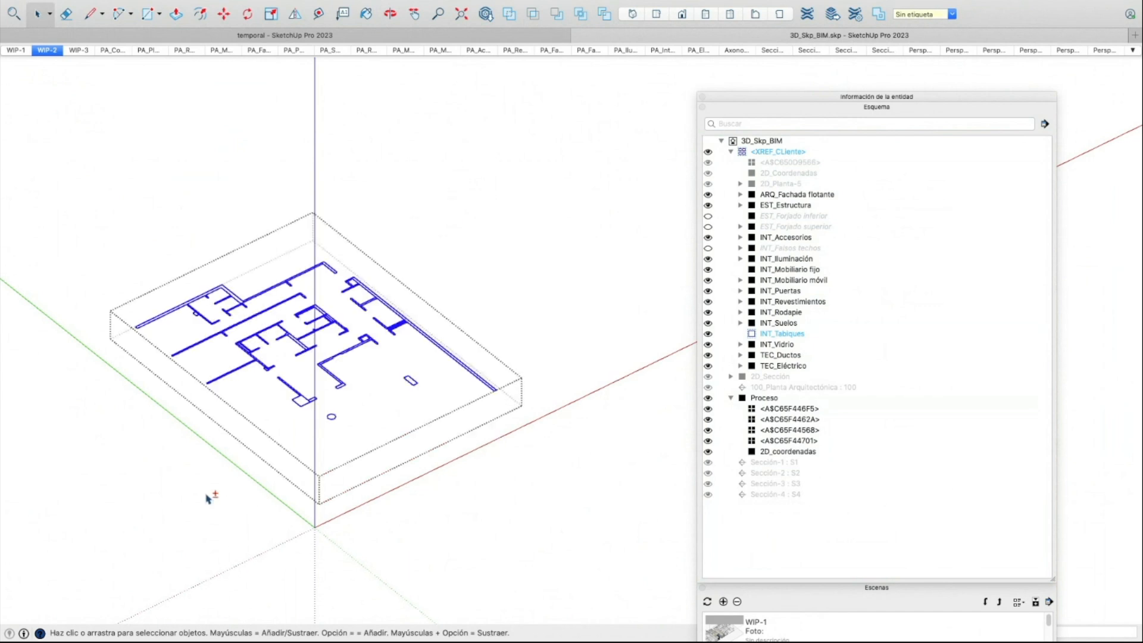
Cut all the door linework from the A$C65F446F5 component in Proceso and paste it in place inside INT_Puertas
left_click(793, 428)
double_click(786, 409)
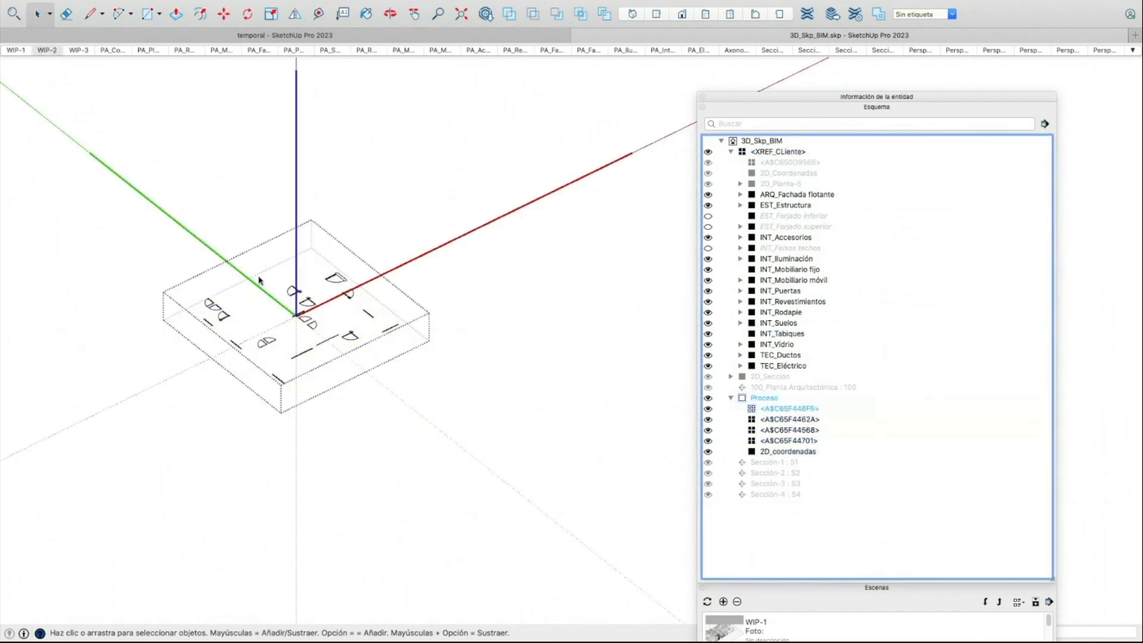
scroll(259, 280, "up", 3)
left_click_drag(407, 244, 107, 476)
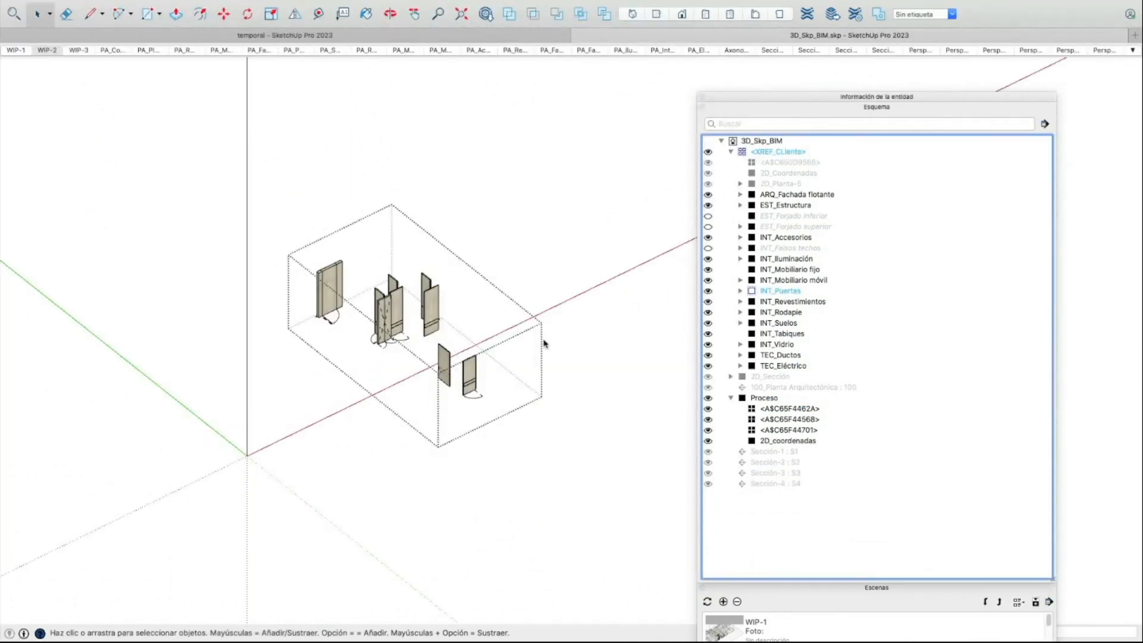
left_click(275, 380)
key("super+shift+v")
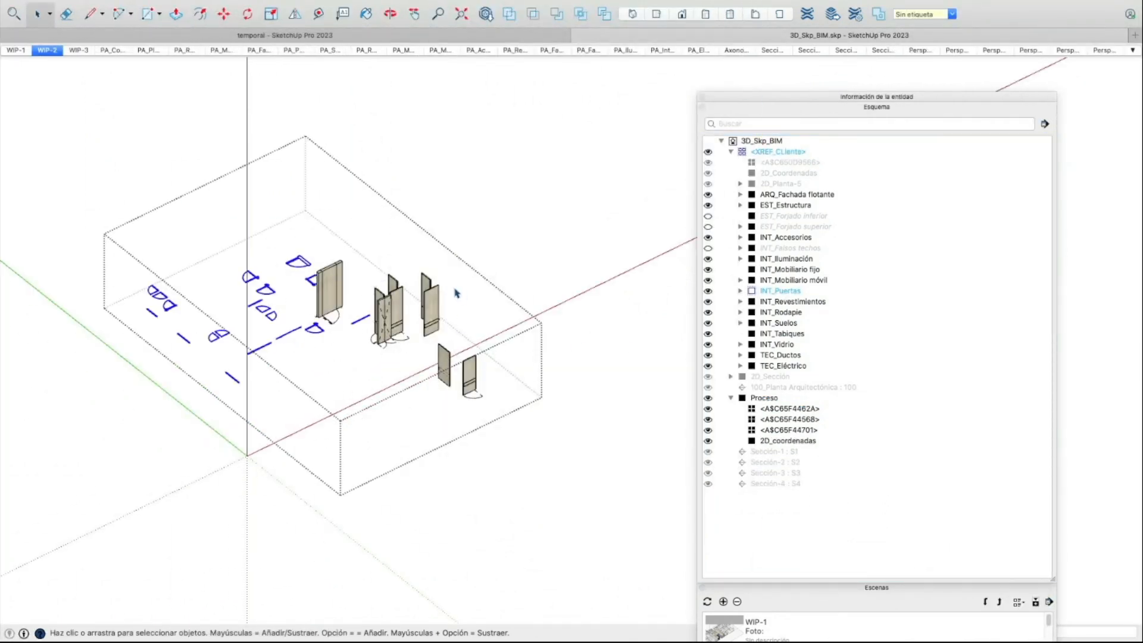
Delete the modelled doors inside INT_Puertas, keeping the pasted door linework, and leave the group
scroll(410, 291, "up", 2)
left_click(331, 286)
left_click(402, 313, "shift")
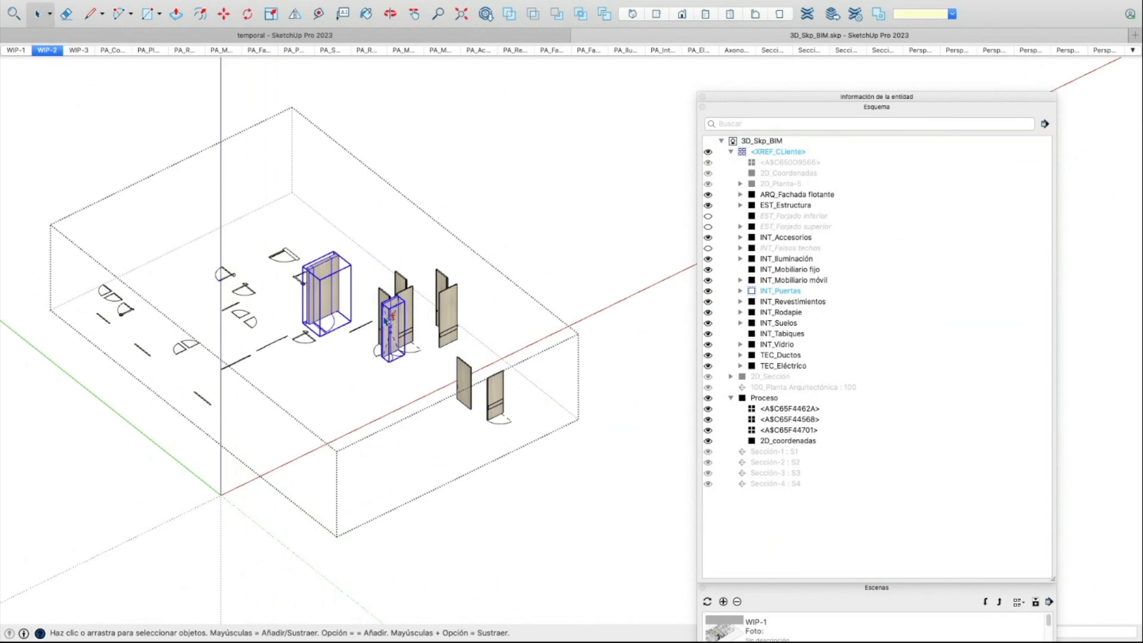
left_click(412, 307, "shift")
left_click(397, 286, "shift")
left_click(434, 285, "shift")
left_click(457, 305, "shift")
left_click(468, 375, "shift")
left_click(504, 393, "shift")
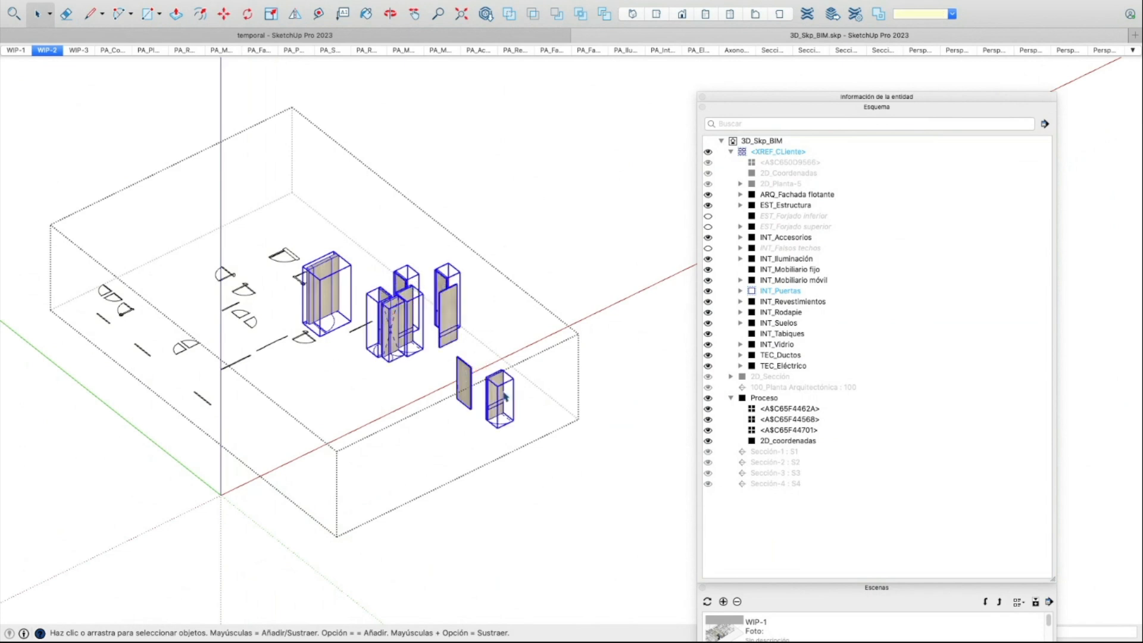
key("m")
left_click(438, 393)
scroll(513, 356, "down", 2)
middle_click_drag(514, 356, 342, 396, "shift")
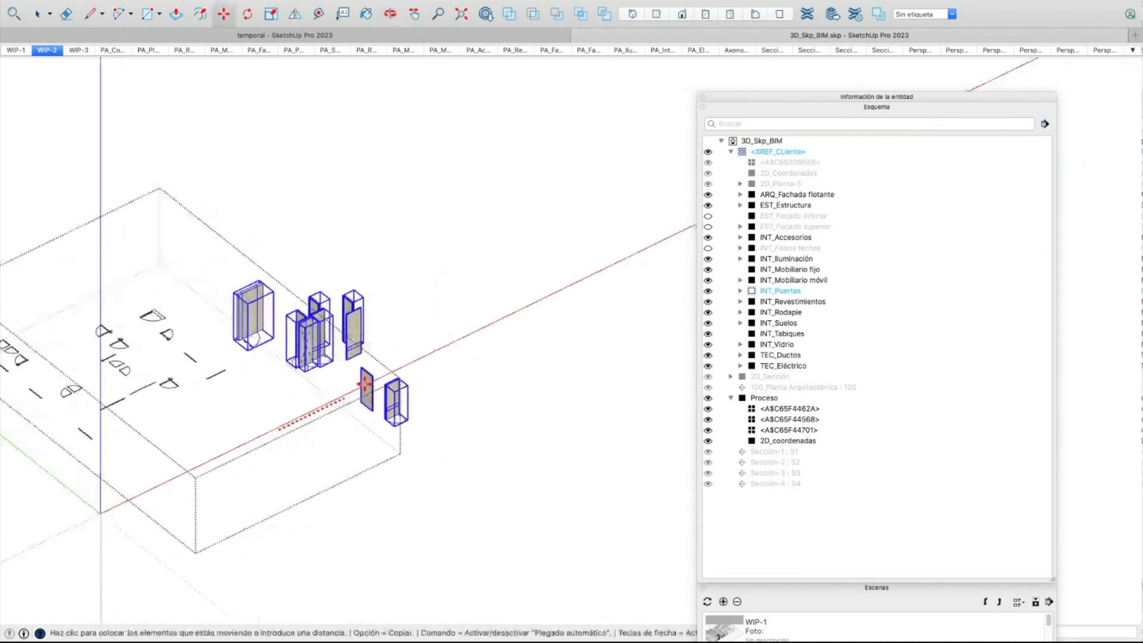
left_click(490, 319)
key("Delete")
key("space")
left_click(395, 421)
middle_click_drag(396, 421, 514, 396, "shift")
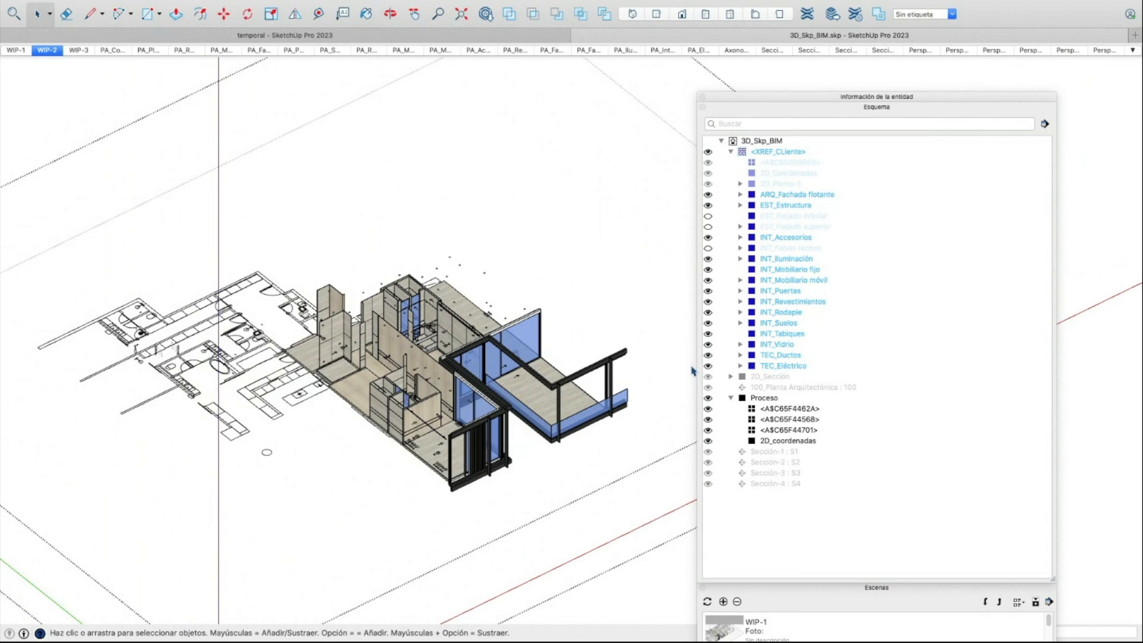
Cut all the movable furniture linework from the A$C65F4462A component inside Proceso
double_click(797, 410)
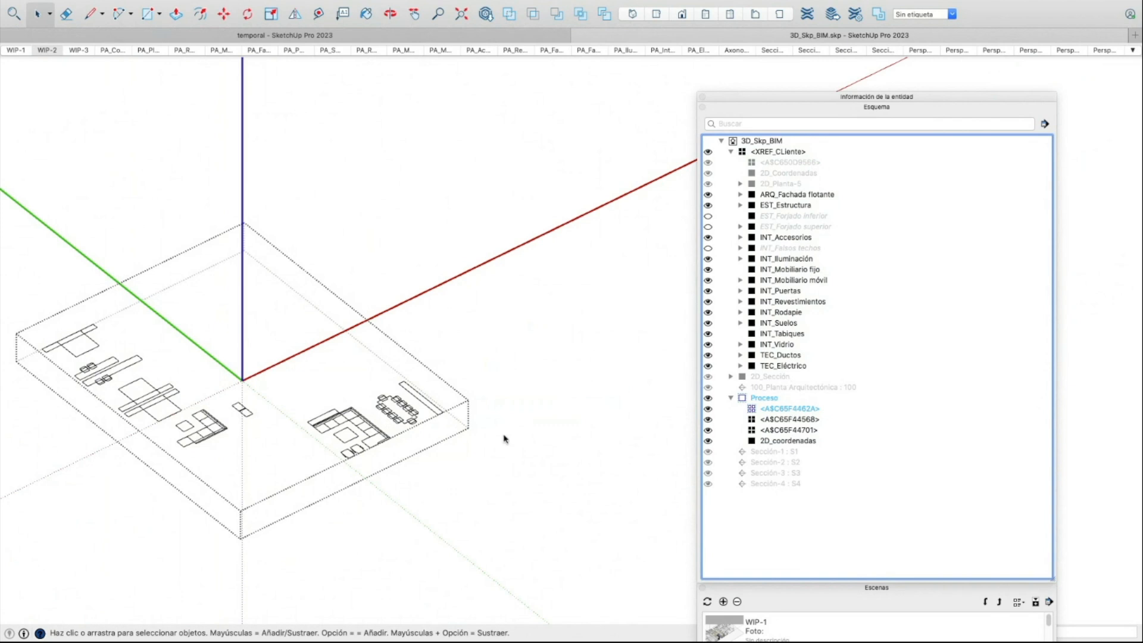
middle_click_drag(367, 454, 436, 411, "shift")
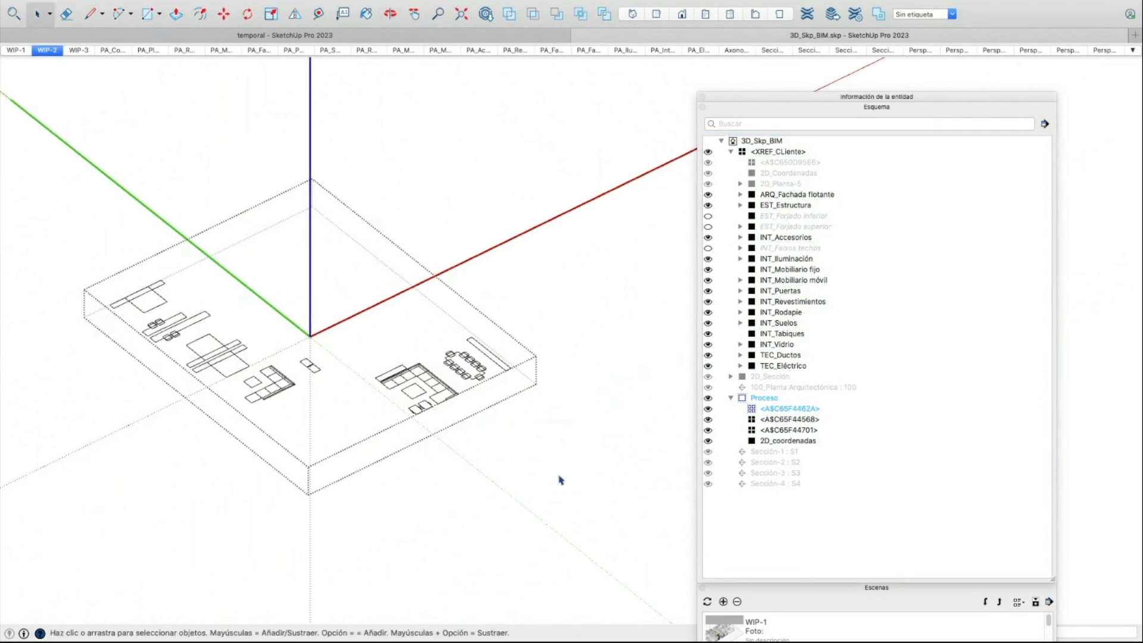
left_click_drag(576, 468, 38, 140)
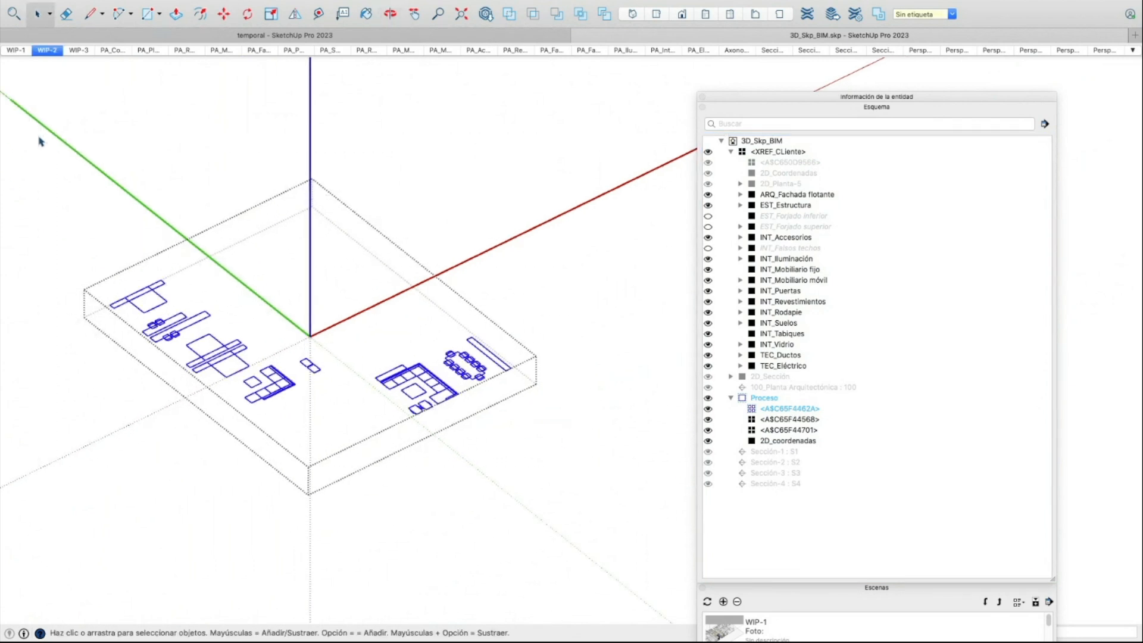
scroll(294, 381, "up", 2)
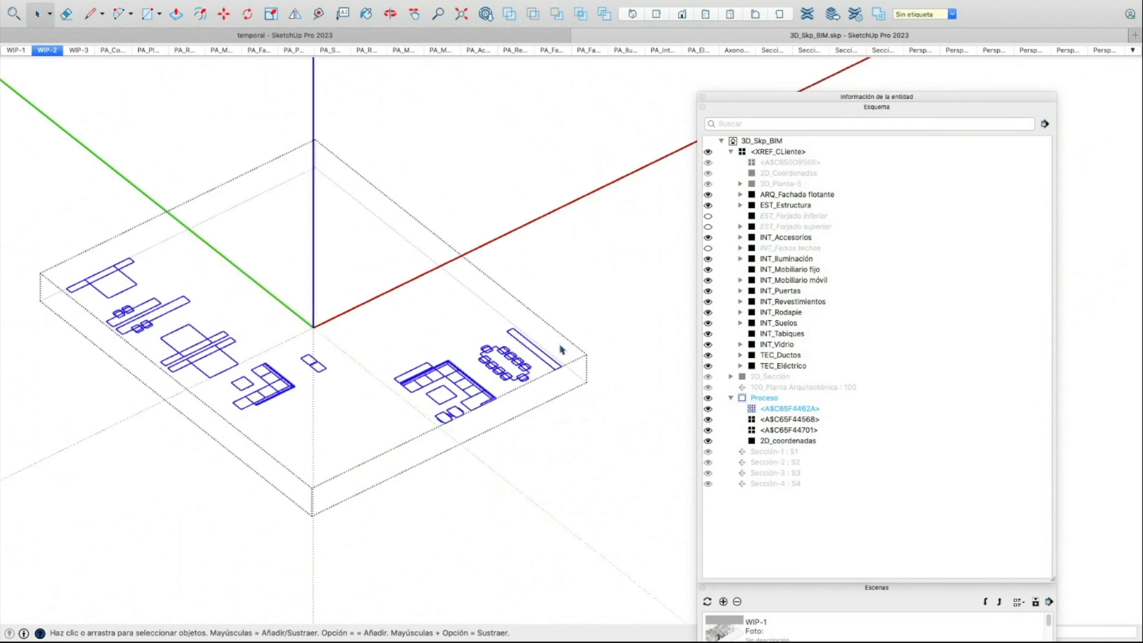
key("Delete")
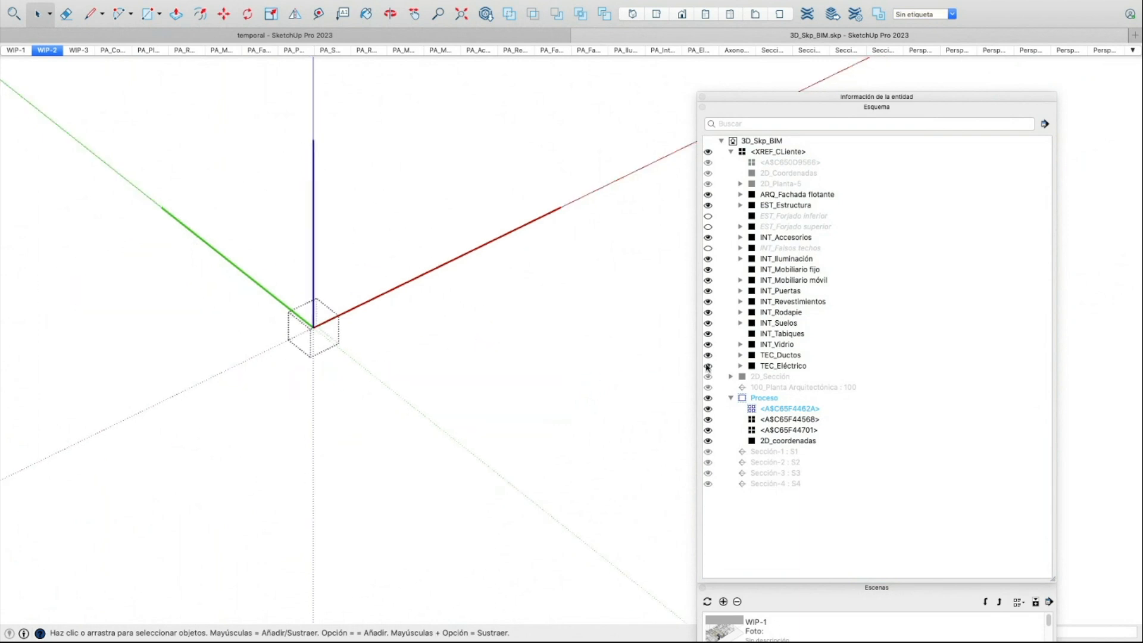
Replace all the existing furniture in INT_Mobiliario móvil with the cut furniture linework, pasted in place
double_click(787, 281)
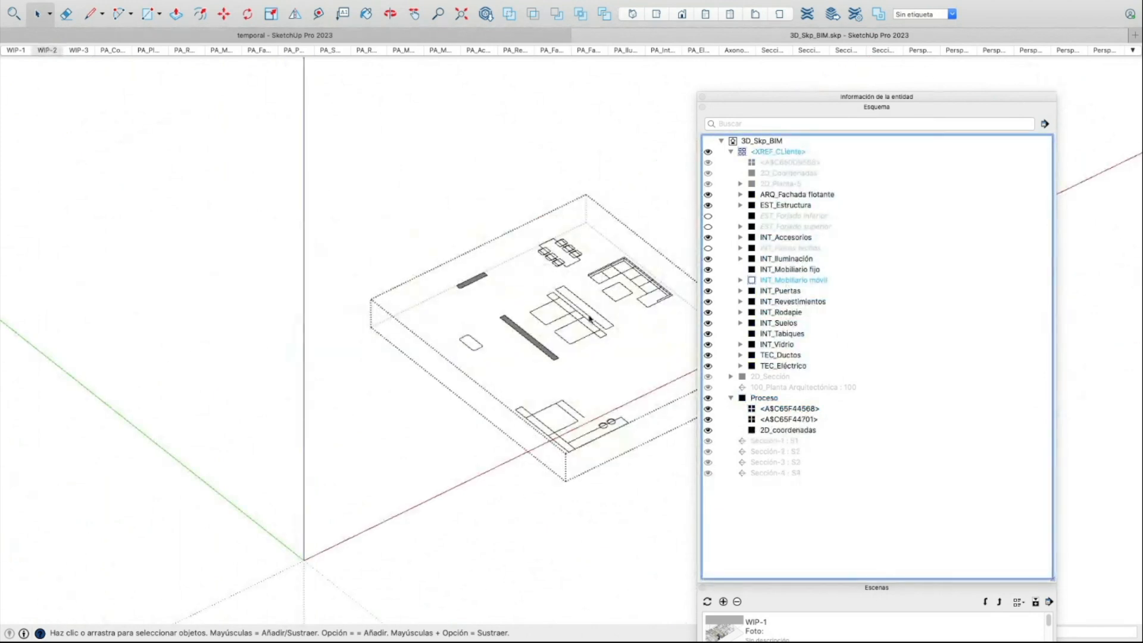
key("super+a")
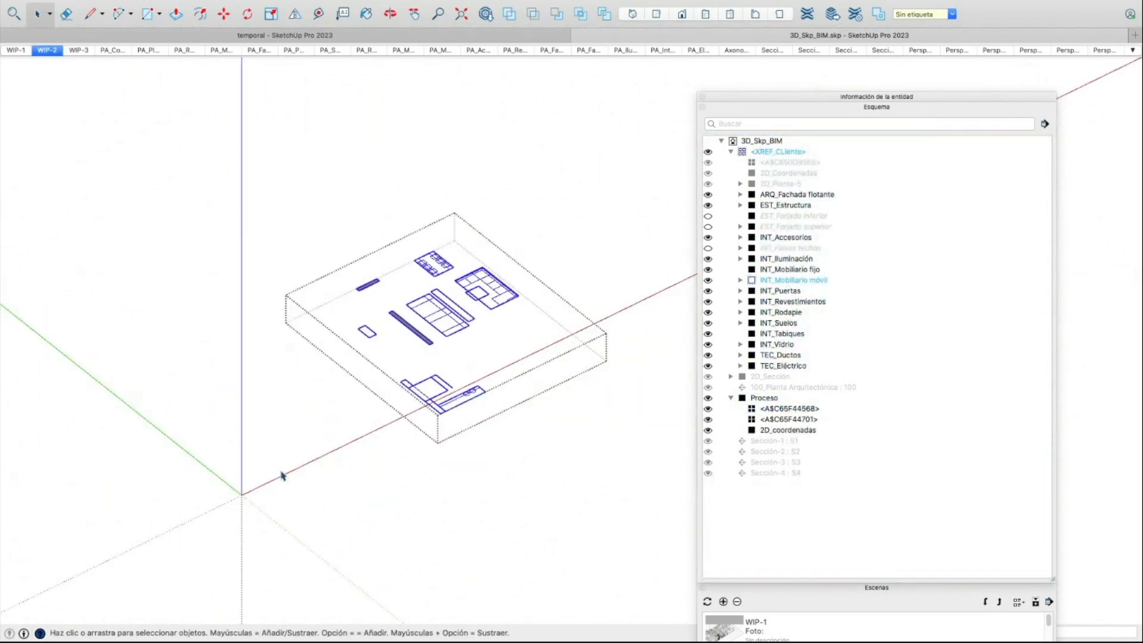
key("Delete")
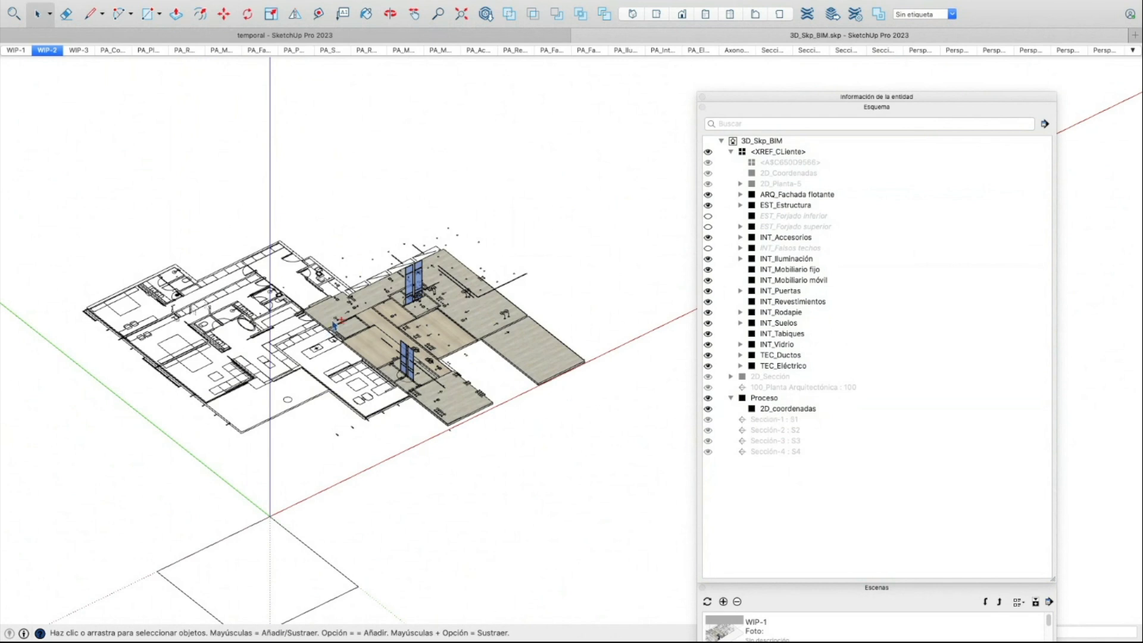
Inspect the remaining modelled elements in the INT_Suelos, INT_Vidrio and INT_Iluminación groups, staying inside XREF_CLiente
scroll(335, 327, "up", 6)
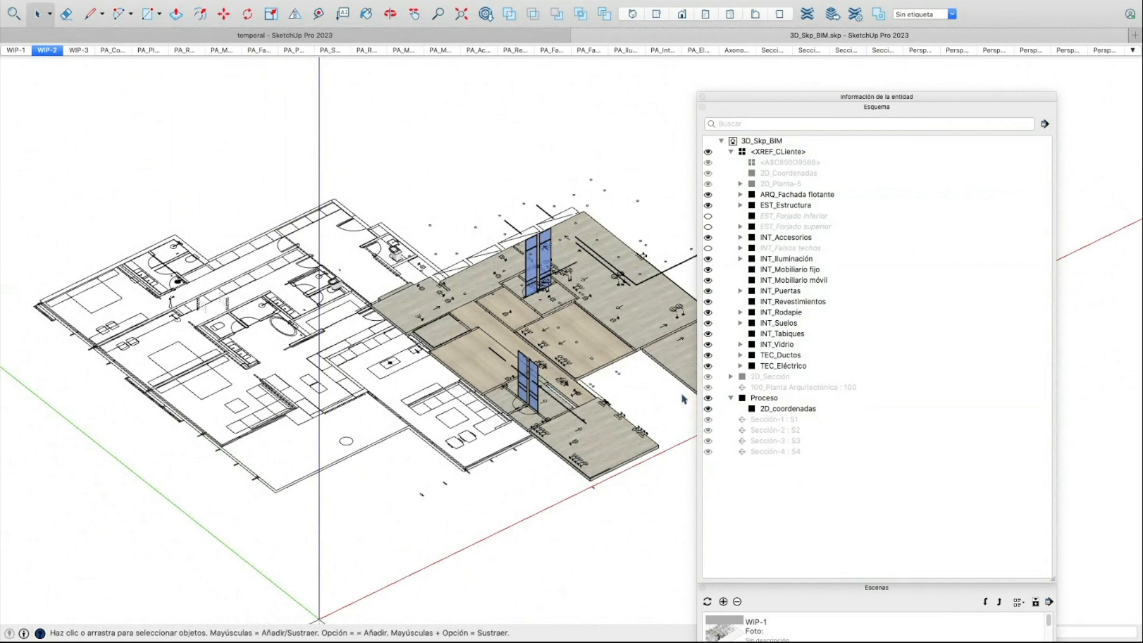
double_click(635, 326)
double_click(631, 320)
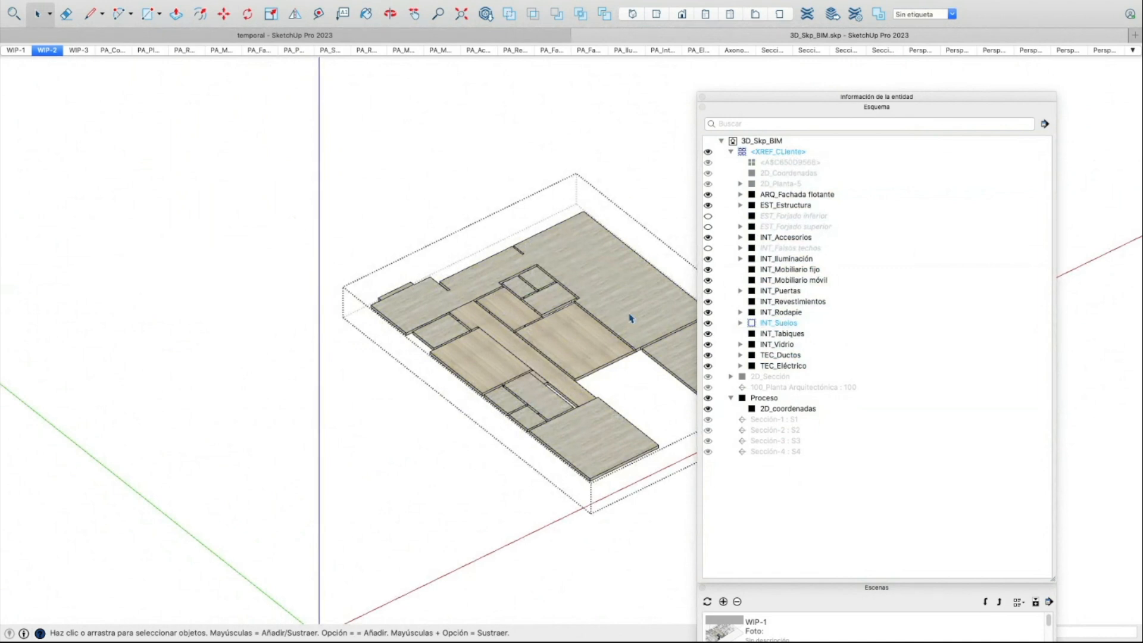
key("Escape")
middle_click_drag(574, 316, 497, 309)
scroll(483, 240, "up", 2)
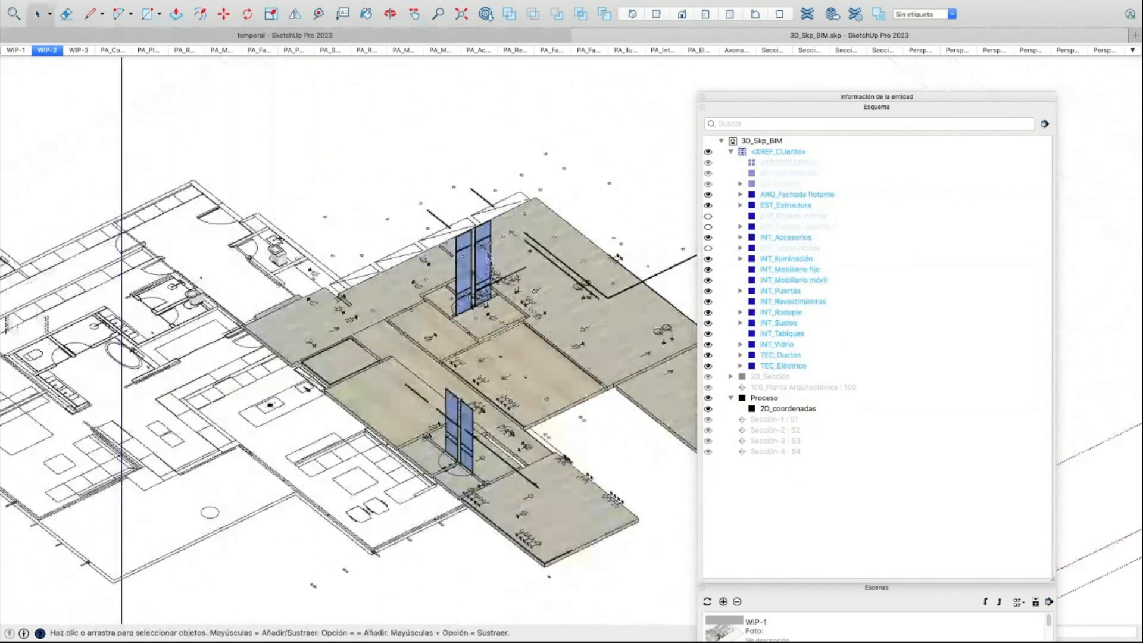
double_click(484, 241)
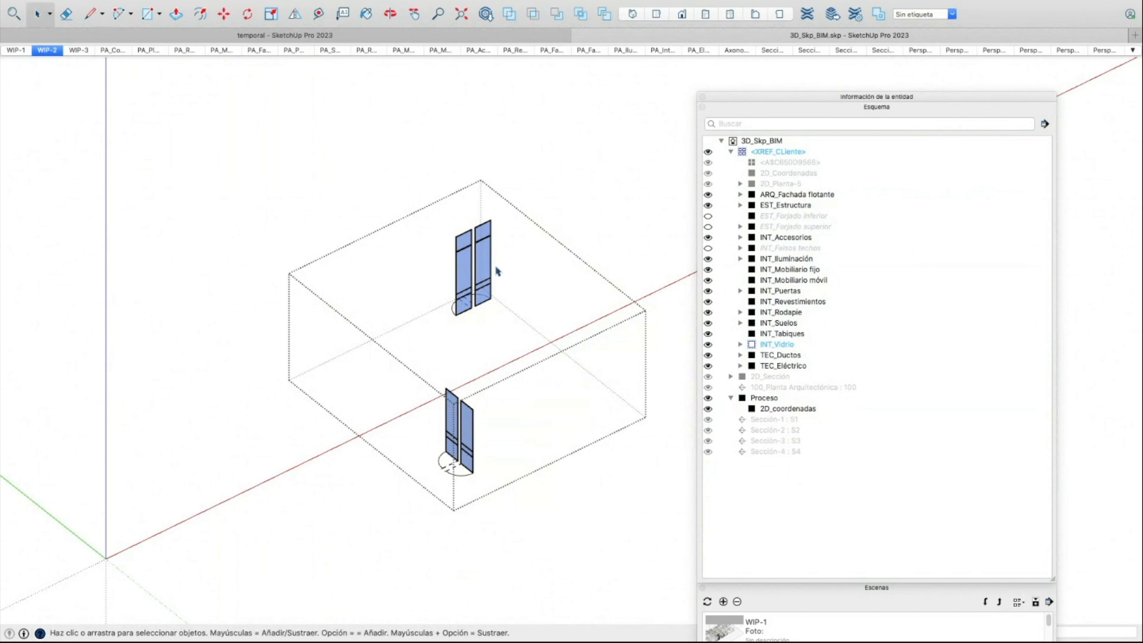
key("Escape")
middle_click_drag(606, 359, 515, 185)
scroll(516, 186, "up", 2)
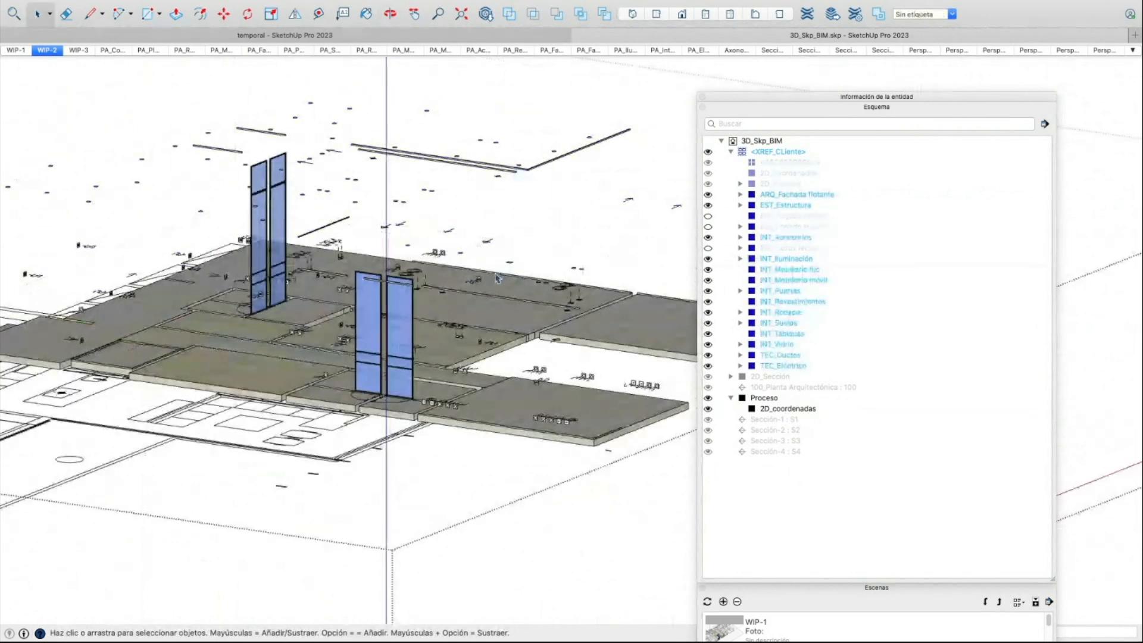
scroll(491, 271, "up", 3)
double_click(479, 282)
left_click(476, 283)
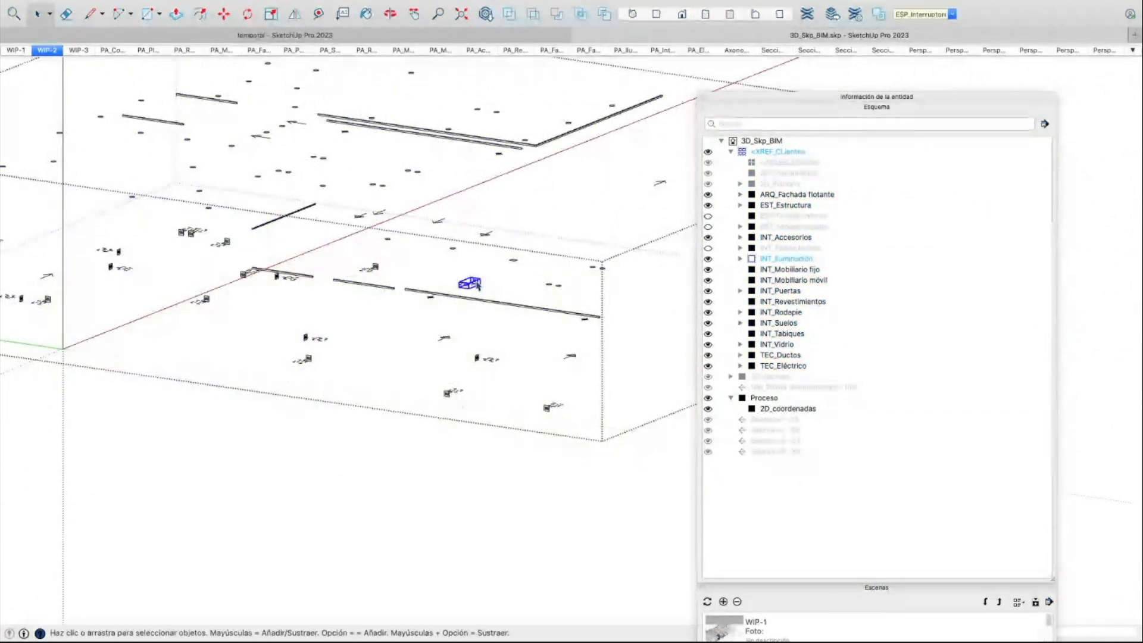
key("Escape")
scroll(477, 285, "down", 6)
middle_click_drag(421, 303, 527, 363)
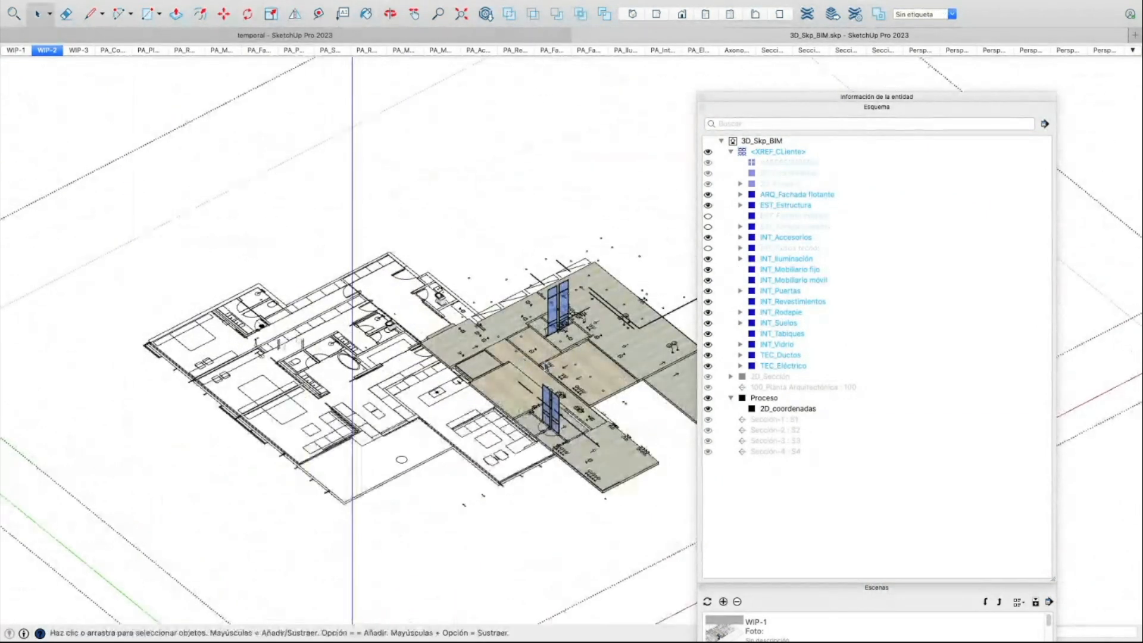
middle_click_drag(583, 320, 461, 284, "shift")
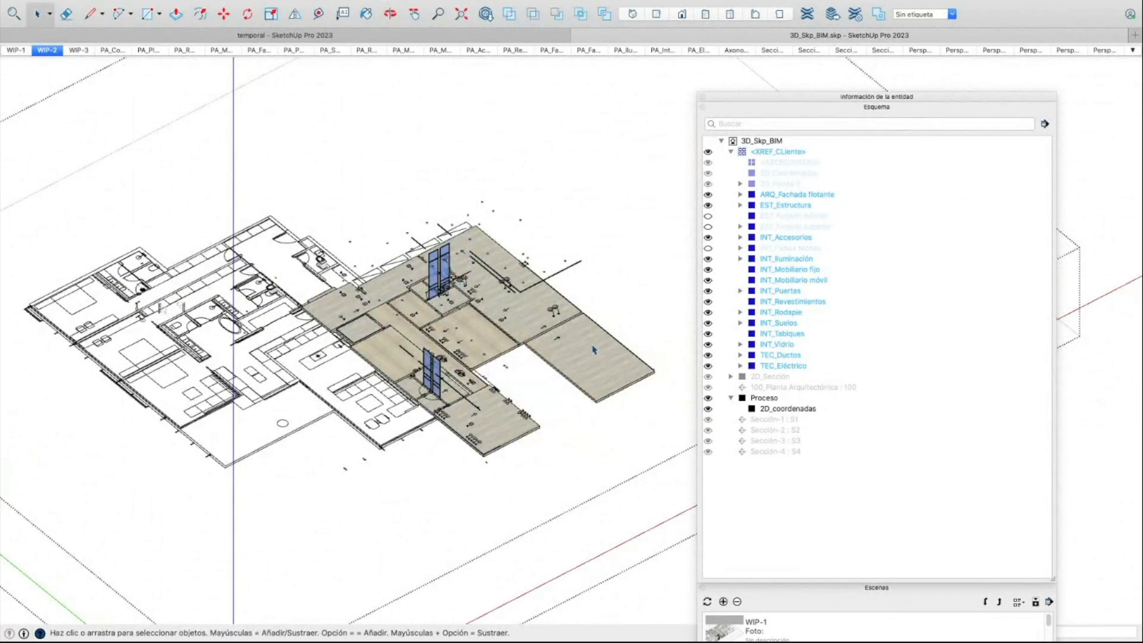
Hide the INT_Suelos floor group and the INT_Vidrio glass group within XREF_CLiente
left_click(603, 363)
left_click(709, 325)
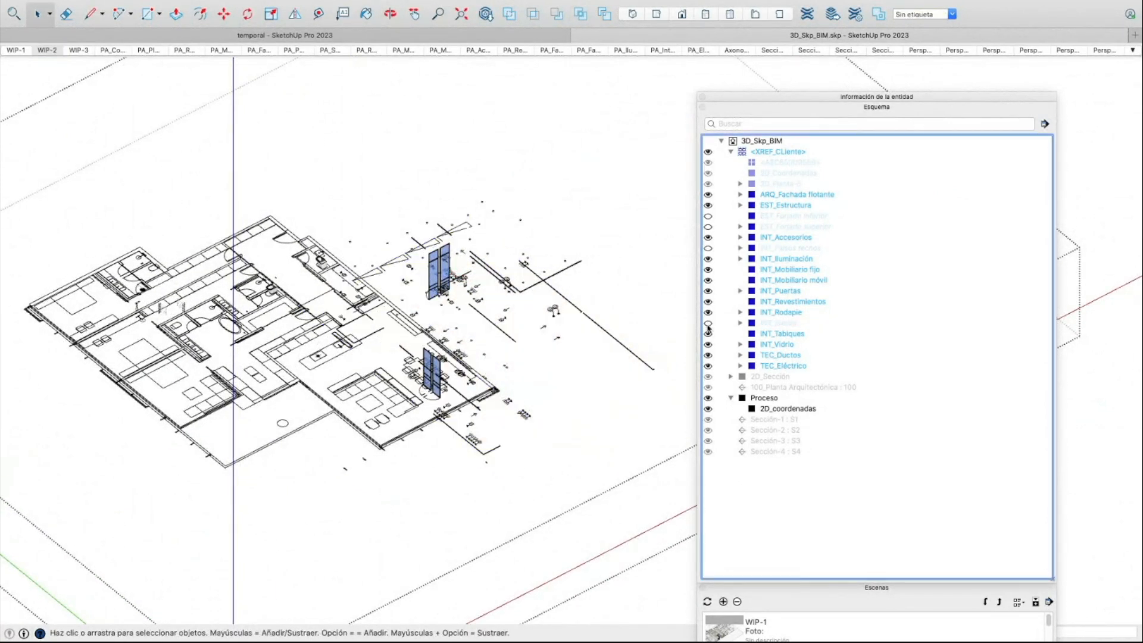
middle_click_drag(593, 326, 575, 248)
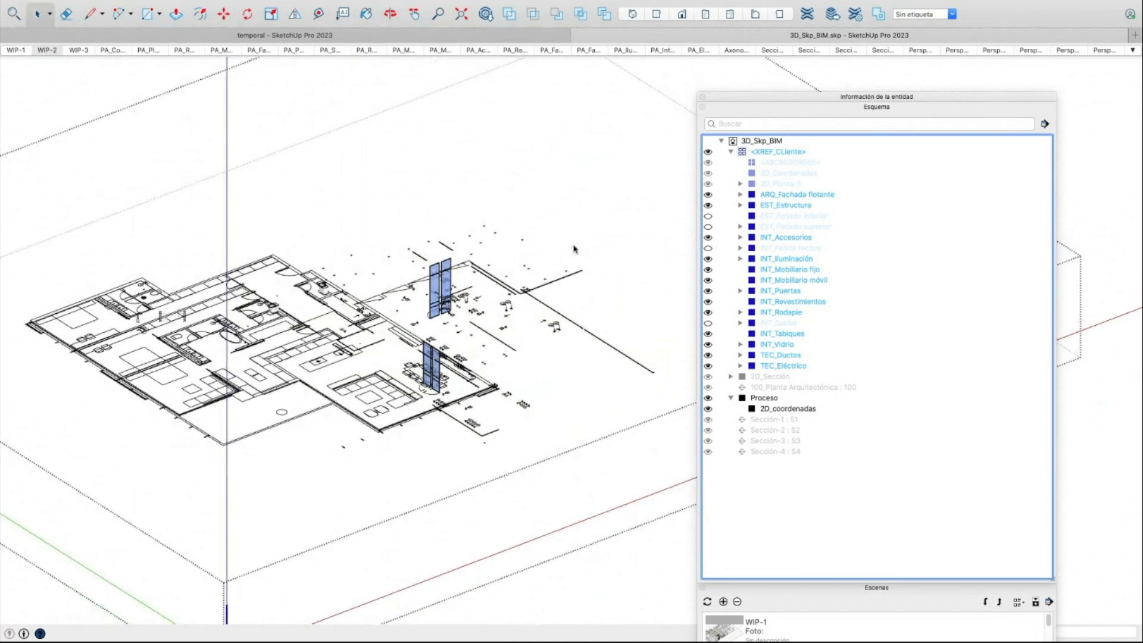
left_click(439, 282)
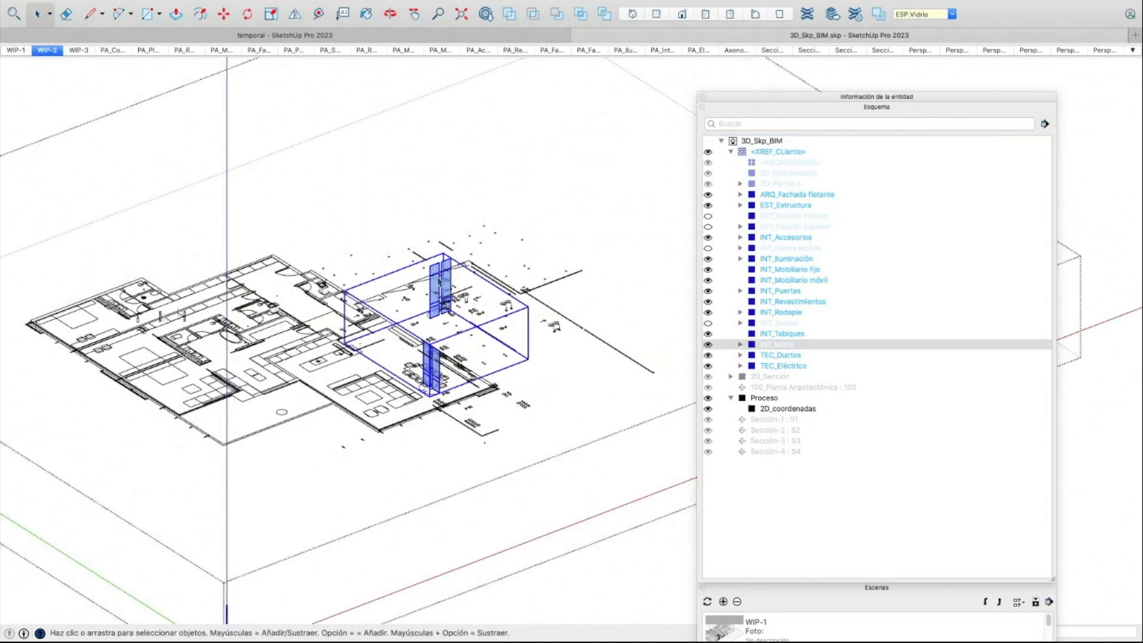
left_click(708, 346)
Hide the INT_Iluminación lighting group and the TEC_Ductos group within XREF_CLiente
scroll(533, 289, "up", 2)
left_click(527, 267)
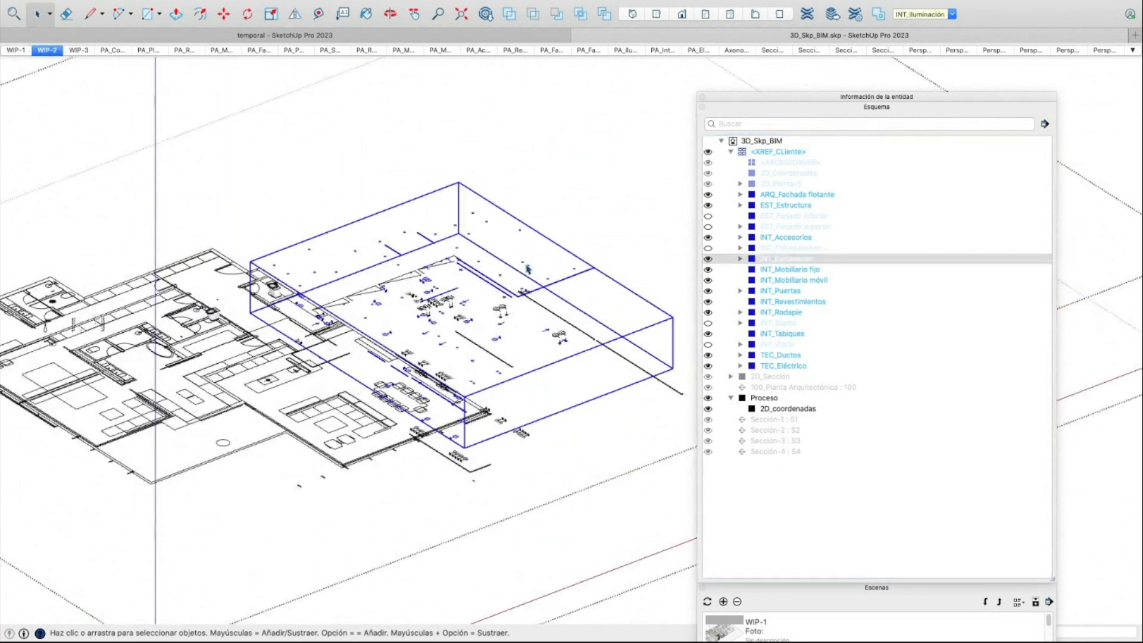
left_click(708, 259)
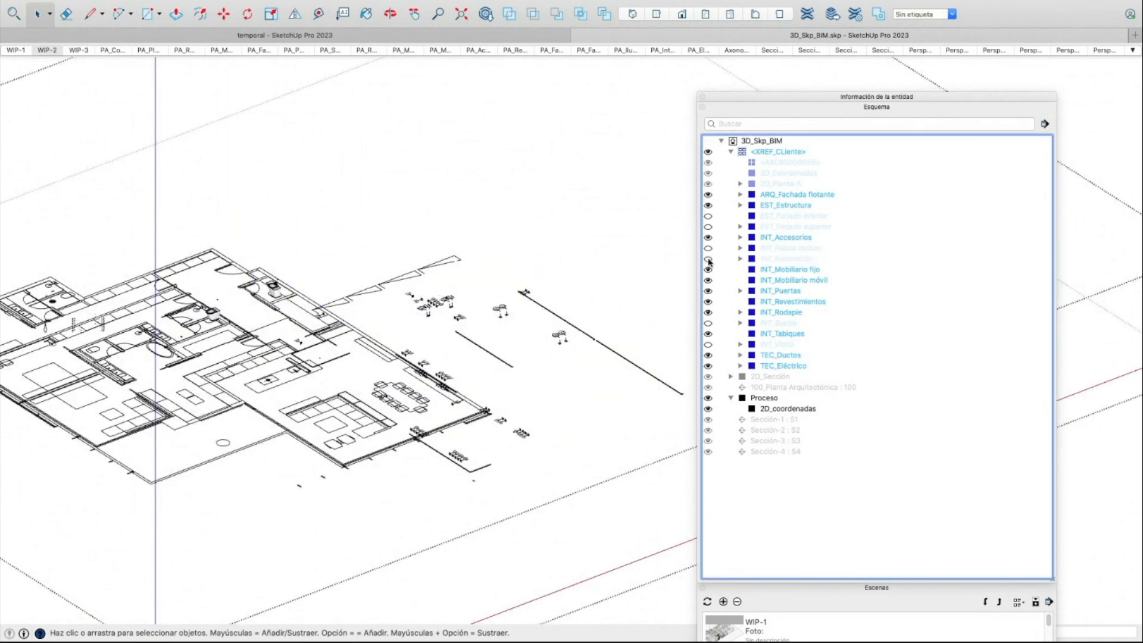
left_click(434, 271)
left_click(435, 272)
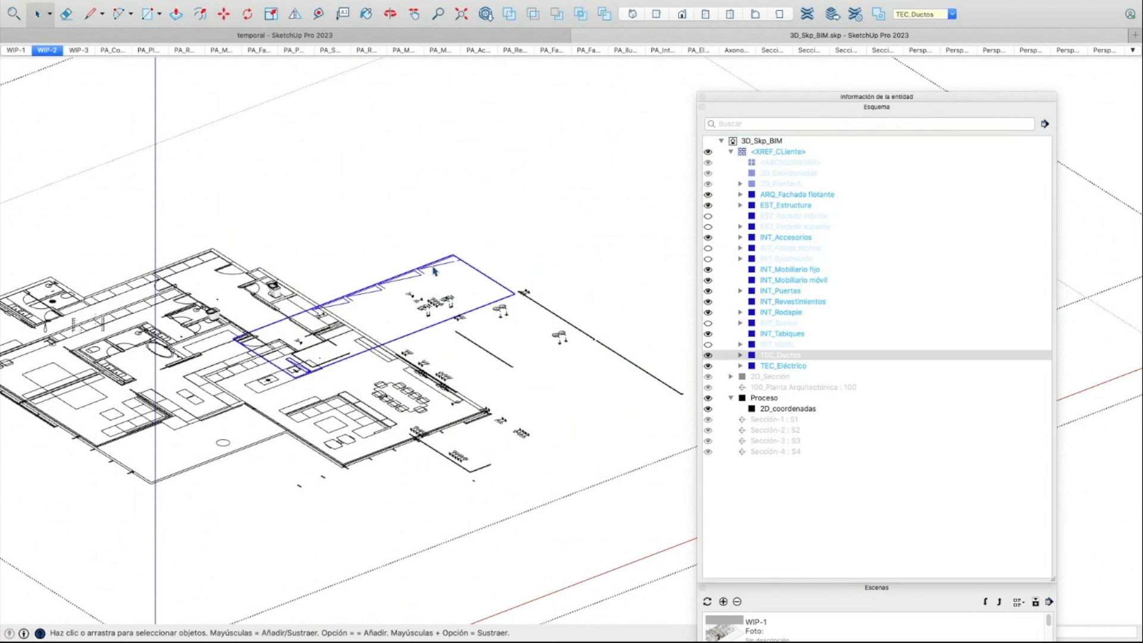
left_click(708, 356)
Hide the TEC_Eléctrico electrical group and the INT_Rodapie skirting group within XREF_CLiente
left_click(463, 299)
left_click(463, 298)
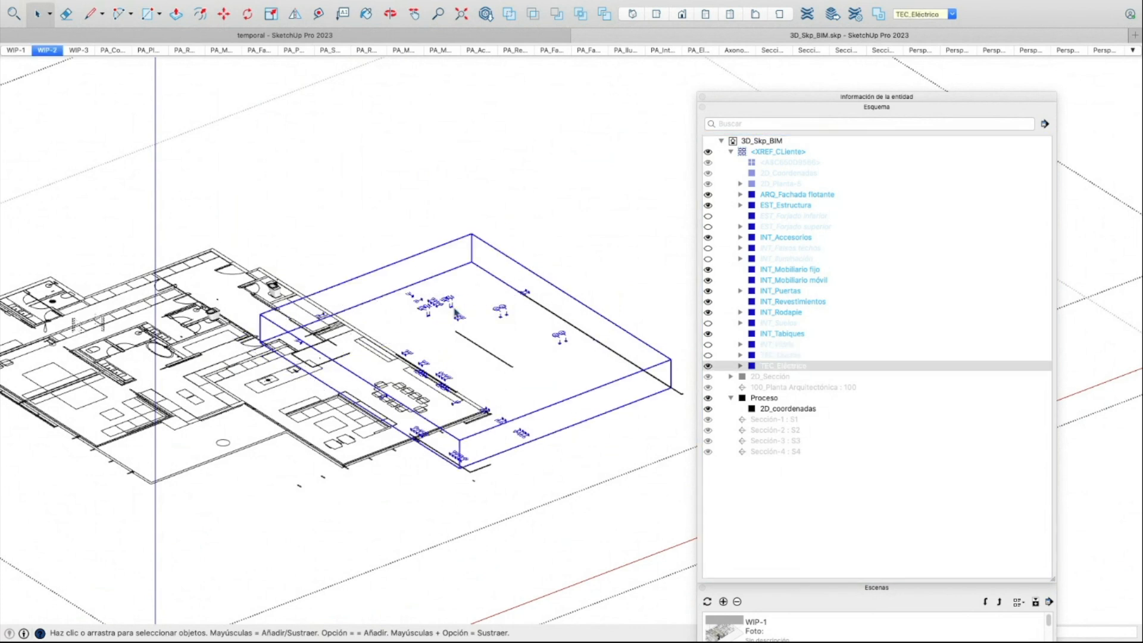
left_click(708, 367)
left_click(484, 357)
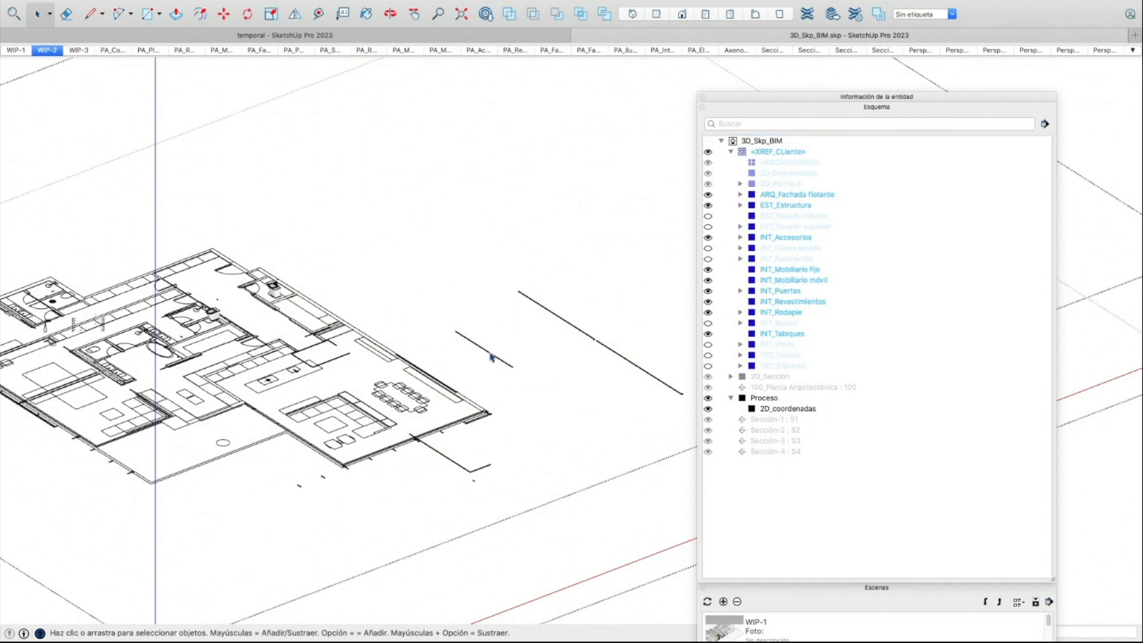
left_click(493, 360)
left_click(708, 313)
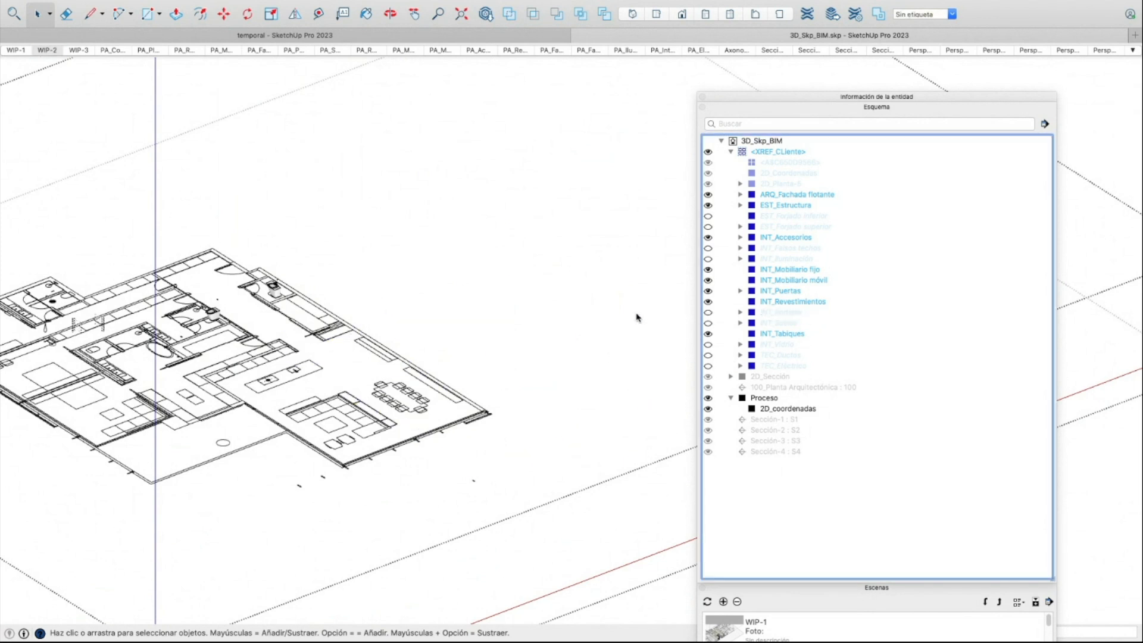
middle_click_drag(422, 324, 581, 254, "shift")
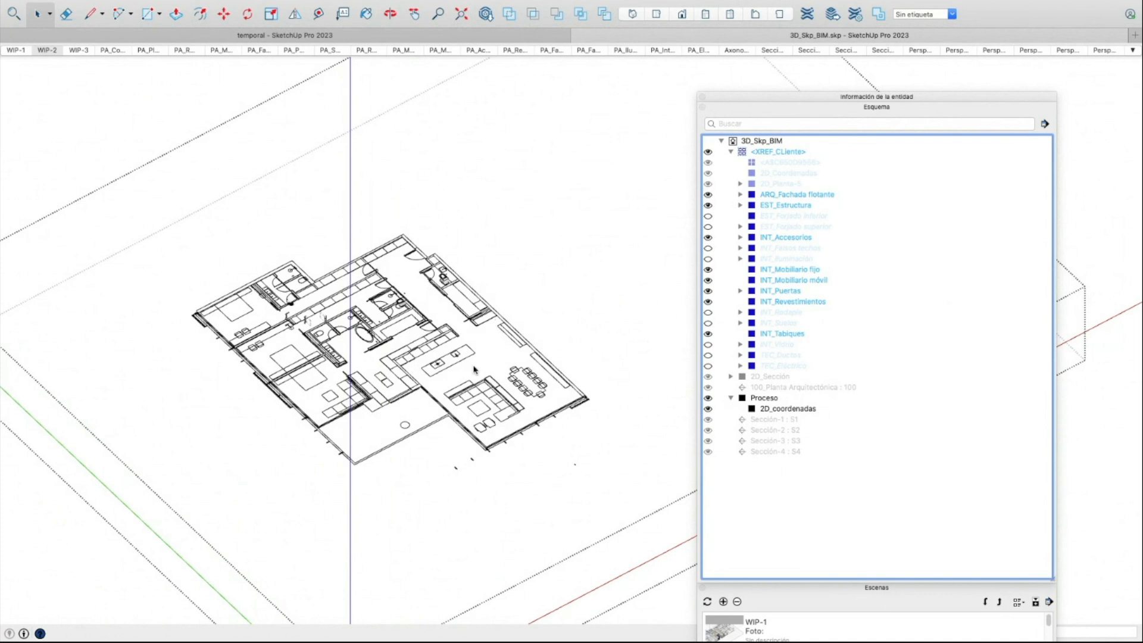
Check what remains inside Proceso, including 2D_coordenadas, and delete the whole Proceso group
double_click(765, 398)
scroll(413, 486, "down", 2)
middle_click_drag(457, 474, 400, 276, "shift")
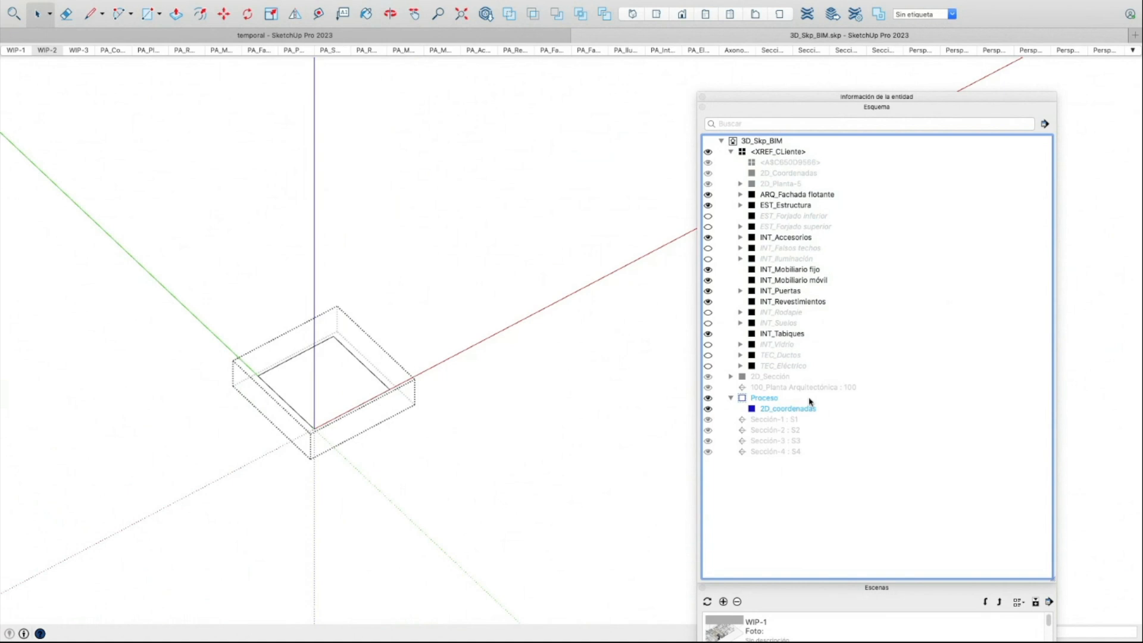
left_click(789, 410)
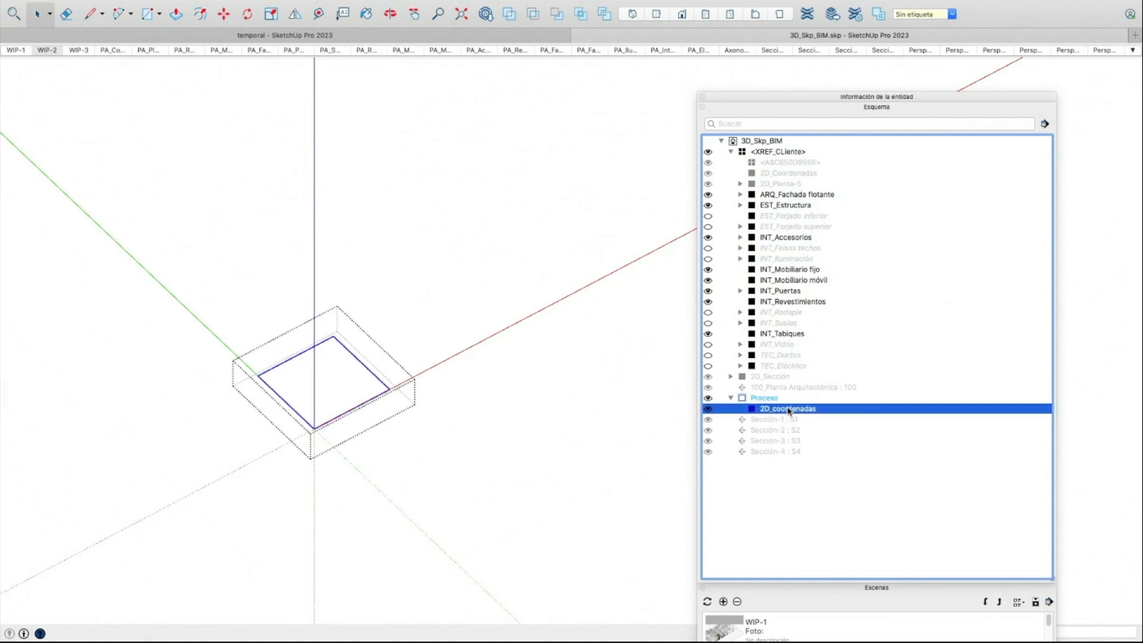
left_click(765, 399)
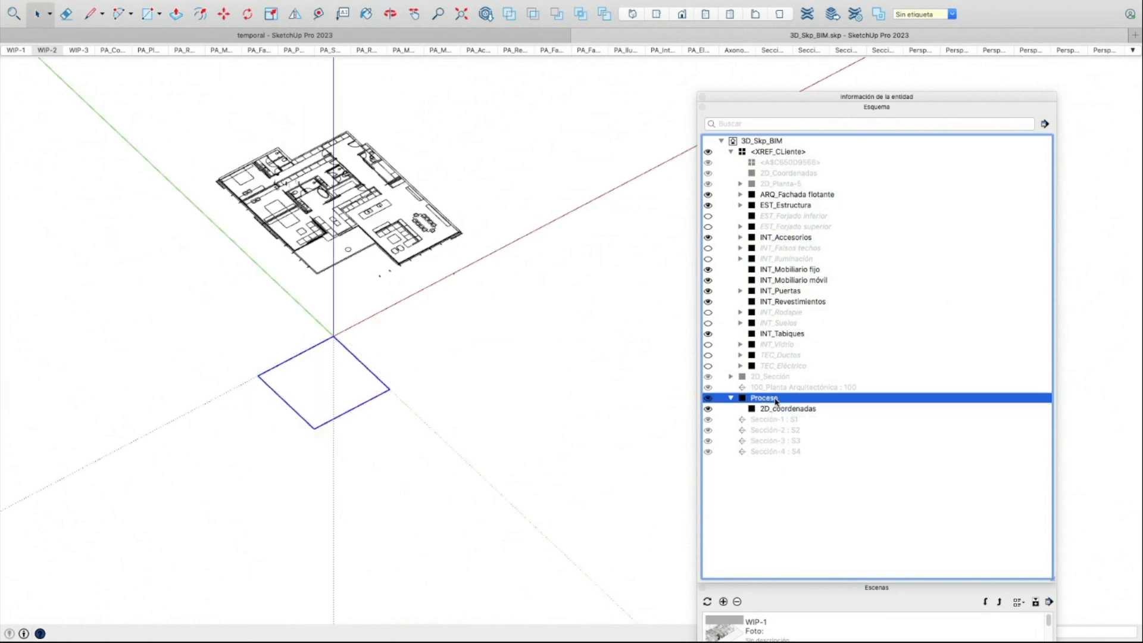
key("Delete")
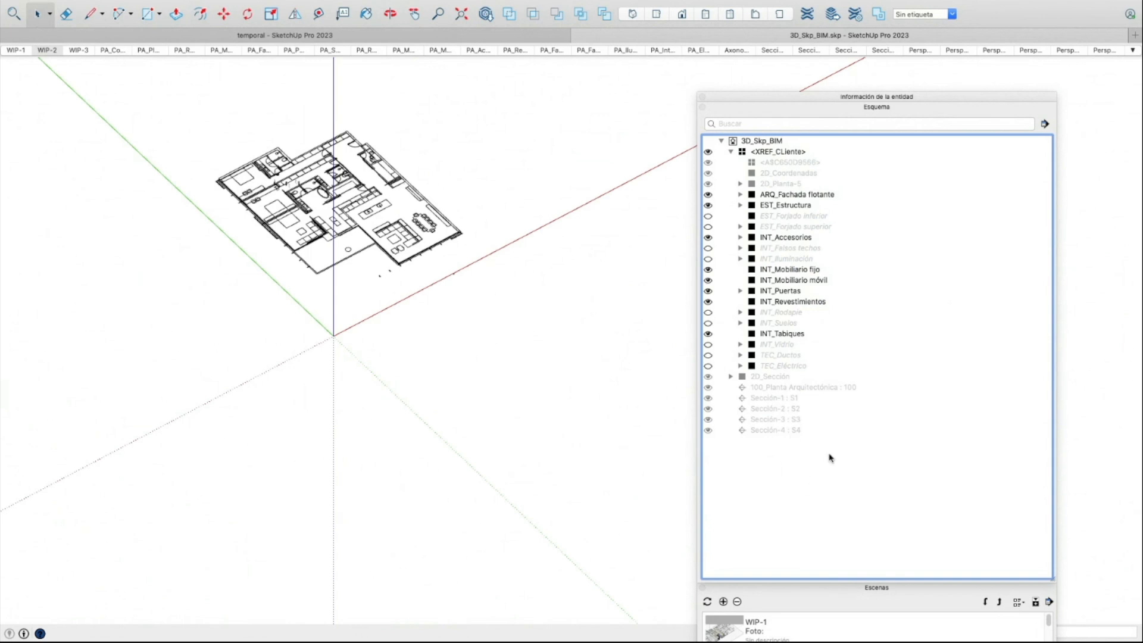
middle_click_drag(557, 306, 528, 314)
scroll(368, 337, "up", 5)
middle_click_drag(368, 337, 460, 351, "shift")
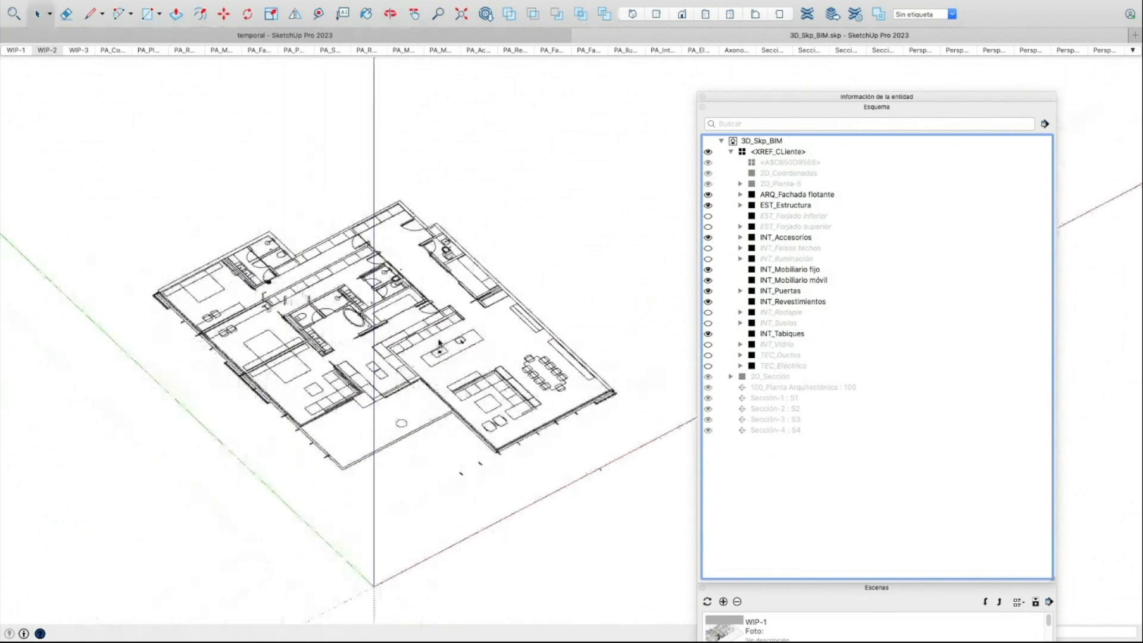
Clear the selection and open the INT_Tabiques partition group inside XREF_CLiente for editing
left_click(459, 350)
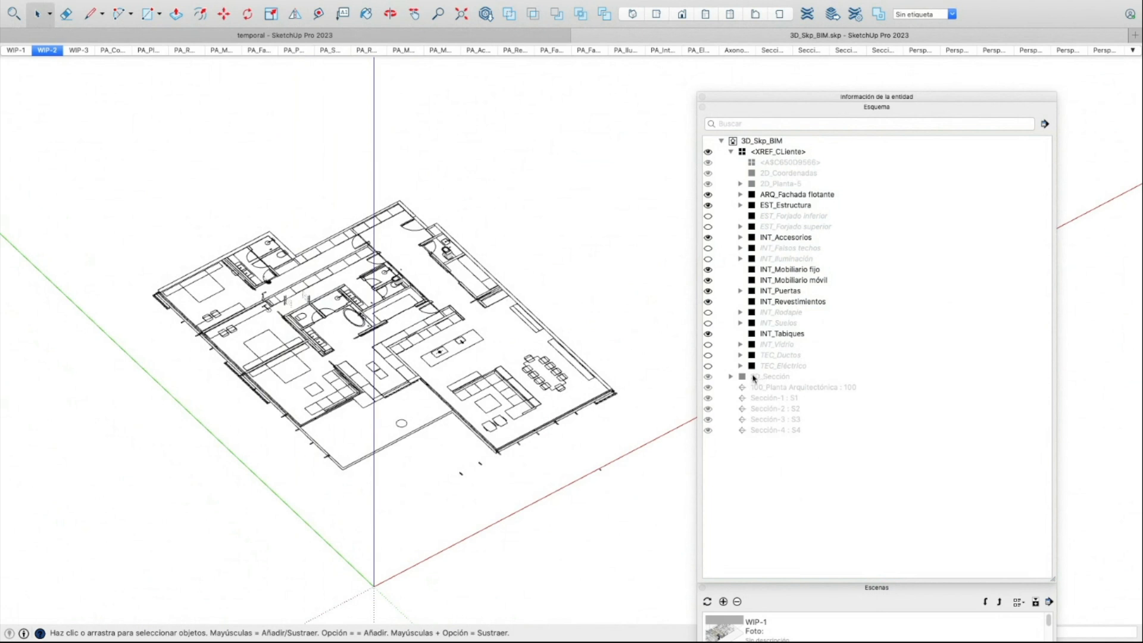
scroll(516, 307, "up", 3)
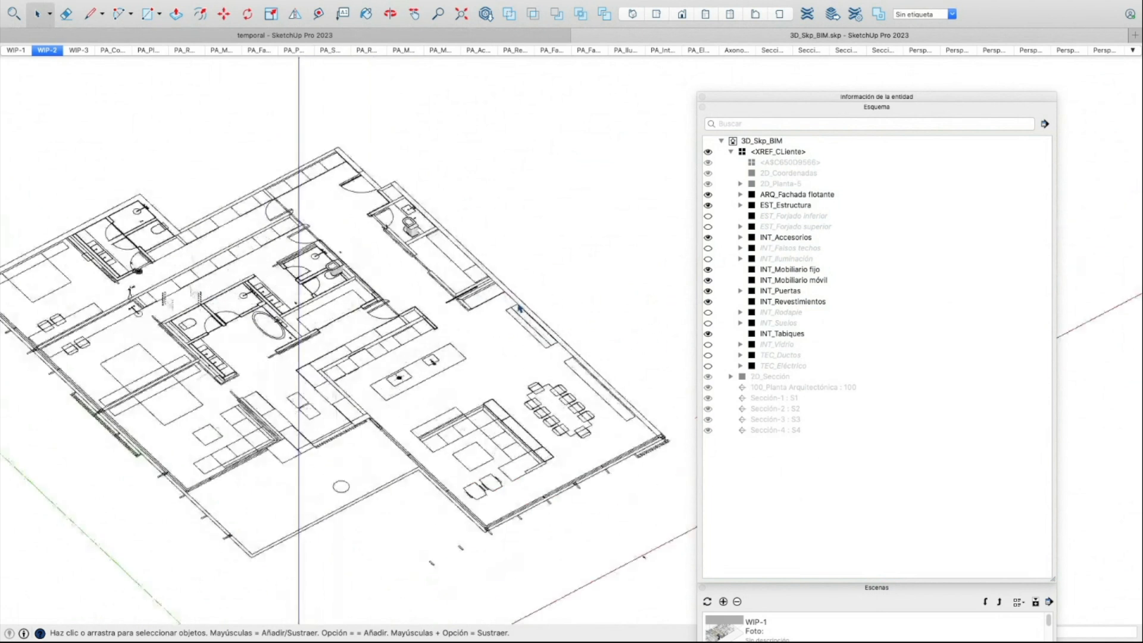
double_click(521, 307)
double_click(523, 307)
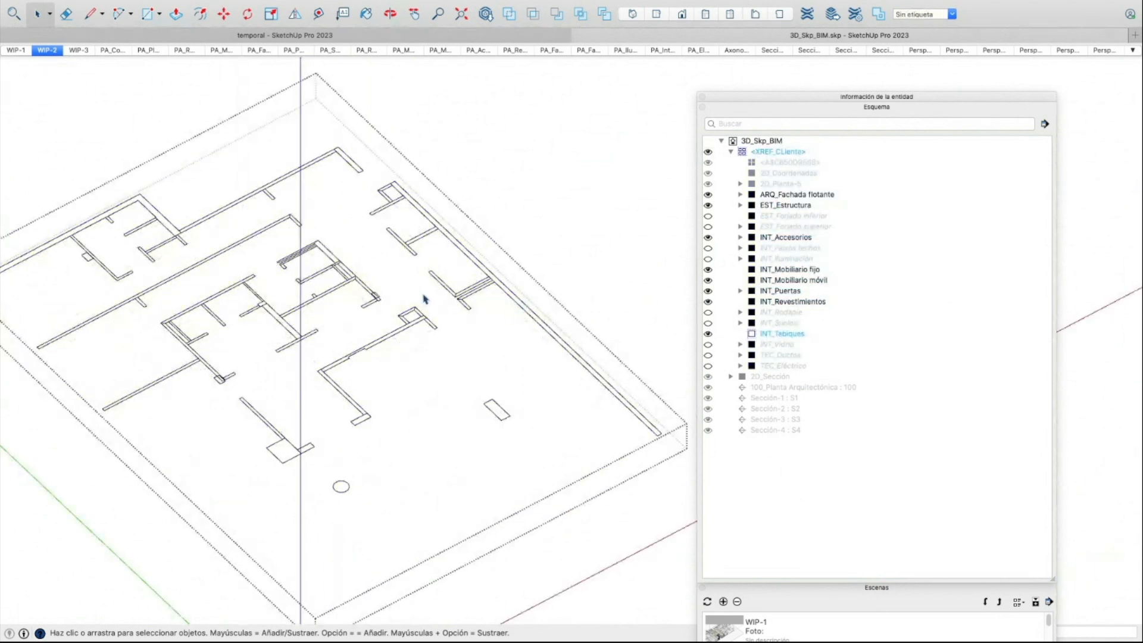
Draw a rectangle that surrounds all the partition linework inside INT_Tabiques
middle_click_drag(427, 298, 441, 283)
scroll(561, 347, "down", 4)
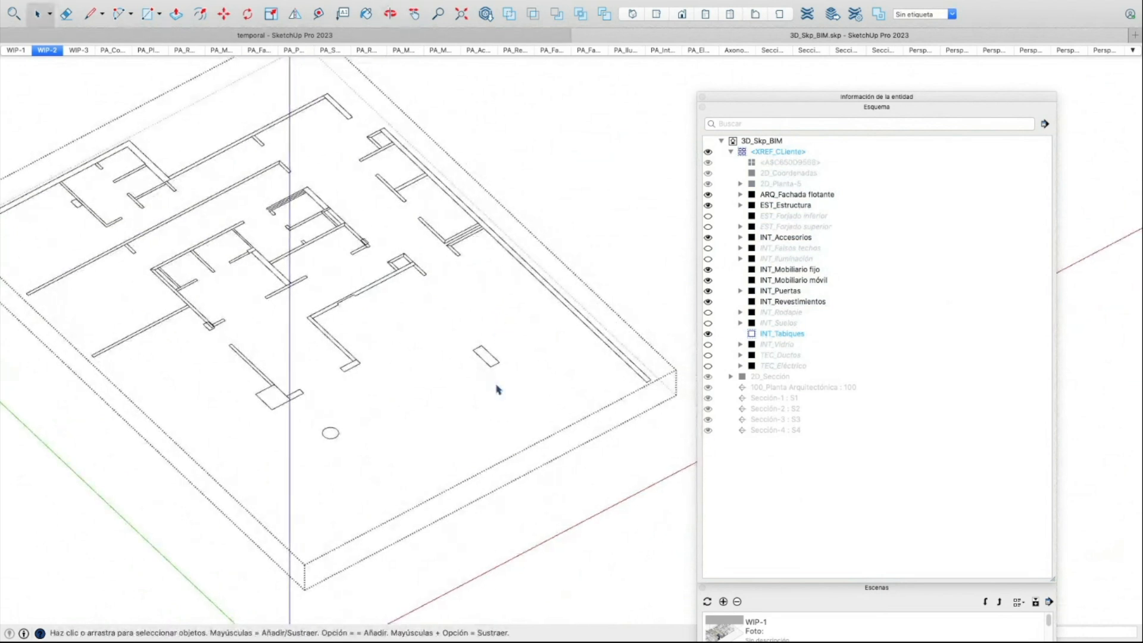
scroll(502, 390, "down", 1)
scroll(502, 390, "down", 1)
key("r")
left_click(635, 419)
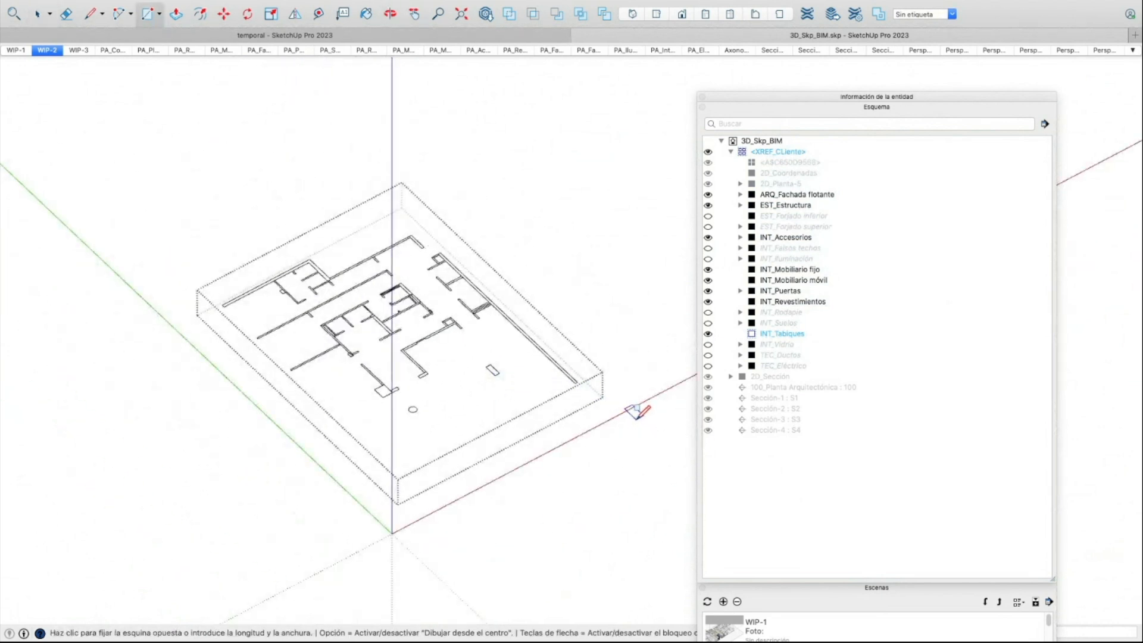
key("Escape")
left_click(158, 280)
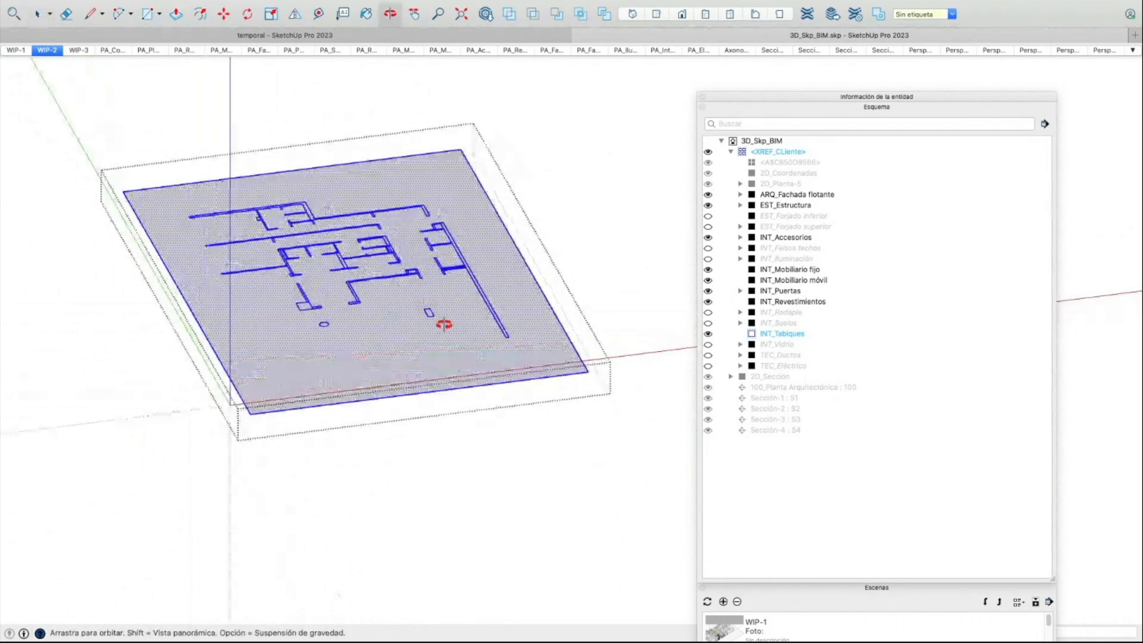
Intersect the selected rectangular face and partition linework using Intersecar caras with Con la selección
right_click(386, 316)
mouse_move(419, 417)
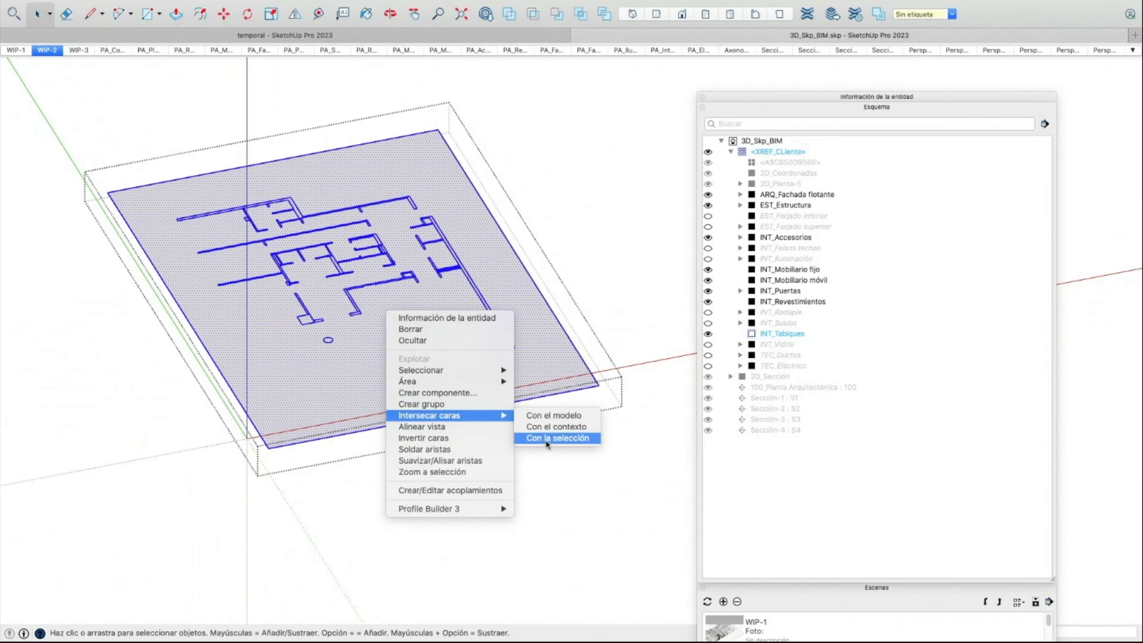
left_click(562, 440)
mouse_move(567, 444)
middle_mouse_down()
mouse_move(465, 317)
mouse_move(455, 249)
middle_mouse_up()
middle_click_drag(489, 366, 475, 242)
Paint the face surrounding the partitions with the red pencil colour Cereza silvestre
key("b")
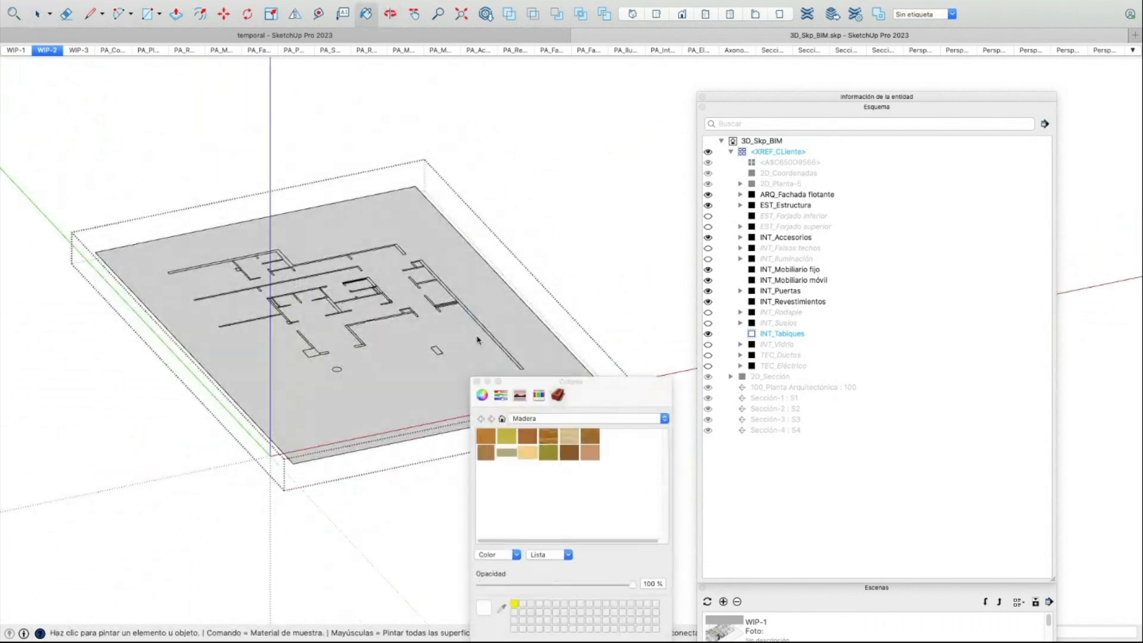
left_click(536, 397)
left_click(480, 535)
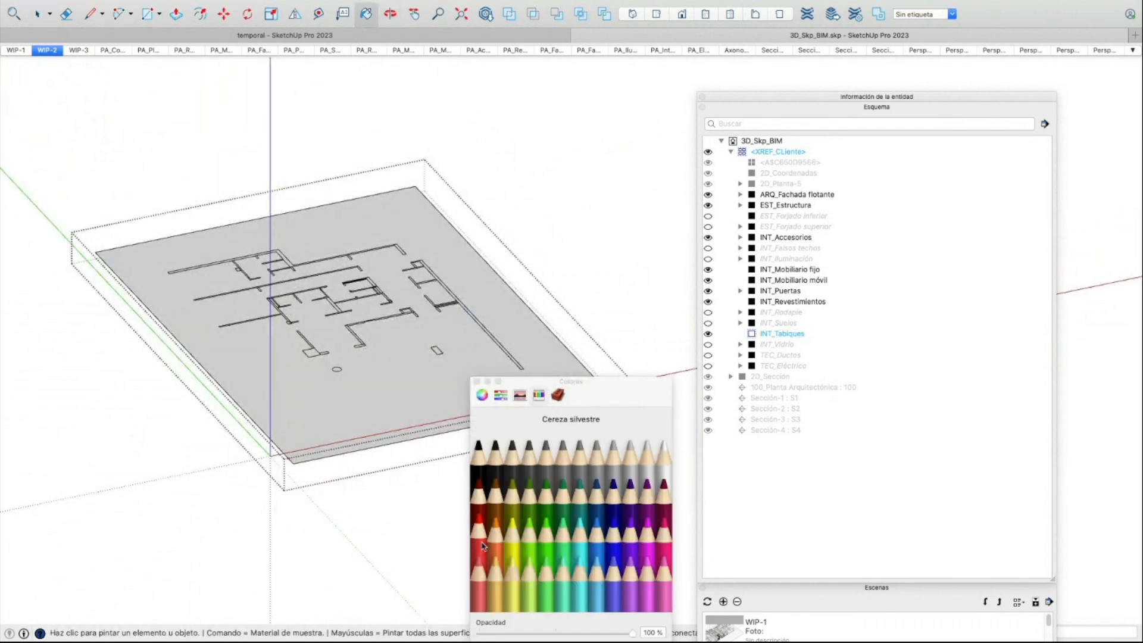
left_click(380, 402)
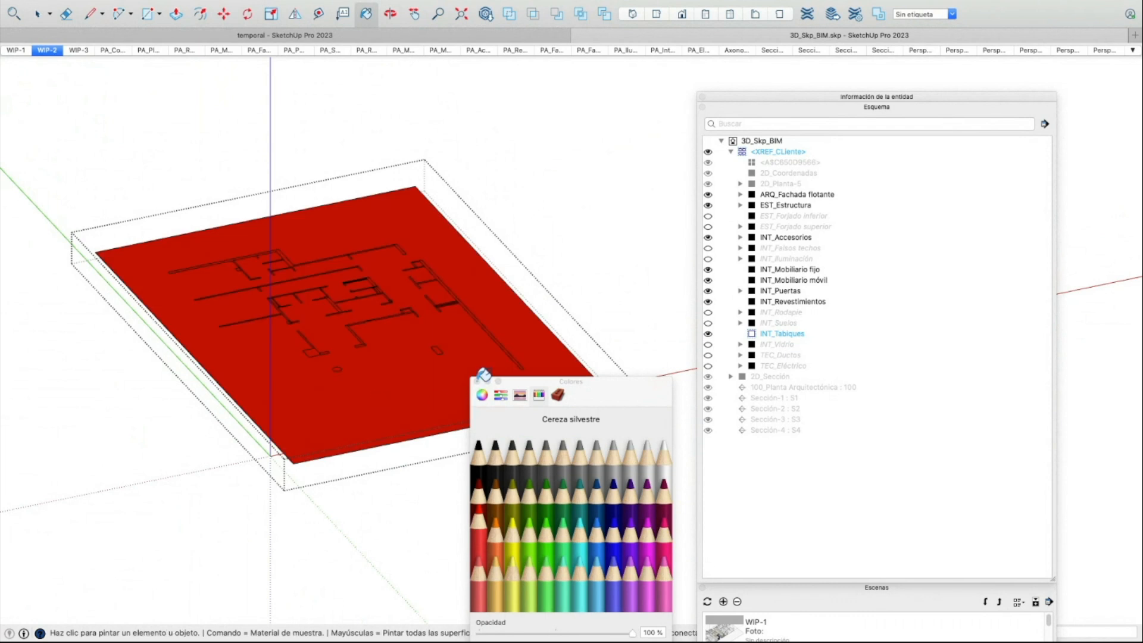
Delete the large background face around the partitions, leaving the wall footprints
key("space")
middle_click_drag(504, 395, 495, 403)
left_click(460, 404)
key("Delete")
Check the wall footprints and delete the leftover outline of the surrounding rectangle
middle_click_drag(391, 291, 401, 362)
scroll(379, 294, "up", 3)
scroll(428, 197, "up", 3)
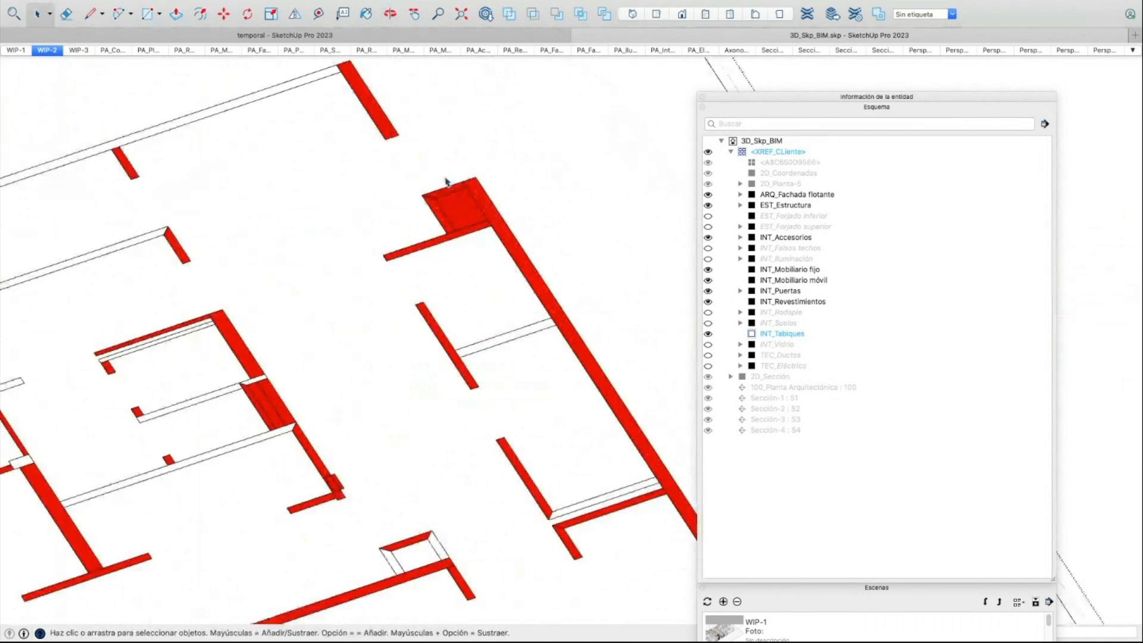
scroll(449, 205, "down", 2)
scroll(453, 226, "down", 2)
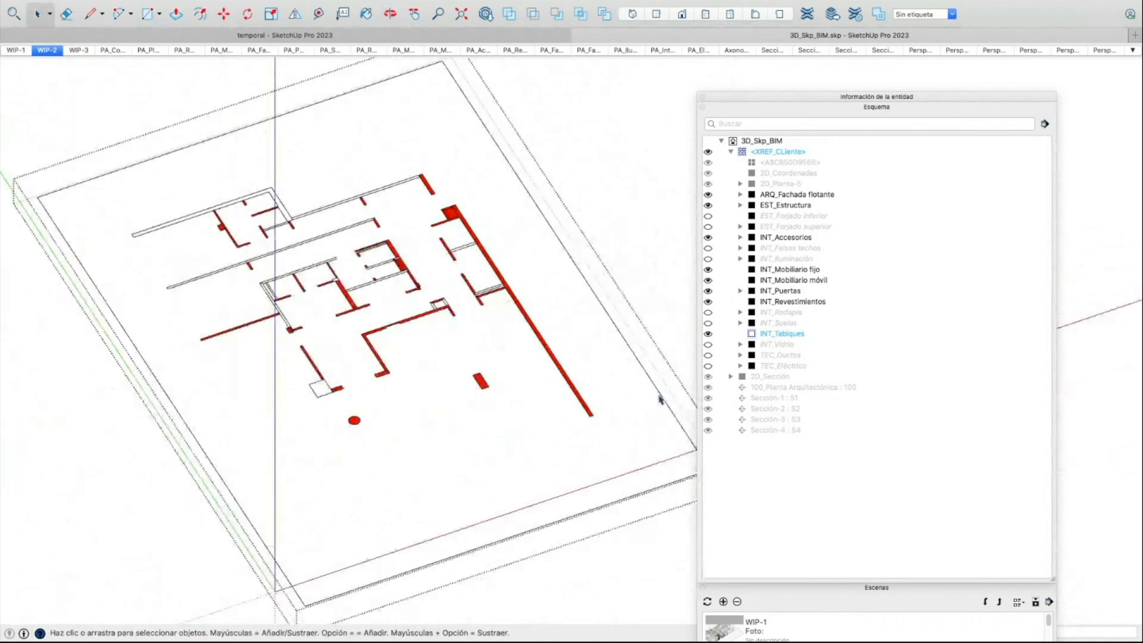
left_click(659, 401)
key("Delete")
Trace lines over unfilled partition outlines to form their missing faces, and clear the face inside the square shaft at the long wall's end
scroll(455, 221, "up", 10)
key("l")
left_click(469, 146)
key("Escape")
key("space")
scroll(480, 206, "down", 5)
scroll(485, 385, "up", 3)
key("l")
left_click(452, 379)
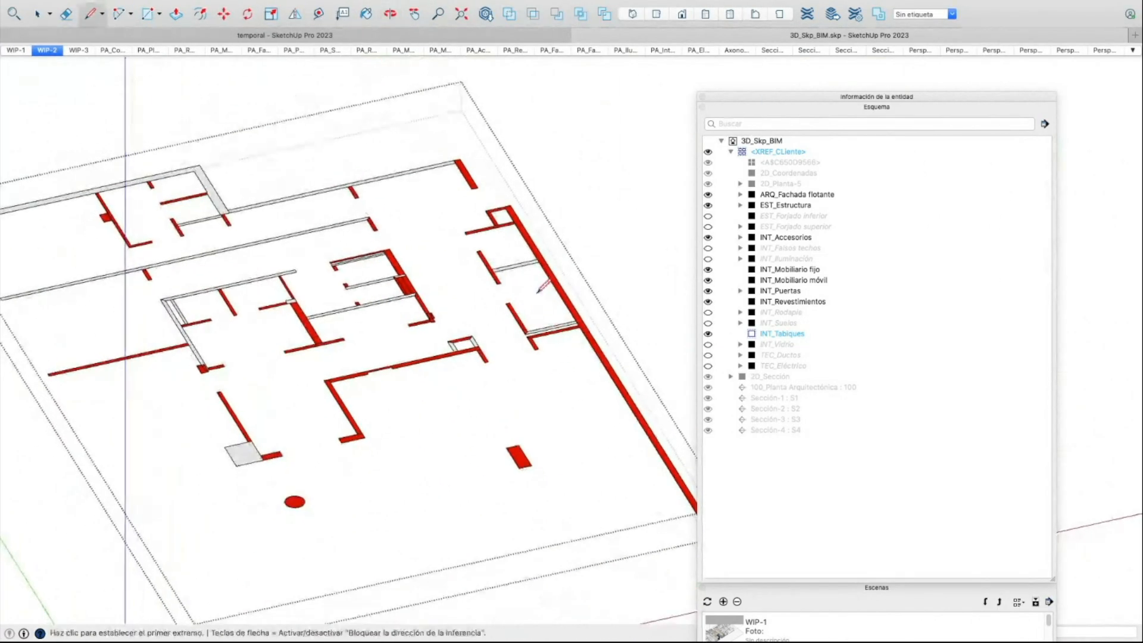
middle_click_drag(586, 376, 503, 386, "shift")
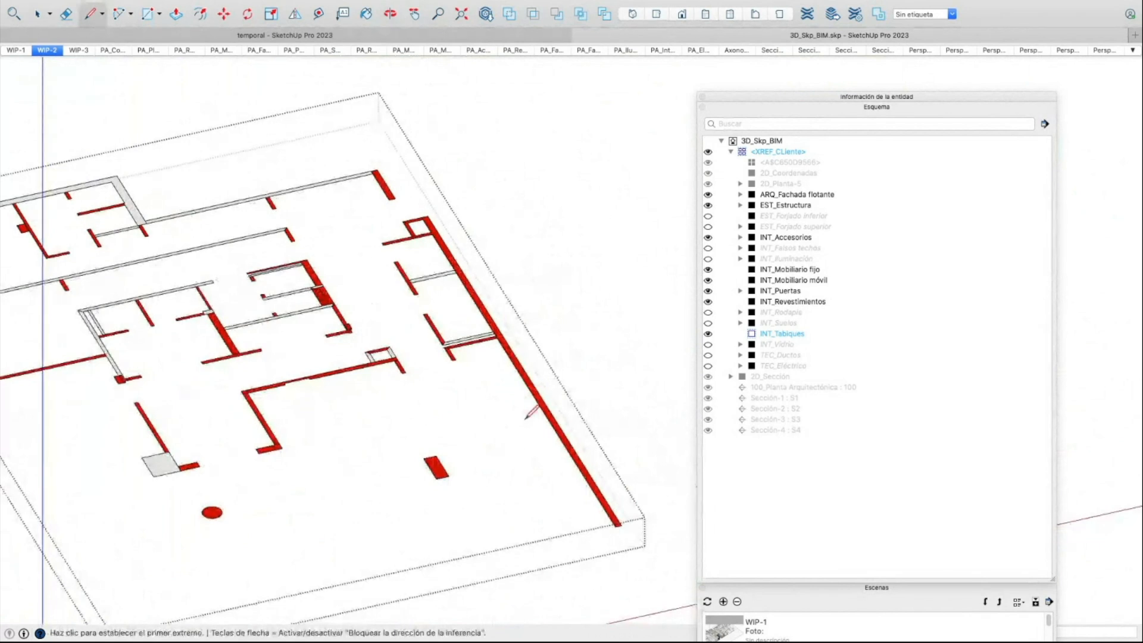
Try to extrude the short partition beside the long side wall upward with Push/Pull
key("p")
scroll(517, 400, "up", 5)
left_click(542, 360)
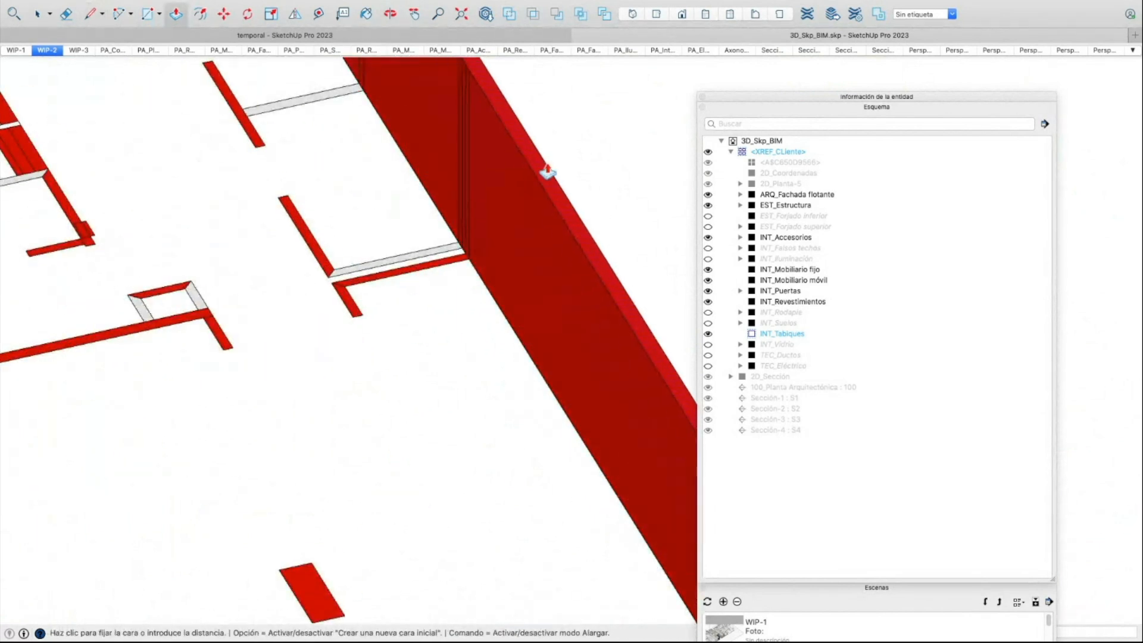
scroll(542, 274, "down", 3)
scroll(543, 182, "up", 2)
scroll(474, 274, "up", 5)
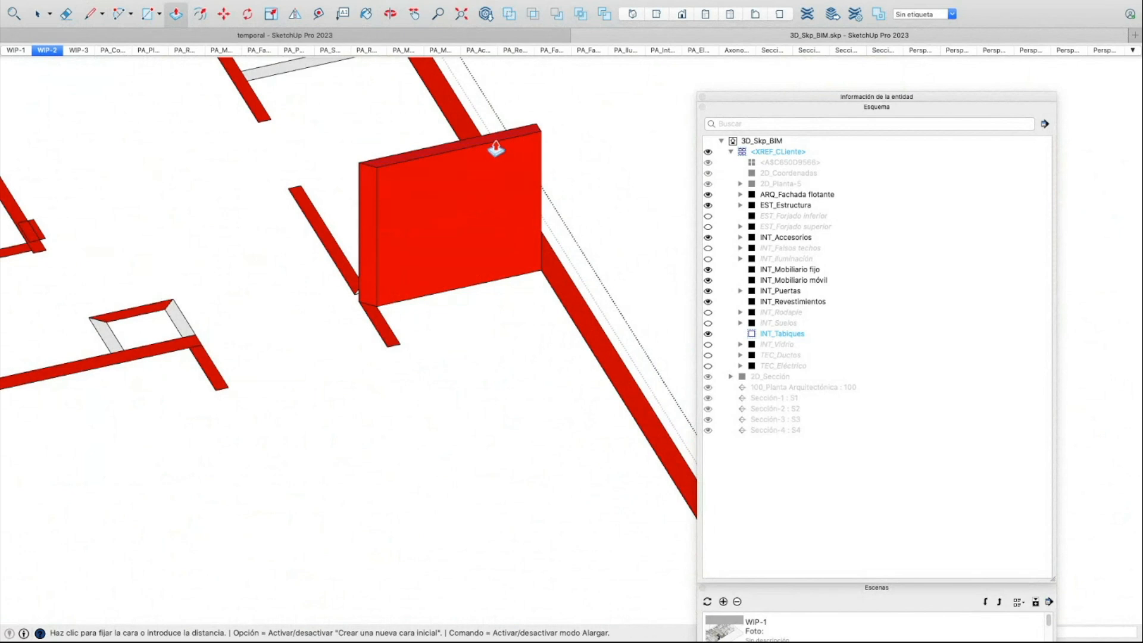
scroll(494, 153, "down", 3)
key("Return")
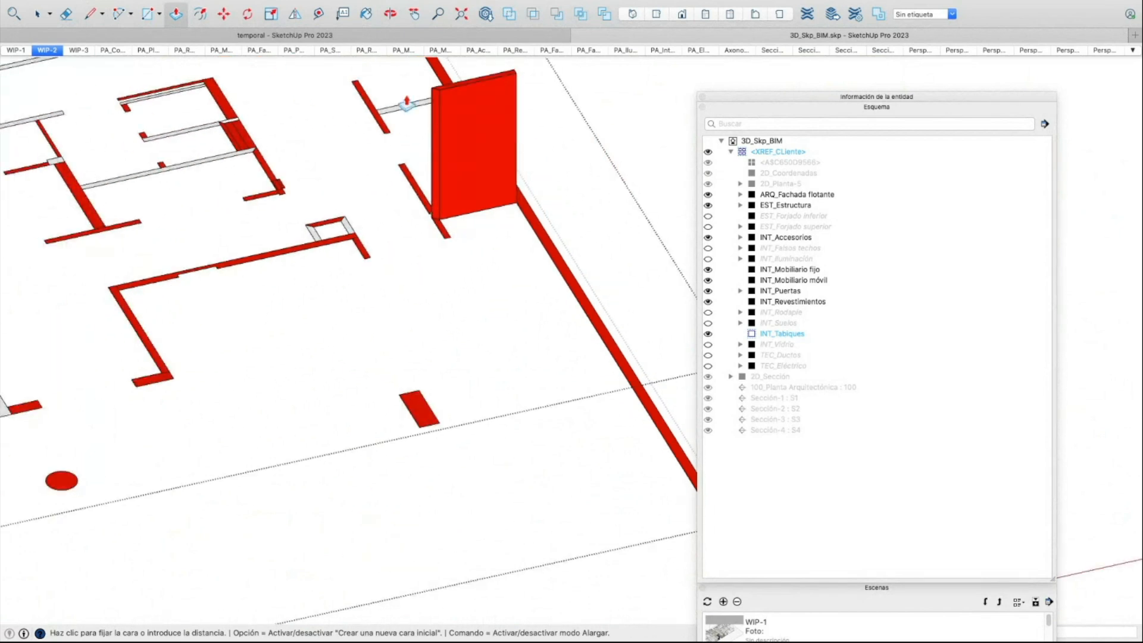
Try to extrude the long side wall up to the same height as the short raised partition
middle_click_drag(551, 221, 512, 307, "shift")
scroll(511, 310, "up", 3)
left_click(487, 310)
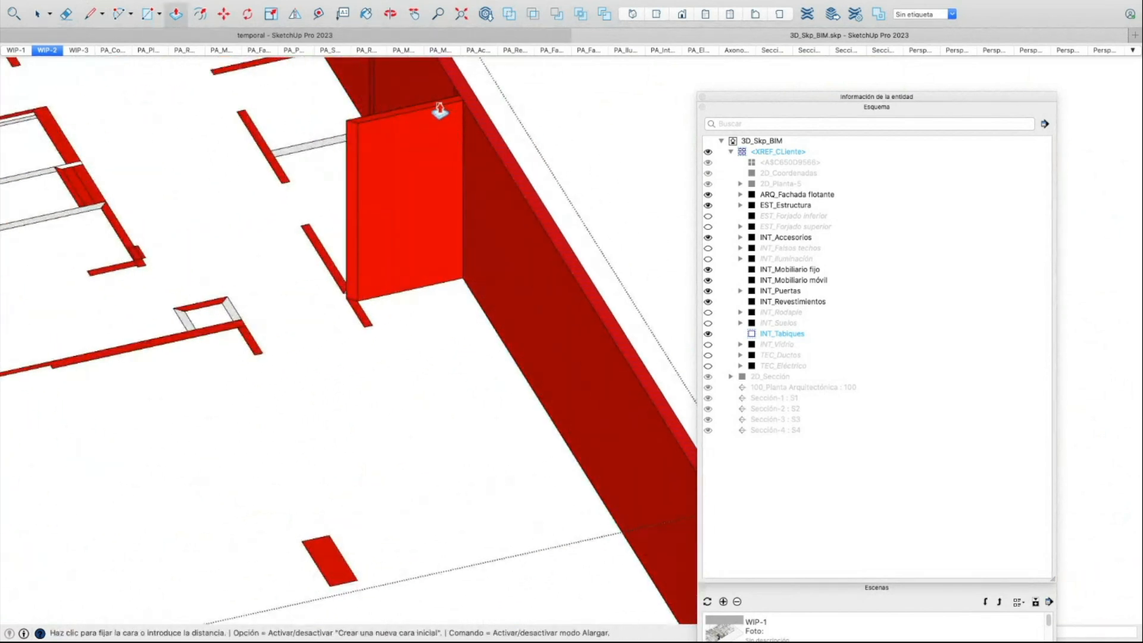
left_click(435, 115)
scroll(512, 191, "down", 2)
Select the connected wall geometry and undo the trial extrusions of the long wall and the short partition
key("space")
left_click(549, 208)
scroll(531, 256, "down", 3)
key("super+z")
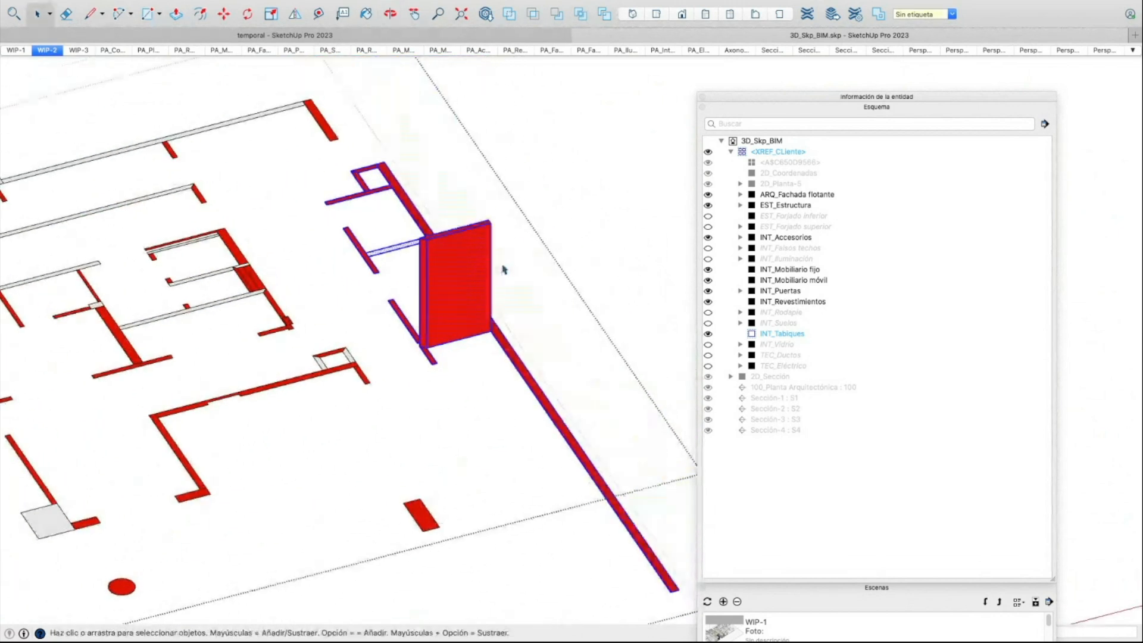
key("super+z")
Draw a dividing line along the filled shaft in the central wall and clear the cavity face from the wall footprint
scroll(493, 311, "down", 5)
scroll(390, 293, "up", 3)
scroll(391, 293, "up", 2)
key("l")
scroll(387, 286, "up", 5)
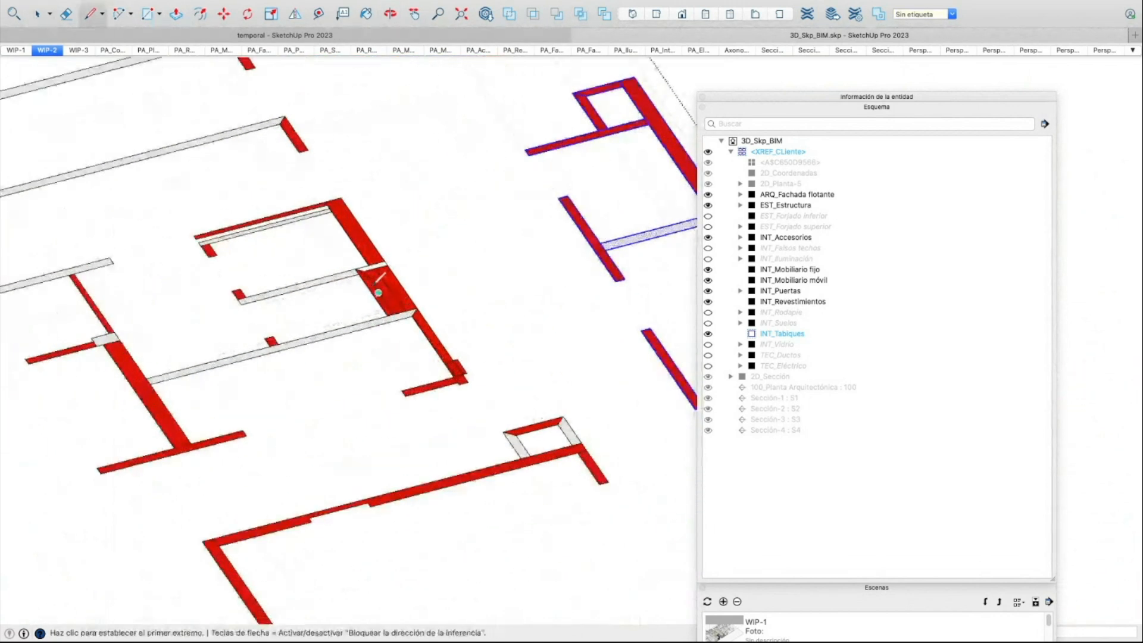
left_click(378, 249)
left_click(412, 298)
key("space")
left_click(406, 302)
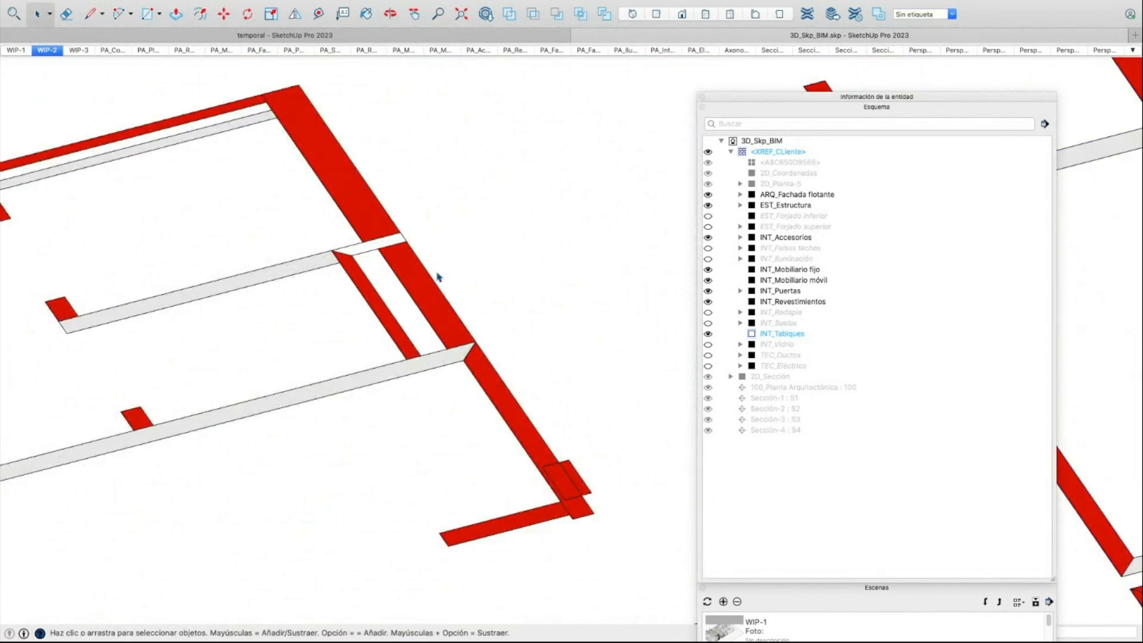
Close the open end of the crossing partition at the central wall with a short line and select its new face
key("l")
scroll(411, 250, "up", 3)
left_click(390, 233)
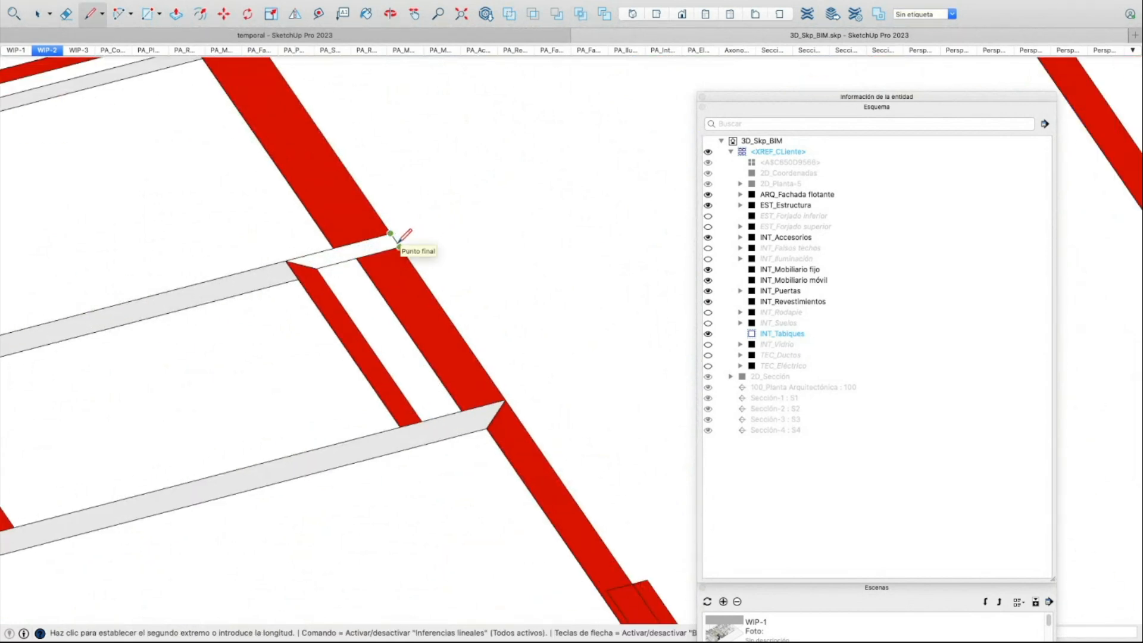
scroll(398, 244, "up", 1)
left_click(397, 246)
key("space")
left_click(379, 252)
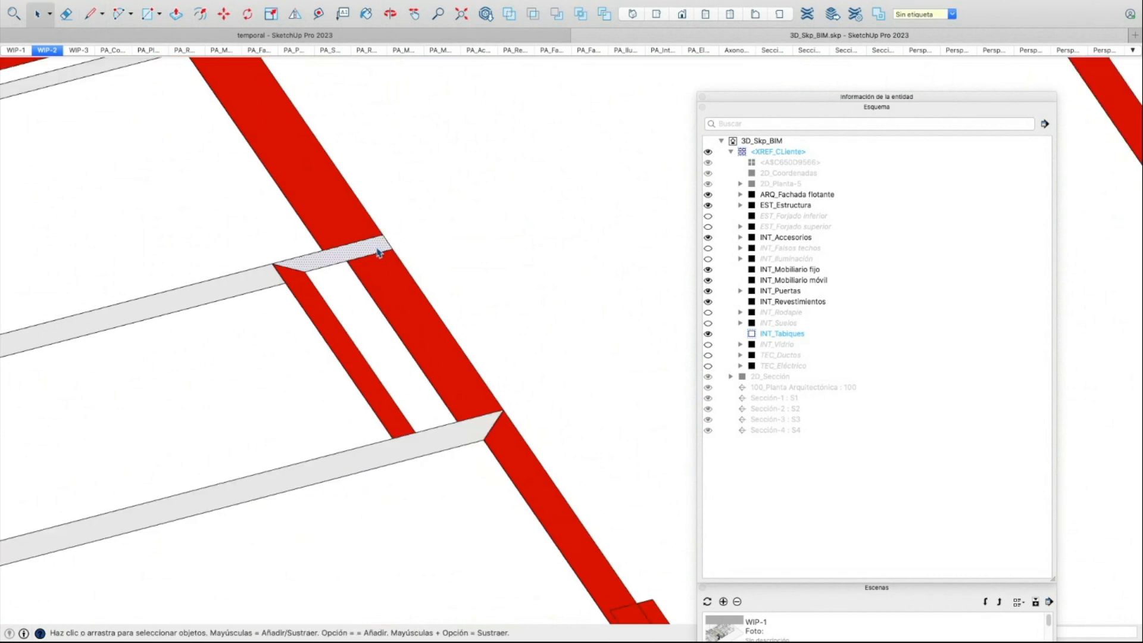
scroll(379, 253, "down", 10)
scroll(452, 277, "down", 3)
scroll(512, 289, "up", 6)
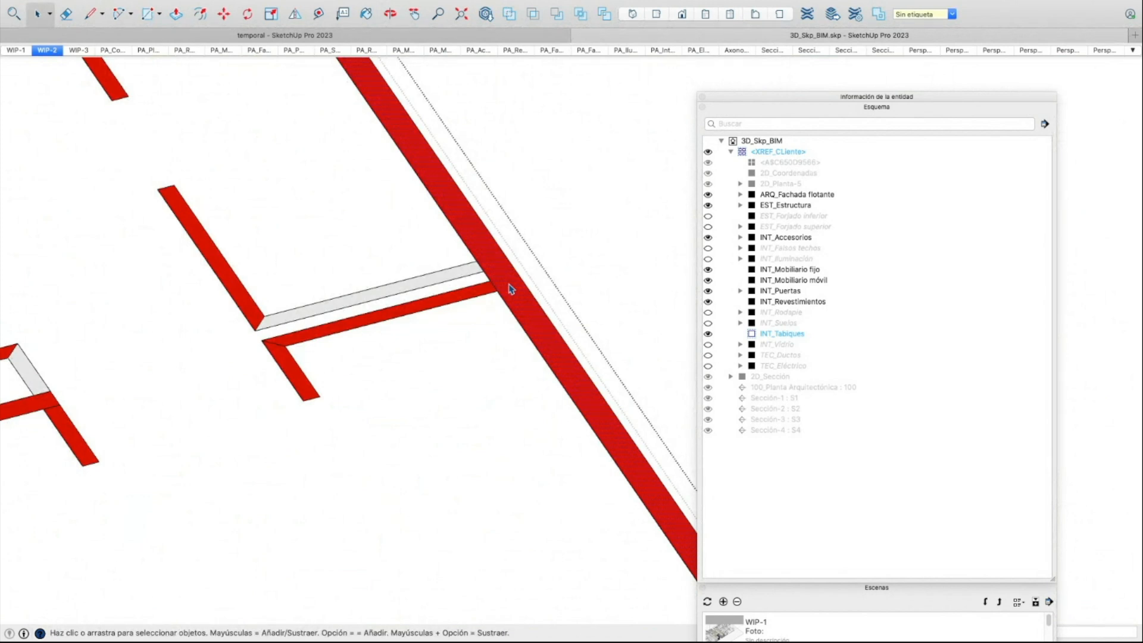
scroll(511, 289, "down", 8)
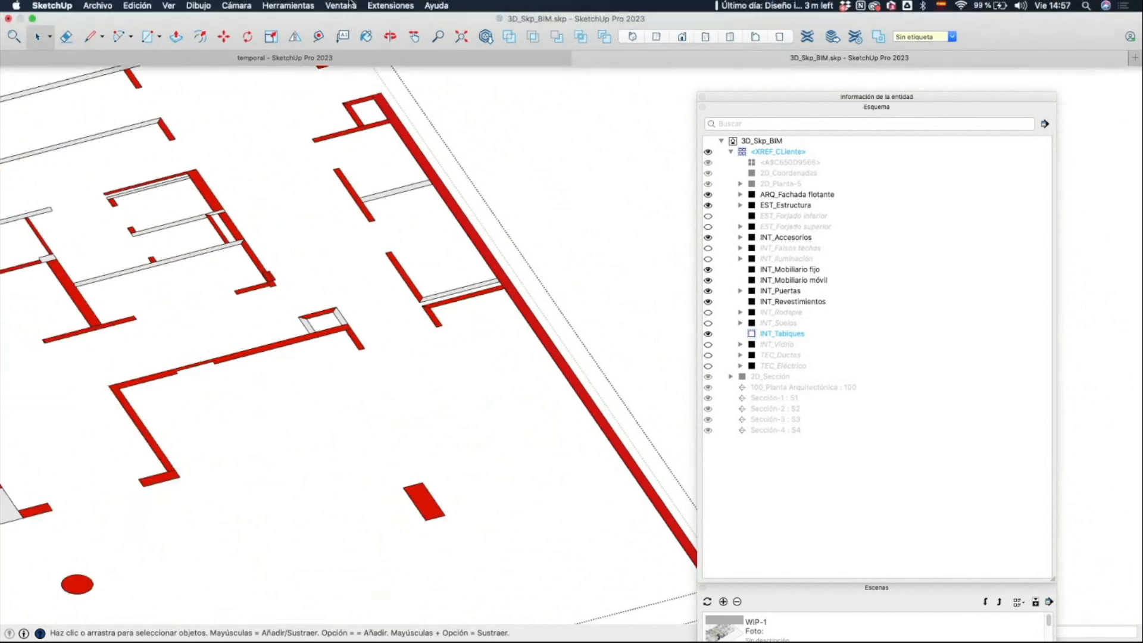
Open the Extension Warehouse to look for a face-creation extension
left_click(379, 5)
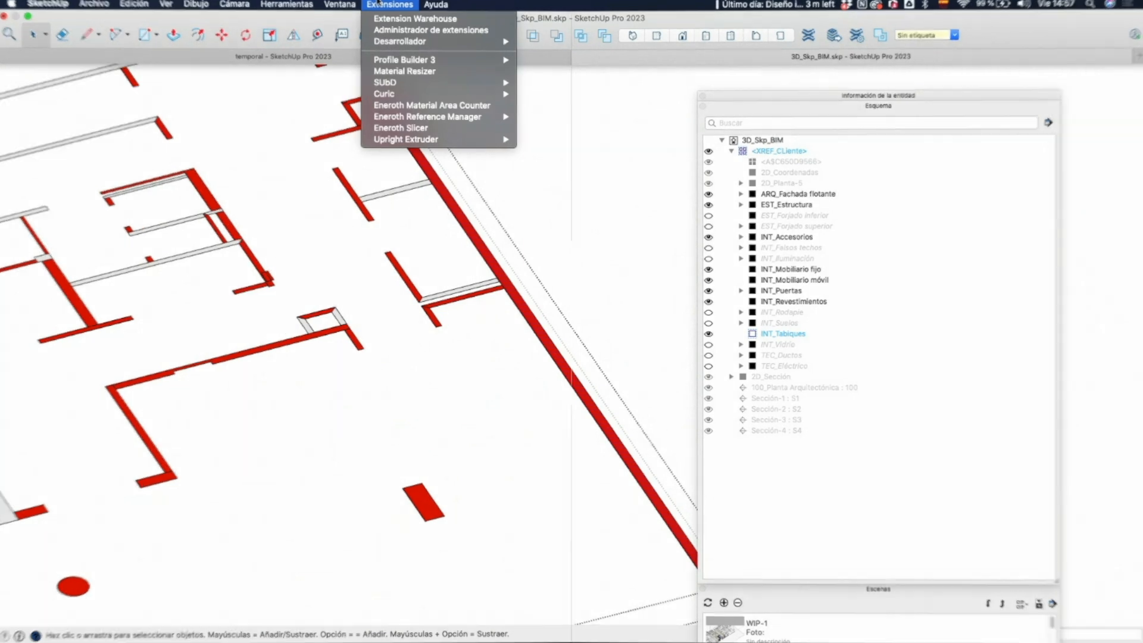
left_click(416, 19)
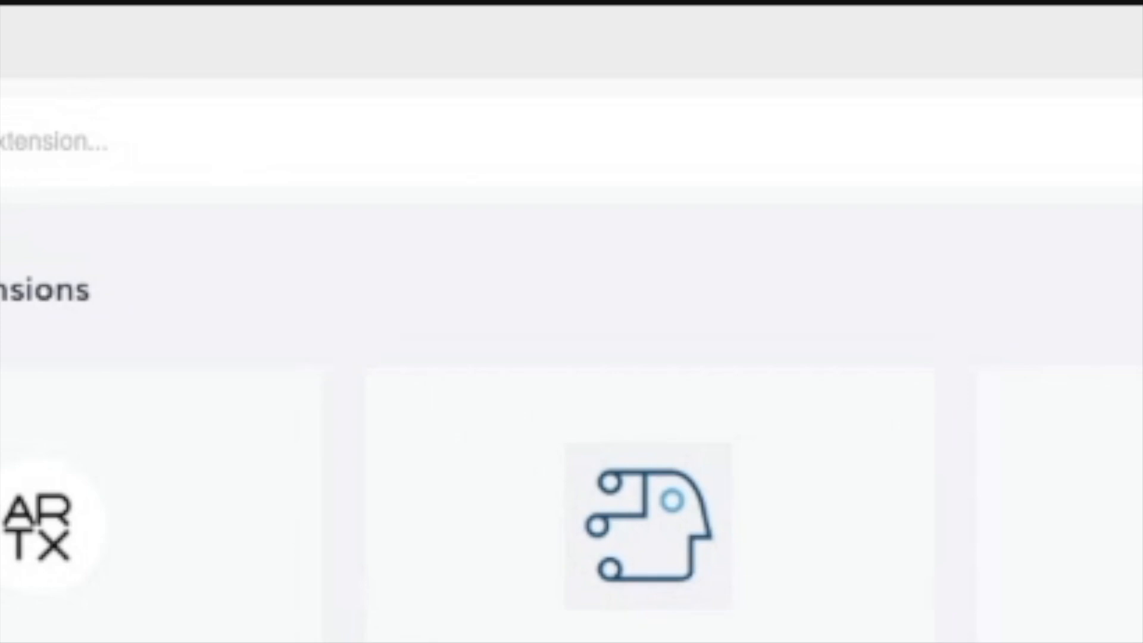
mouse_move(298, 12)
left_click(312, 36)
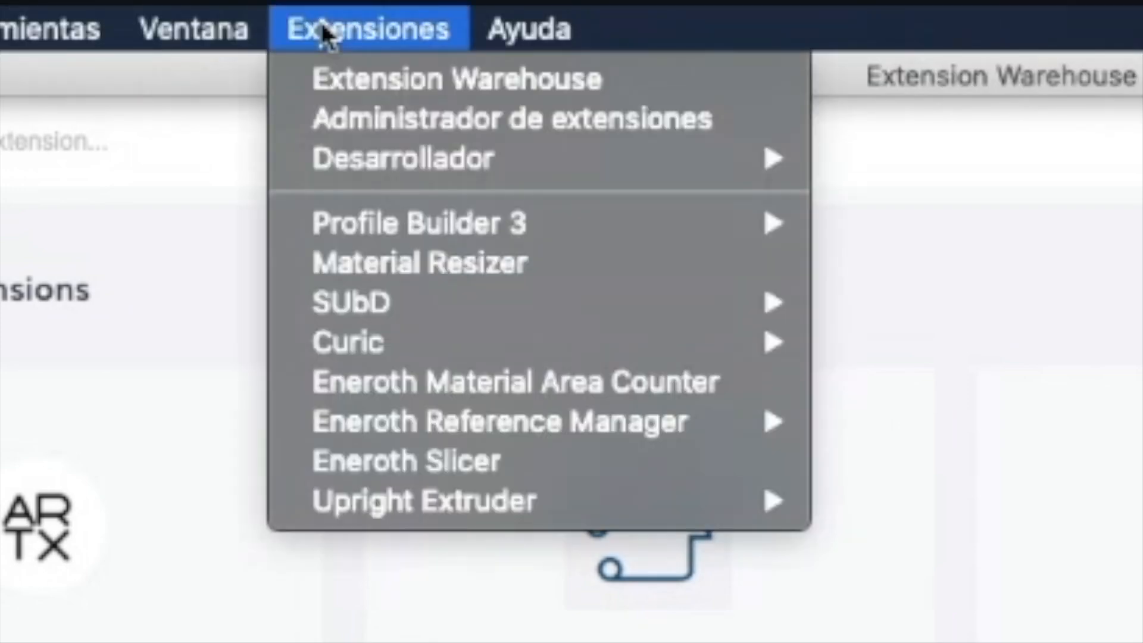
left_click(360, 89)
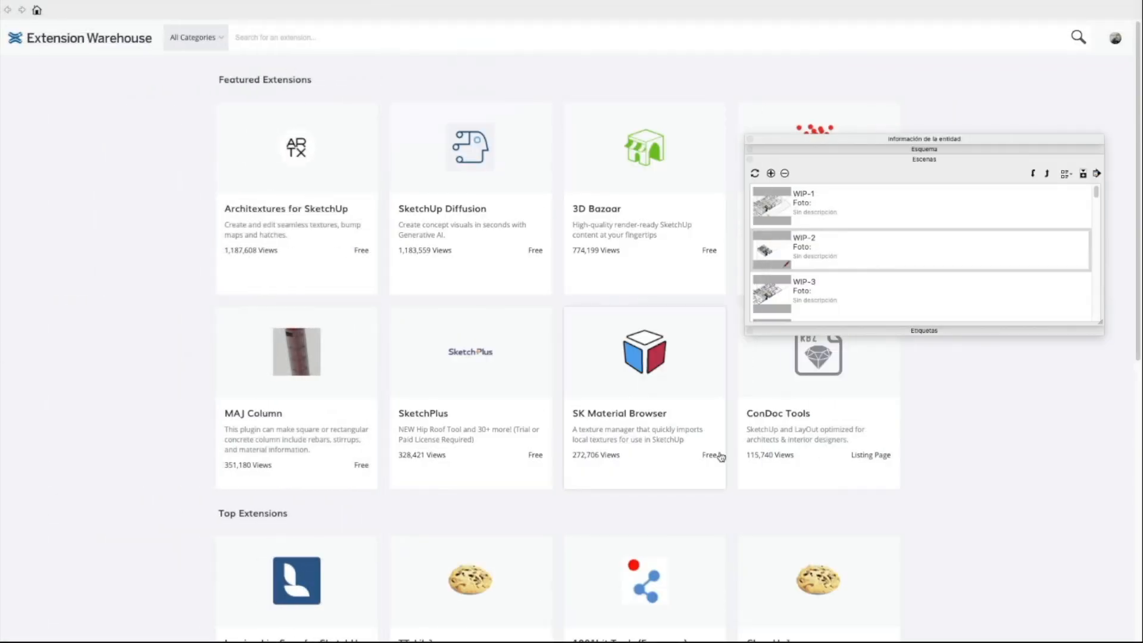
Move the floating panels off the extension list and search the Extension Warehouse for "face up"
left_click_drag(882, 139, 973, 304)
left_click(359, 47)
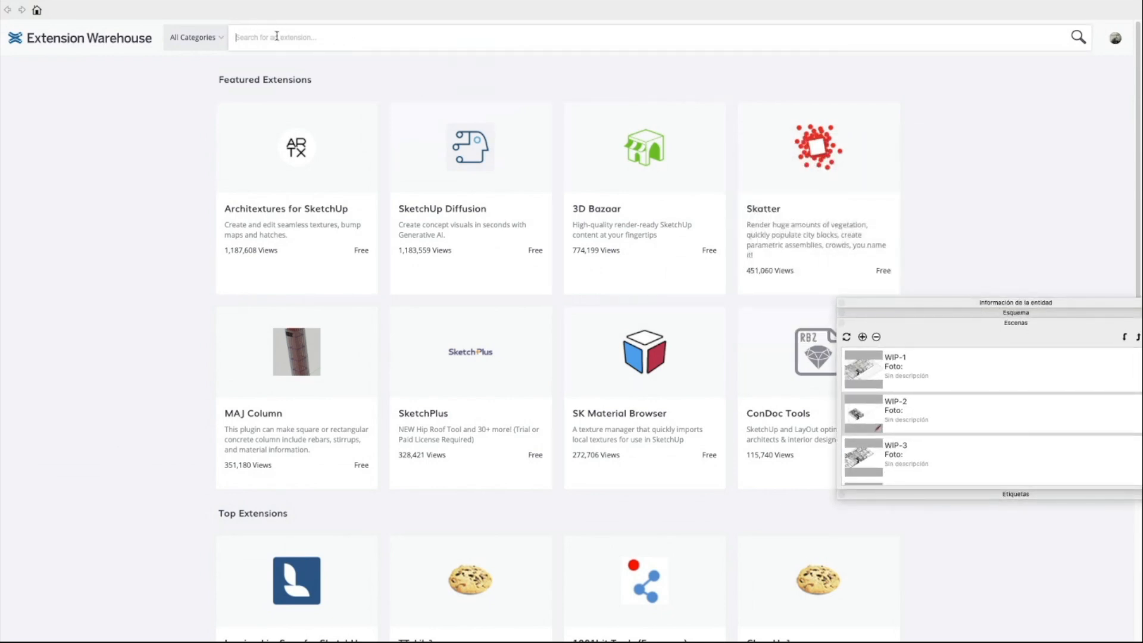
type("face ")
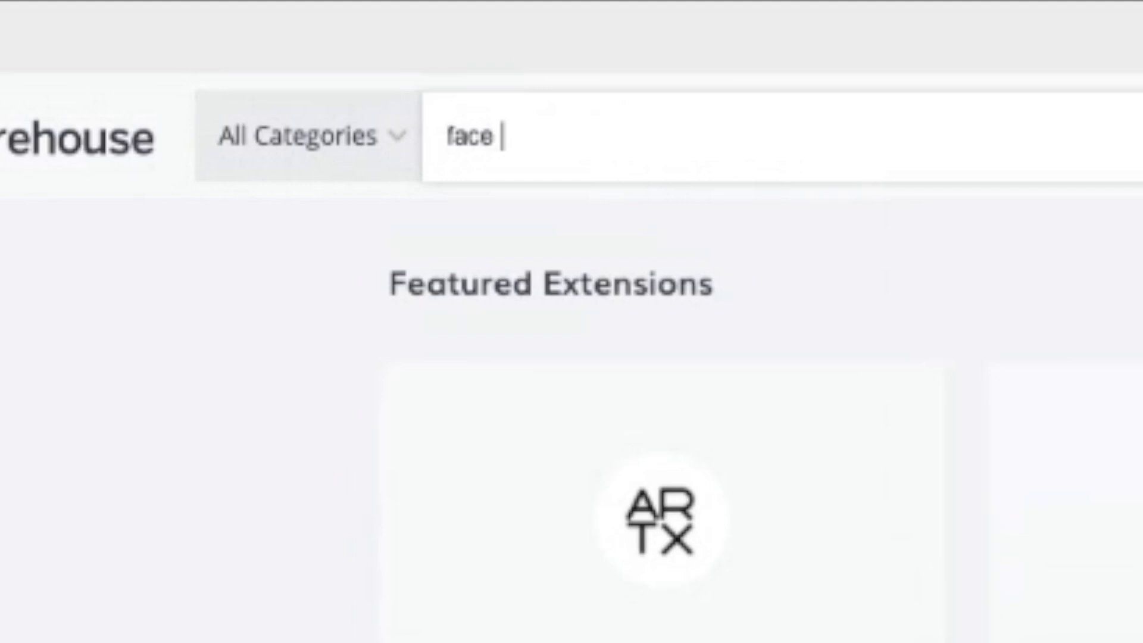
type("up")
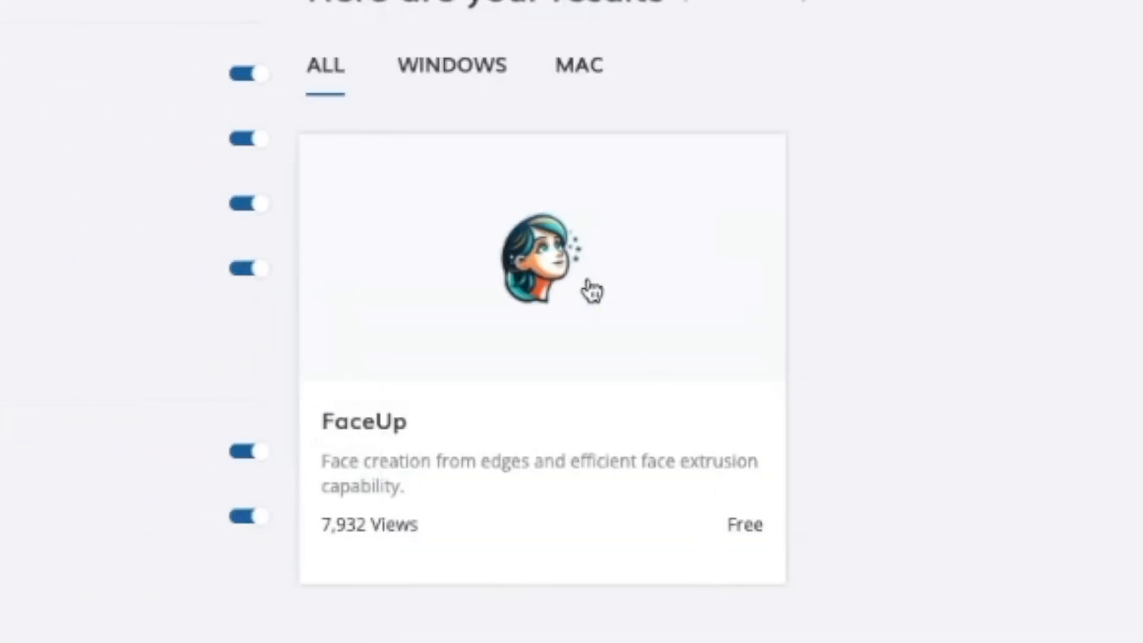
Open the FaceUp extension's page, move the floating panels clear of it, and install the extension
left_click_drag(942, 302, 774, 301)
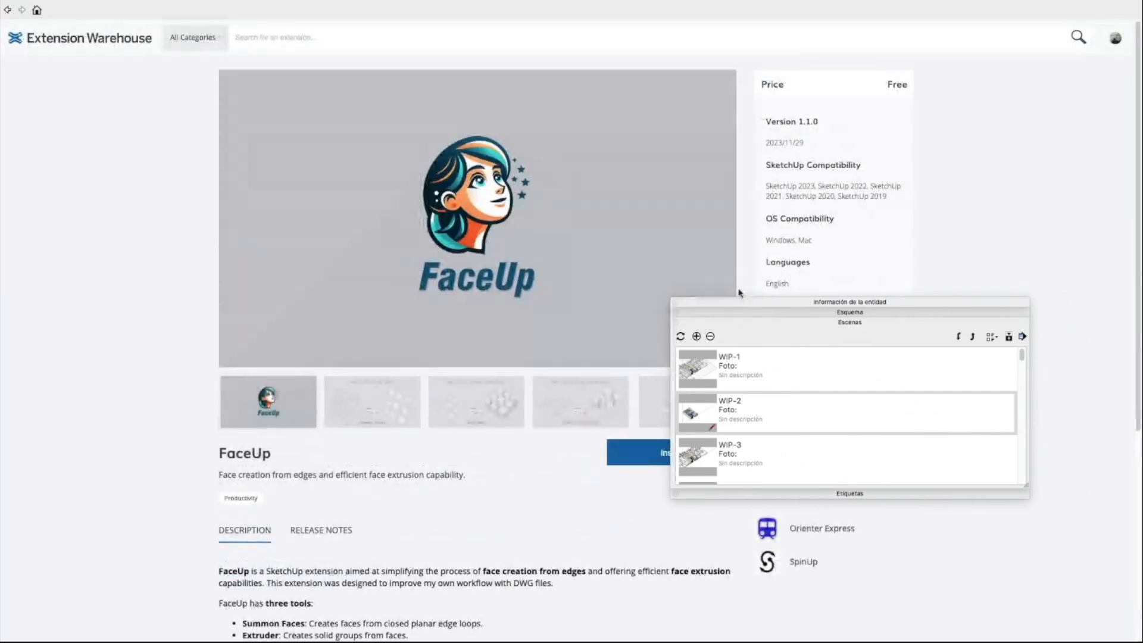
left_click_drag(741, 302, 994, 272)
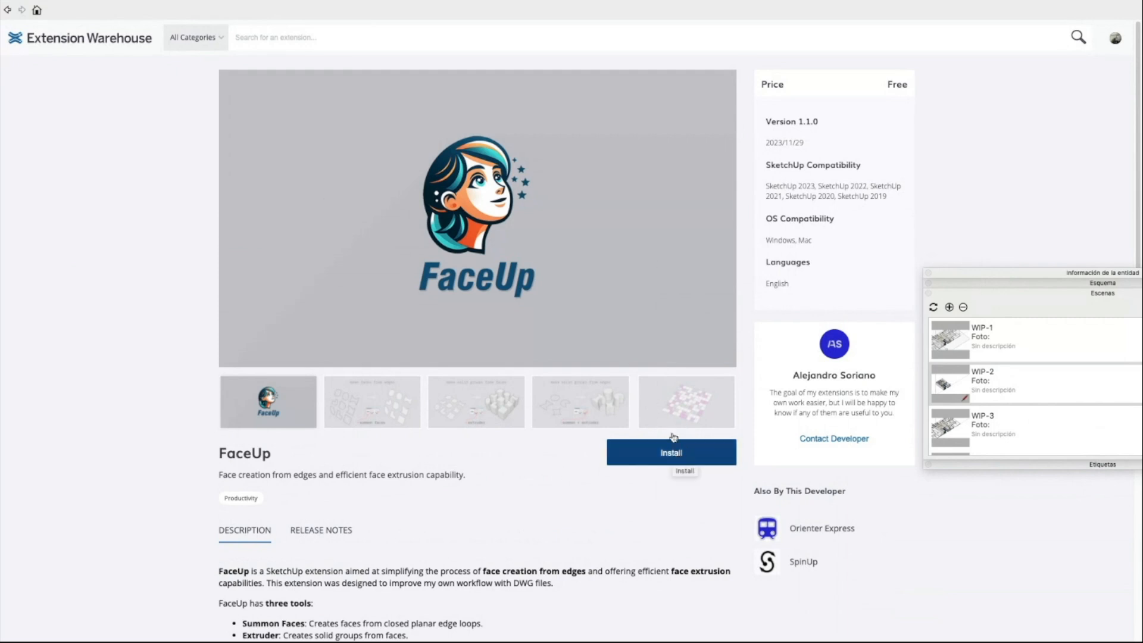
left_click(648, 461)
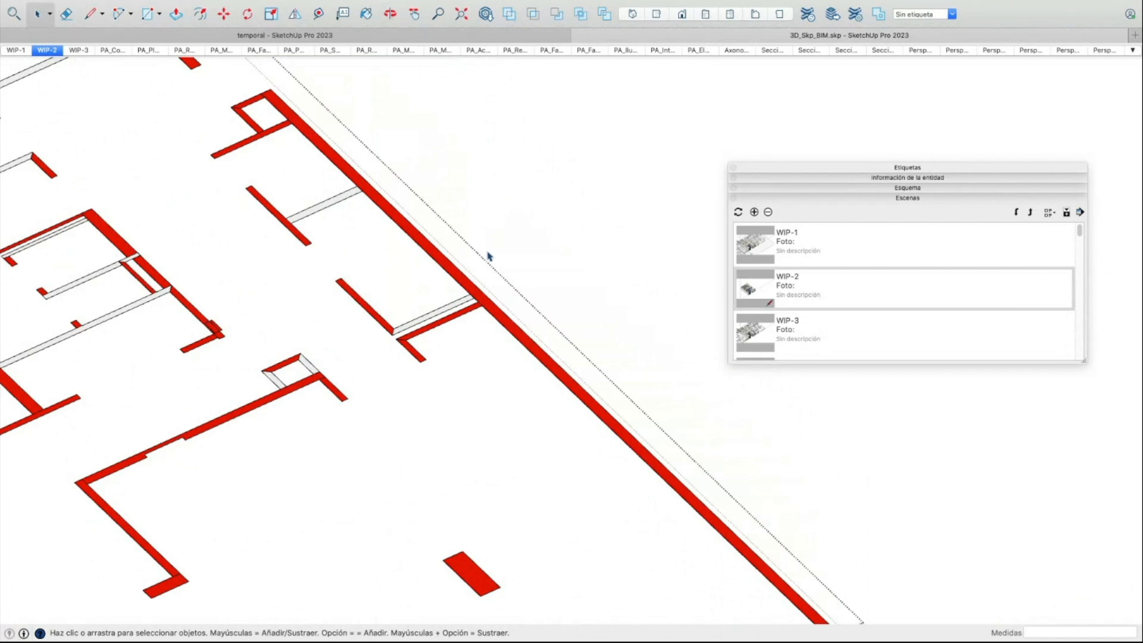
Extrude all the wall faces together to a height of 3 m with FaceUp's Extruder
scroll(505, 353, "up", 3)
middle_click_drag(504, 350, 547, 311)
key("super+a")
mouse_move(376, 3)
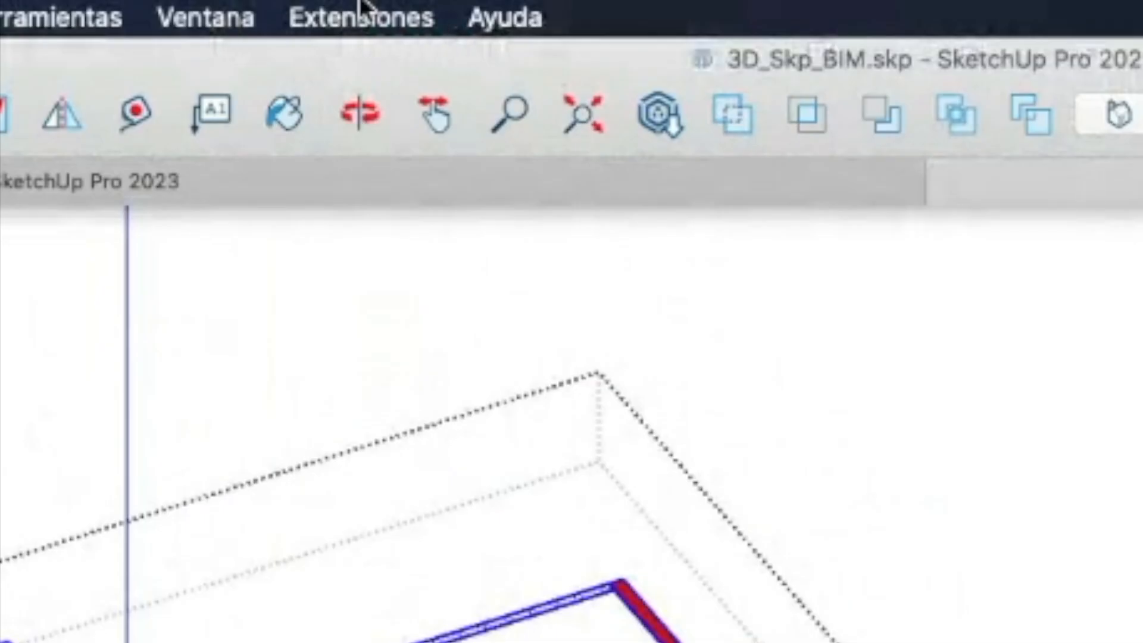
left_click(391, 5)
mouse_move(474, 470)
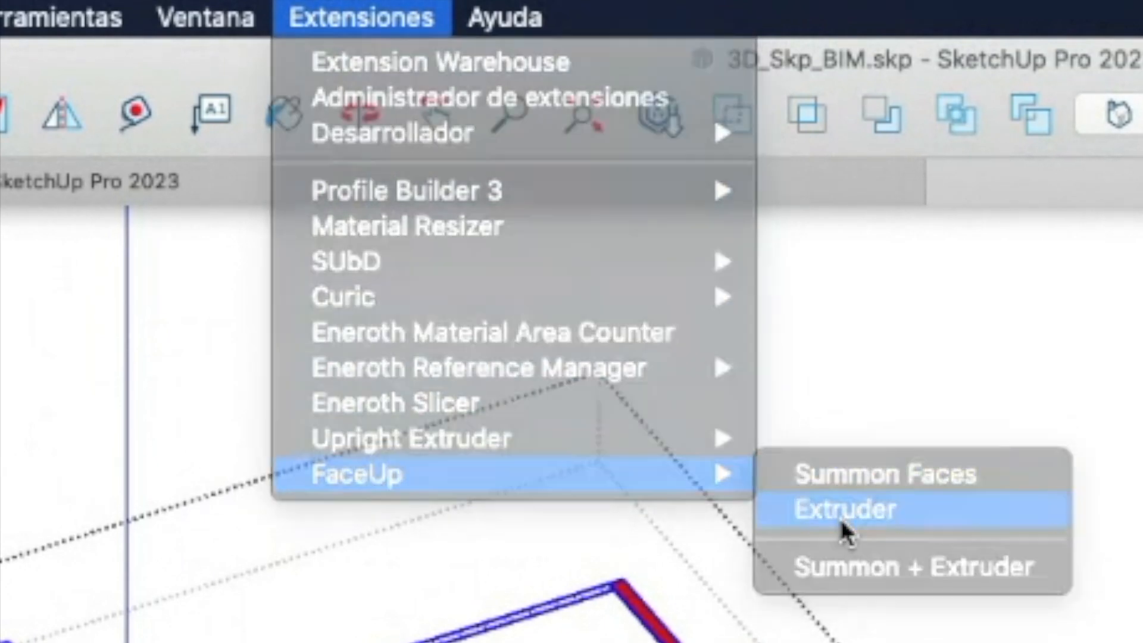
left_click(844, 511)
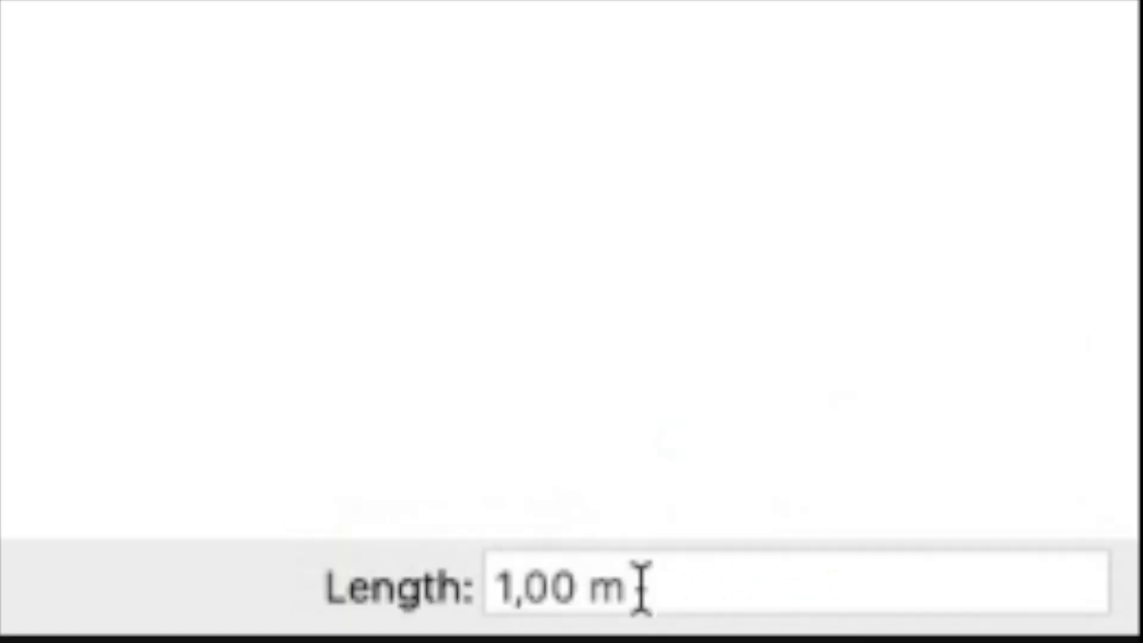
left_click(1054, 633)
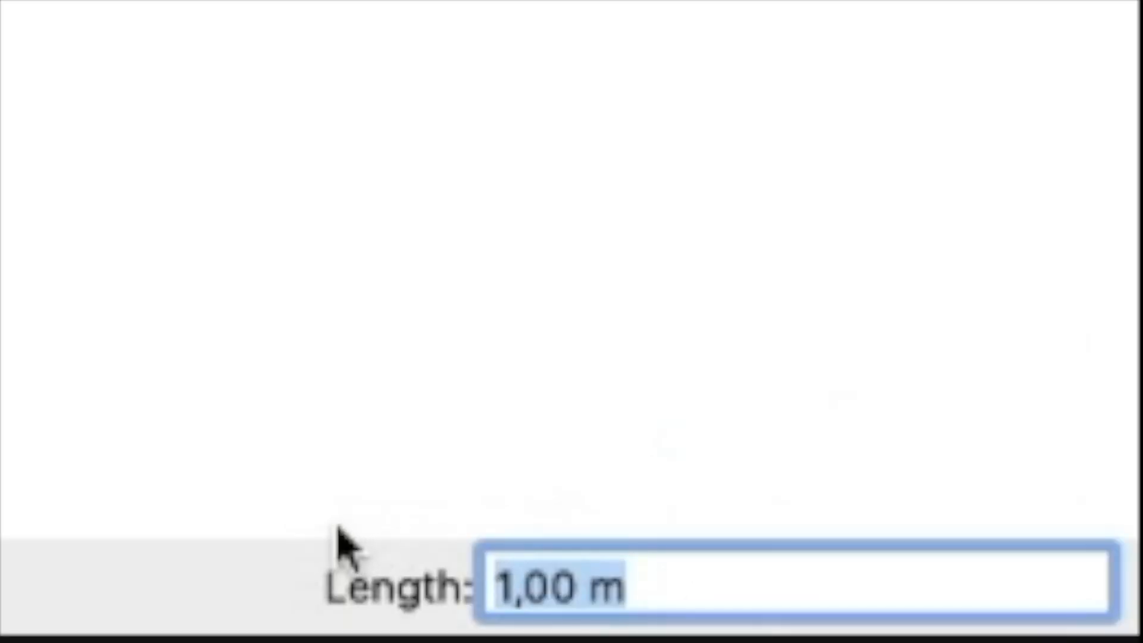
type("3")
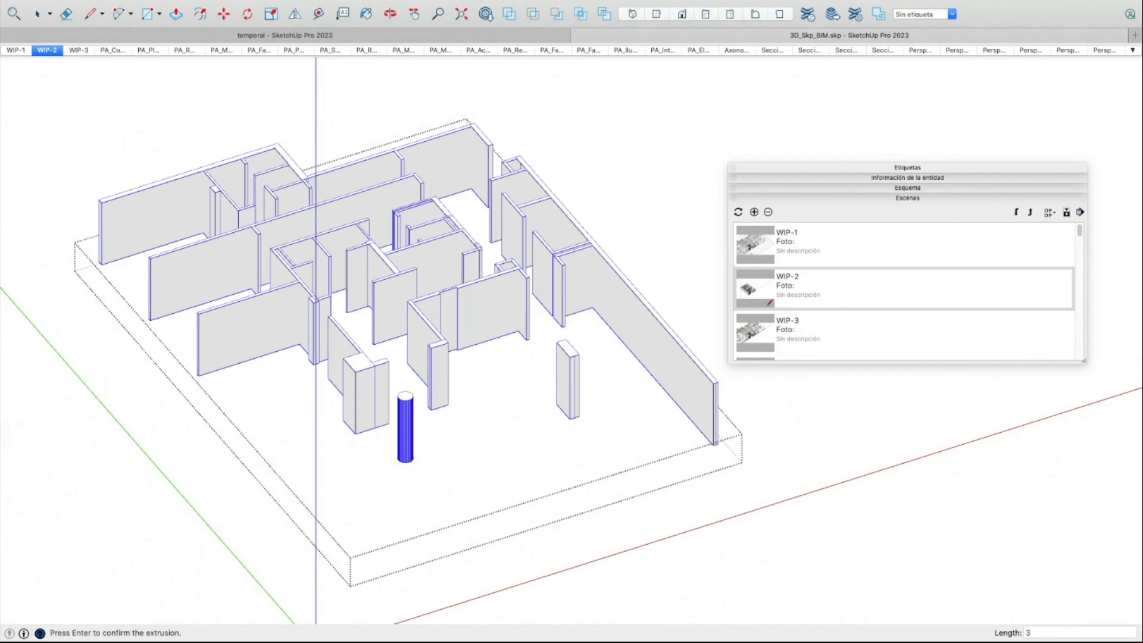
key("Return")
Open and exit several of the extruded walls and partitions one by one to examine how each piece is grouped
middle_click_drag(931, 463, 682, 312)
scroll(683, 313, "up", 4)
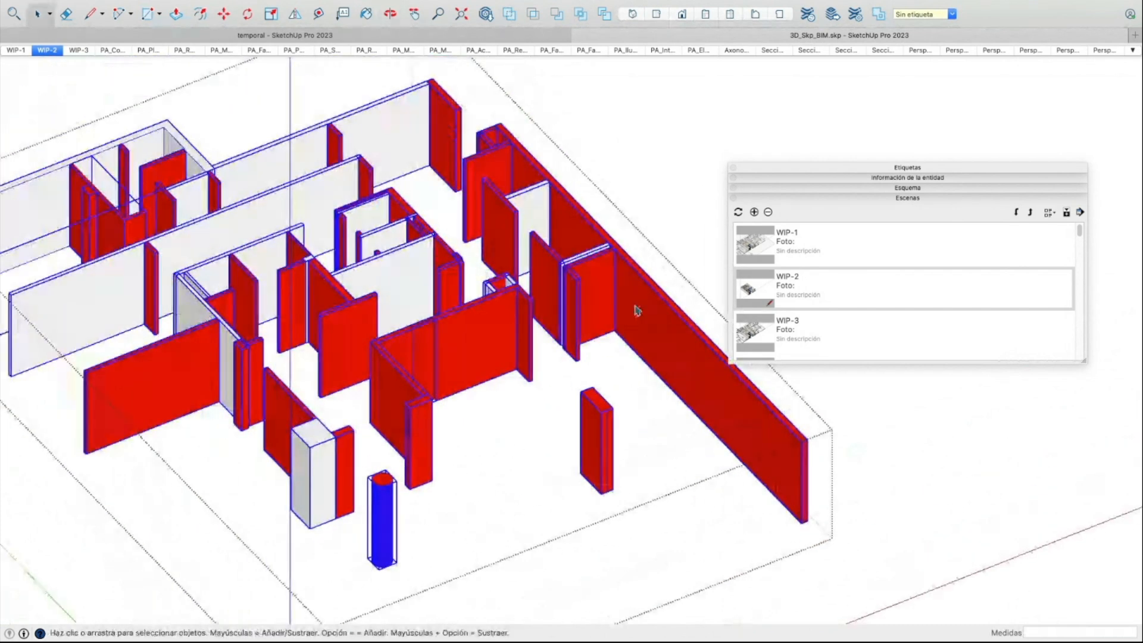
scroll(576, 263, "up", 5)
double_click(579, 268)
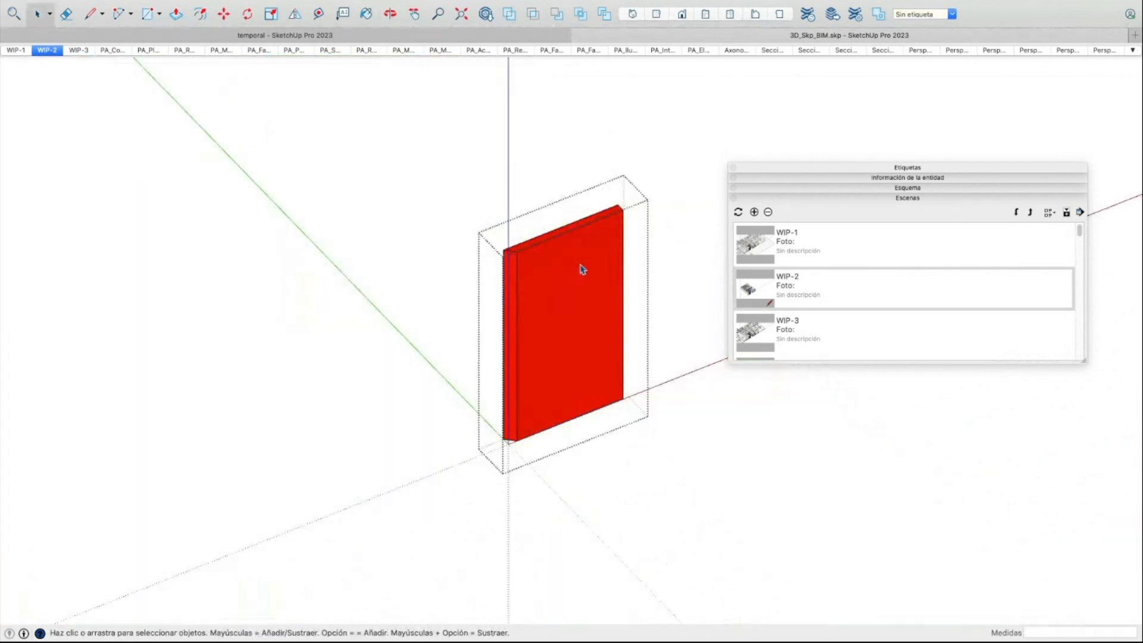
key("Escape")
double_click(678, 268)
key("Escape")
double_click(550, 263)
key("Escape")
double_click(528, 290)
key("Escape")
double_click(483, 262)
key("Escape")
double_click(509, 249)
key("Escape")
double_click(390, 182)
key("Escape")
scroll(397, 190, "down", 3)
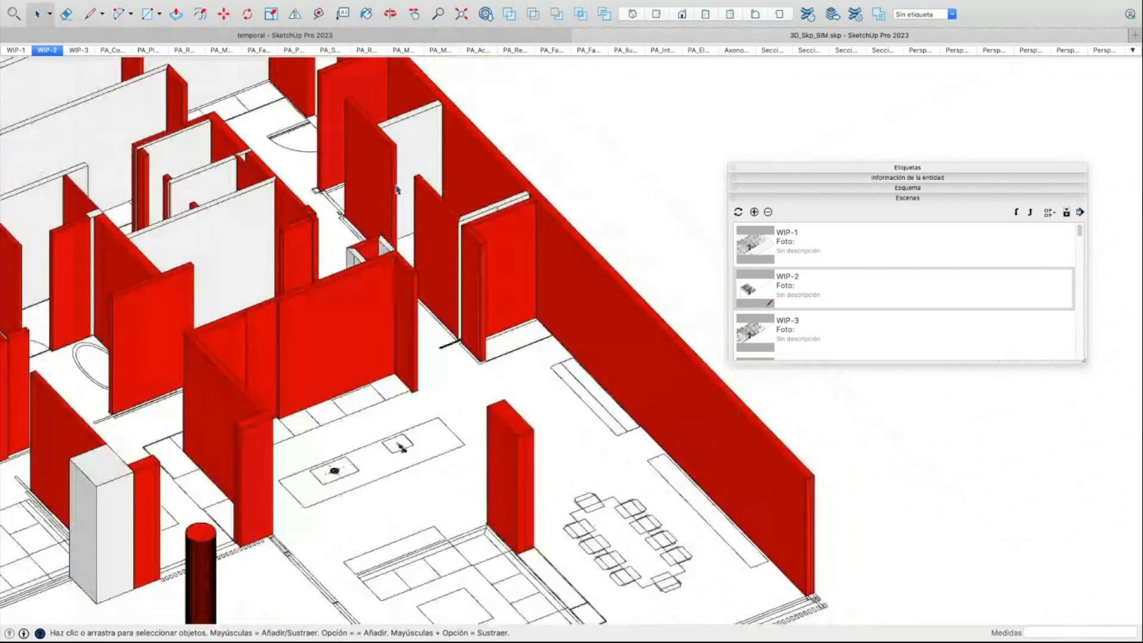
scroll(397, 189, "down", 3)
scroll(514, 256, "up", 4)
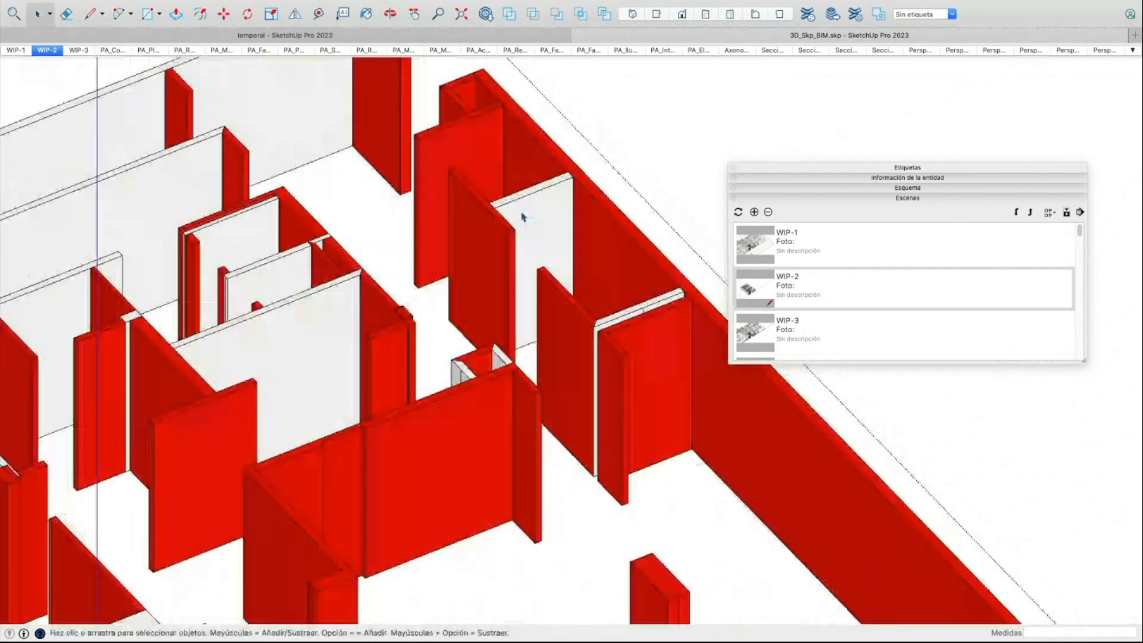
double_click(523, 217)
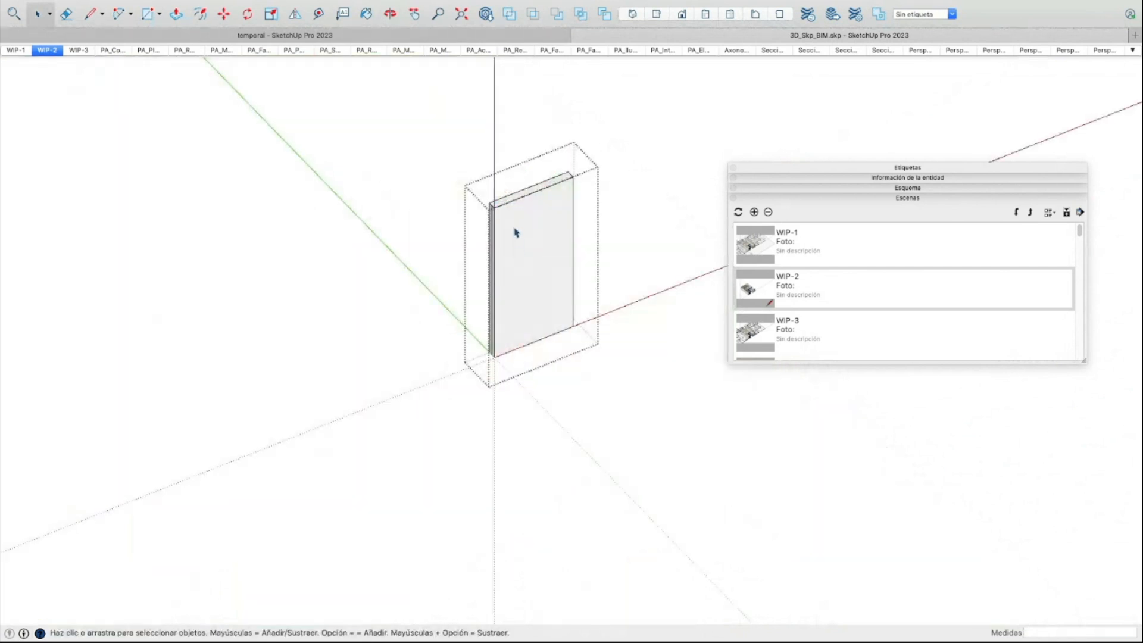
key("Escape")
middle_click_drag(508, 225, 535, 253, "shift")
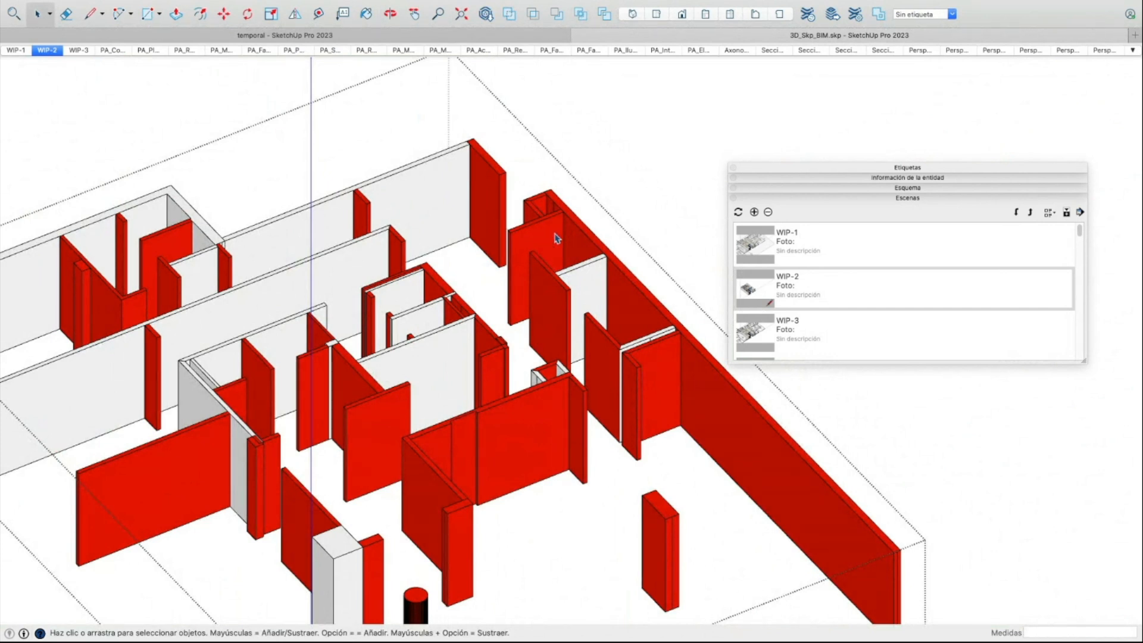
Draw a large rectangle enclosing all the linework of the thin wall linings
scroll(557, 238, "down", 3)
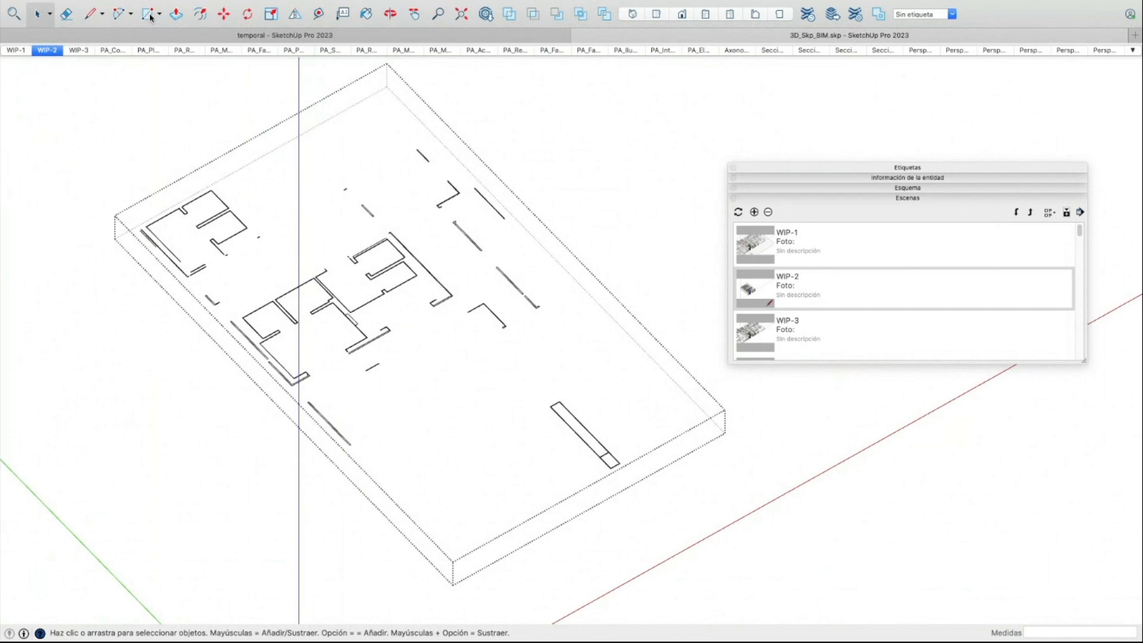
left_click(150, 16)
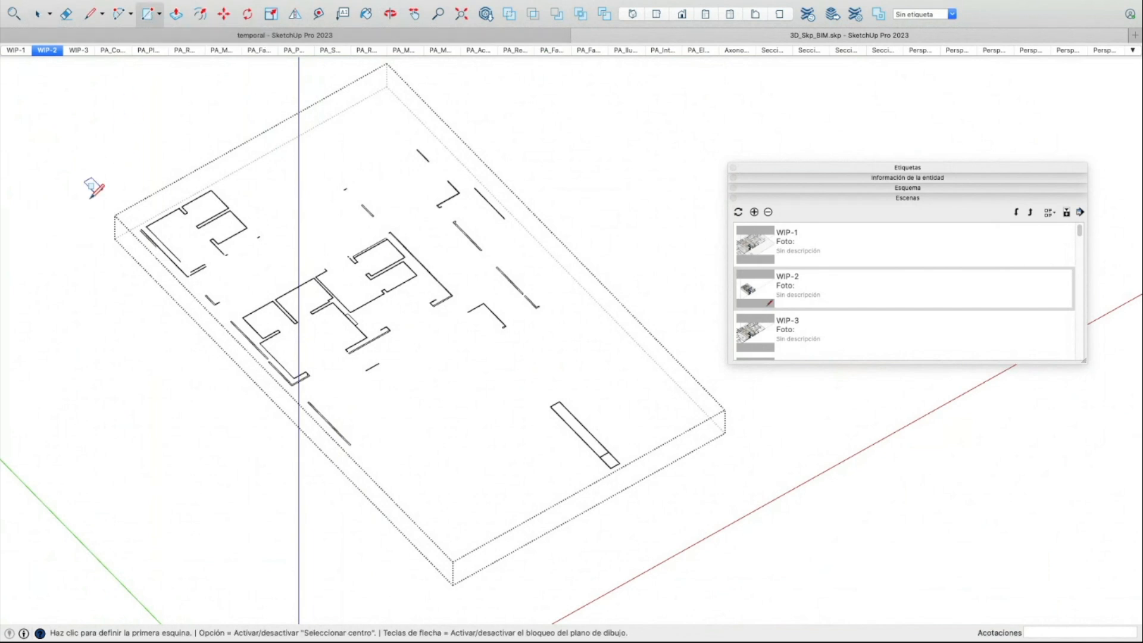
left_click(39, 212)
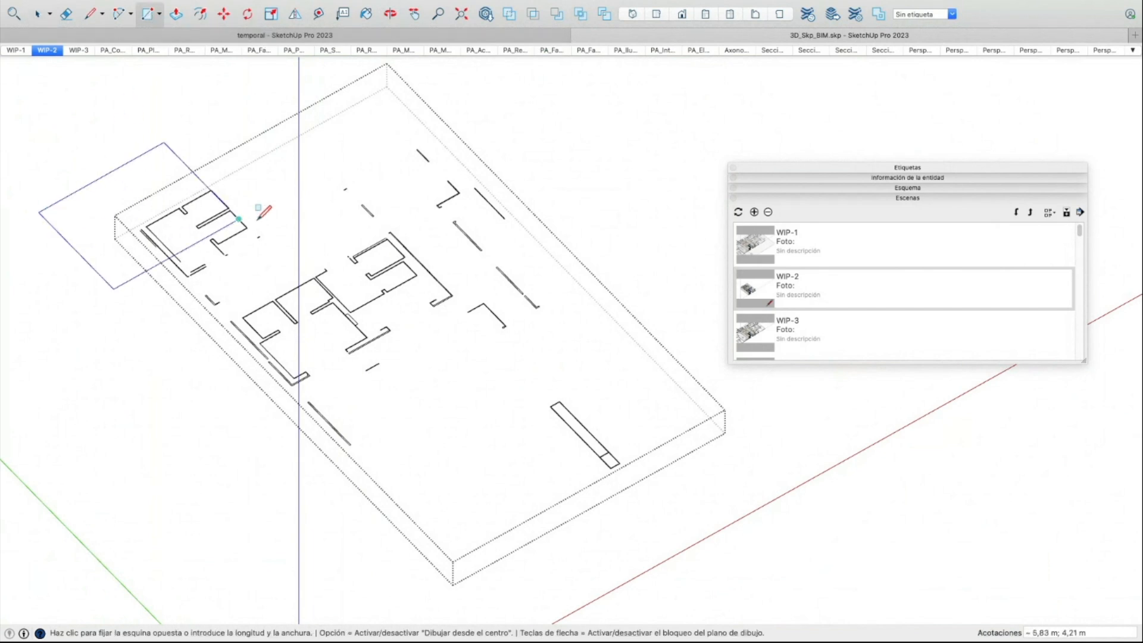
left_click(771, 442)
Select the rectangle and all the lining linework and intersect the faces with the selection
middle_click_drag(773, 441, 392, 312)
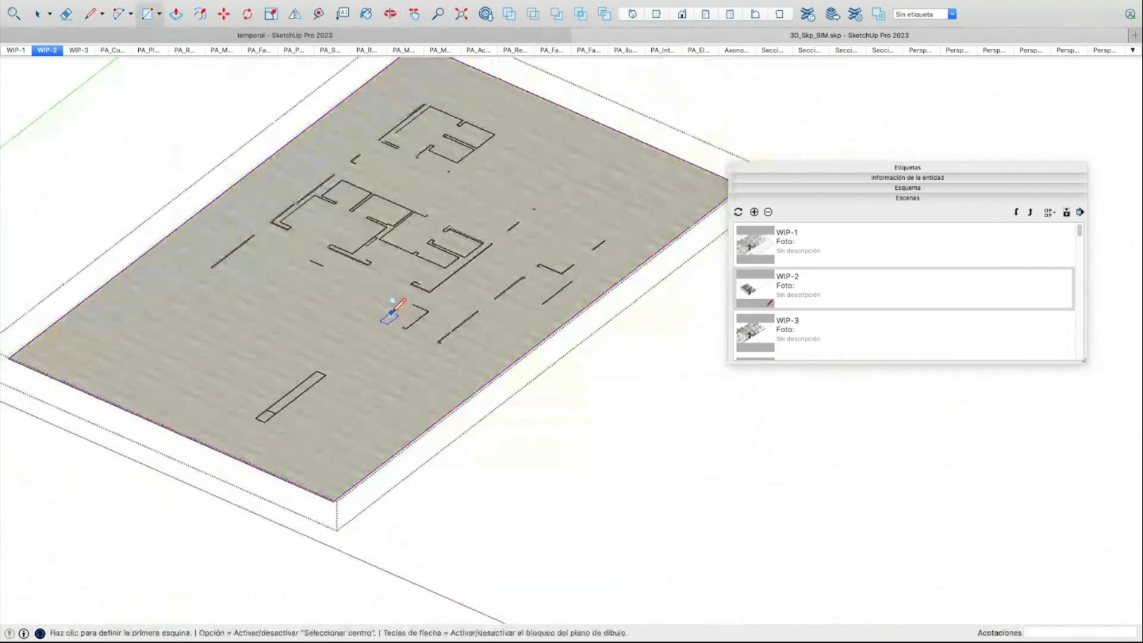
key("super+a")
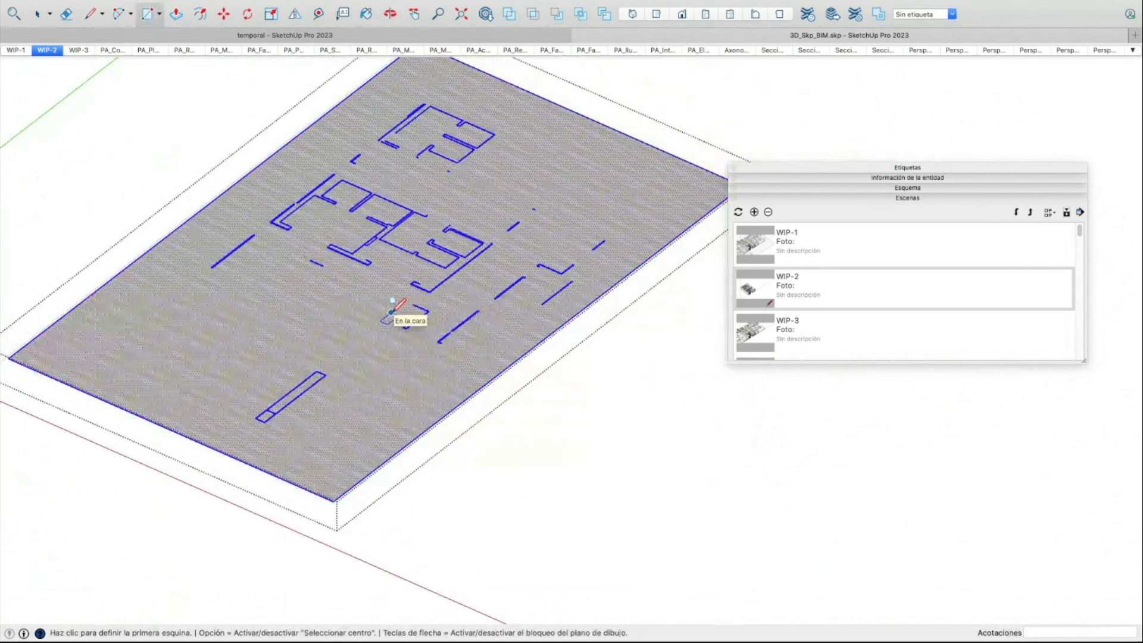
right_click(390, 310)
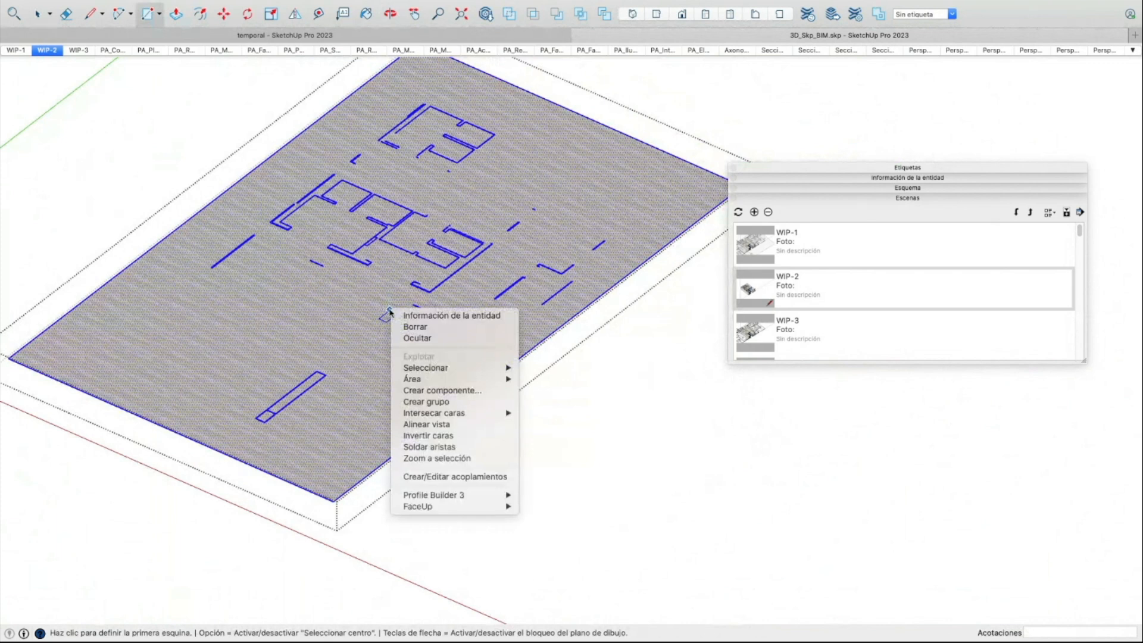
mouse_move(504, 413)
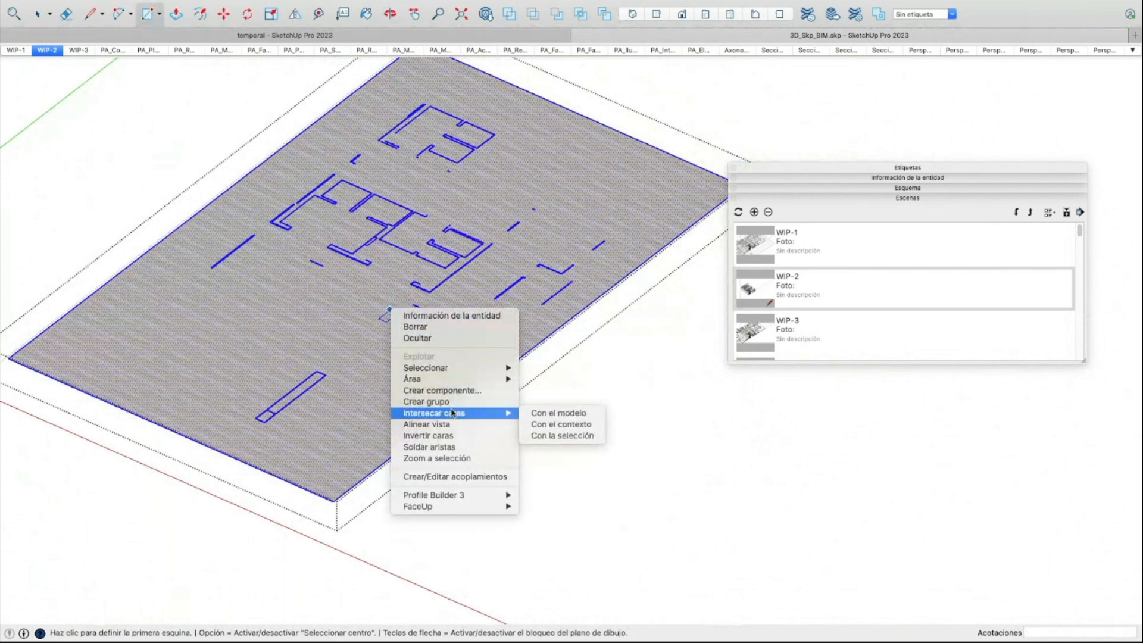
left_click(561, 436)
Delete the surplus face and border surrounding the linework, plus the two large faces enclosed by the isolated narrow outline
key("space")
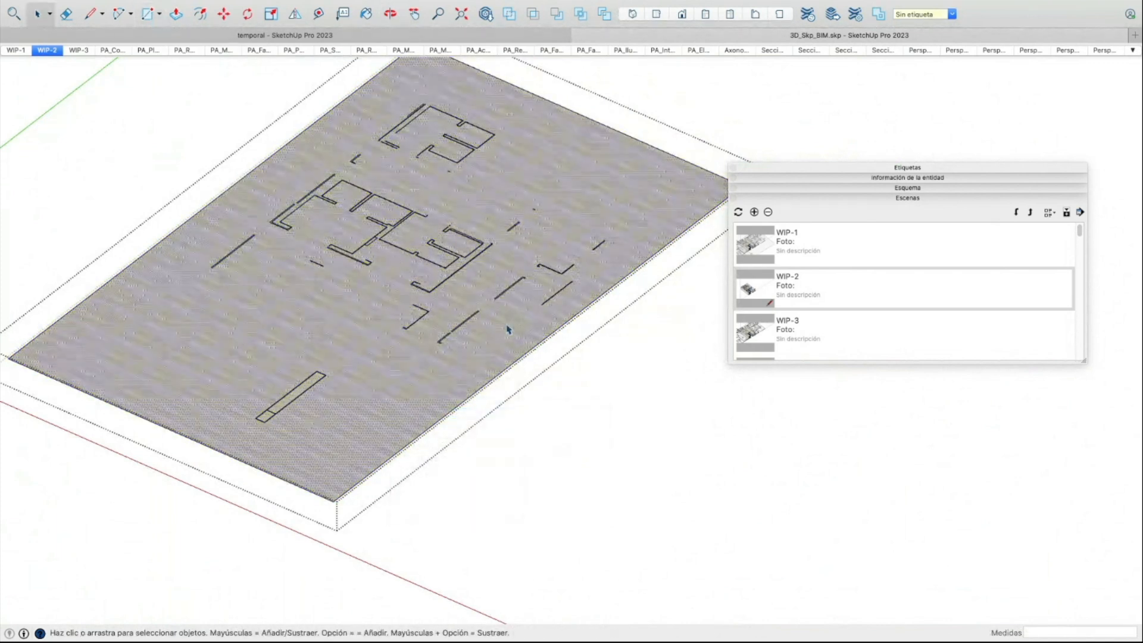
key("Delete")
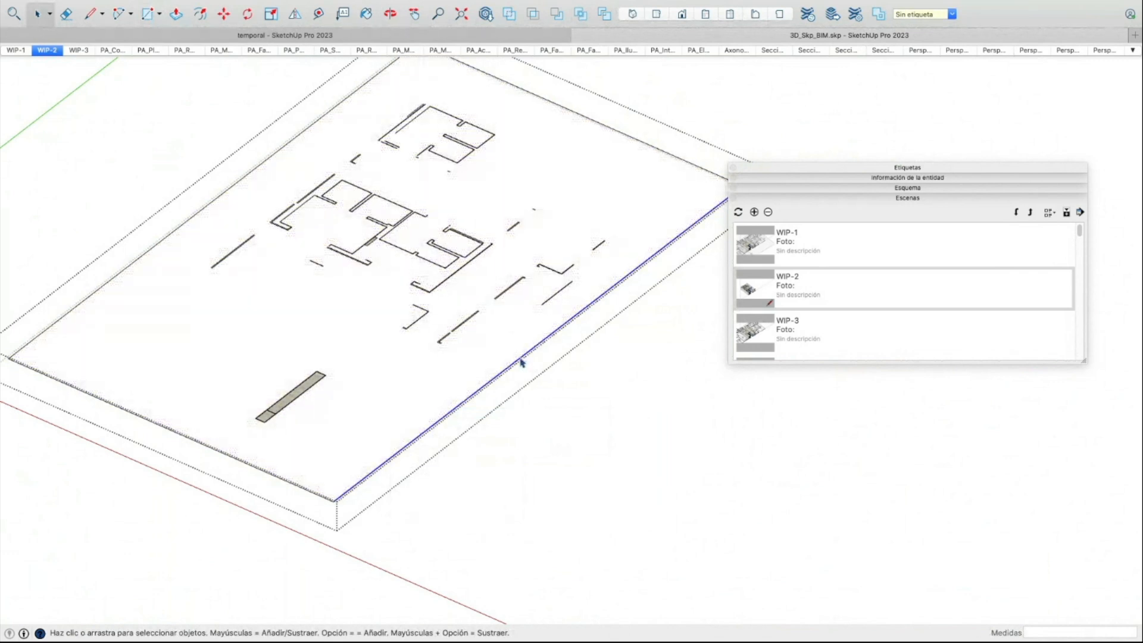
scroll(274, 420, "up", 5)
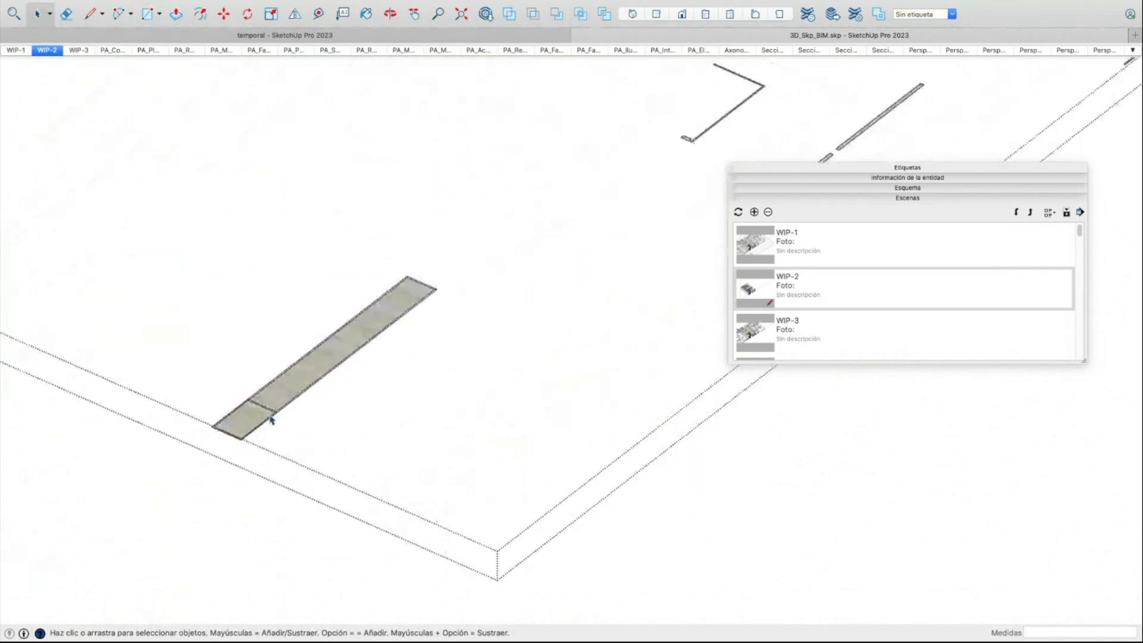
scroll(352, 347, "up", 1)
scroll(351, 348, "up", 4)
left_click(378, 434)
scroll(377, 434, "up", 2)
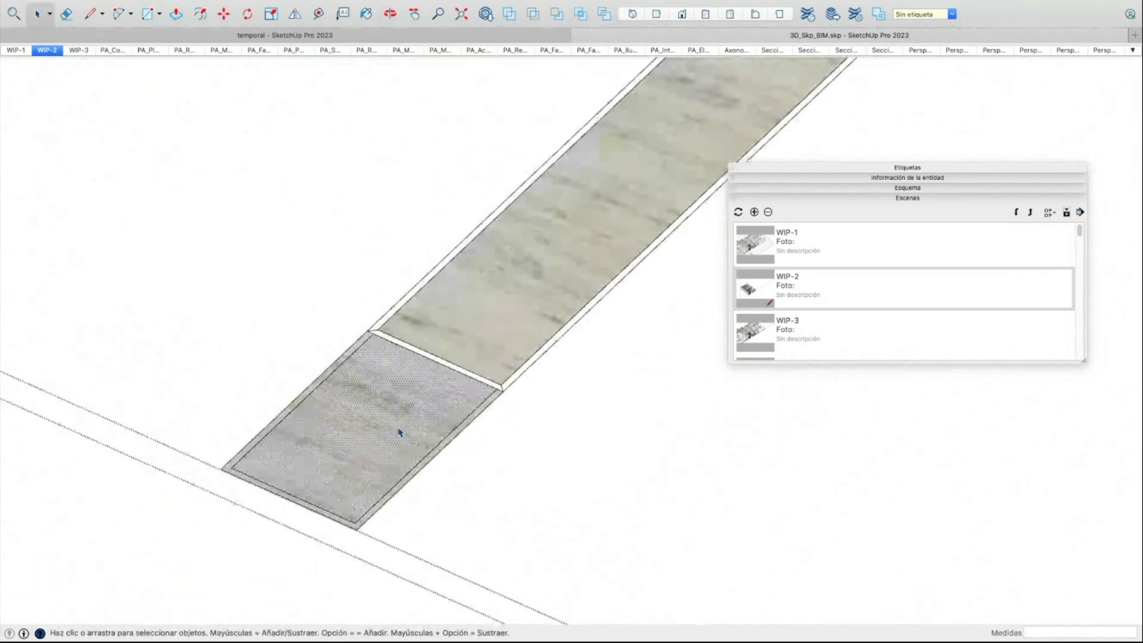
key("Delete")
left_click(477, 330)
key("Delete")
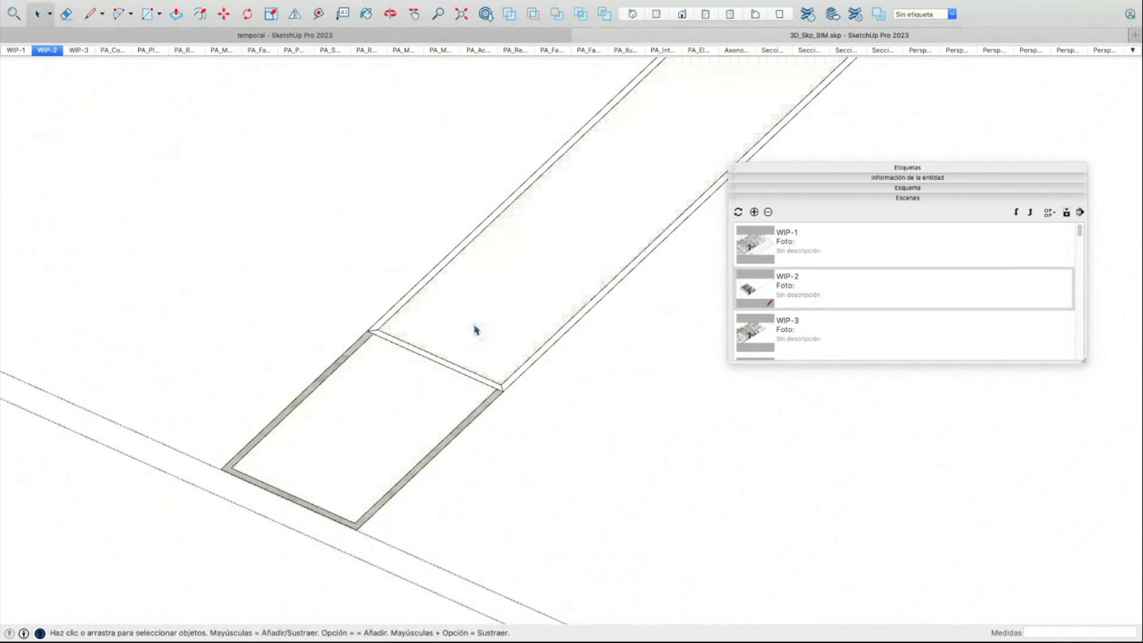
Draw a short diagonal line of about 0.03 m across the inner junction of the isolated outline to close its lining face
key("l")
scroll(501, 386, "up", 3)
left_click(501, 388)
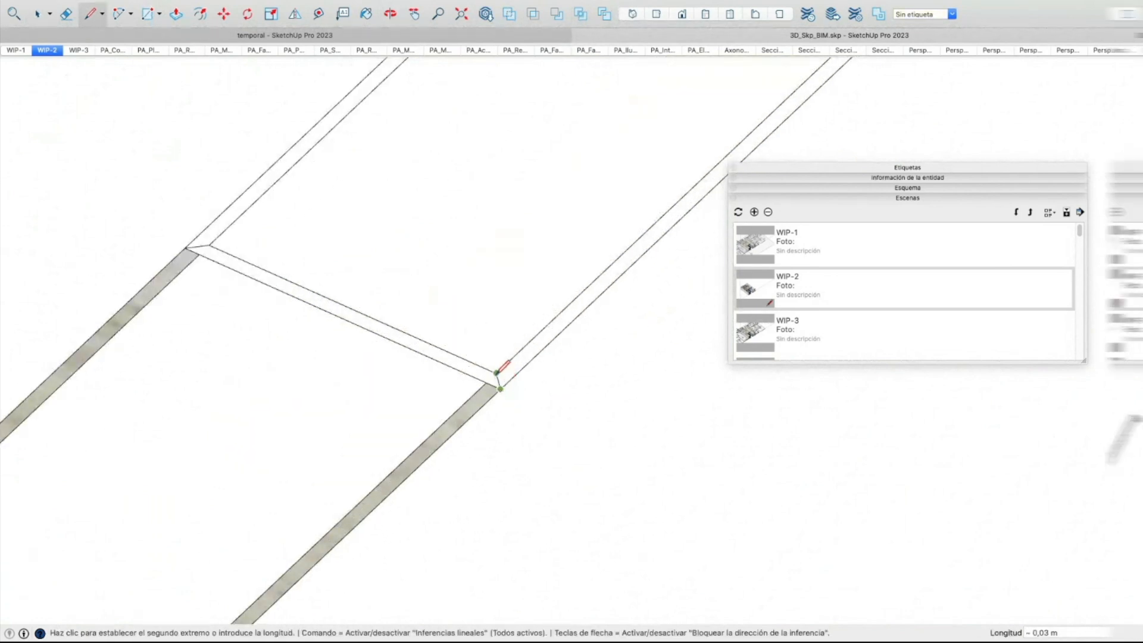
left_click(497, 373)
Close the end corner of the lining around the long narrow partition in the far room block with a short line
scroll(586, 329, "down", 6)
middle_click_drag(697, 366, 509, 368, "shift")
scroll(510, 365, "down", 2)
scroll(395, 192, "up", 8)
scroll(427, 245, "down", 6)
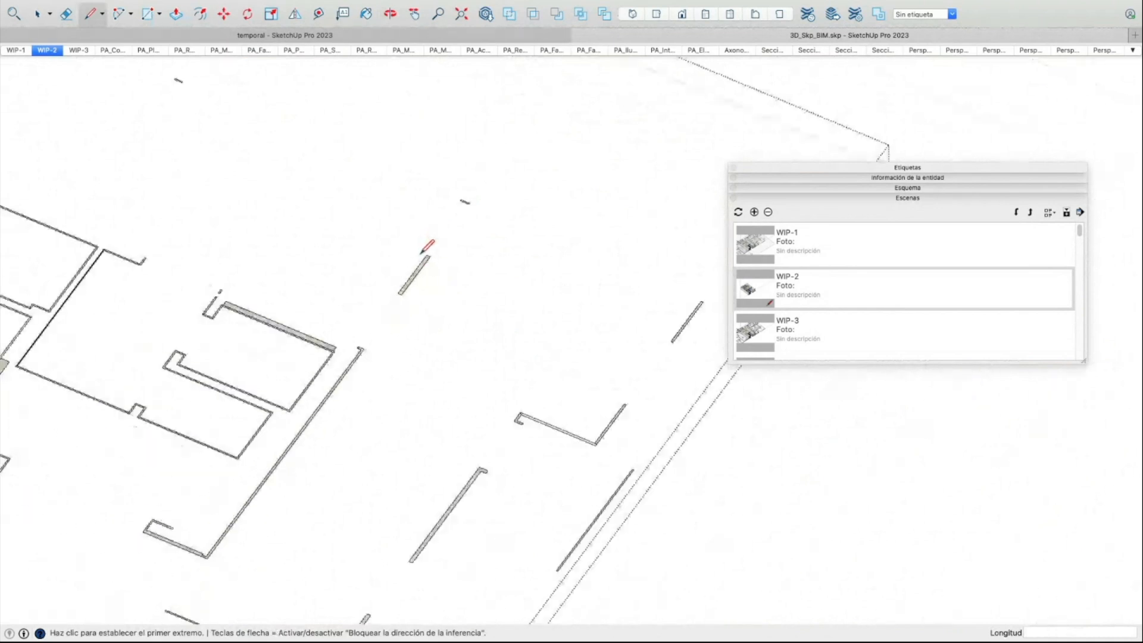
mouse_move(427, 245)
middle_mouse_down()
mouse_move(358, 248)
mouse_move(428, 247)
middle_mouse_up()
scroll(427, 247, "up", 2)
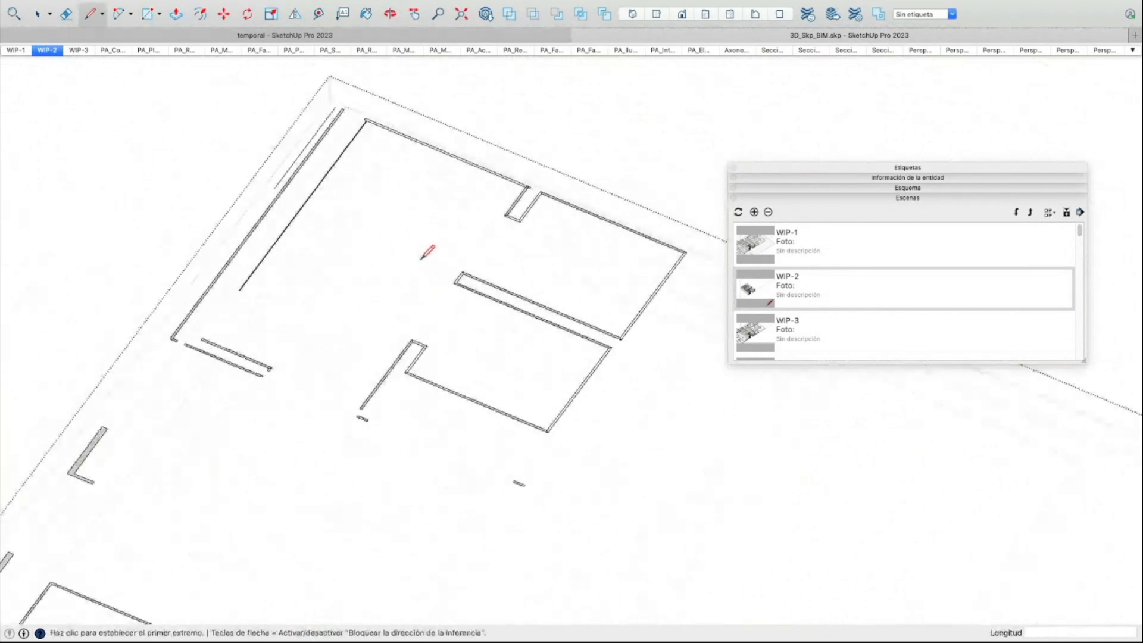
scroll(465, 266, "up", 6)
left_click(475, 248)
left_click(473, 272)
Close the lining corners around the short projecting wall below the long partition with short diagonal lines of about 0.03 m
scroll(475, 260, "down", 6)
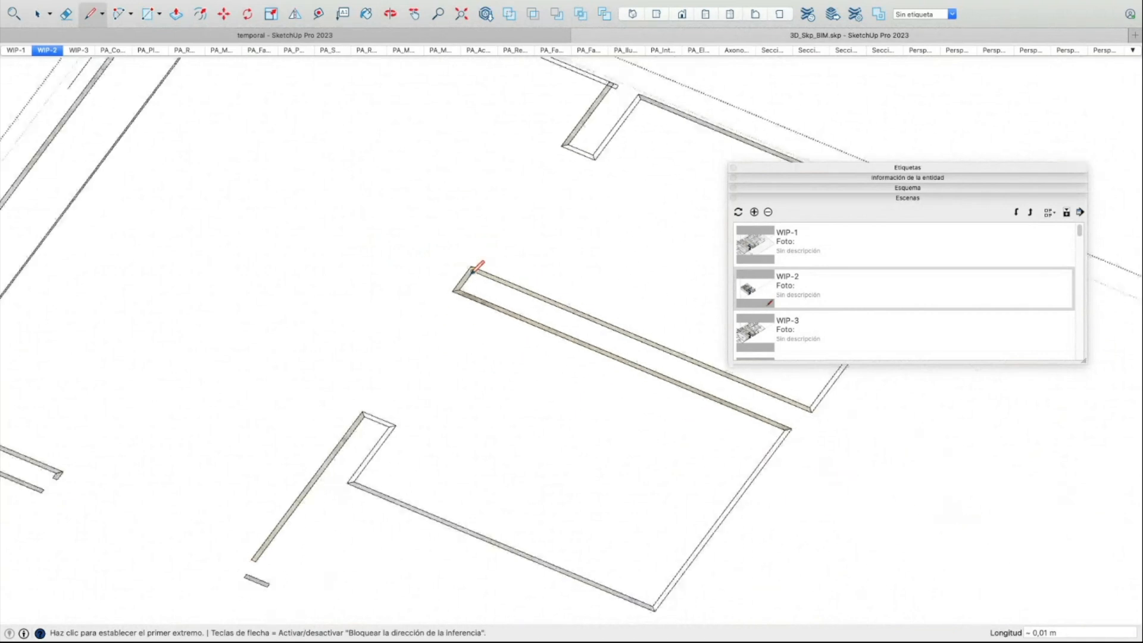
scroll(436, 334, "up", 6)
scroll(399, 387, "up", 1)
left_click(363, 349)
left_click(395, 362)
left_click(428, 376)
left_click(448, 374)
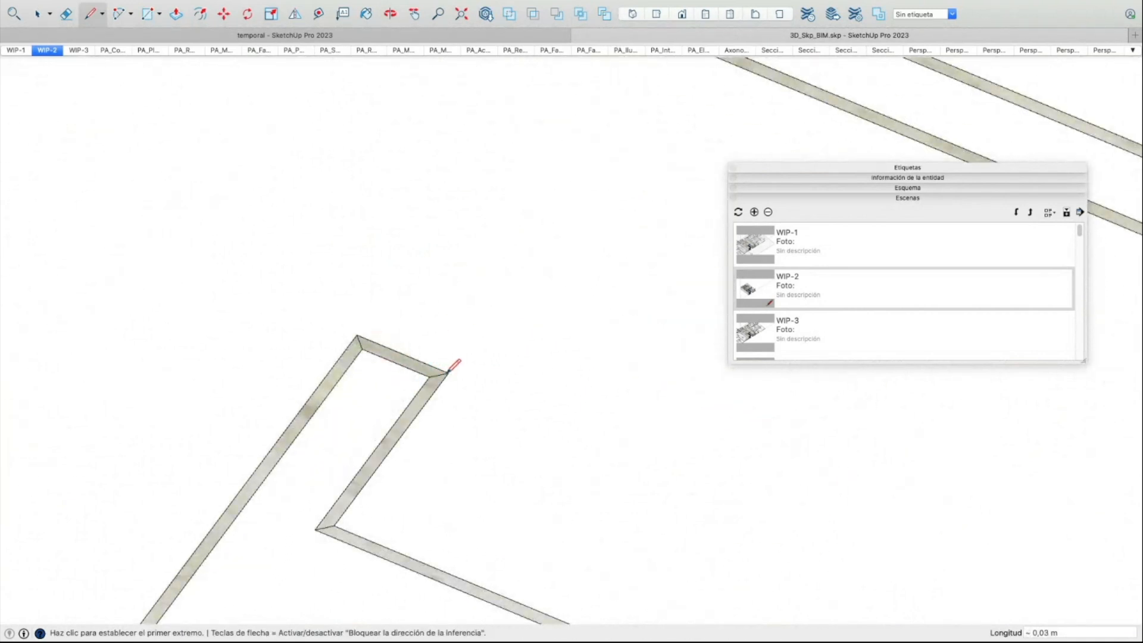
Close the lining corner of the stub on the outer wall and cap the adjoining strip's open end with a line of about 0.02 m
scroll(452, 364, "down", 4)
scroll(492, 314, "up", 6)
scroll(492, 313, "up", 2)
left_click(441, 319)
left_click(442, 327)
scroll(485, 175, "up", 2)
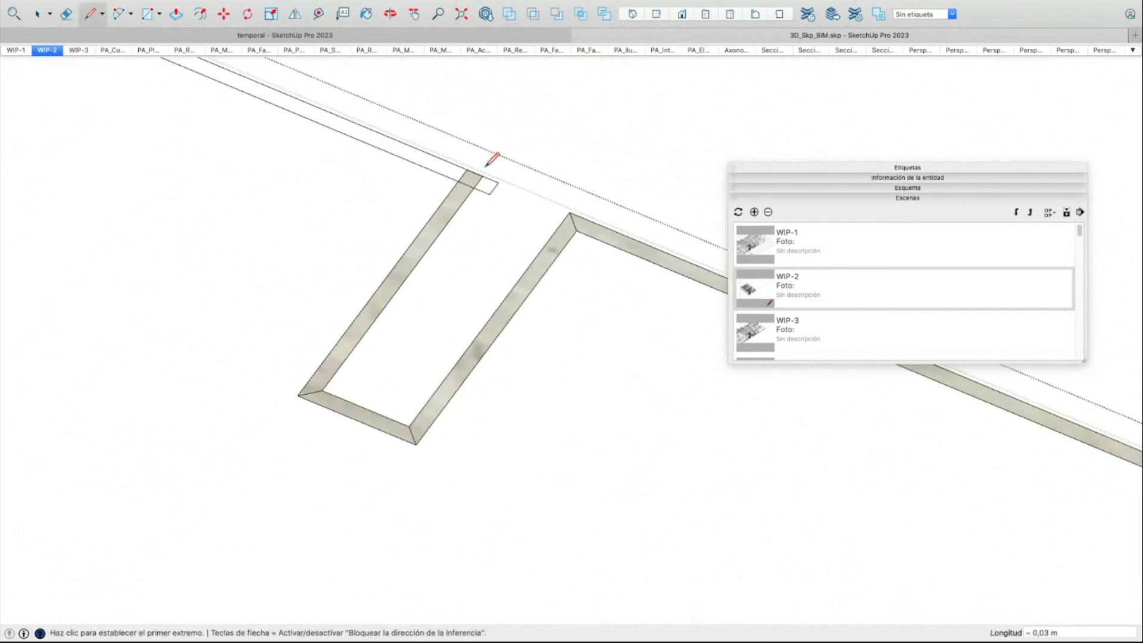
left_click(490, 193)
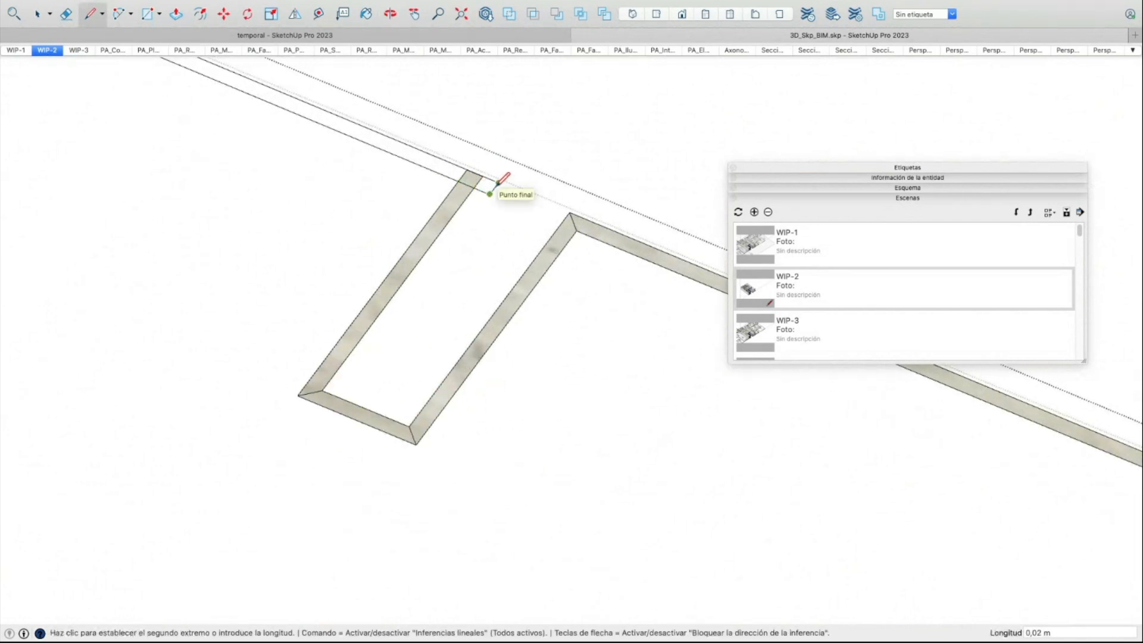
left_click(497, 185)
Close the lining corner at the far end of the long narrow partition with short lines
scroll(498, 184, "down", 3)
scroll(498, 184, "down", 3)
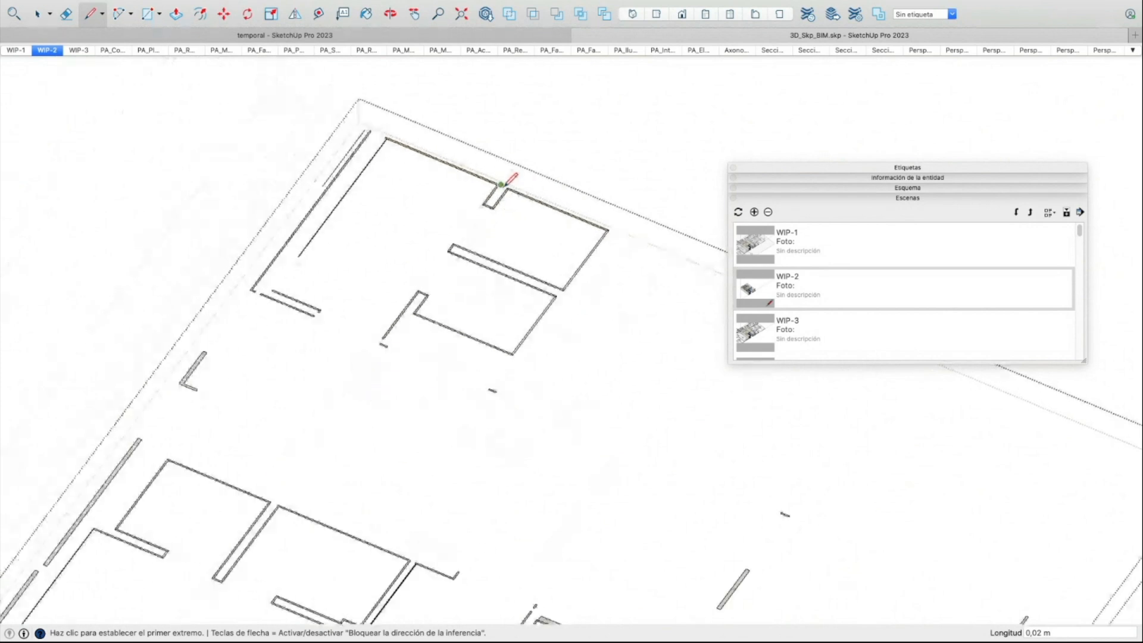
scroll(572, 310, "up", 3)
scroll(571, 314, "up", 4)
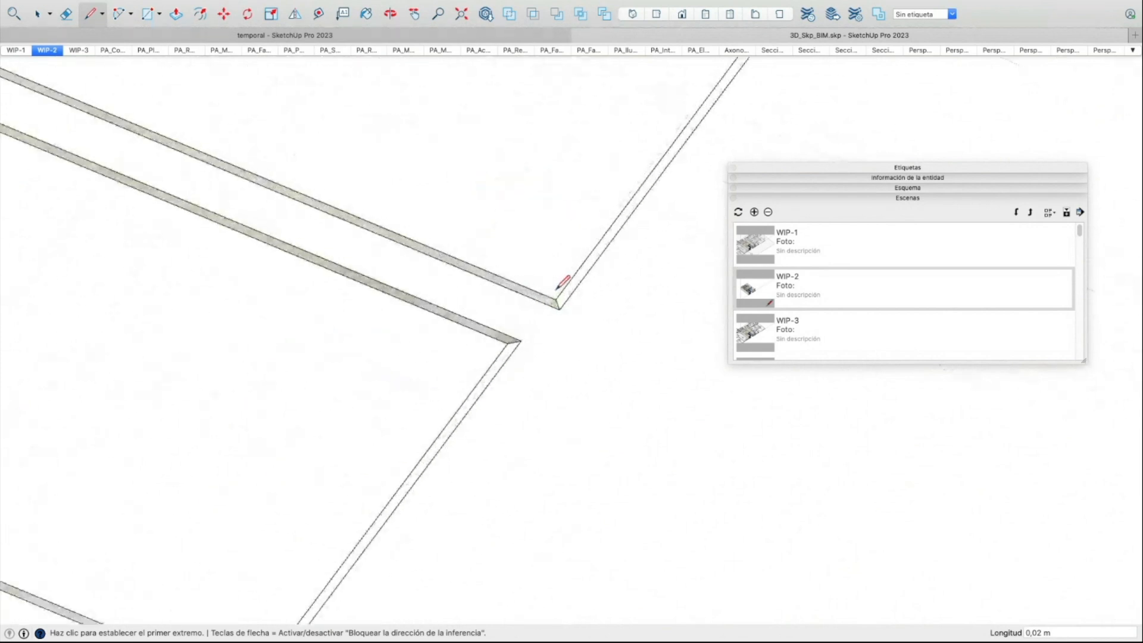
left_click(556, 310)
left_click(564, 309)
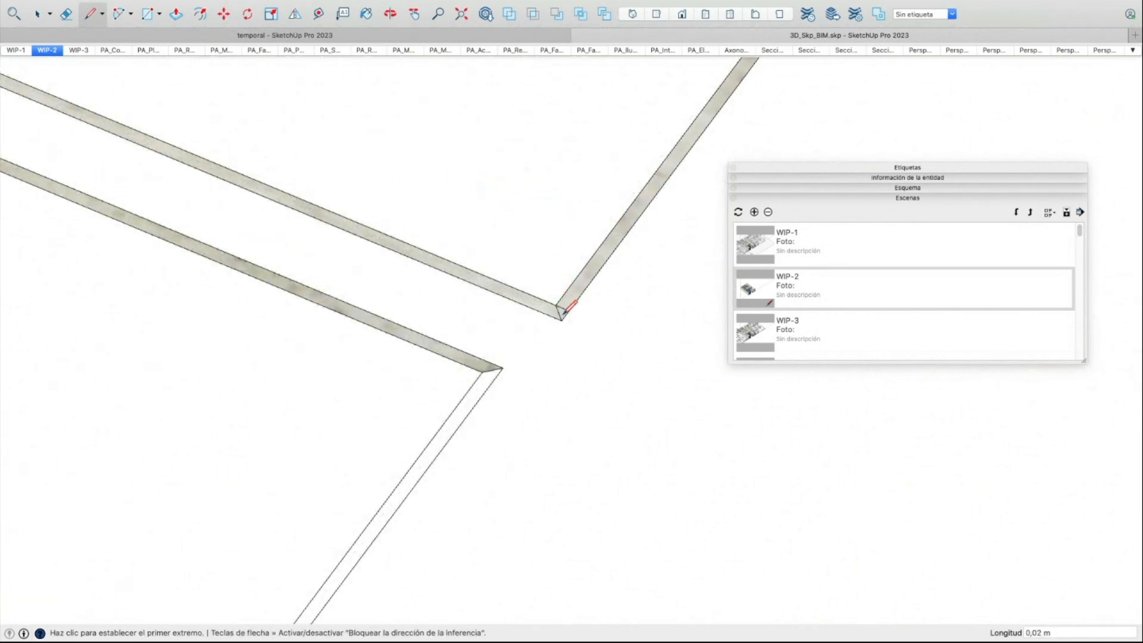
scroll(573, 311, "up", 1)
left_click(564, 311)
left_click(560, 302)
left_click(464, 390)
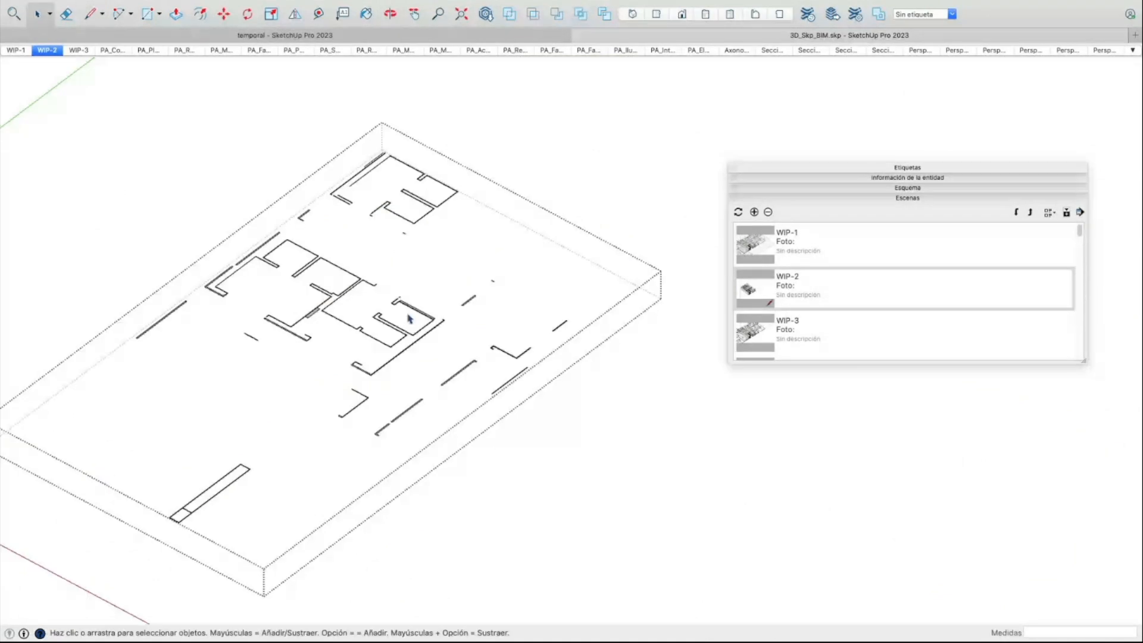
Select all the lining linework in the open group and extrude it into upright linings with the FaceUp extension
left_click(443, 321)
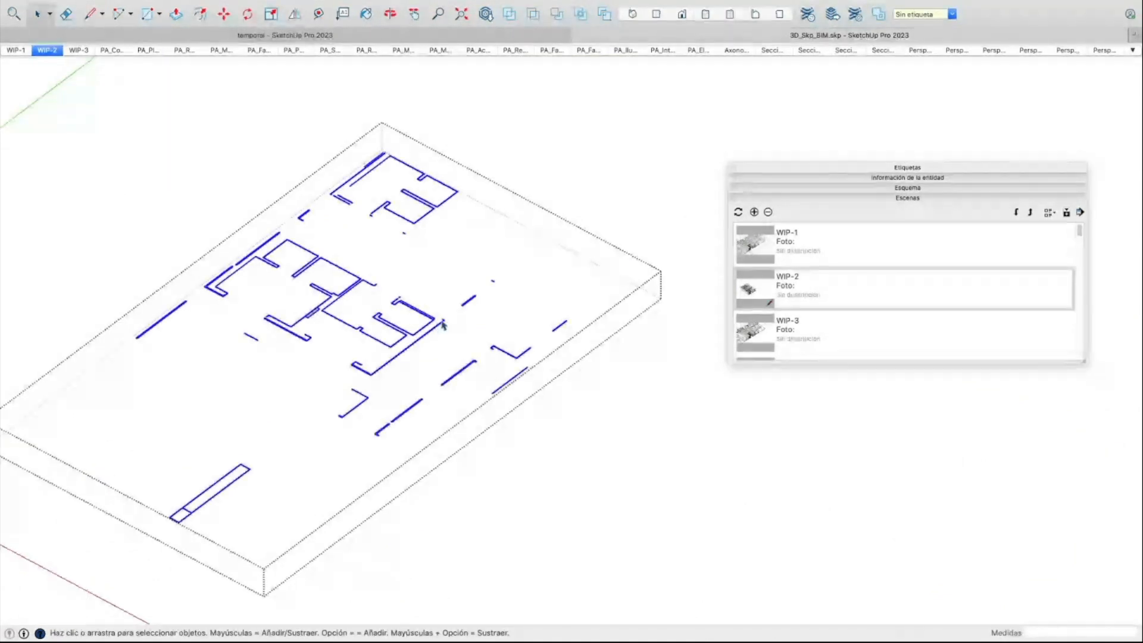
mouse_move(349, 3)
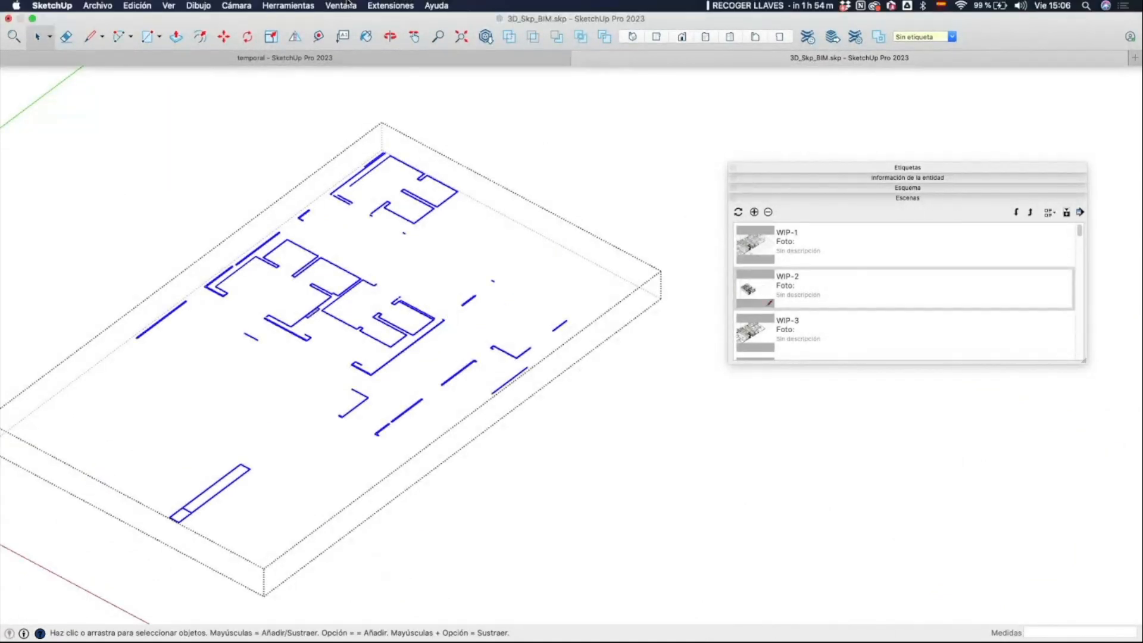
left_click(415, 4)
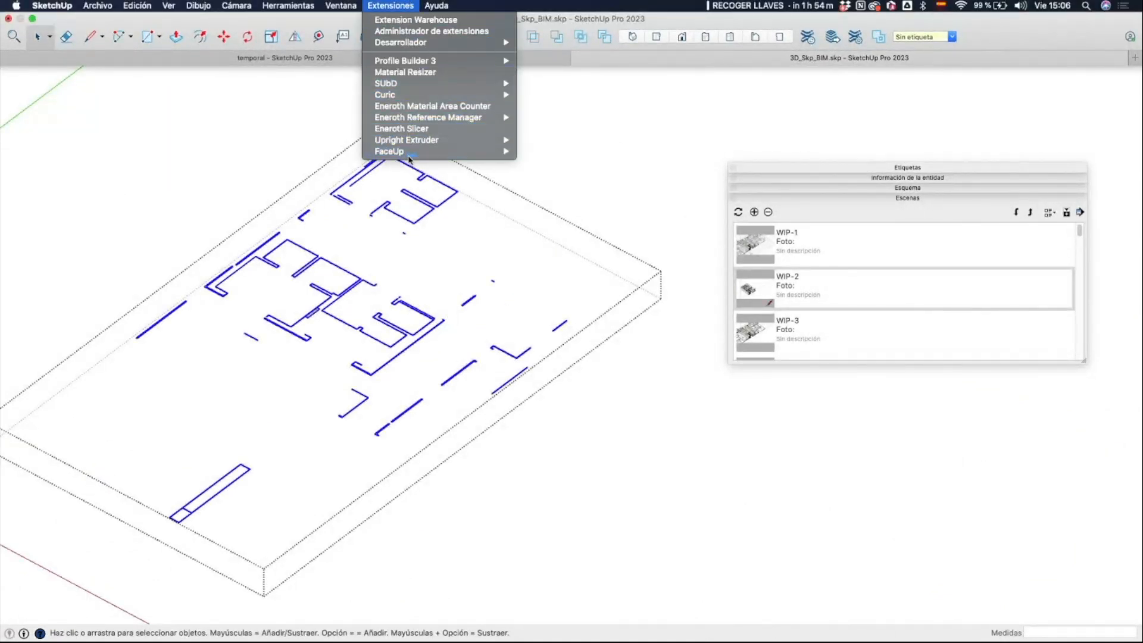
mouse_move(409, 155)
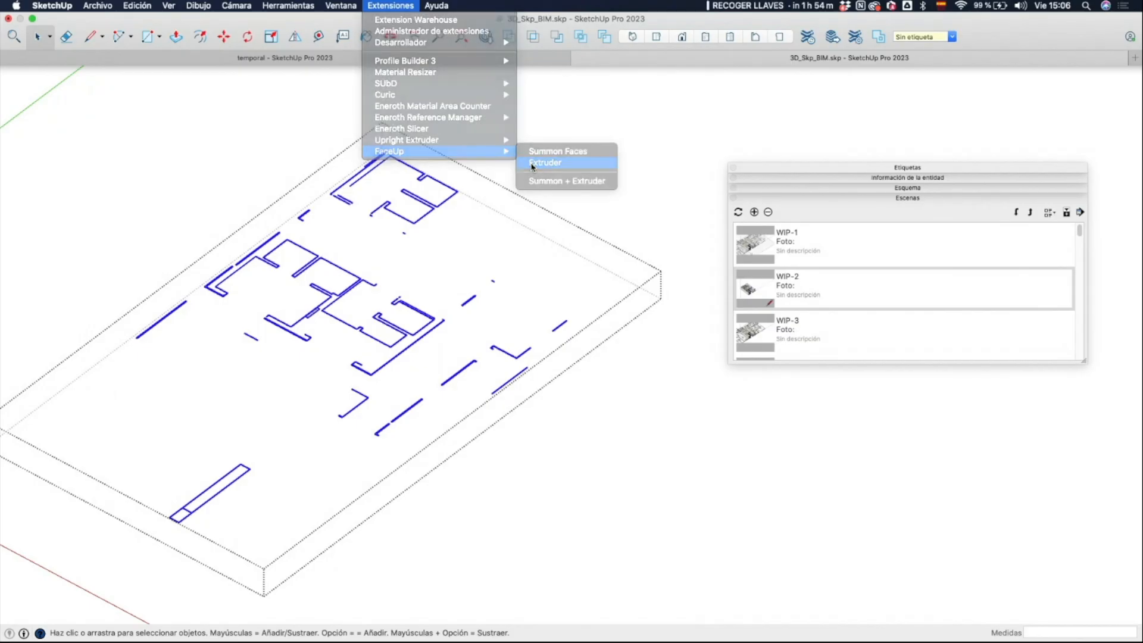
left_click(801, 497)
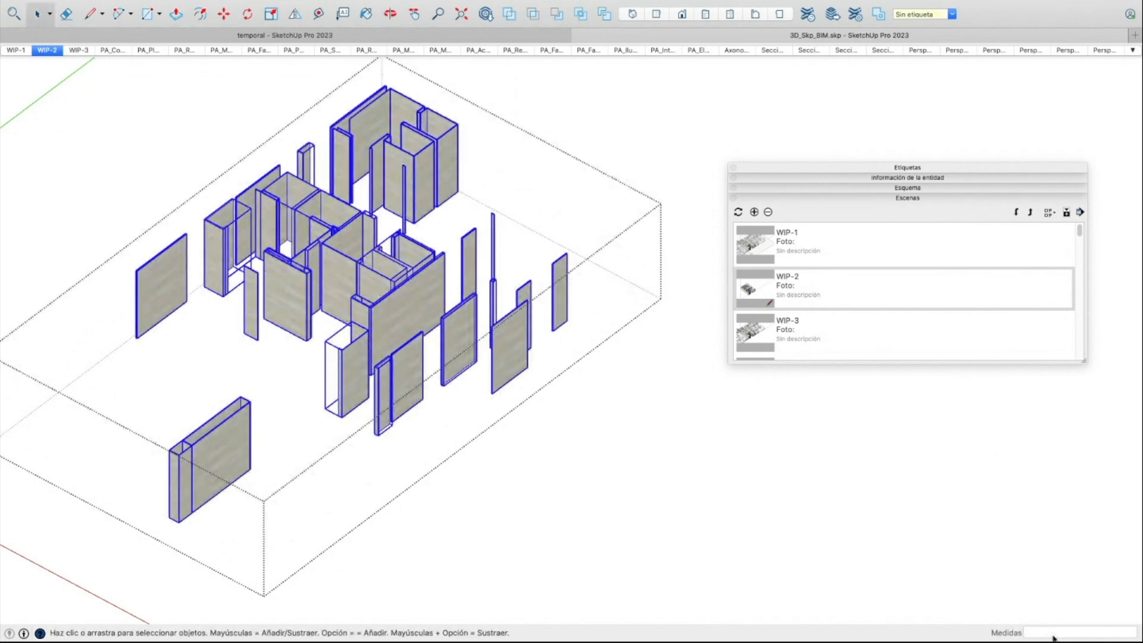
Inspect the extruded linings around the long partition and neighbouring walls, entering and leaving individual lining groups
middle_click_drag(437, 311, 371, 311)
scroll(411, 270, "up", 3)
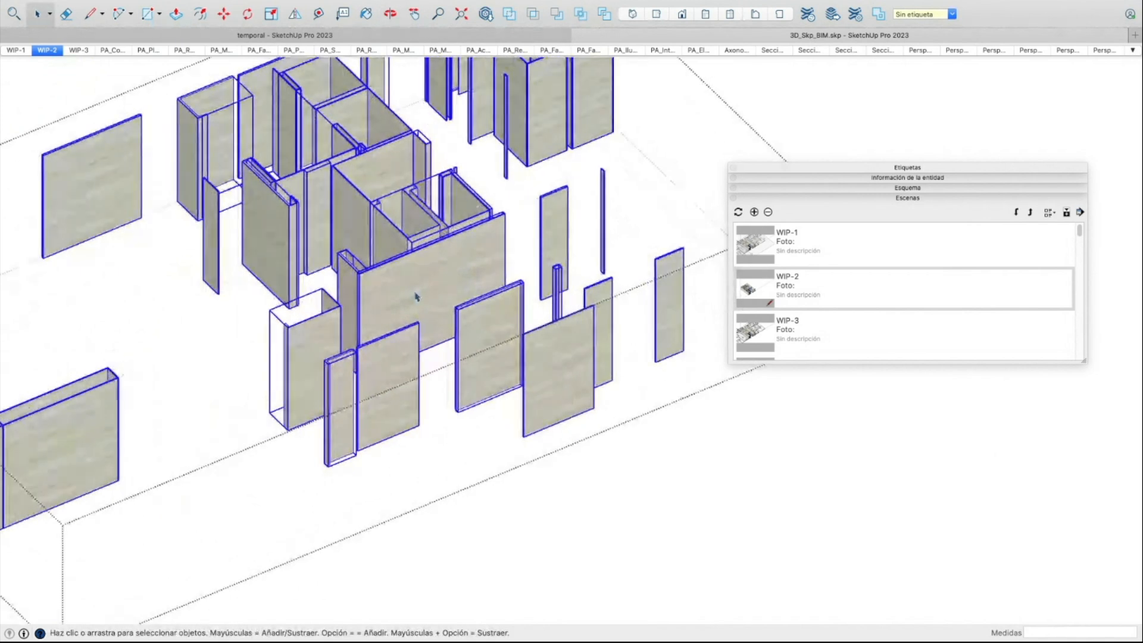
double_click(416, 296)
scroll(374, 280, "up", 5)
key("Escape")
key("Escape")
double_click(332, 273)
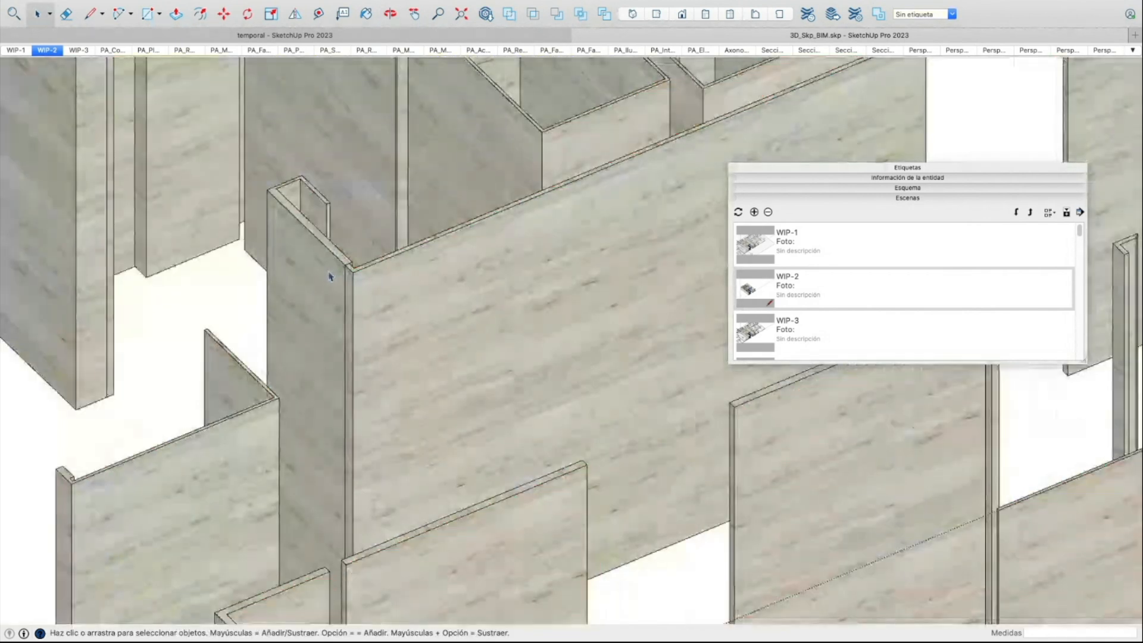
double_click(327, 276)
key("Escape")
key("Escape")
middle_click_drag(327, 276, 390, 313)
double_click(402, 322)
key("Escape")
scroll(436, 209, "up", 4)
double_click(434, 205)
key("Escape")
scroll(435, 201, "down", 5)
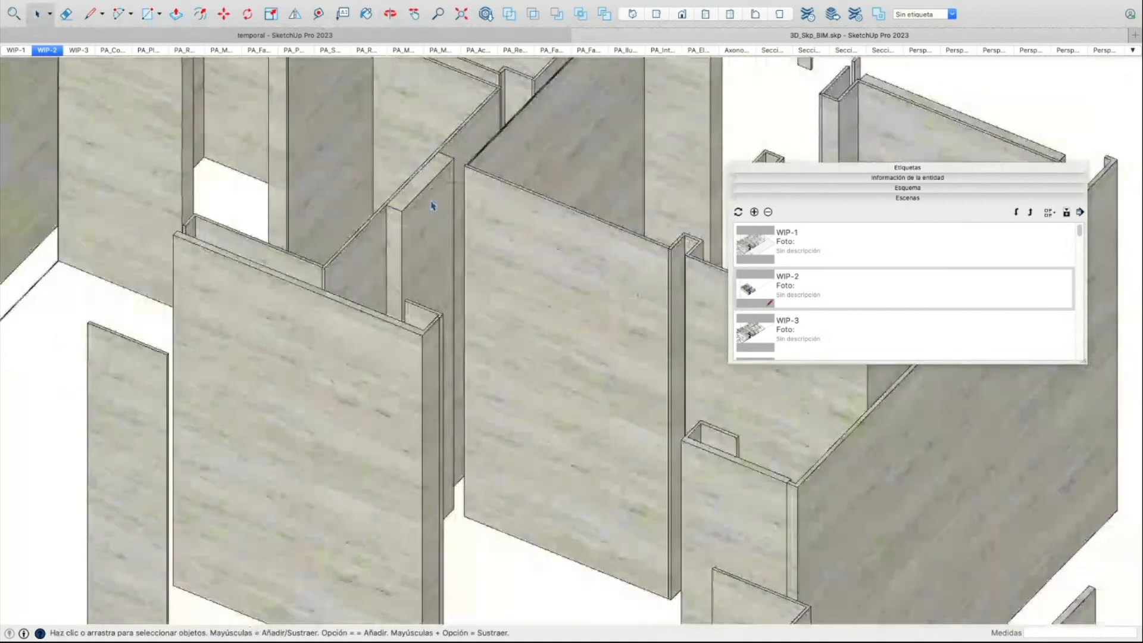
Examine the U-shaped lining groups in isolation, leave the linings group and review the whole apartment model
double_click(382, 239)
key("Escape")
middle_click_drag(386, 183, 397, 320, "shift")
double_click(388, 276)
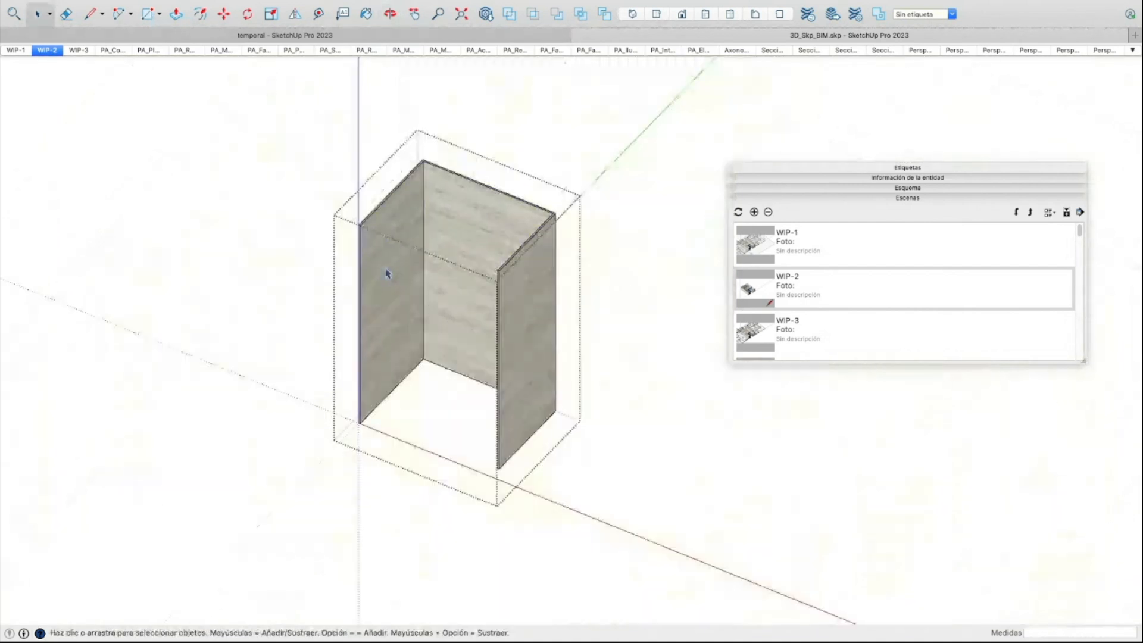
key("Escape")
scroll(377, 195, "up", 3)
double_click(377, 195)
scroll(377, 195, "down", 5)
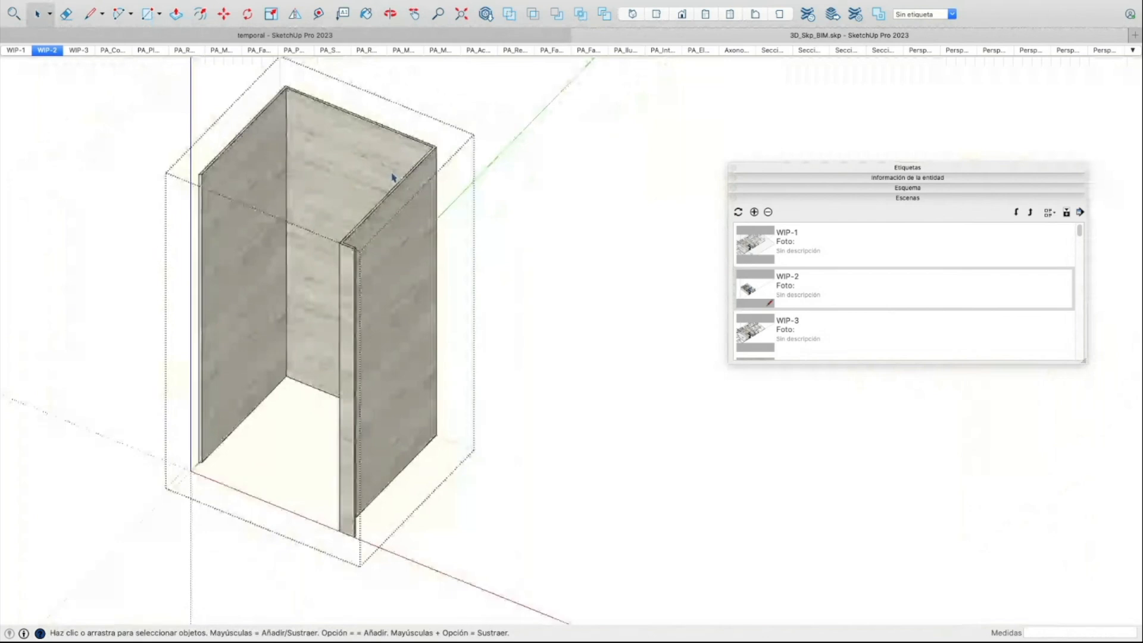
key("Escape")
scroll(377, 195, "down", 4)
middle_click_drag(377, 195, 524, 239)
key("Escape")
scroll(476, 232, "up", 3)
scroll(462, 208, "down", 3)
middle_click_drag(452, 280, 473, 396, "shift")
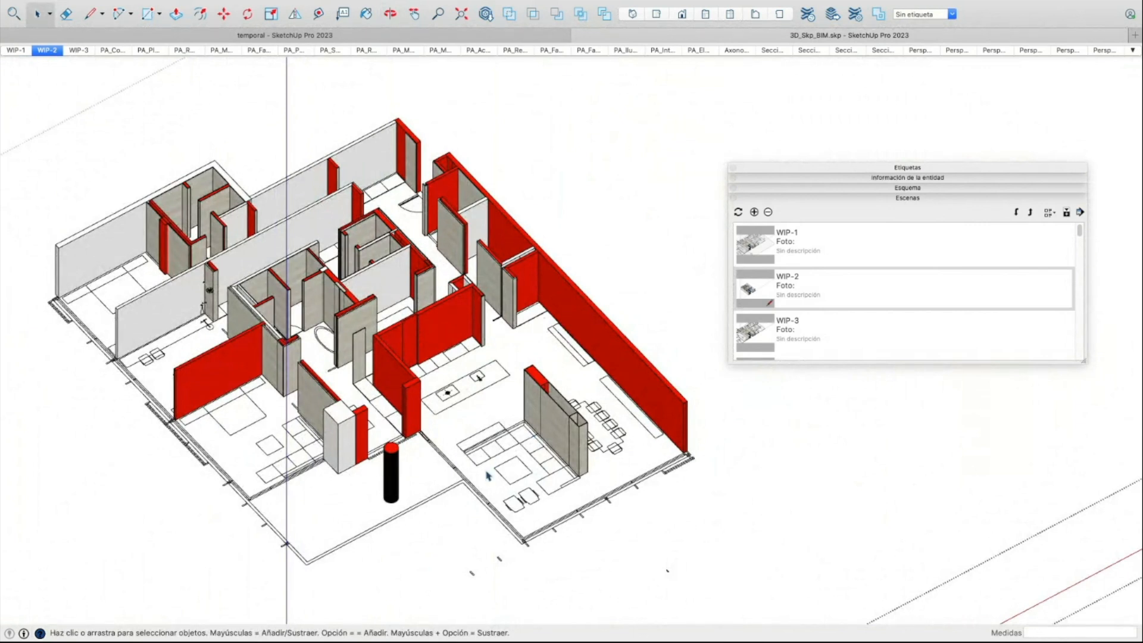
Show the model outline, collapse the INT_Tabiques group's contents and select that group
left_click(904, 187)
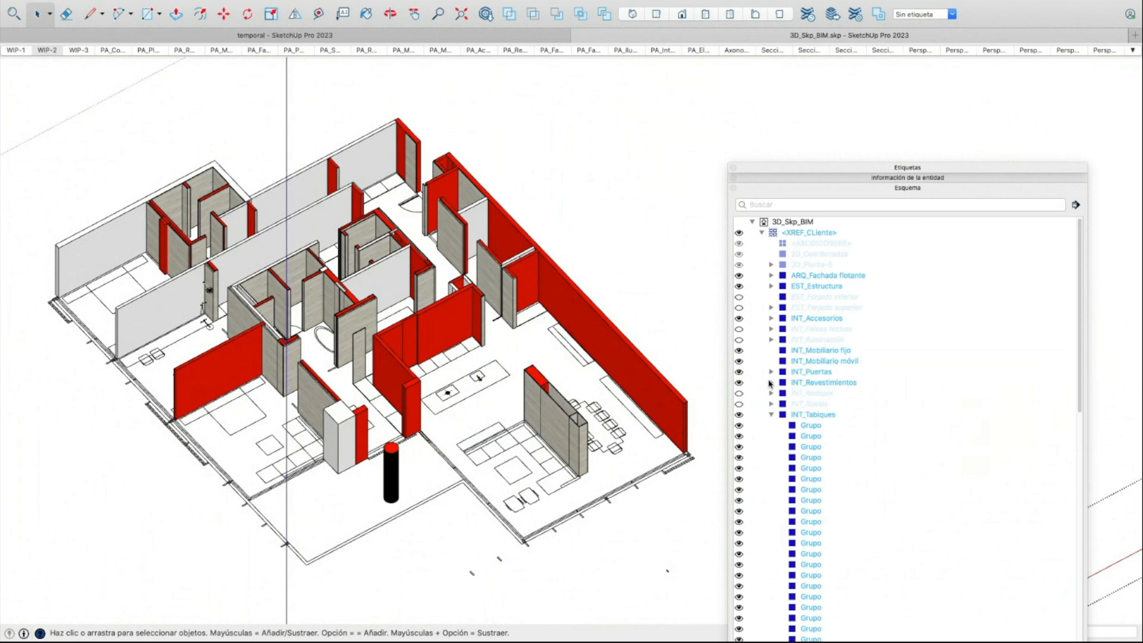
left_click(776, 417)
left_click(772, 416)
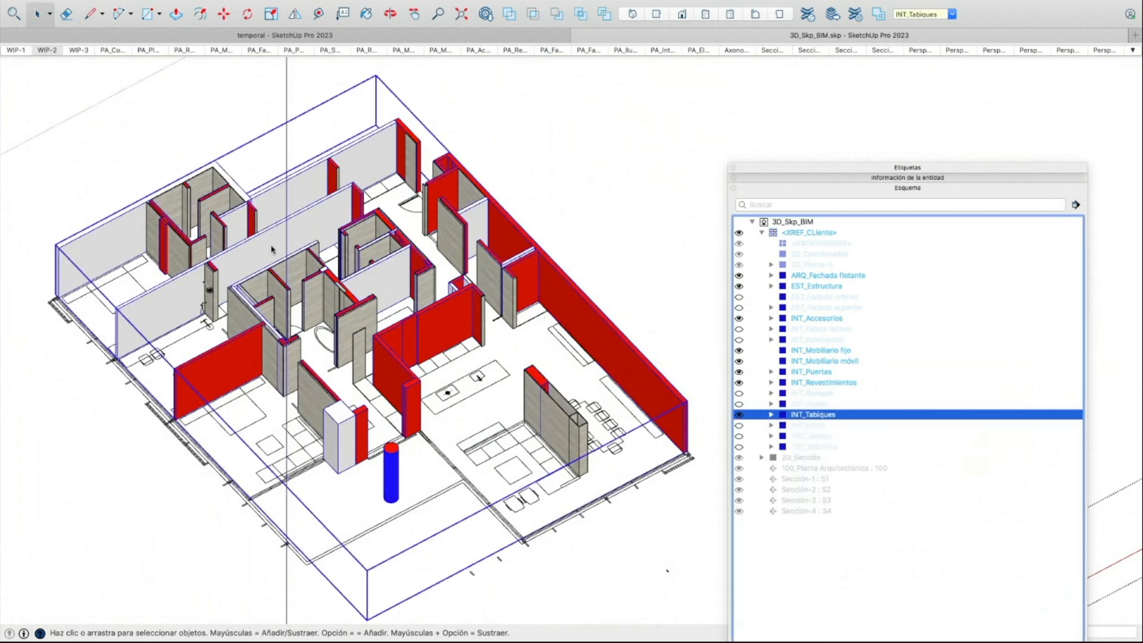